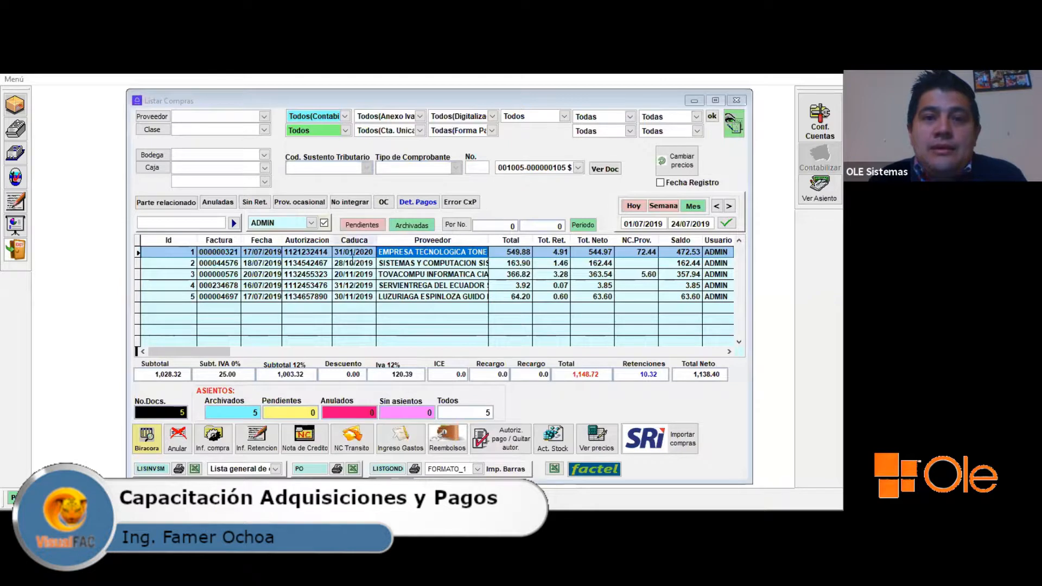
# - Leave the purchases list and select EMPRESA TECNOLOGICA TONERS CIA. LTDA. as the supplier in a new purchase
pyautogui.click(308, 286)
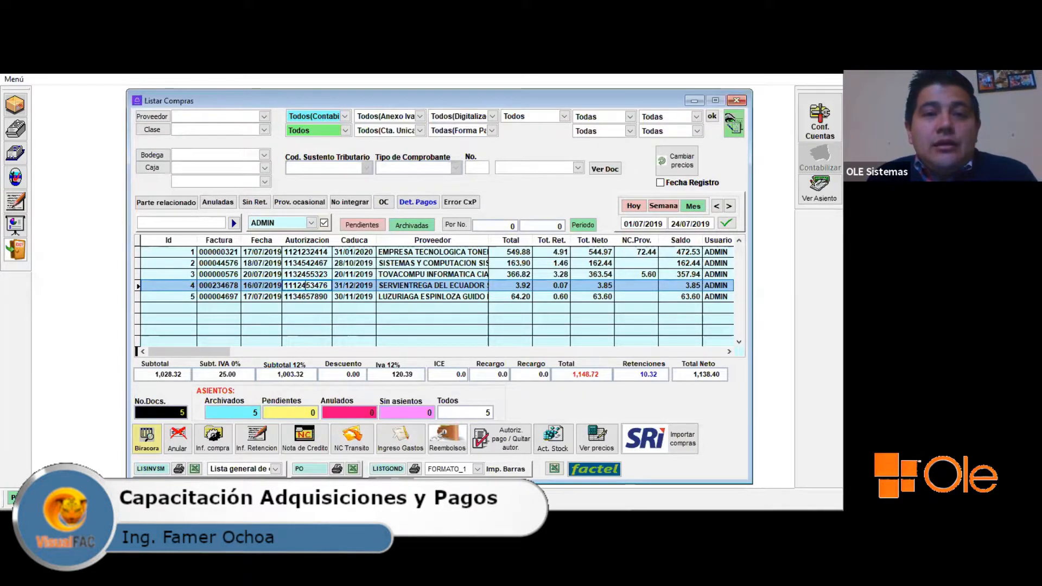
pyautogui.click(16, 250)
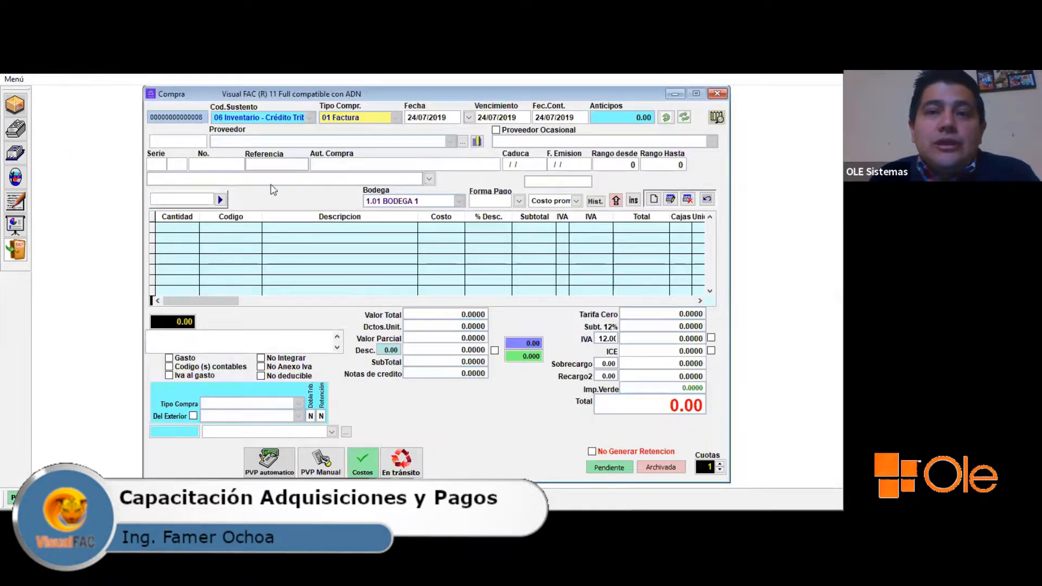
pyautogui.click(152, 95)
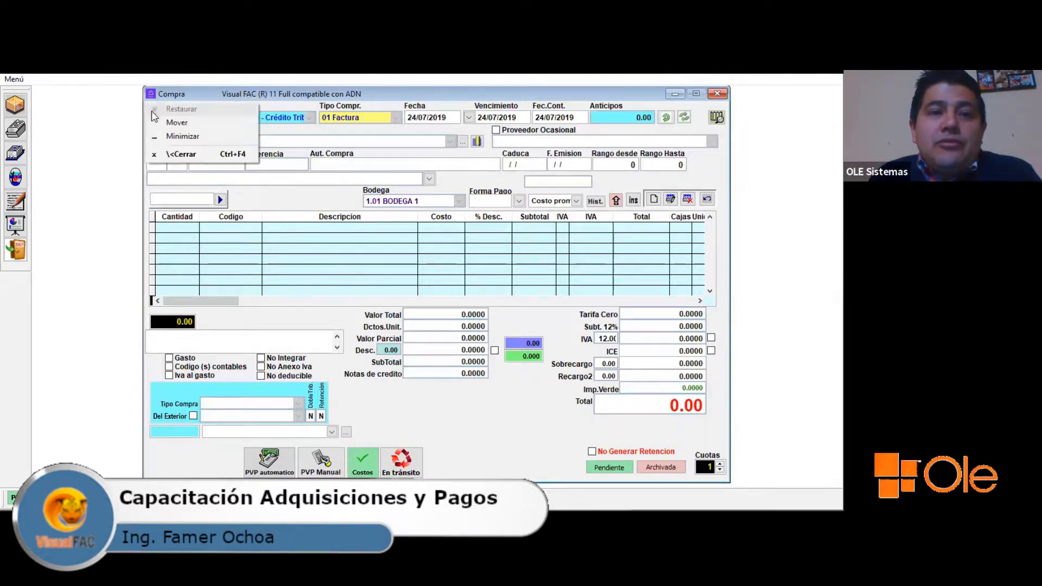
pyautogui.click(341, 226)
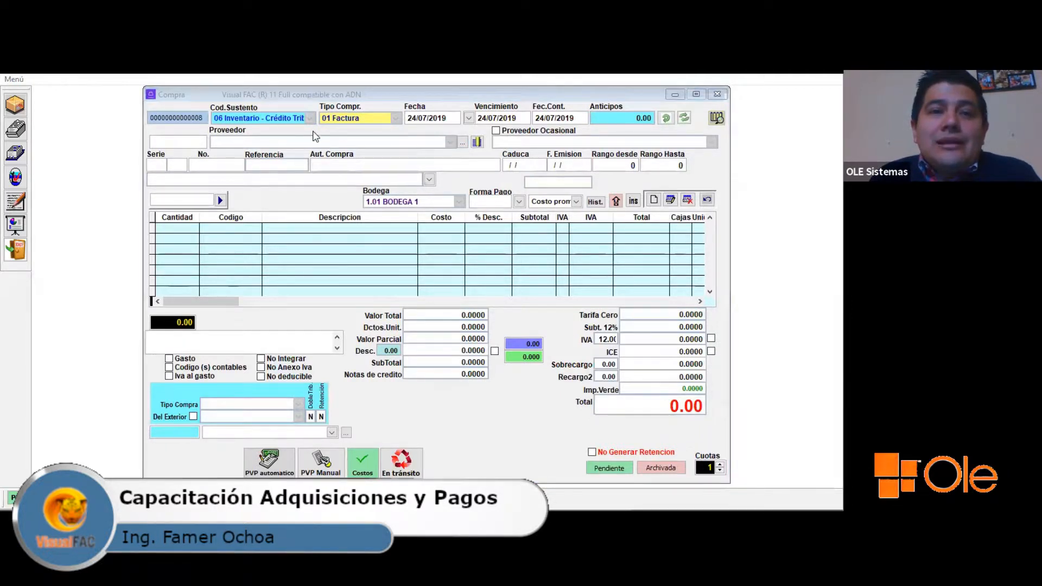
pyautogui.click(239, 142)
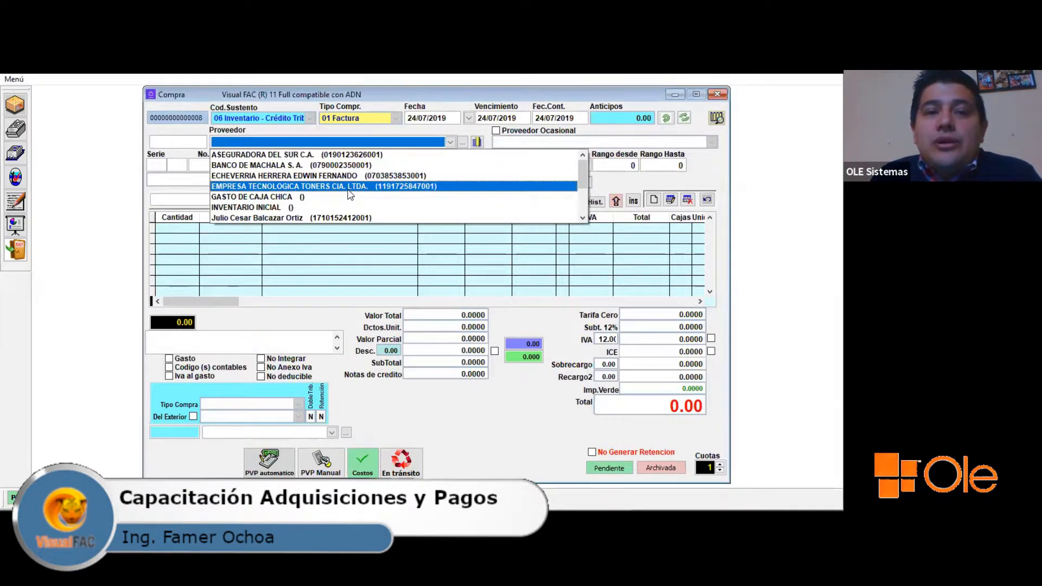
pyautogui.press('Return')
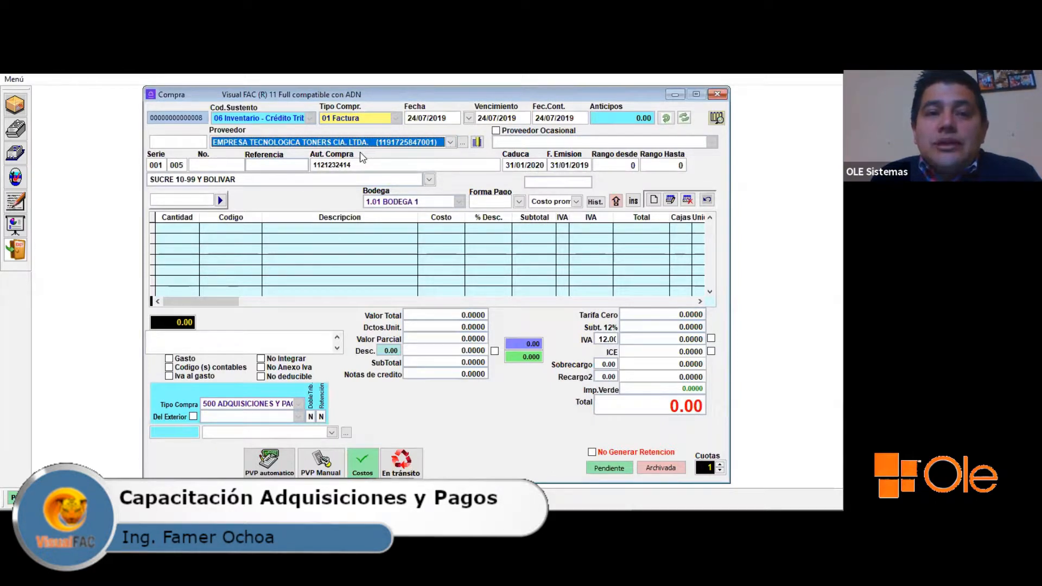
# - Open the supplier directory from the purchase and bring up the record of EMPRESA TECNOLOGICA TONERS CIA. LTDA
pyautogui.click(463, 142)
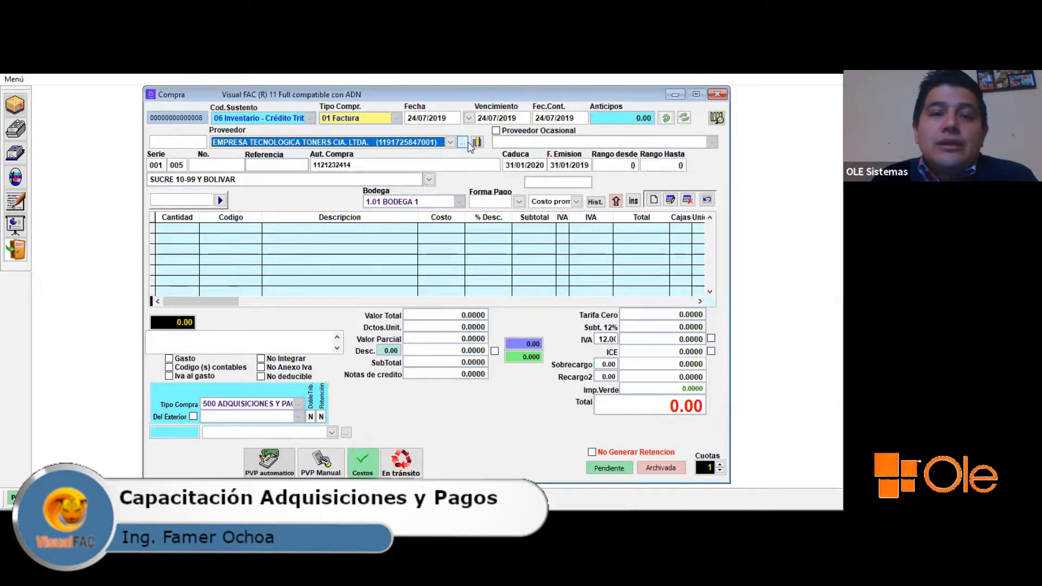
pyautogui.click(463, 142)
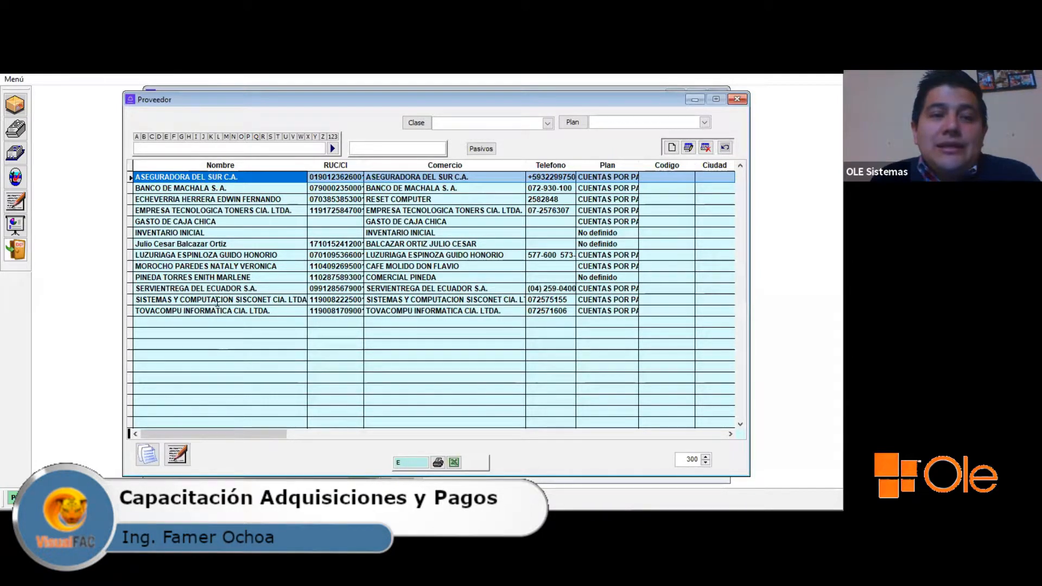
pyautogui.click(222, 211)
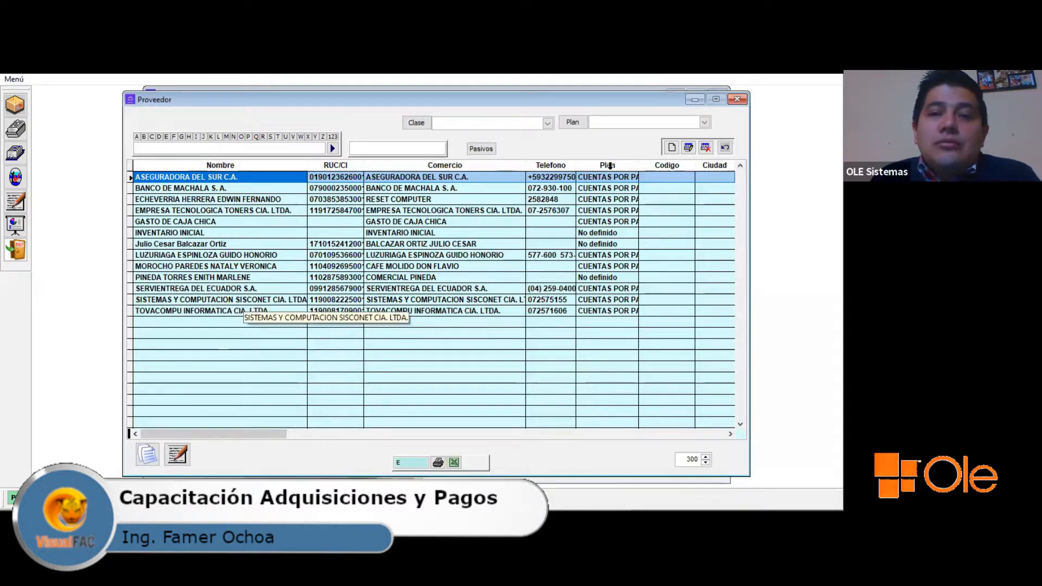
pyautogui.doubleClick(194, 212)
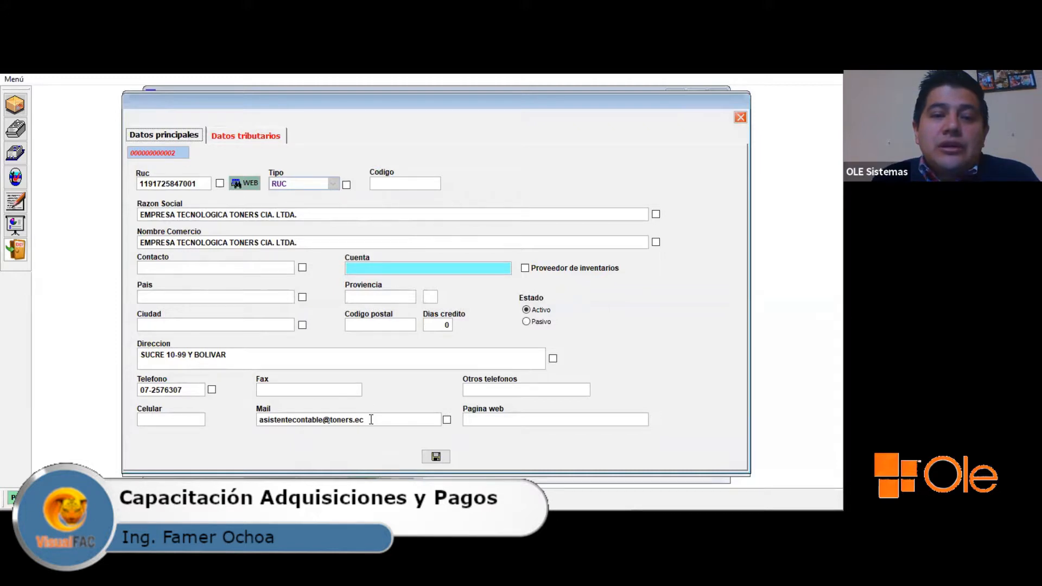
# - Review the supplier's mail field and main data, and show its tax data
pyautogui.click(259, 420)
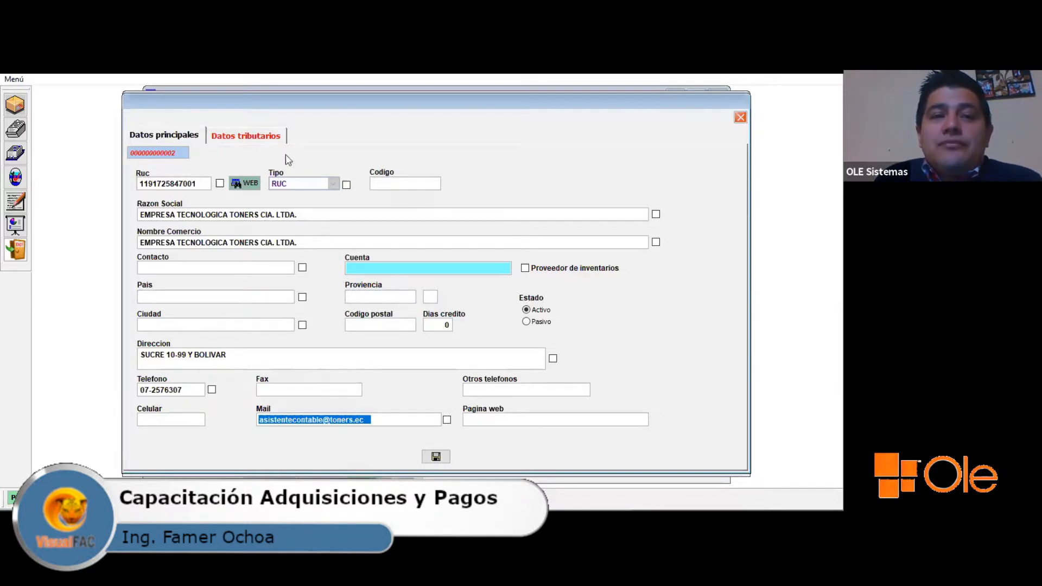
pyautogui.click(261, 137)
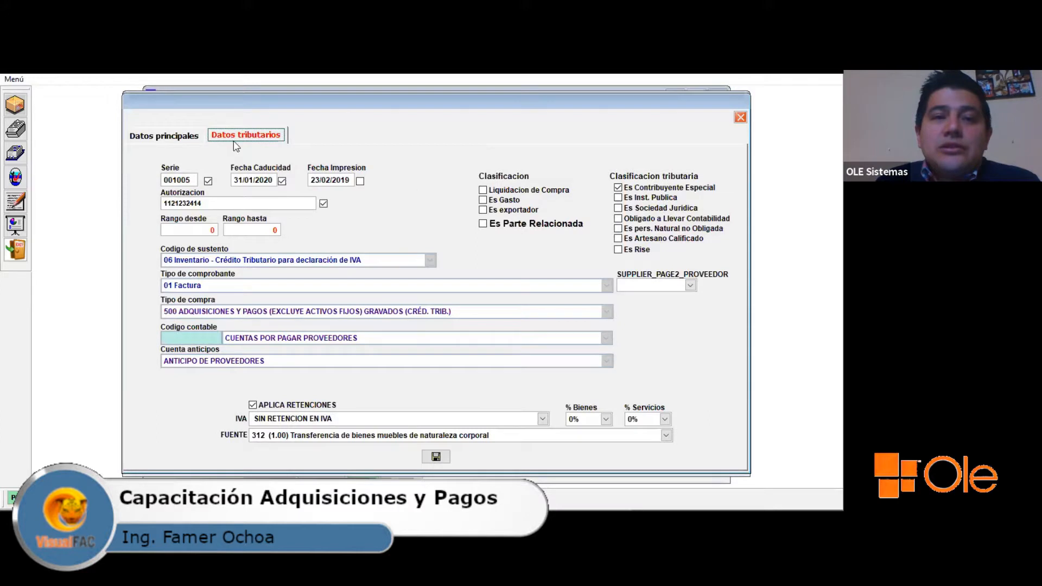
pyautogui.click(181, 139)
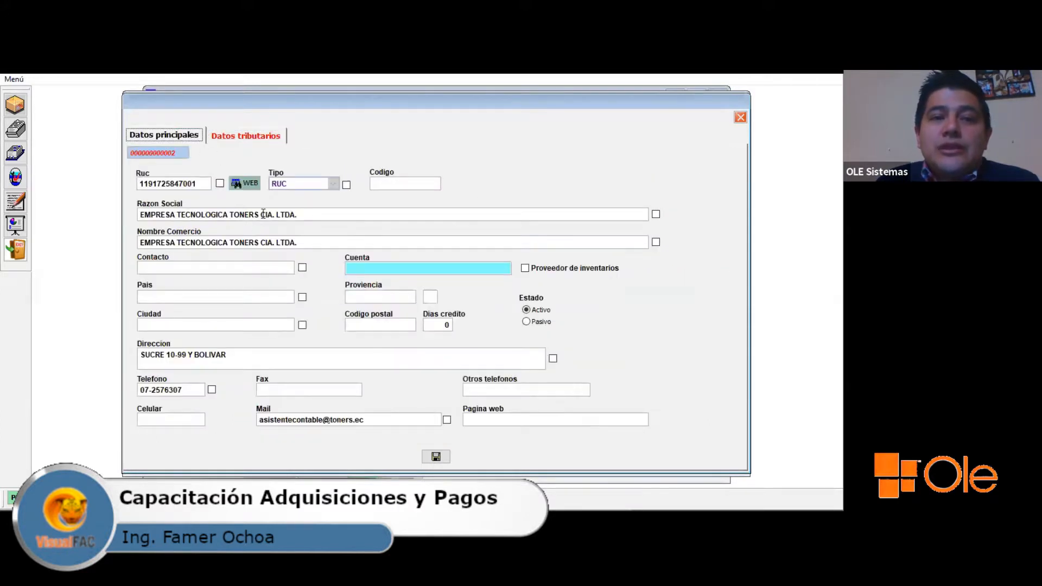
pyautogui.click(247, 138)
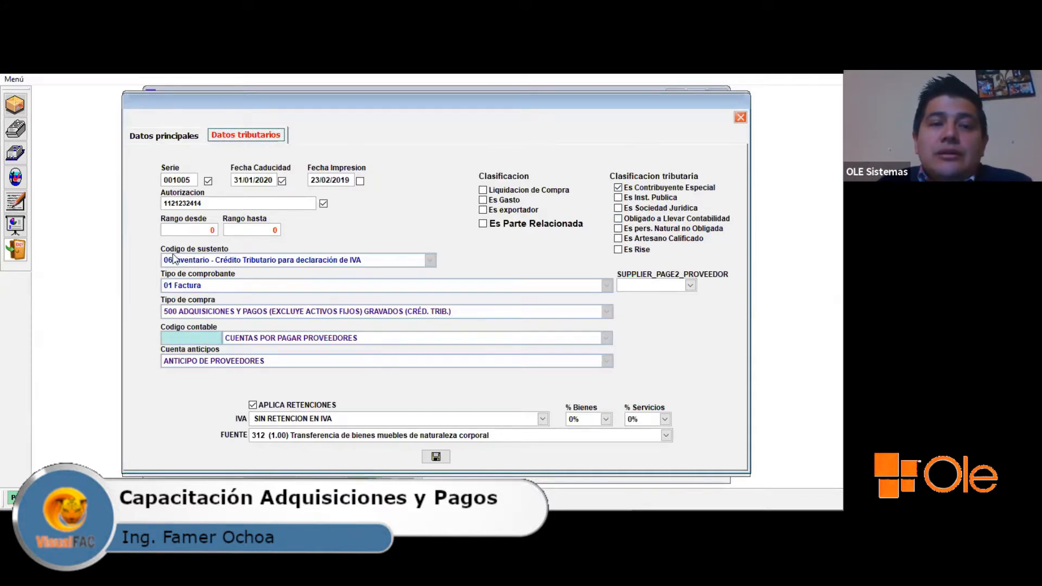
# - Examine the available Codigo de sustento and Cuenta anticipos options in the supplier's tax data without changing them
pyautogui.click(237, 259)
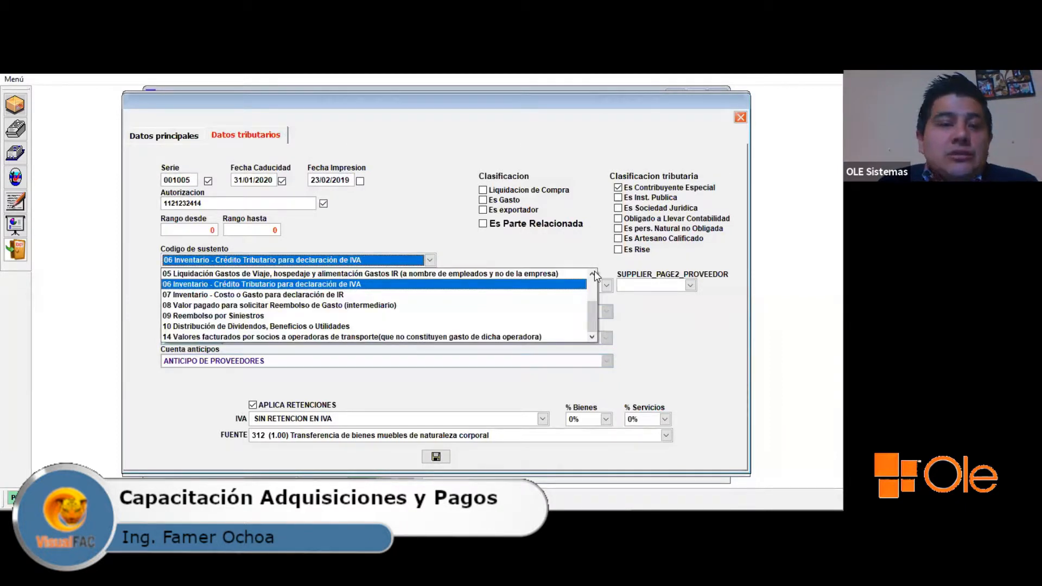
pyautogui.click(593, 274)
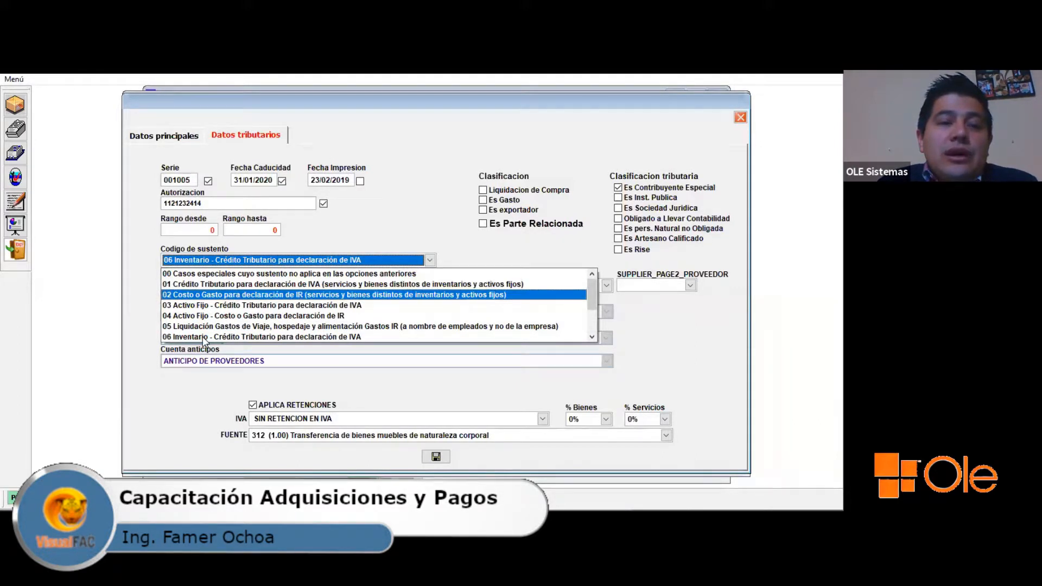
pyautogui.click(391, 236)
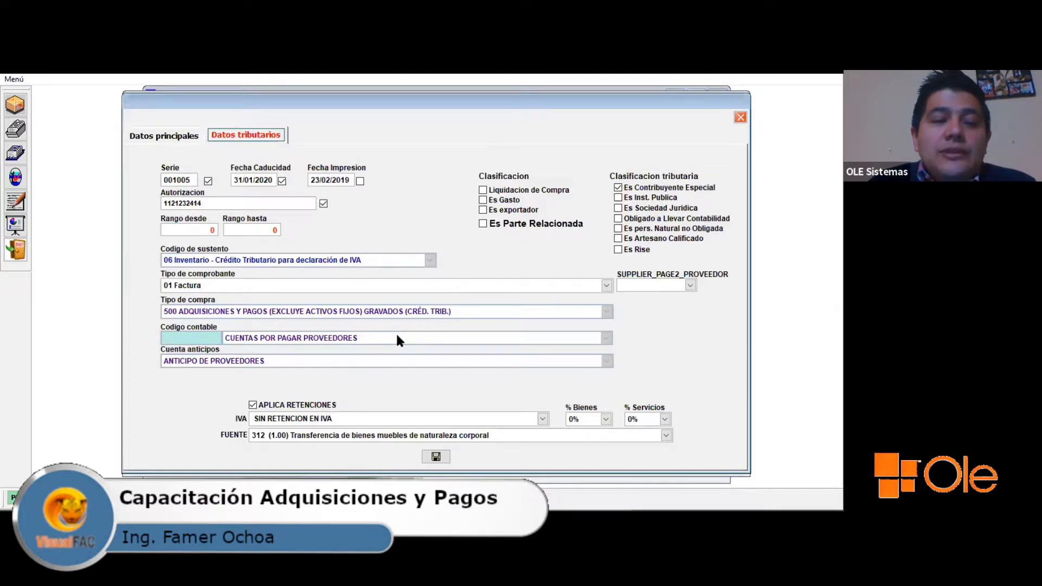
pyautogui.click(204, 361)
pyautogui.click(207, 361)
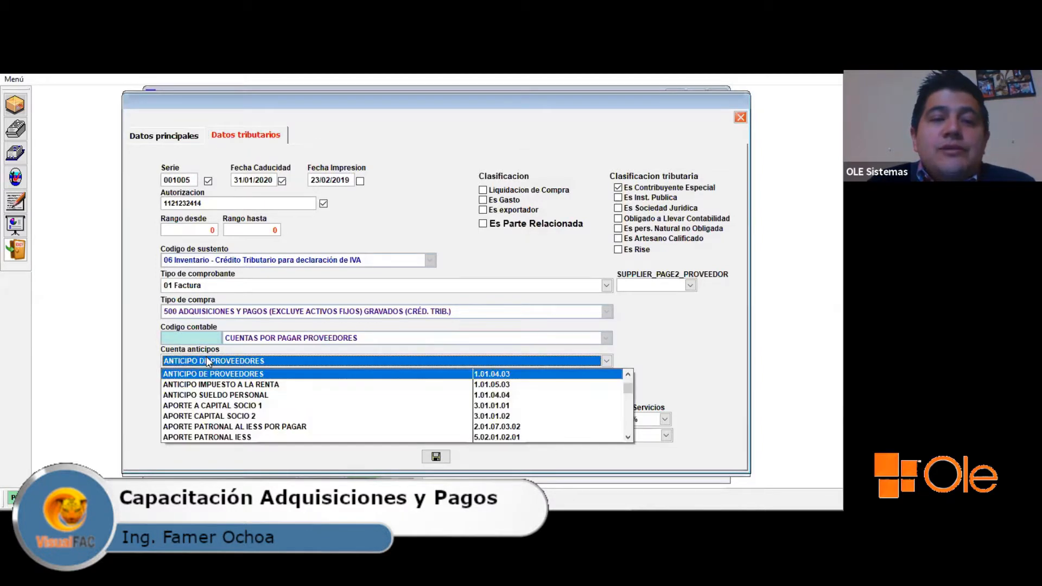
pyautogui.click(307, 341)
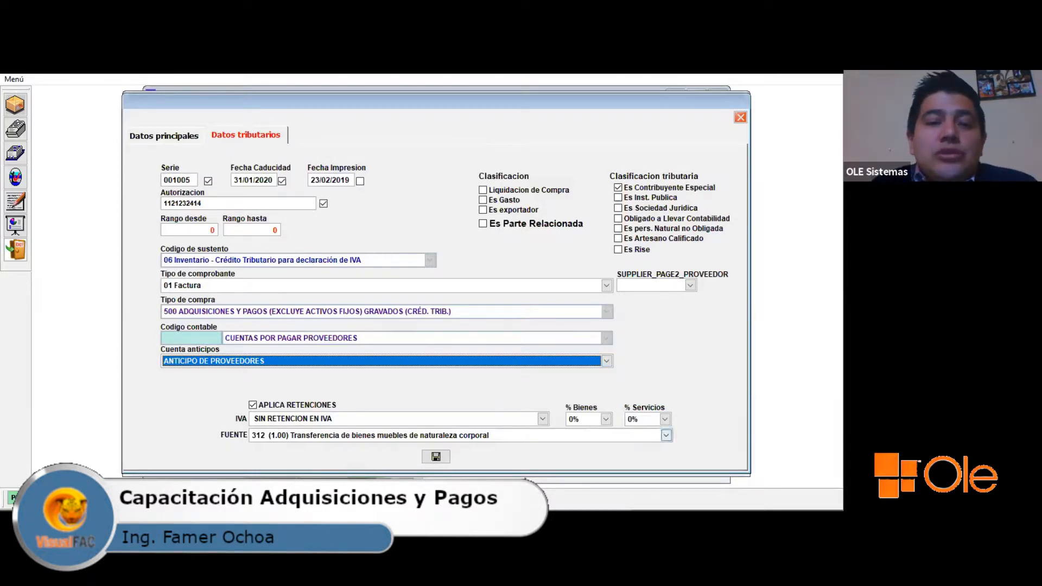
# - Switch to the module launcher and open the accounting settings in the Auditoria module's system configuration
pyautogui.hotkey('alt', 'Tab')
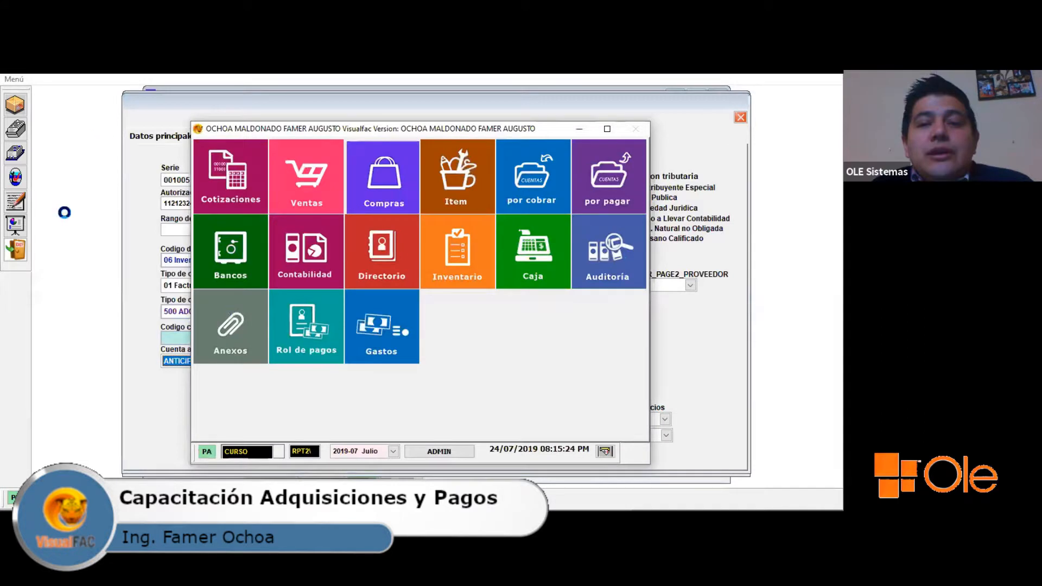
pyautogui.click(610, 250)
pyautogui.click(73, 125)
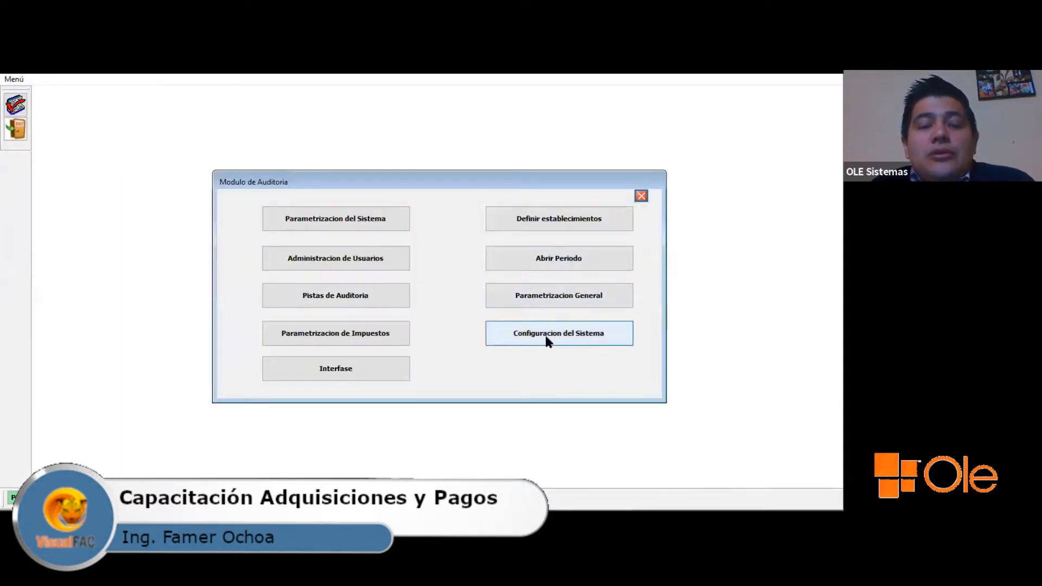
pyautogui.click(629, 332)
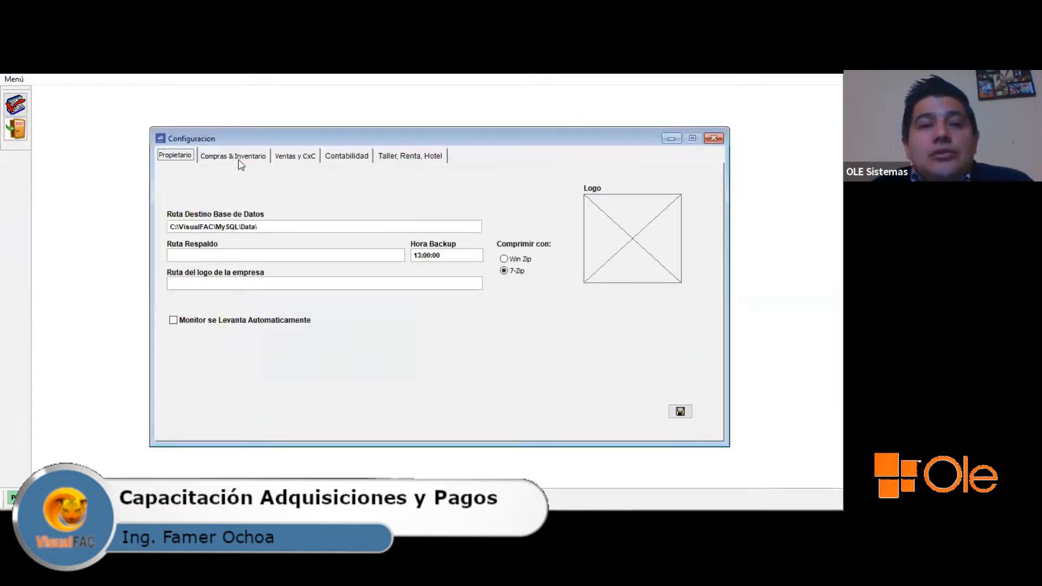
pyautogui.click(348, 154)
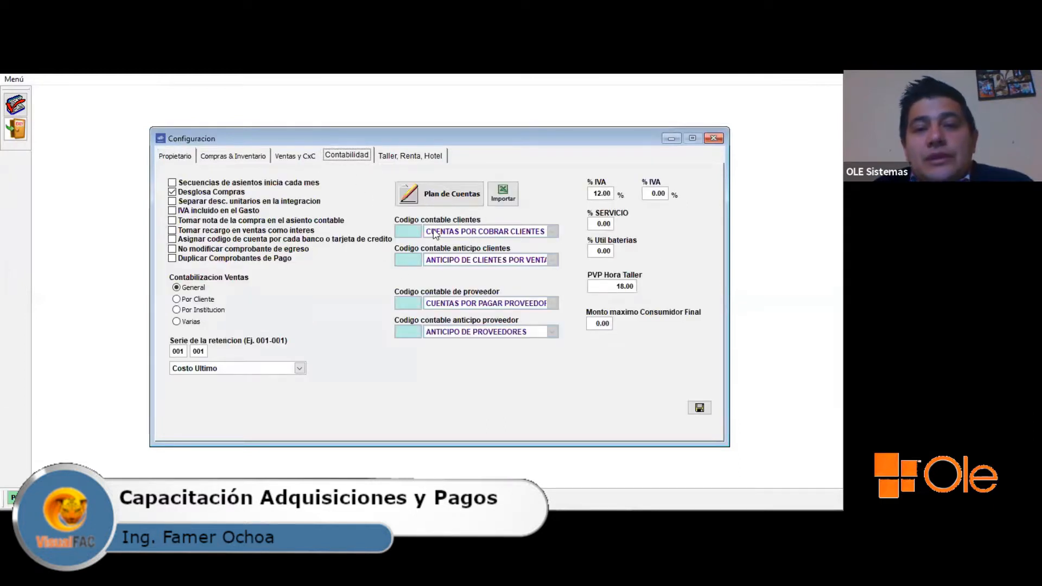
# - Unlock the default accounting codes for clients, client advances, suppliers and supplier advances
pyautogui.click(434, 219)
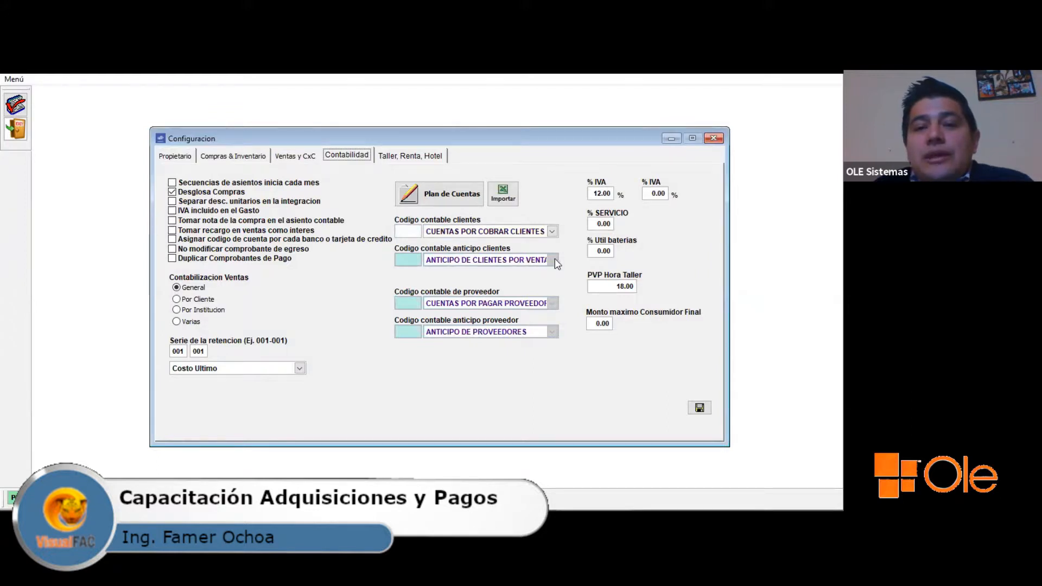
pyautogui.click(477, 250)
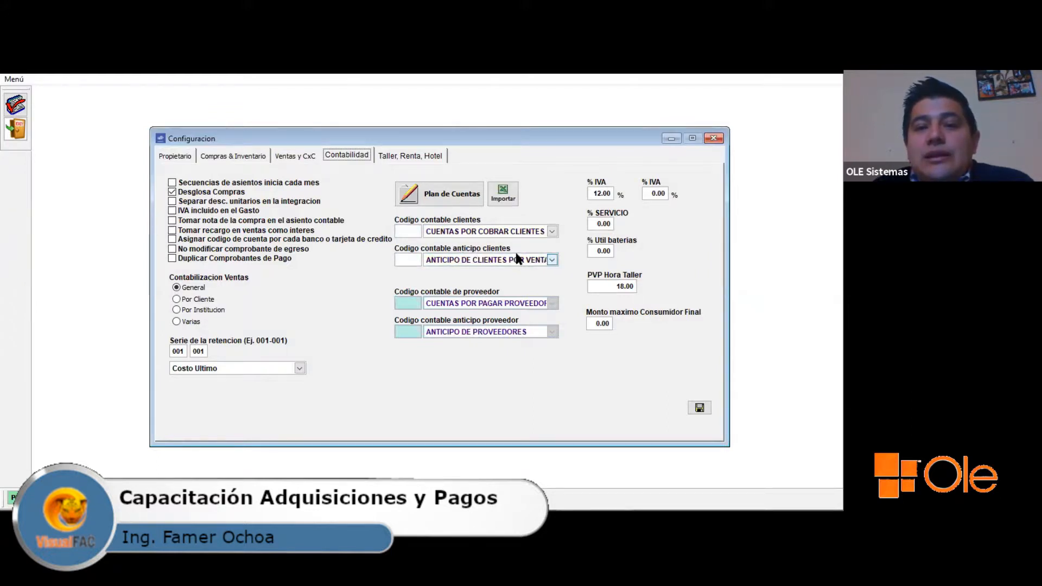
pyautogui.click(482, 297)
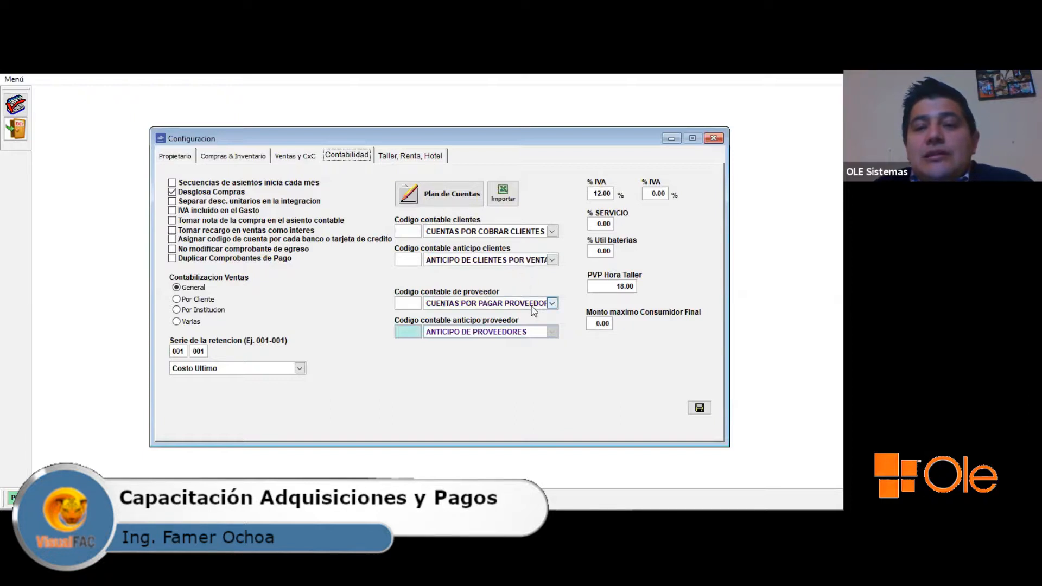
pyautogui.click(487, 325)
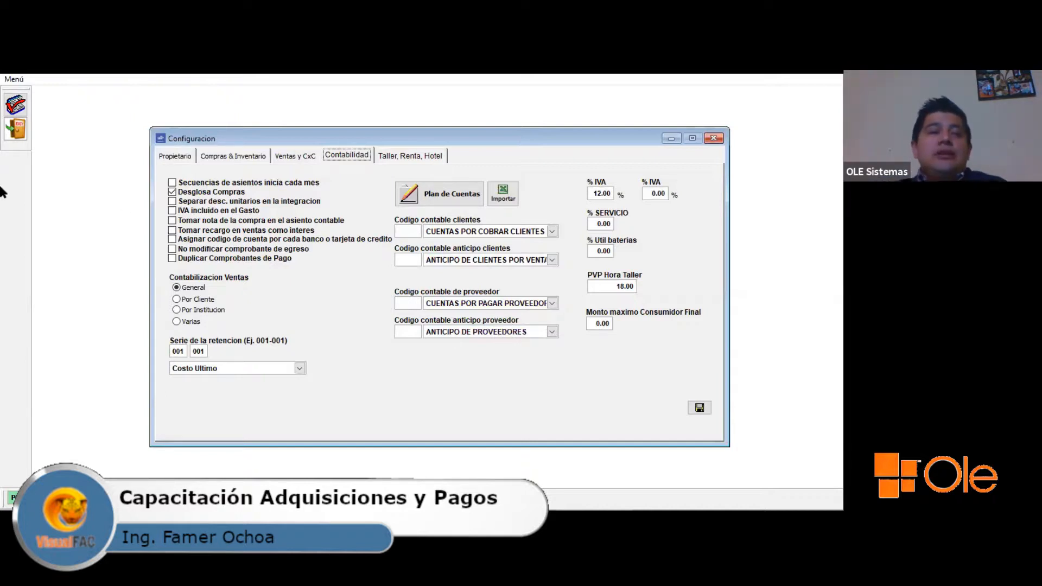
# - Exit the Auditoria module without saving and return to the supplier's tax data
pyautogui.click(16, 129)
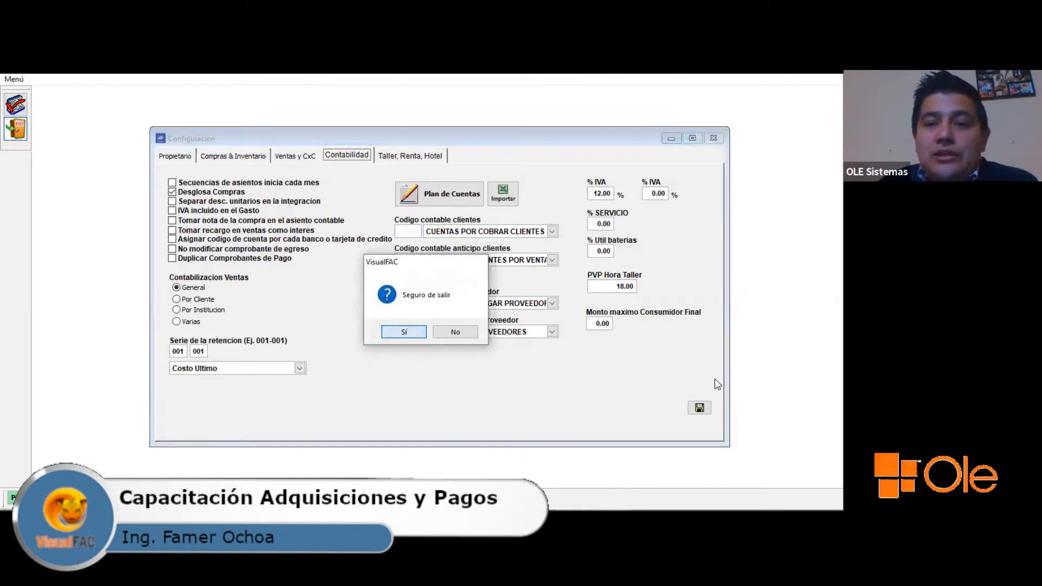
pyautogui.press('Return')
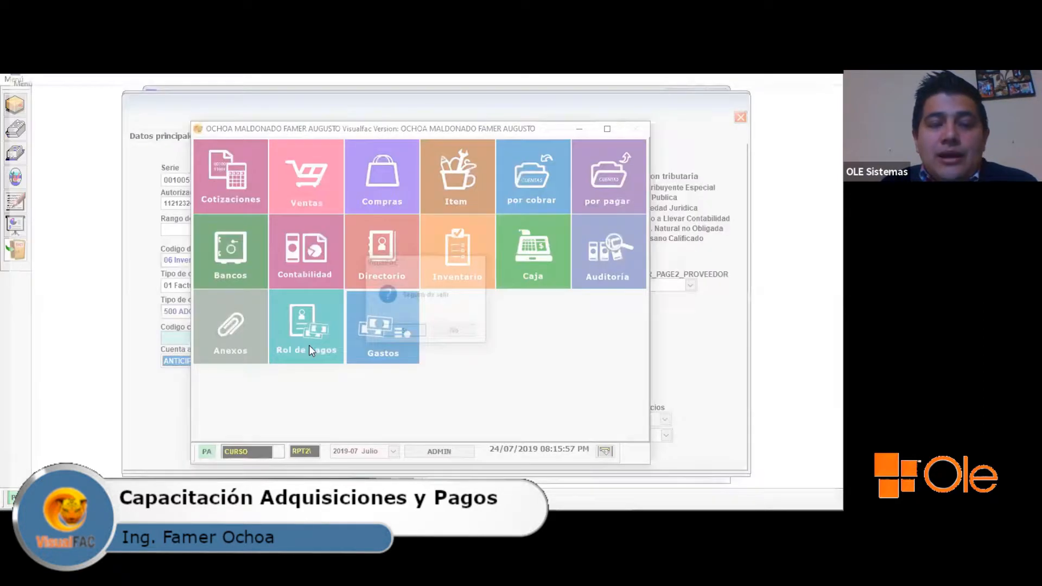
pyautogui.click(683, 369)
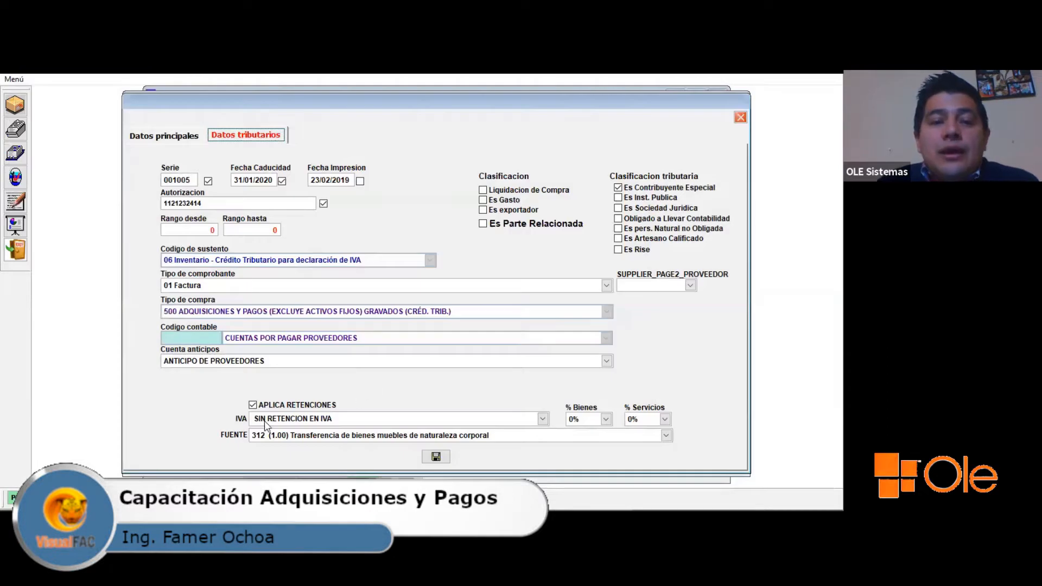
# - Set the supplier's IVA withholding to 725 RETENCIÓN DEL 30% with 30% applied to Bienes
pyautogui.click(311, 426)
pyautogui.click(311, 426)
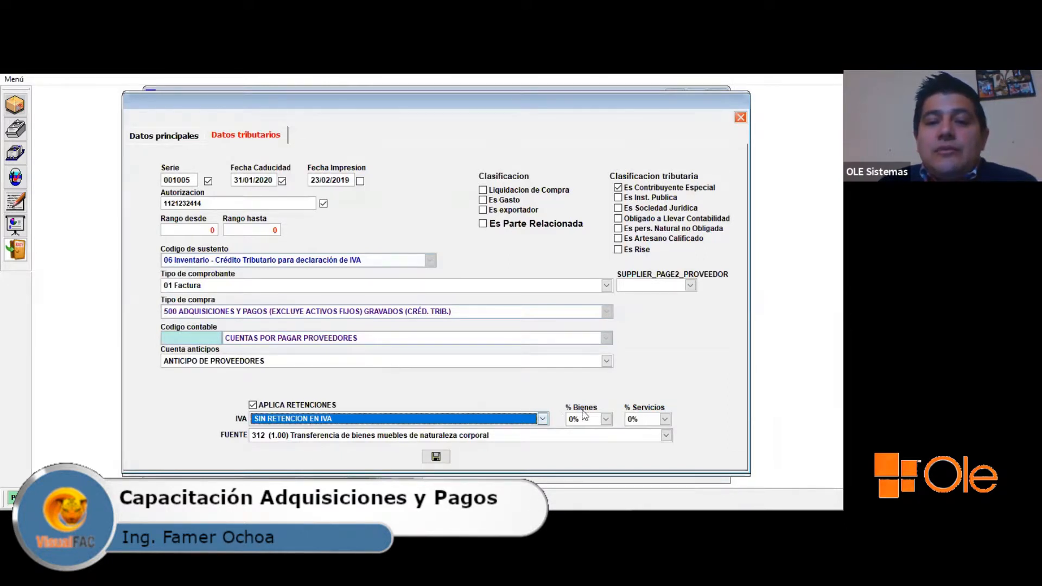
pyautogui.click(440, 427)
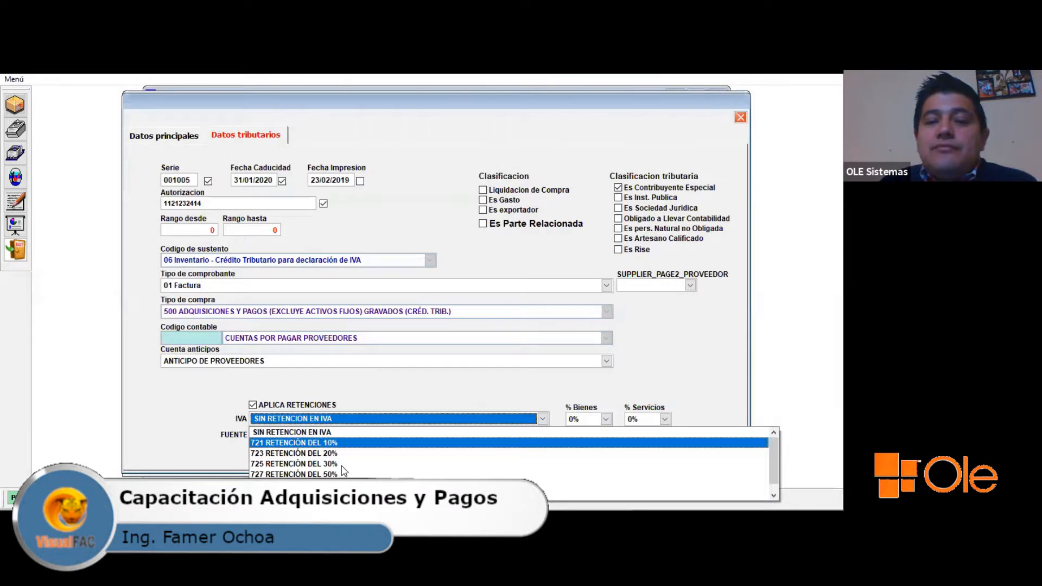
pyautogui.click(559, 463)
pyautogui.click(589, 423)
pyautogui.click(584, 441)
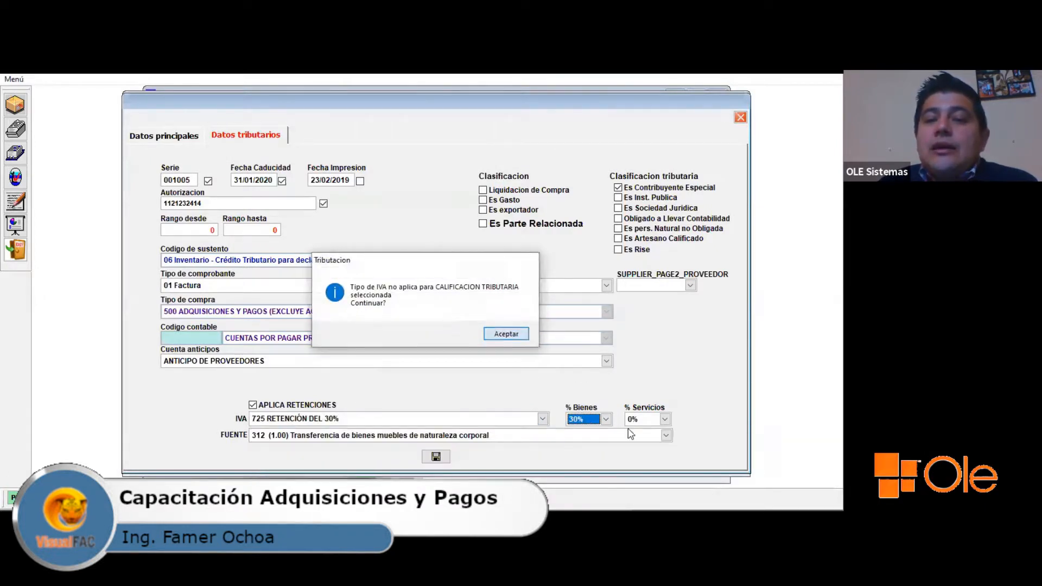
pyautogui.click(516, 333)
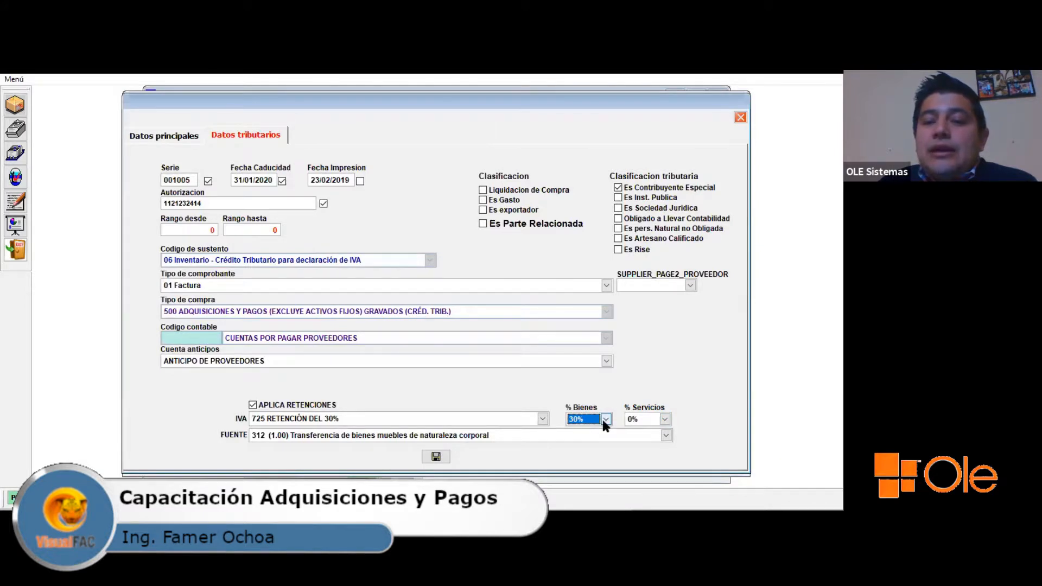
# - Check the available % Servicios options and set the % Bienes withholding to 0%
pyautogui.click(666, 424)
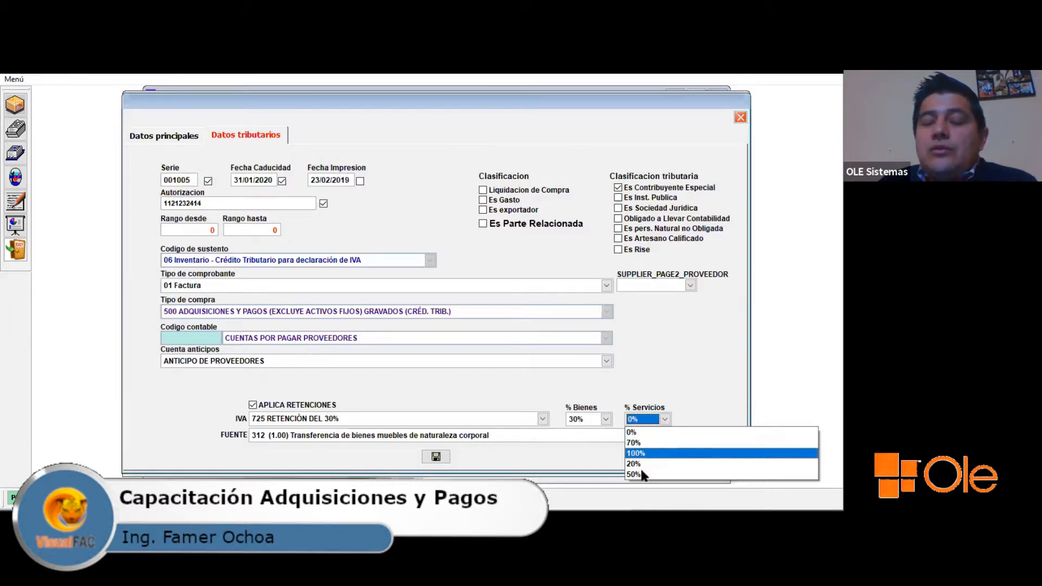
pyautogui.click(605, 419)
pyautogui.click(605, 419)
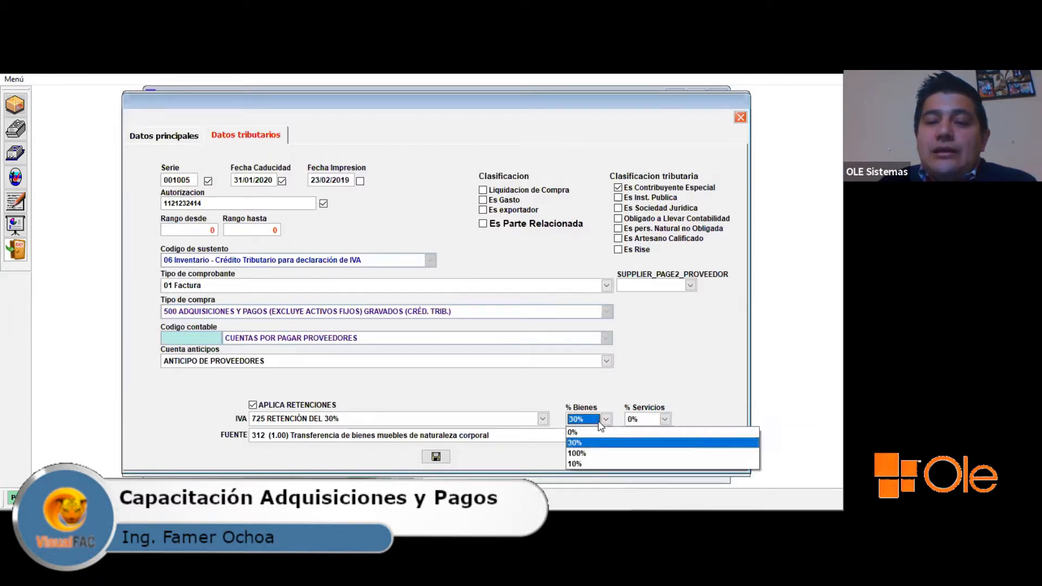
pyautogui.click(589, 432)
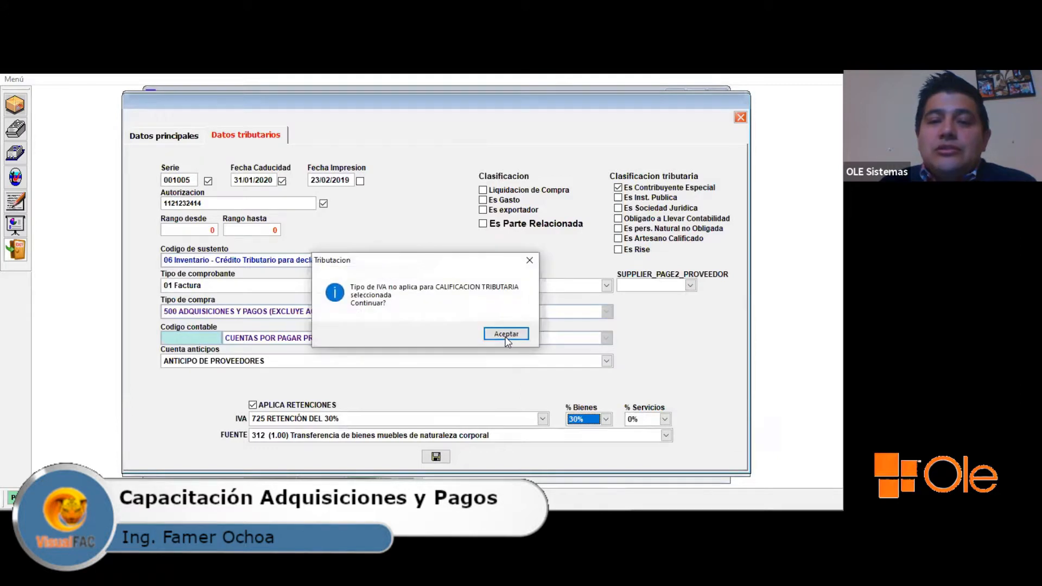
pyautogui.press('Return')
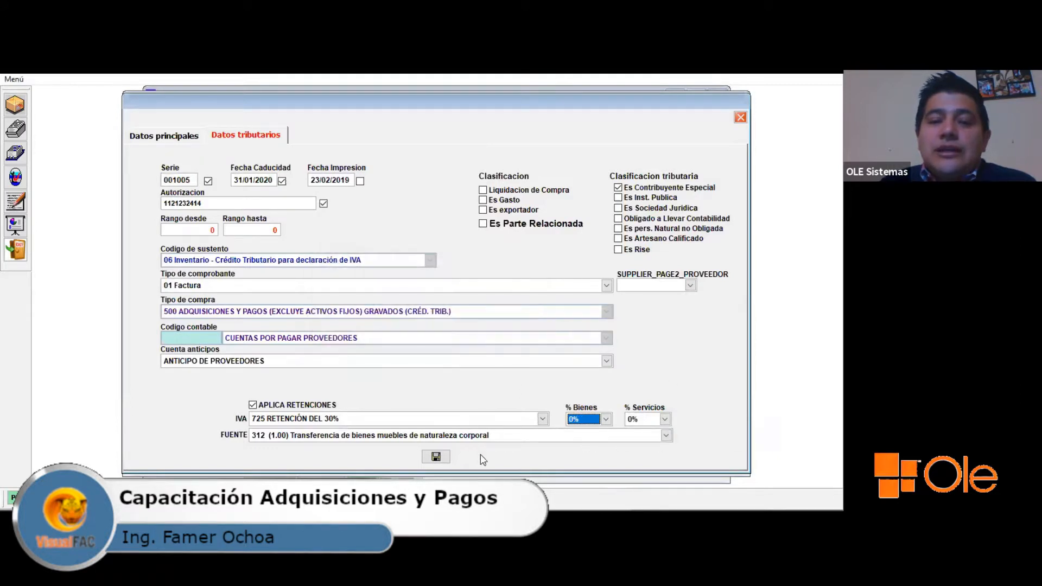
# - Review the available FUENTE withholding codes and keep 312 Transferencia de bienes muebles de naturaleza corporal
pyautogui.click(290, 437)
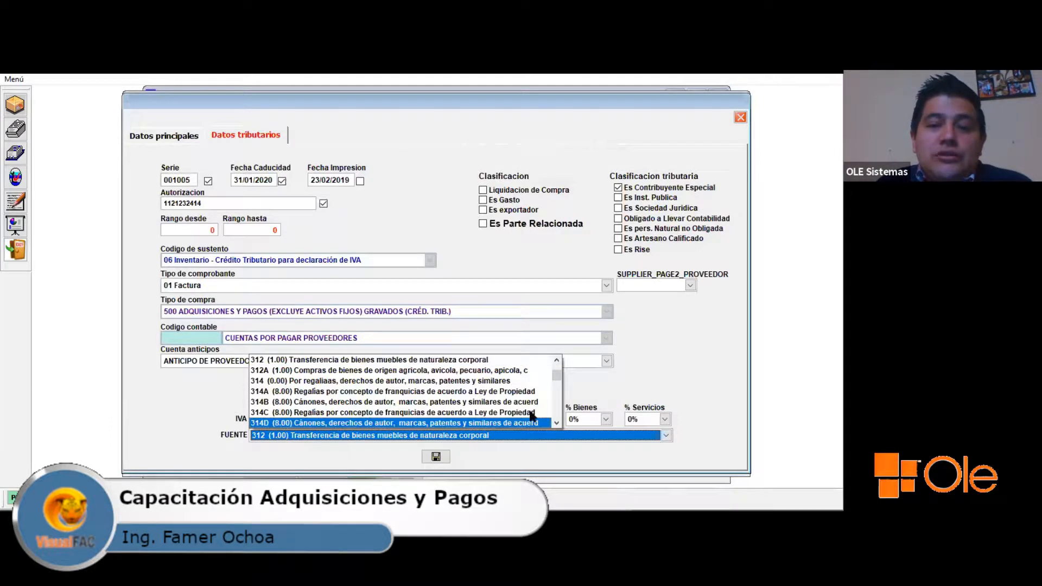
pyautogui.click(446, 441)
pyautogui.click(446, 441)
pyautogui.click(437, 435)
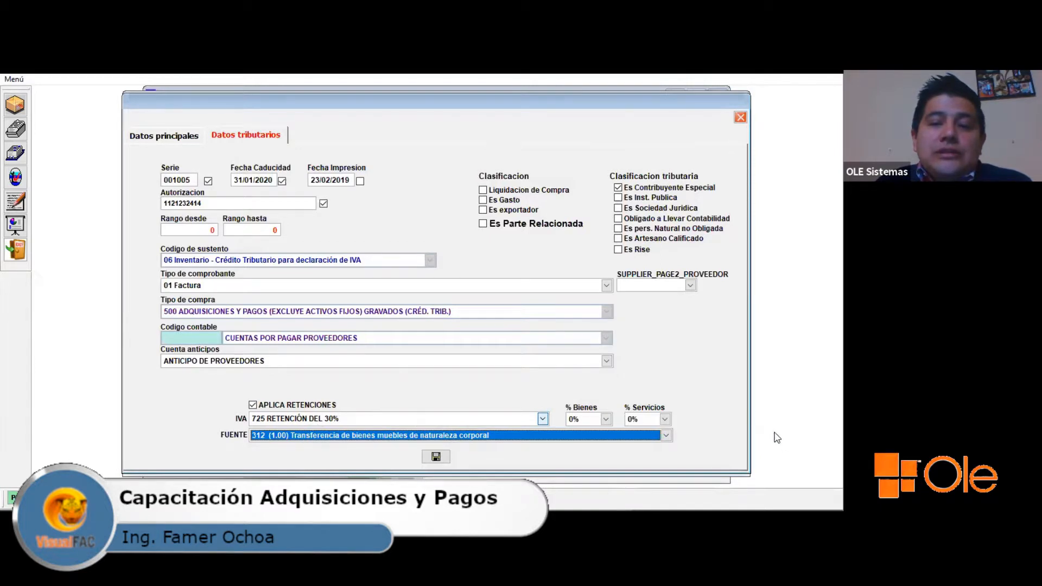
# - Set the IVA withholding to SIN RETENCION EN IVA and save the supplier record
pyautogui.click(542, 419)
pyautogui.click(374, 432)
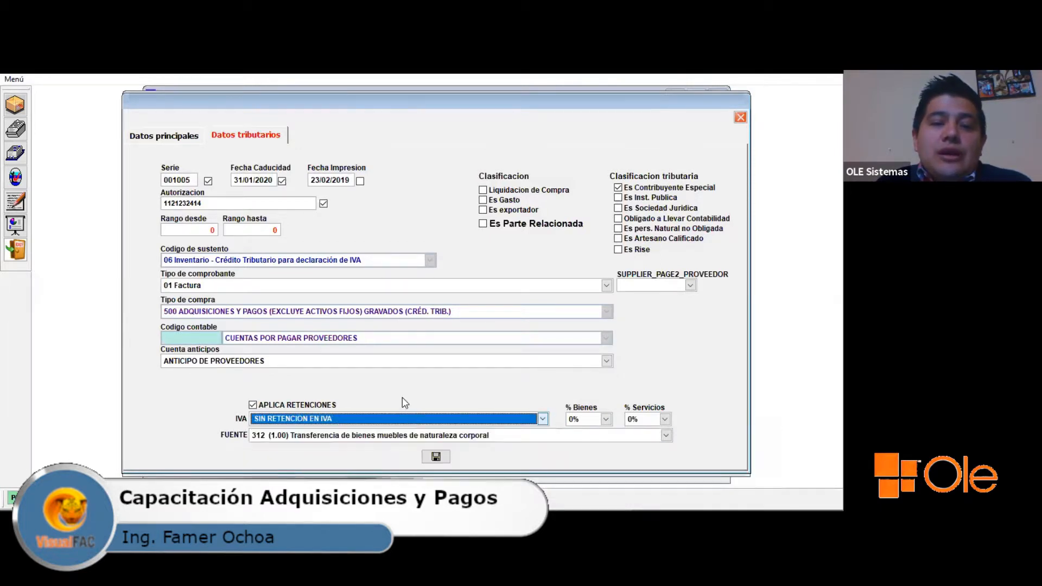
pyautogui.click(447, 459)
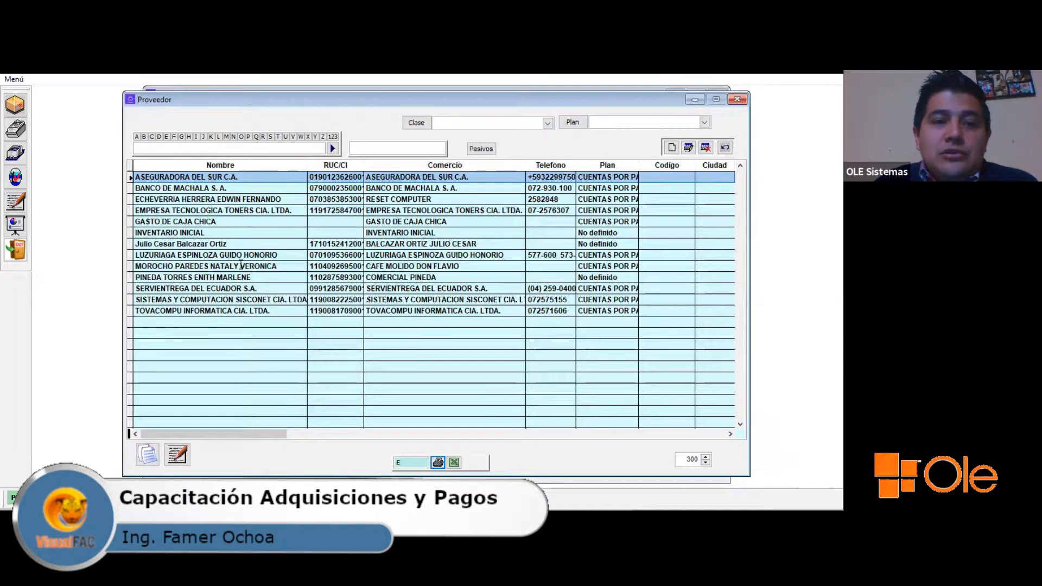
# - Choose EMPRESA TECNOLOGICA TONERS CIA. LTDA. as the purchase's supplier and enter 333 as the invoice number
pyautogui.click(262, 210)
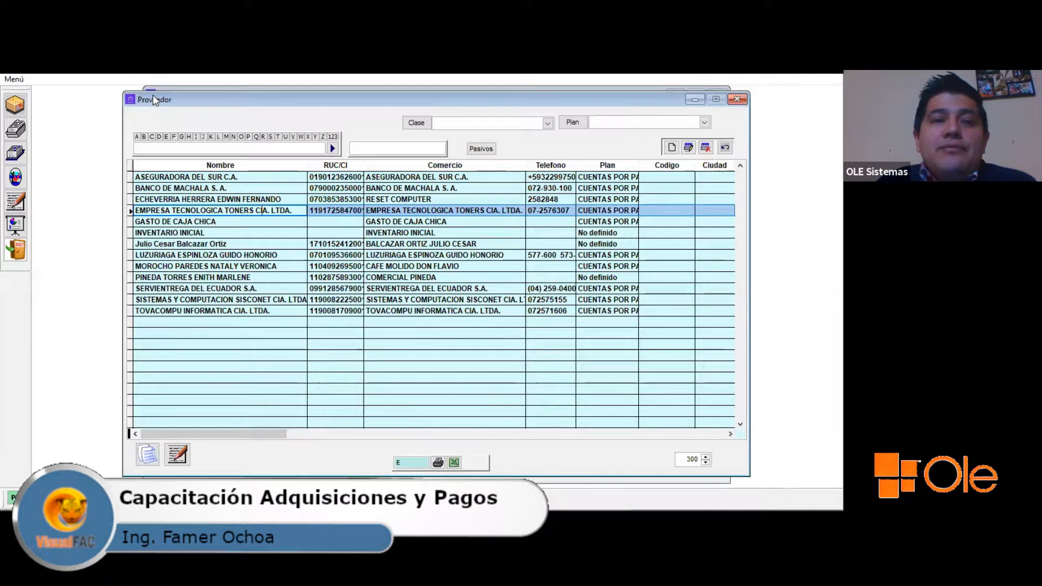
pyautogui.press('Return')
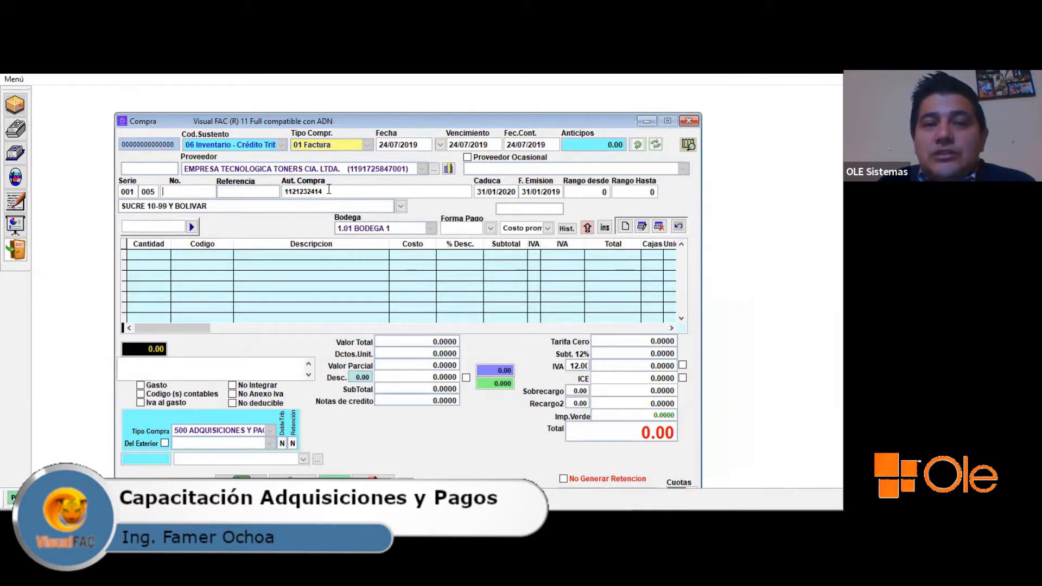
pyautogui.write('333')
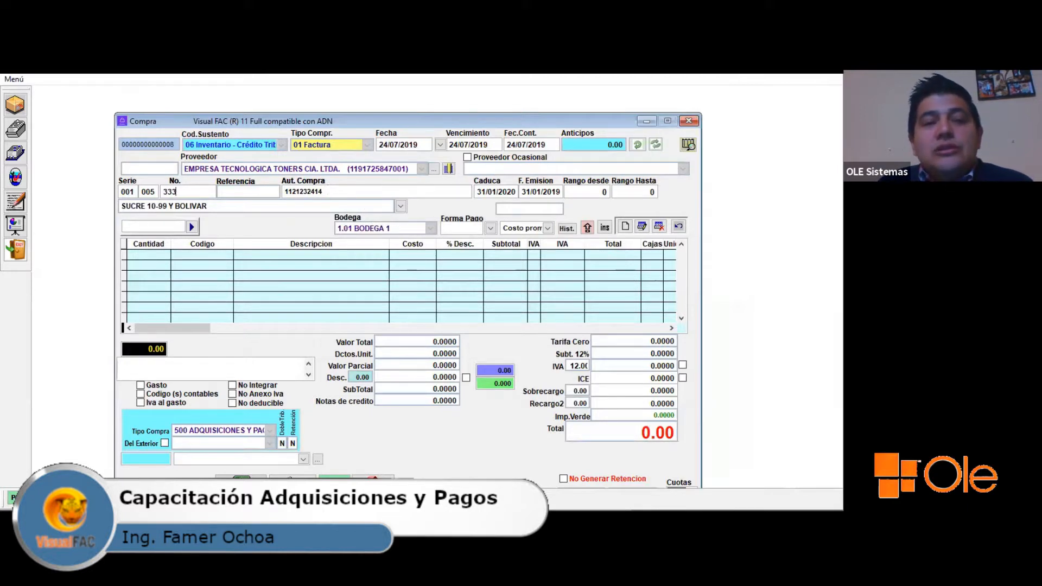
pyautogui.click(330, 193)
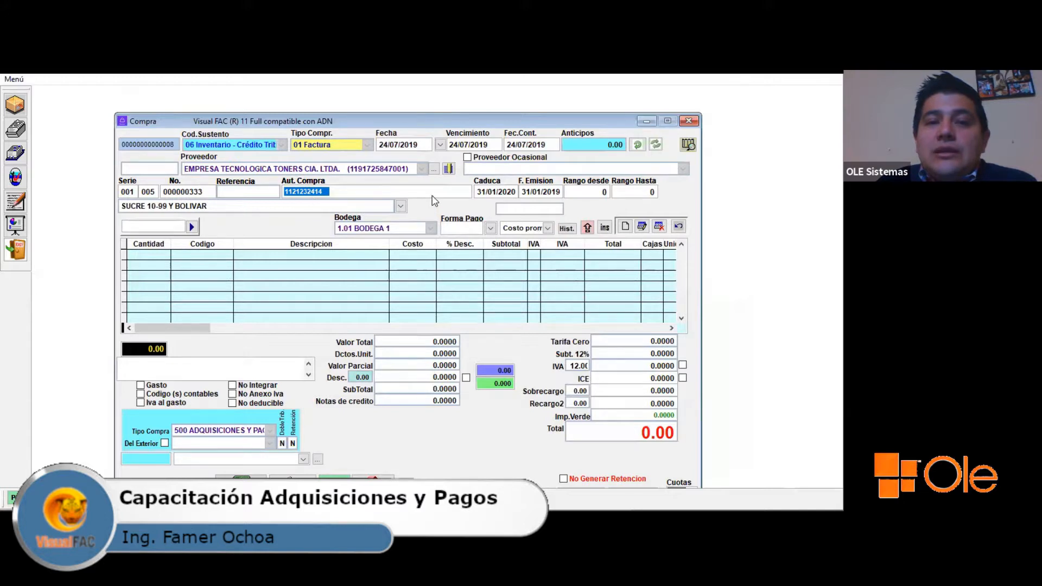
pyautogui.press('Tab')
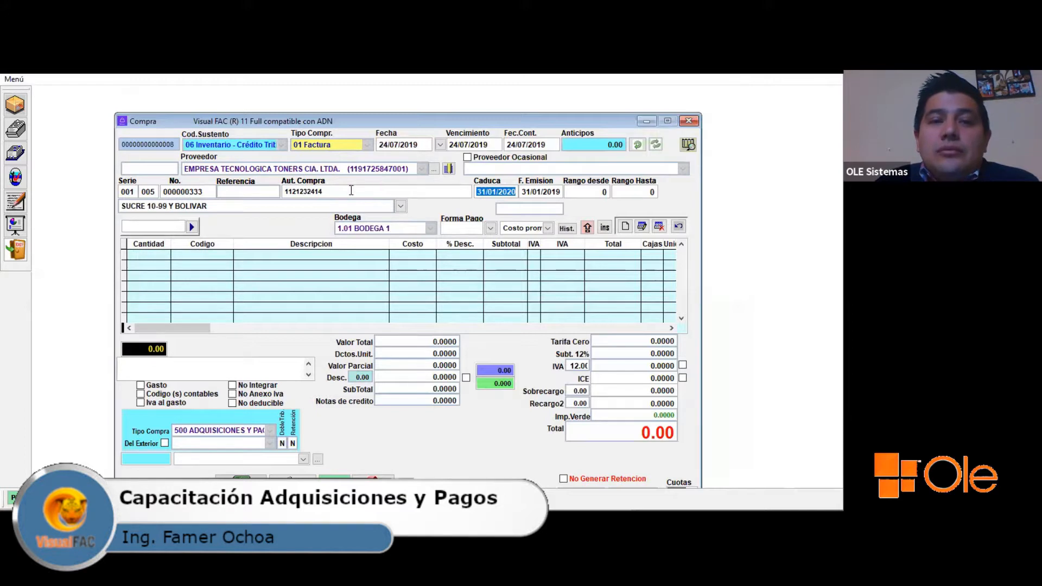
pyautogui.moveTo(402, 190); pyautogui.dragTo(259, 190)
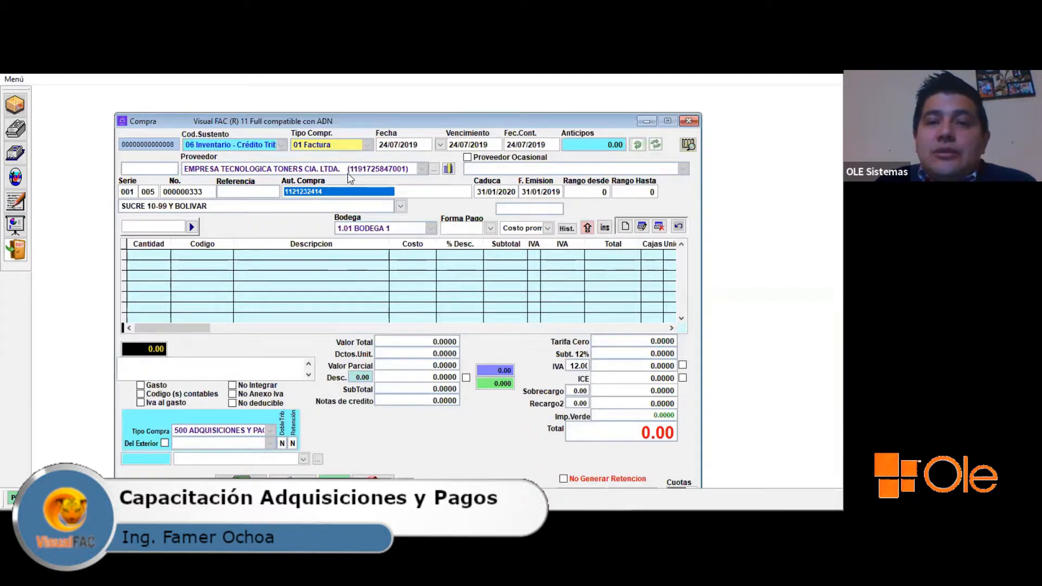
# - Start a new purchase line for item PR0001, MONITOR 20 PLG SAMSUNG, with a quantity of 2
pyautogui.click(624, 228)
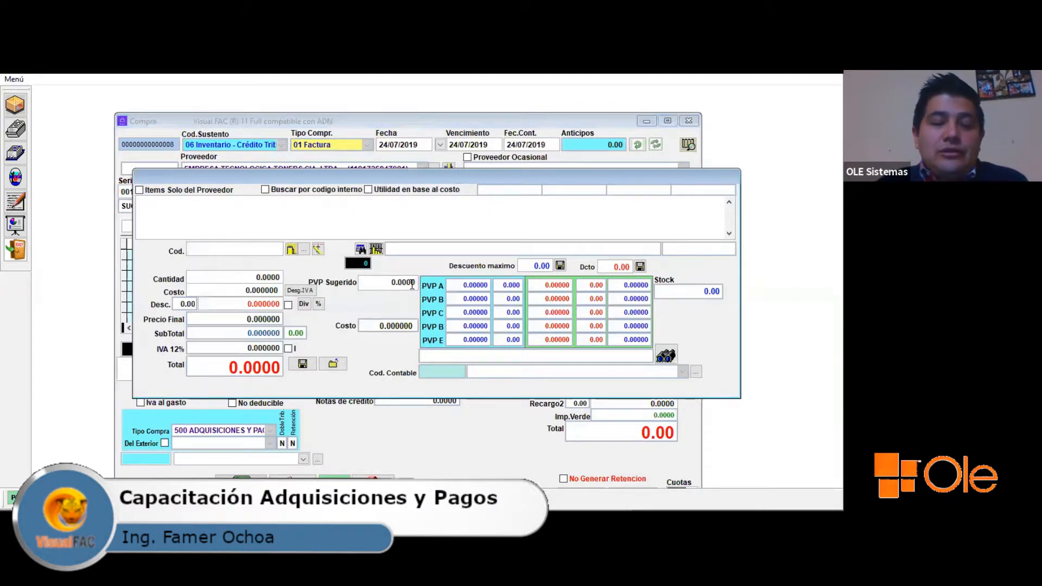
pyautogui.write('P')
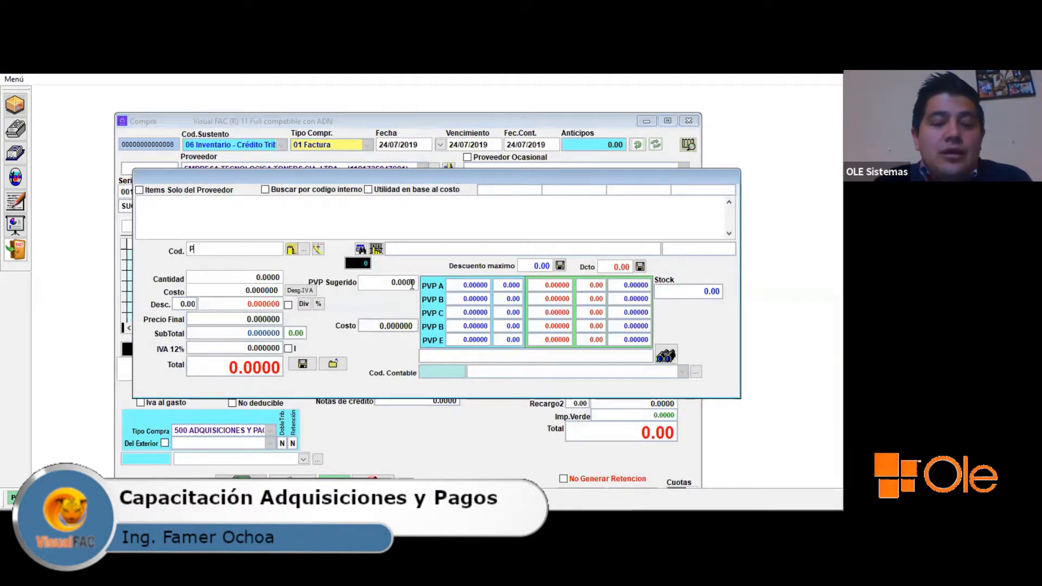
pyautogui.write('RO')
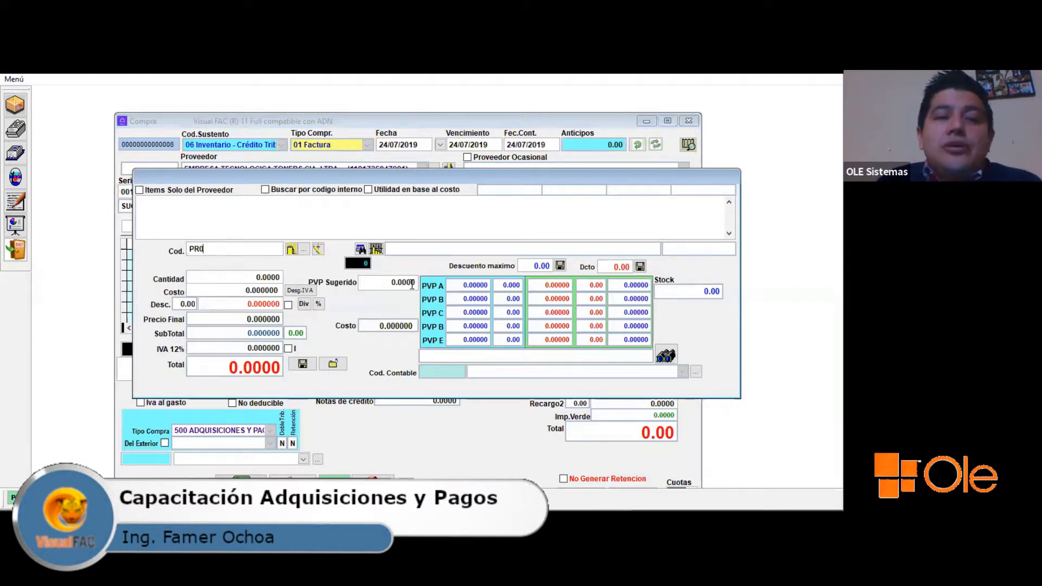
pyautogui.write('001')
pyautogui.press('Return')
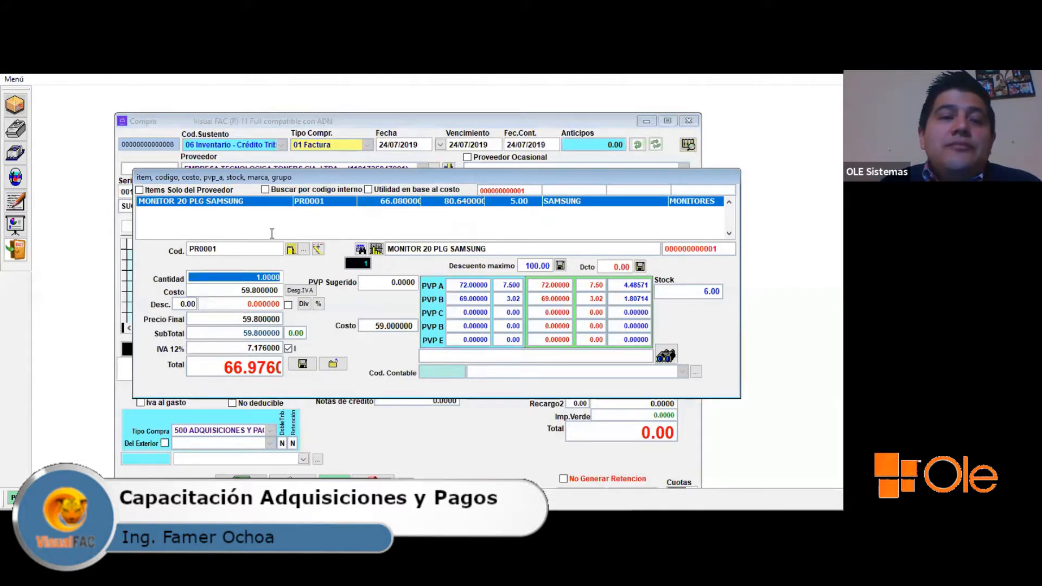
pyautogui.write('2')
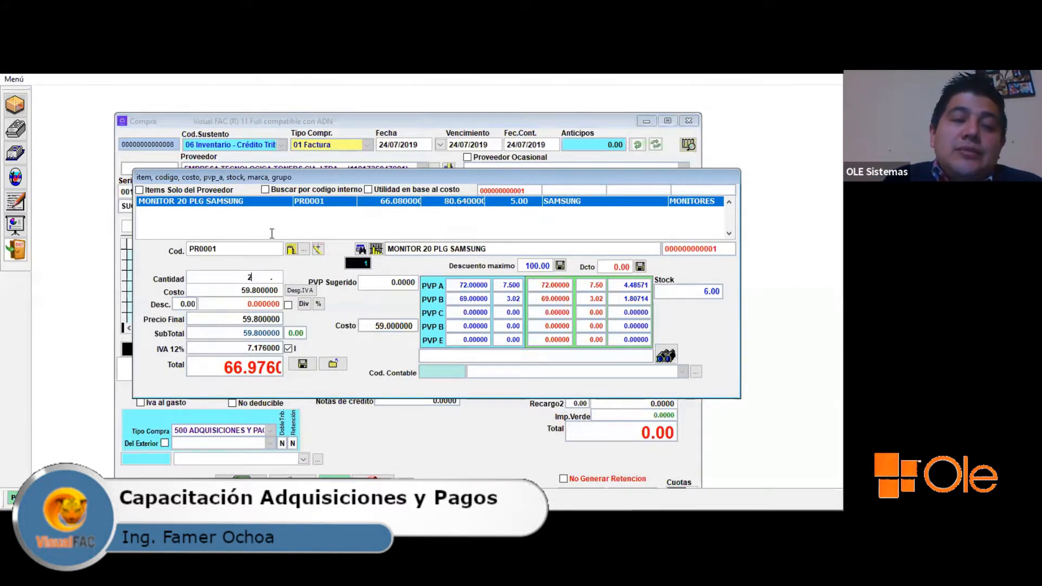
pyautogui.press('Return')
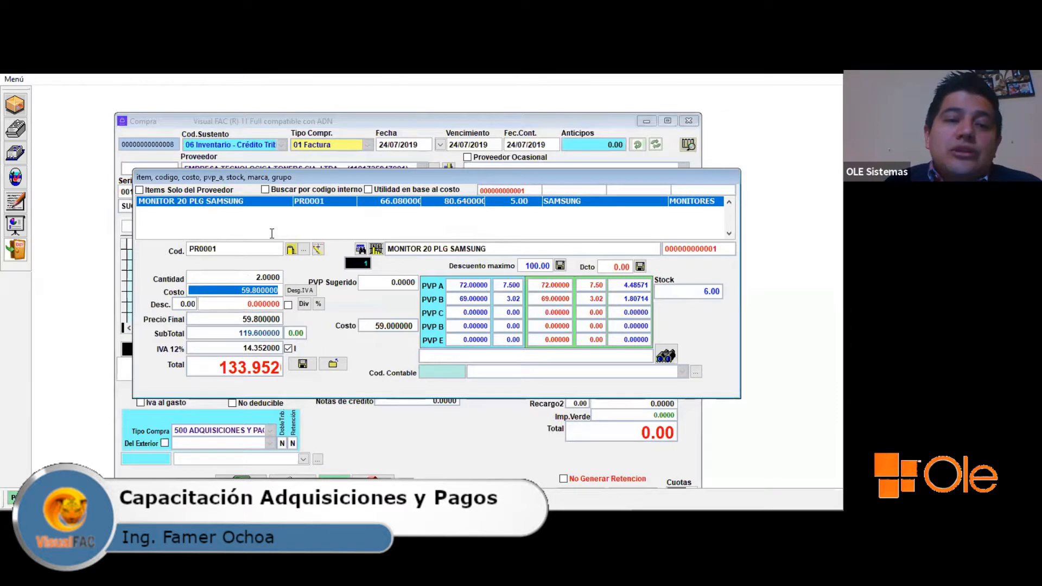
# - Try a discount amount of 2 on the monitor line, keeping its cost, and reset the discount to 0
pyautogui.press('Return')
pyautogui.hotkey('shift', 'Tab')
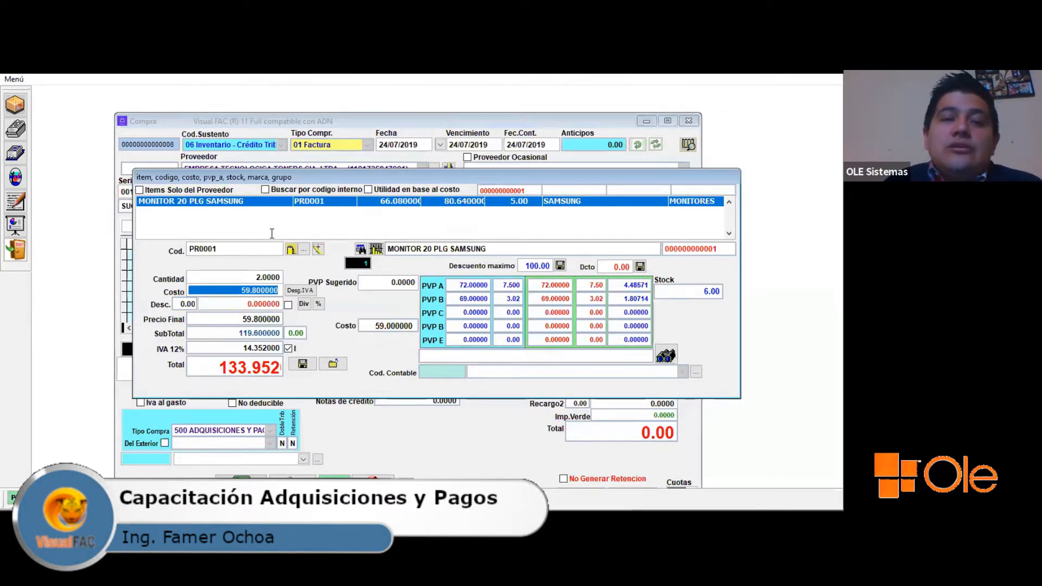
pyautogui.press('Return')
pyautogui.write('2 .')
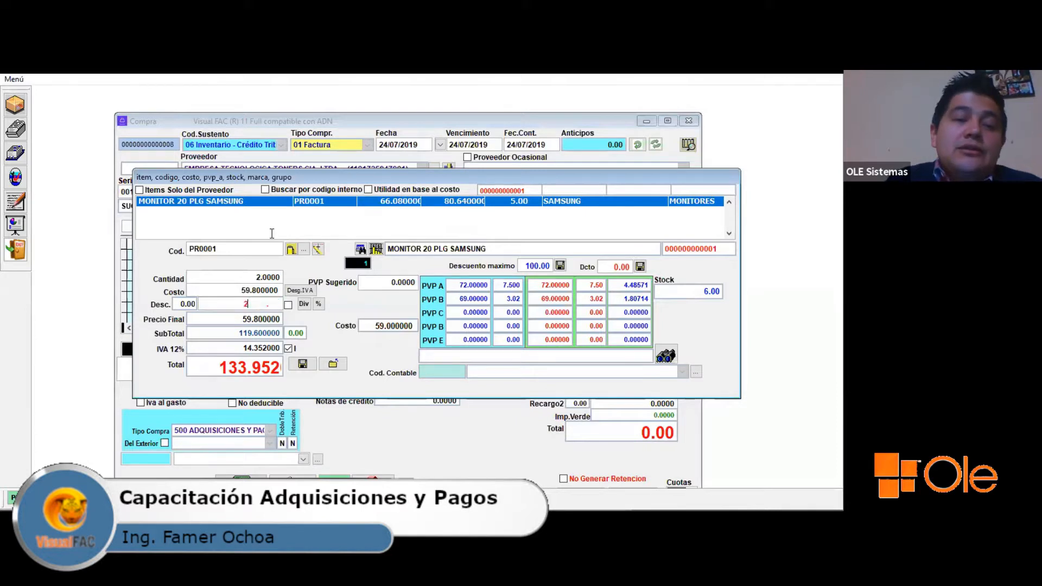
pyautogui.press('Return')
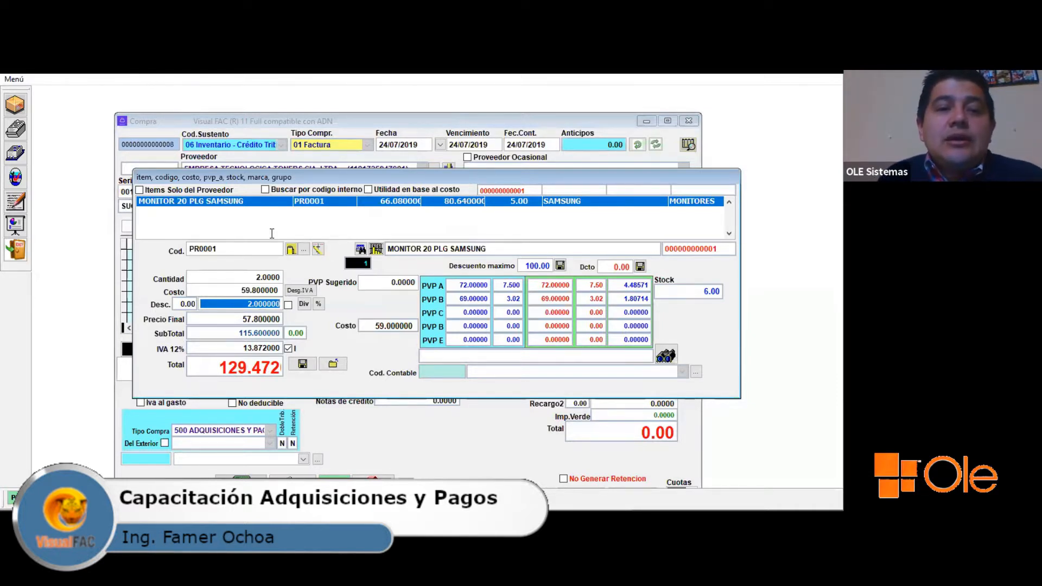
pyautogui.press('Up')
pyautogui.press('Return')
pyautogui.write('0.')
pyautogui.press('Return')
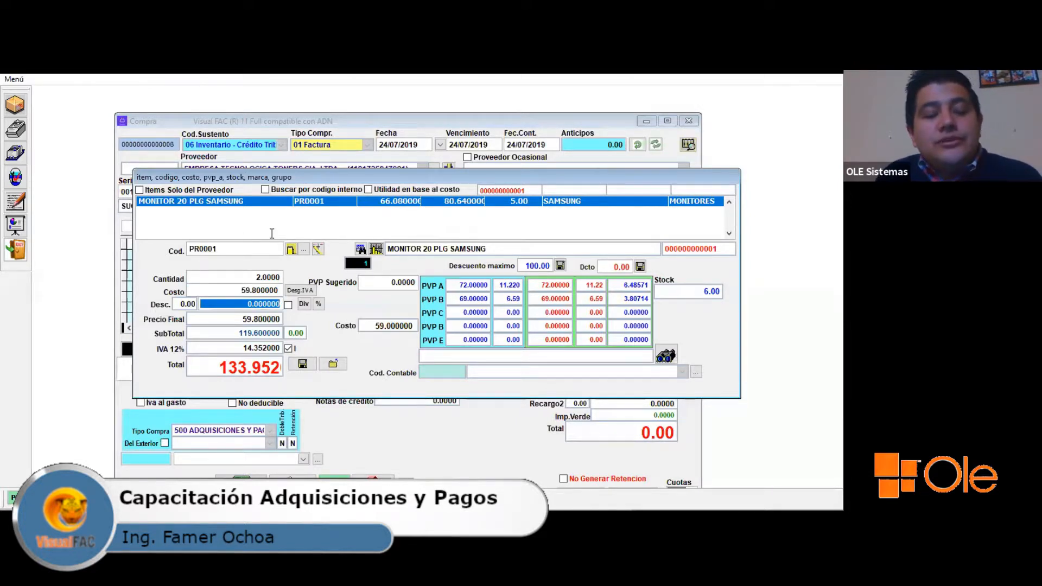
# - Apply a 2% discount to the monitor line by entering 2 and treating the discount as a percentage
pyautogui.write('2')
pyautogui.press('Return')
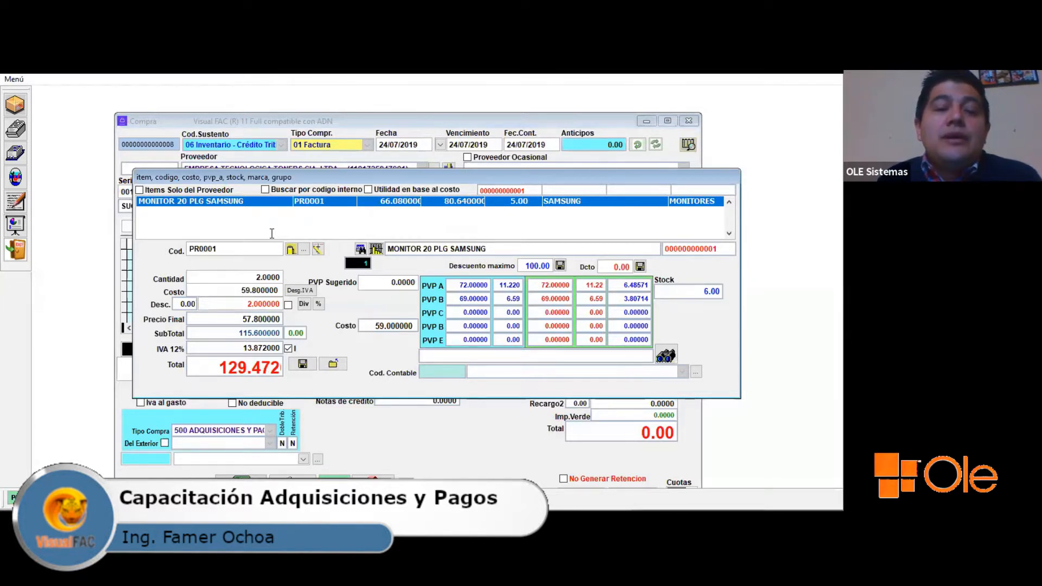
pyautogui.click(287, 305)
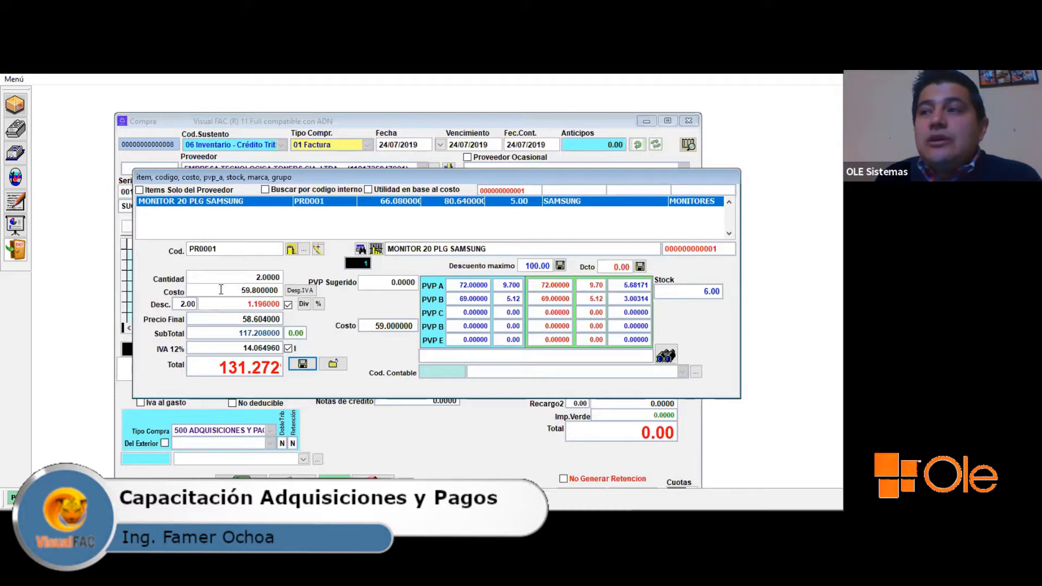
pyautogui.click(658, 184)
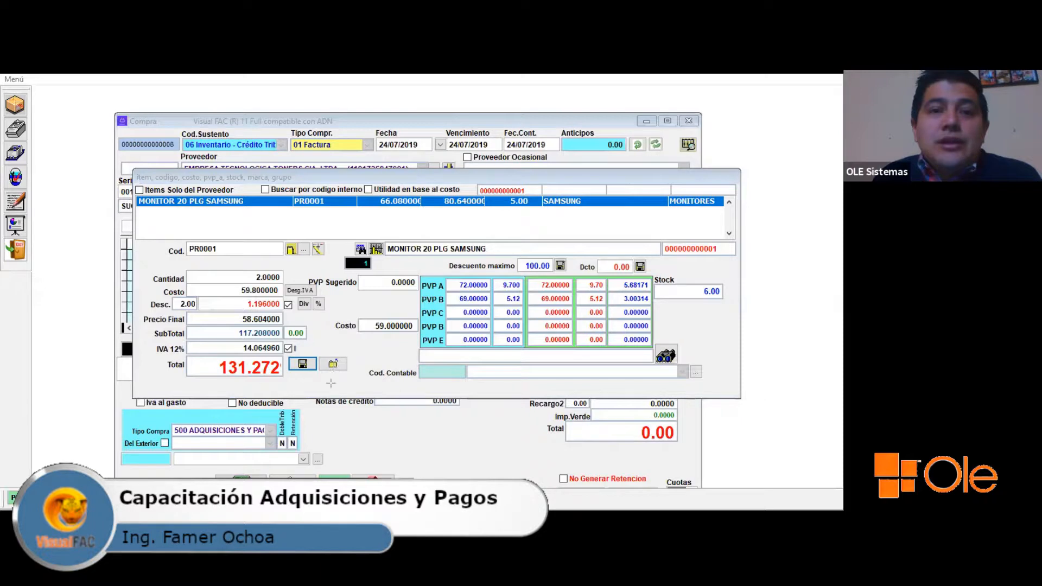
pyautogui.moveTo(212, 282); pyautogui.dragTo(285, 296)
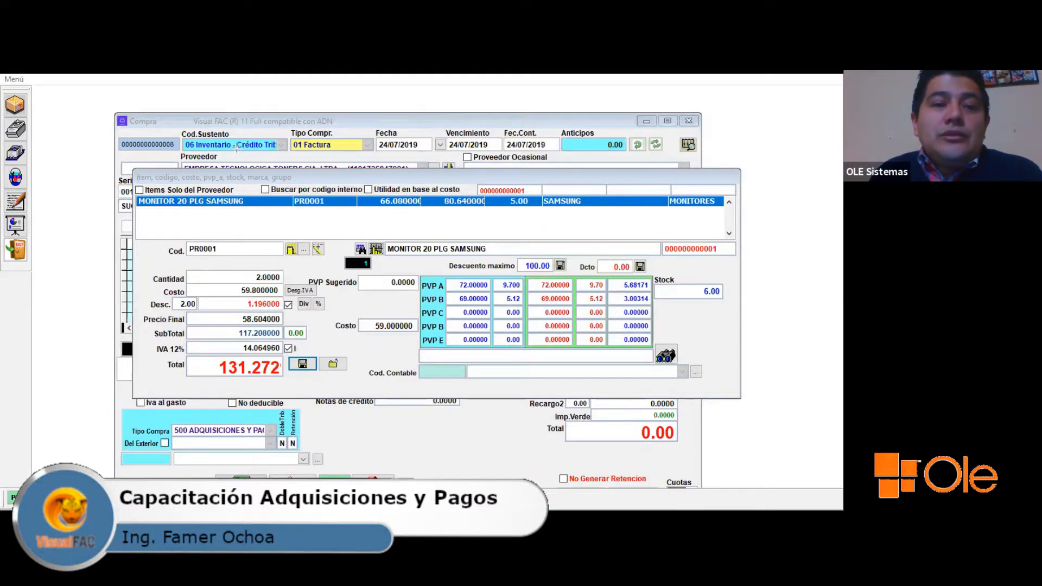
# - Save the monitor line to the purchase and close the item entry window
pyautogui.click(303, 364)
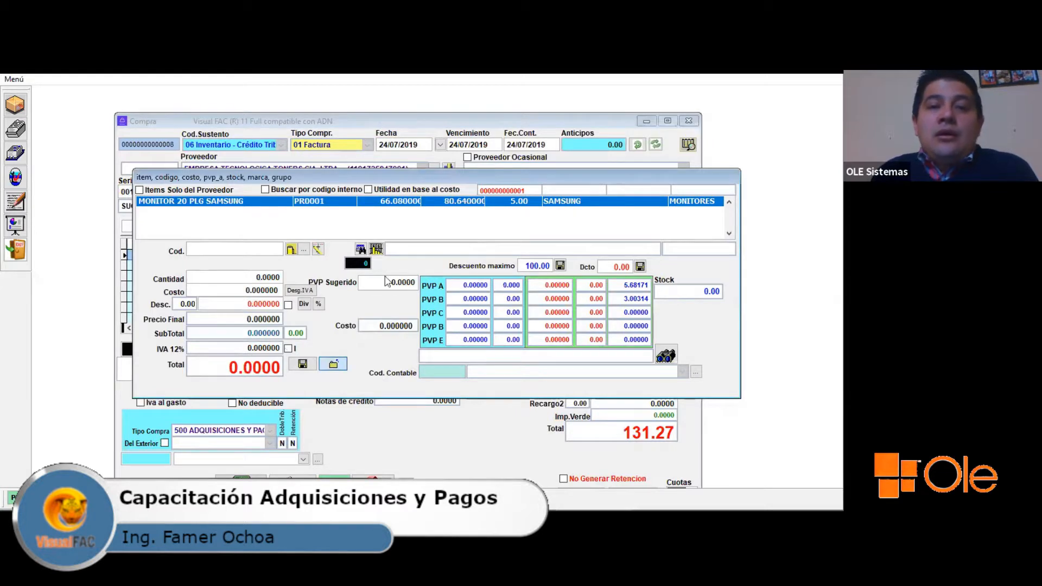
pyautogui.press('Escape')
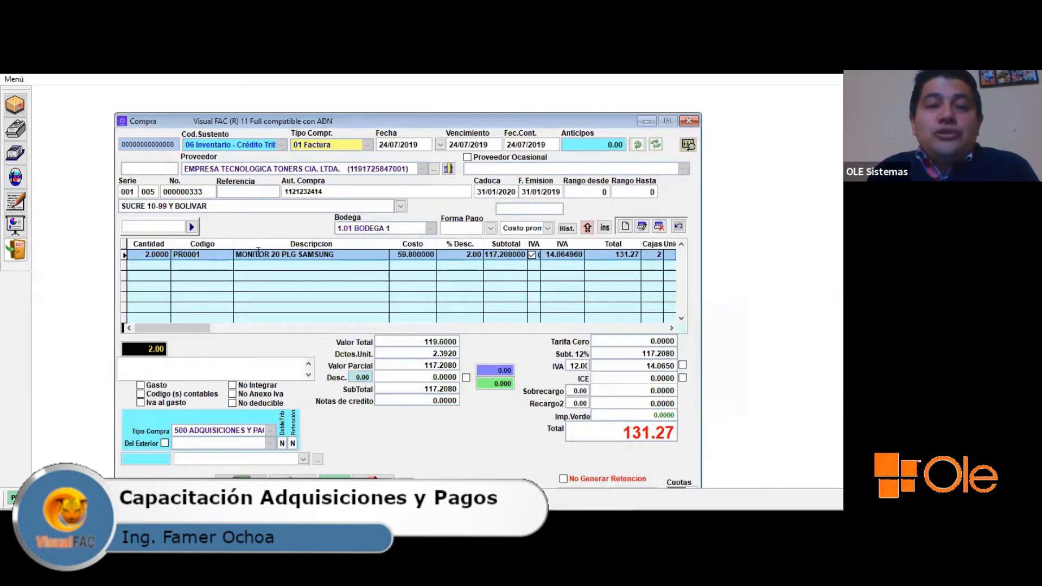
pyautogui.click(286, 282)
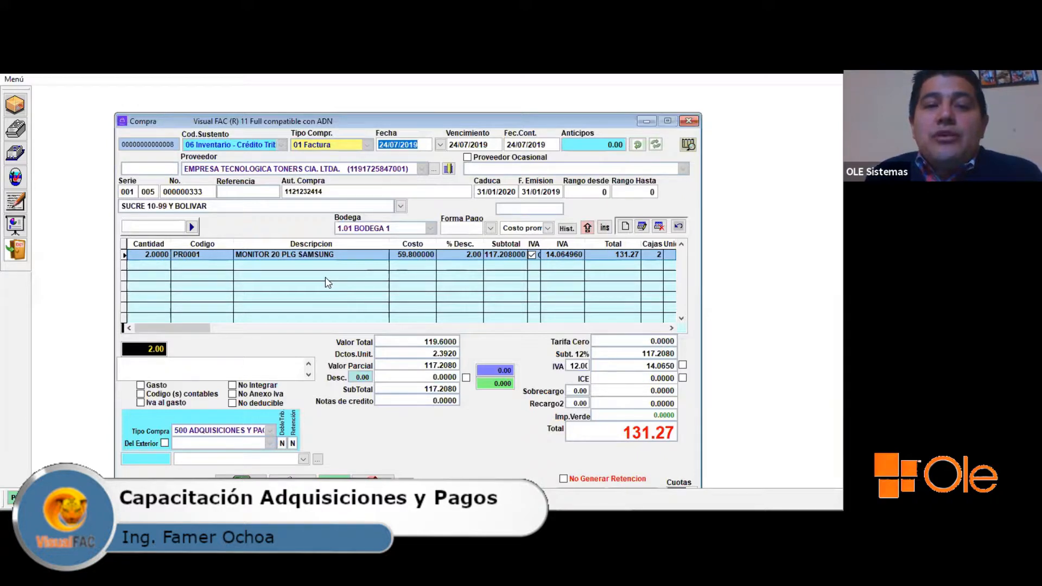
# - Try adding a second PR0001 monitor line to the purchase with a quantity of 1 and a 100% discount
pyautogui.click(625, 228)
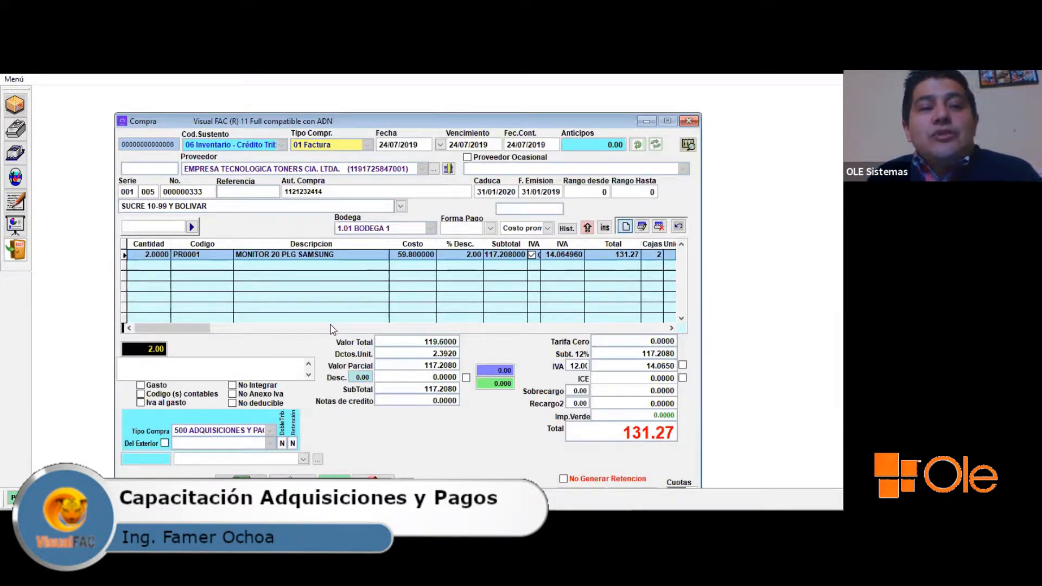
pyautogui.press('Return')
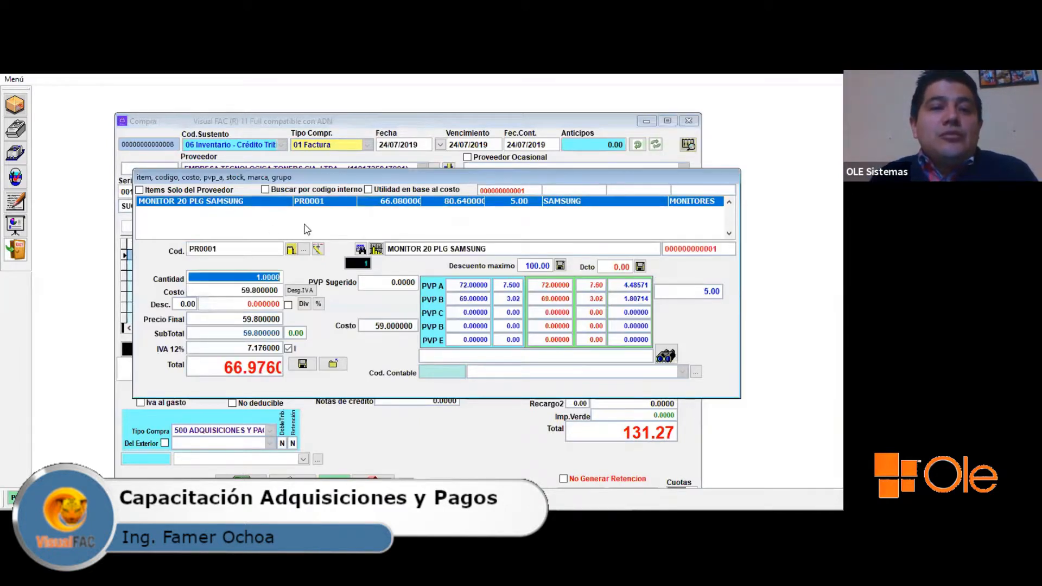
pyautogui.press('Return')
pyautogui.press('Return')
pyautogui.press('Return')
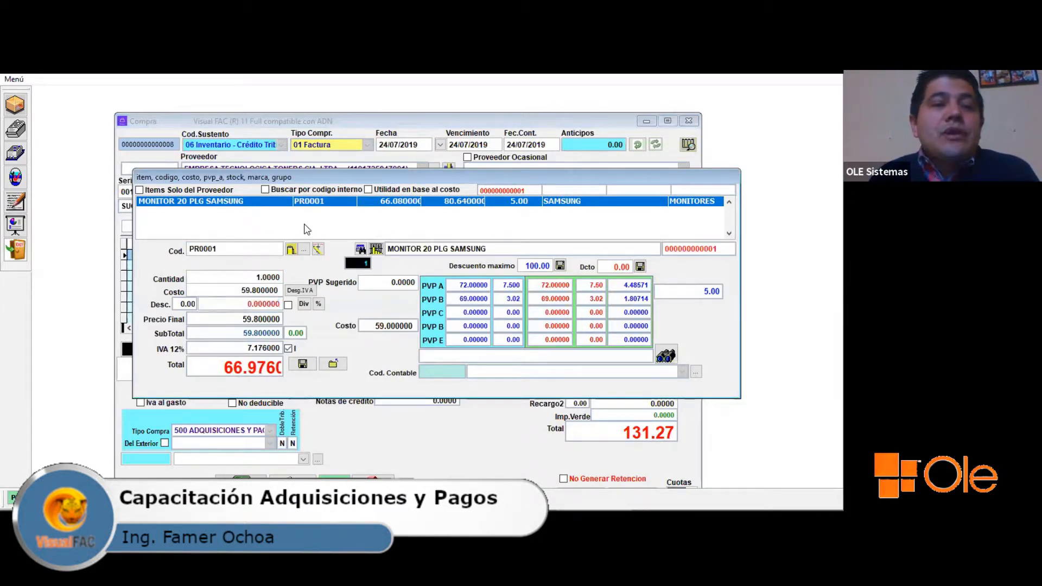
pyautogui.hotkey('shift', 'Tab')
pyautogui.write('100')
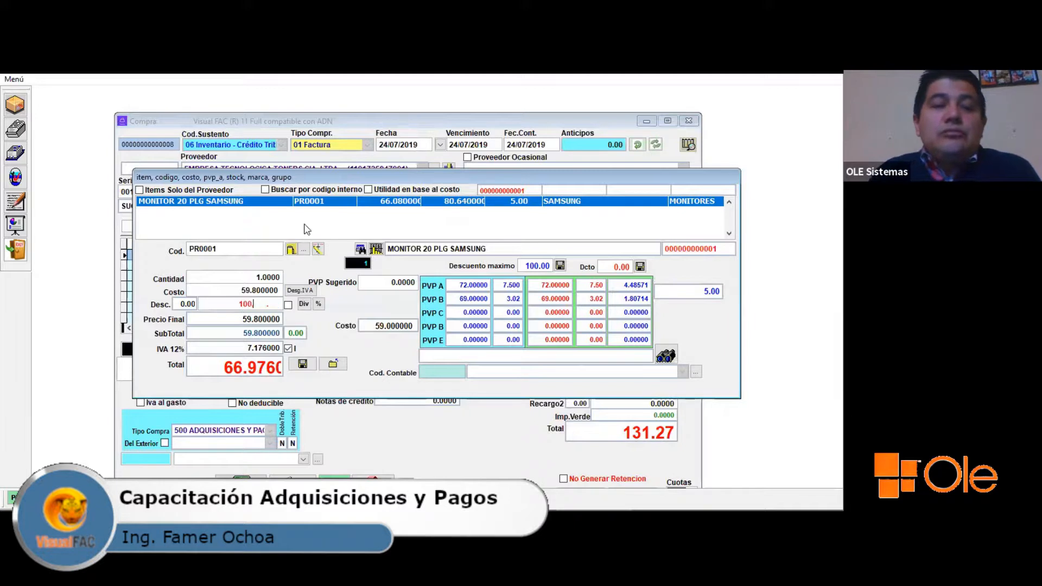
pyautogui.press('Return')
pyautogui.press('Return')
pyautogui.click(333, 363)
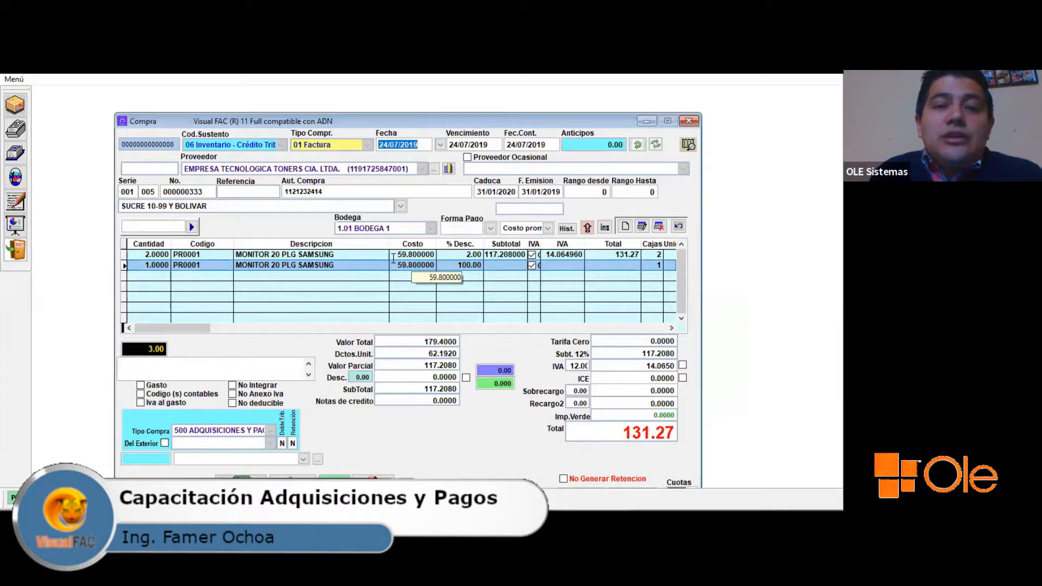
# - Check the amounts of the 100% discounted monitor line and delete it from the purchase
pyautogui.click(462, 265)
pyautogui.click(575, 265)
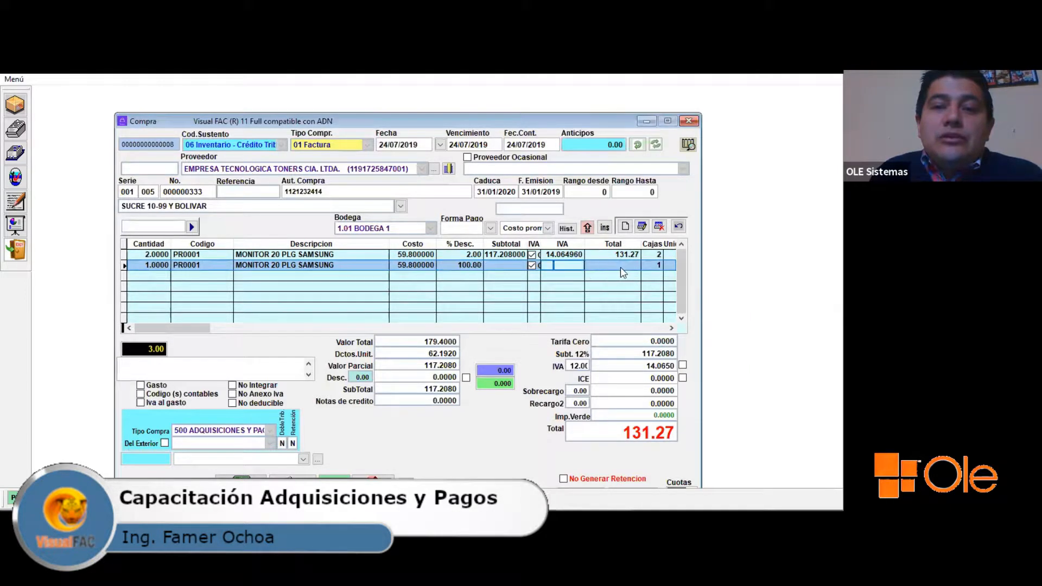
pyautogui.click(504, 265)
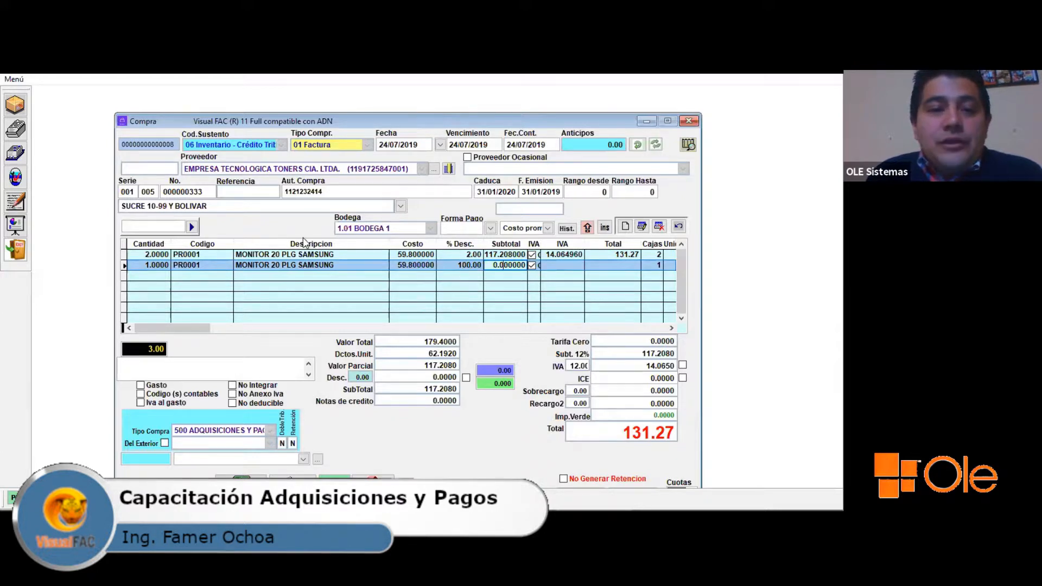
pyautogui.click(659, 226)
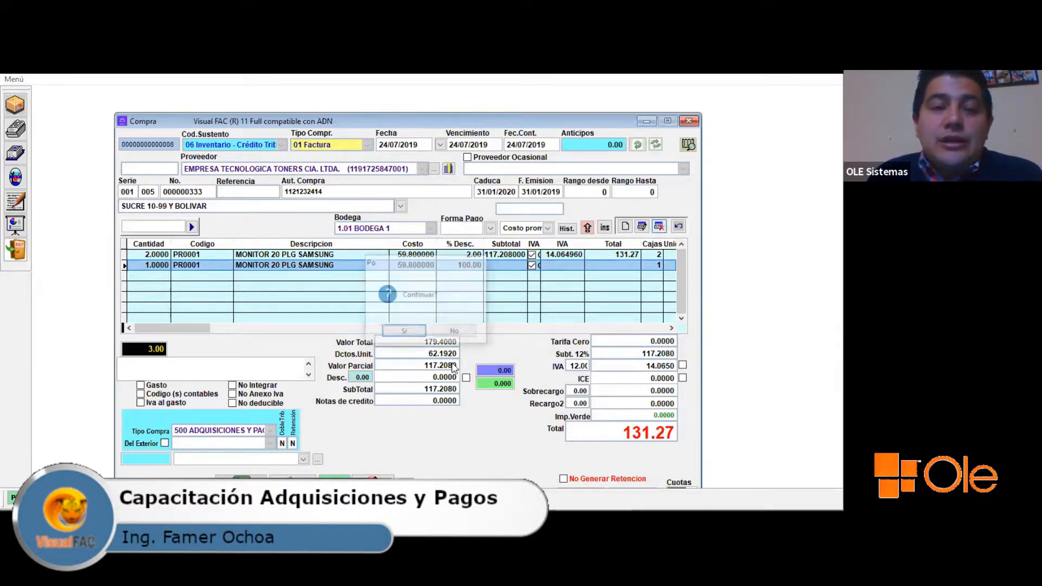
pyautogui.press('Return')
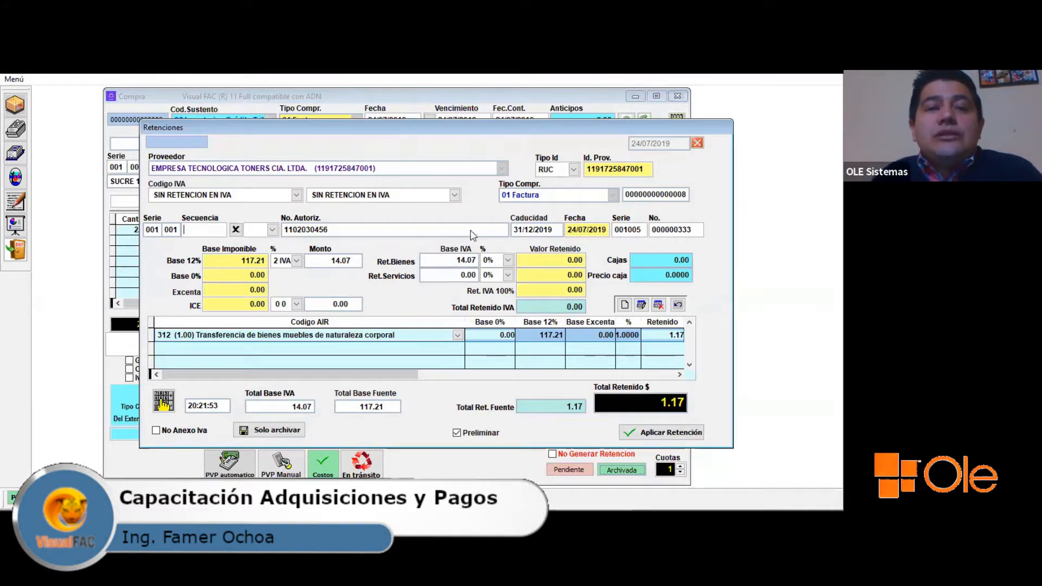
# - Review the AIR code options in the withholding form, check item costs in the item list, and leave the withholding unapplied
pyautogui.click(353, 335)
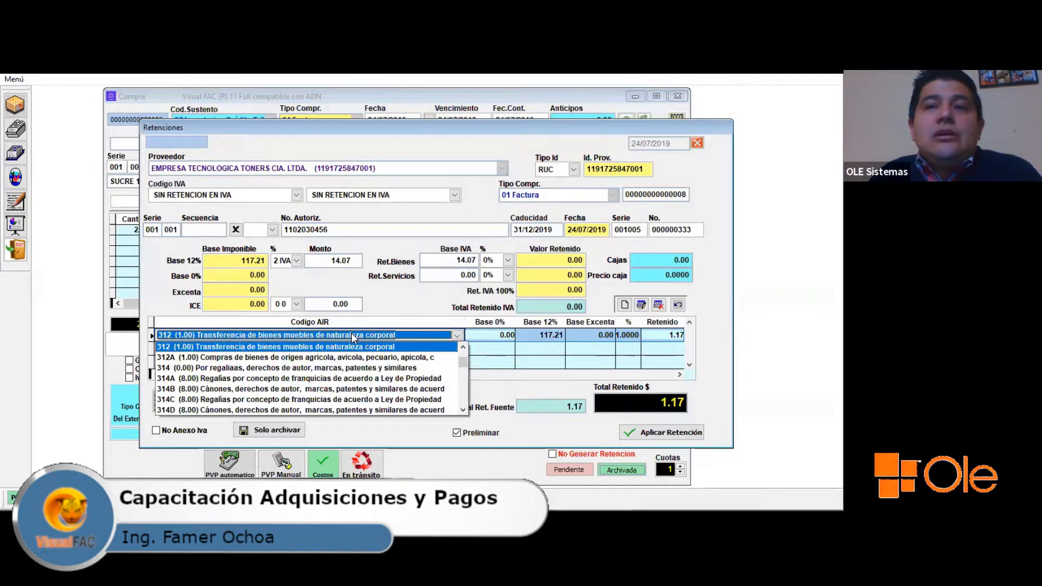
pyautogui.click(354, 337)
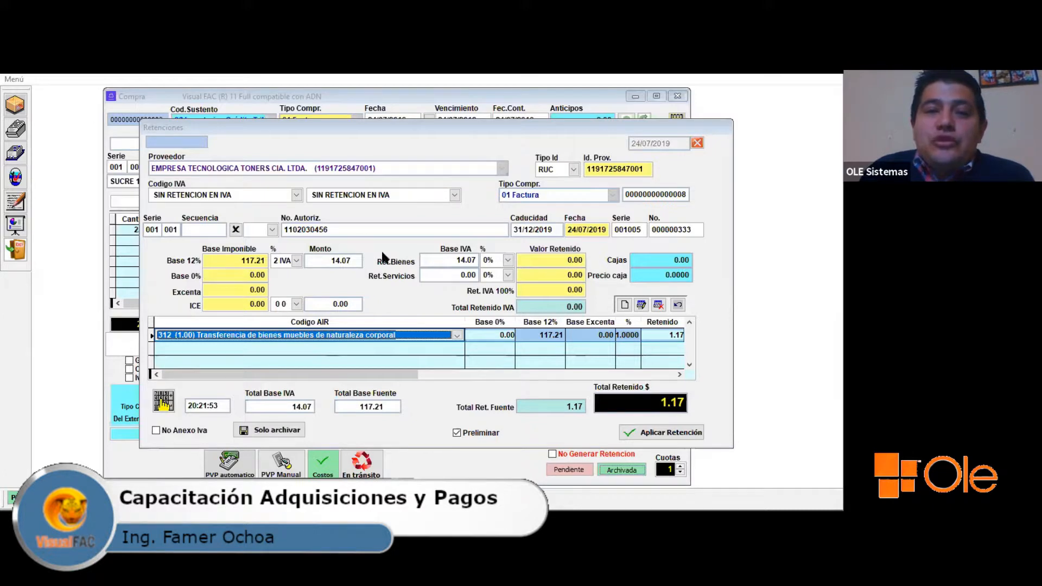
pyautogui.hotkey('alt', 'Tab')
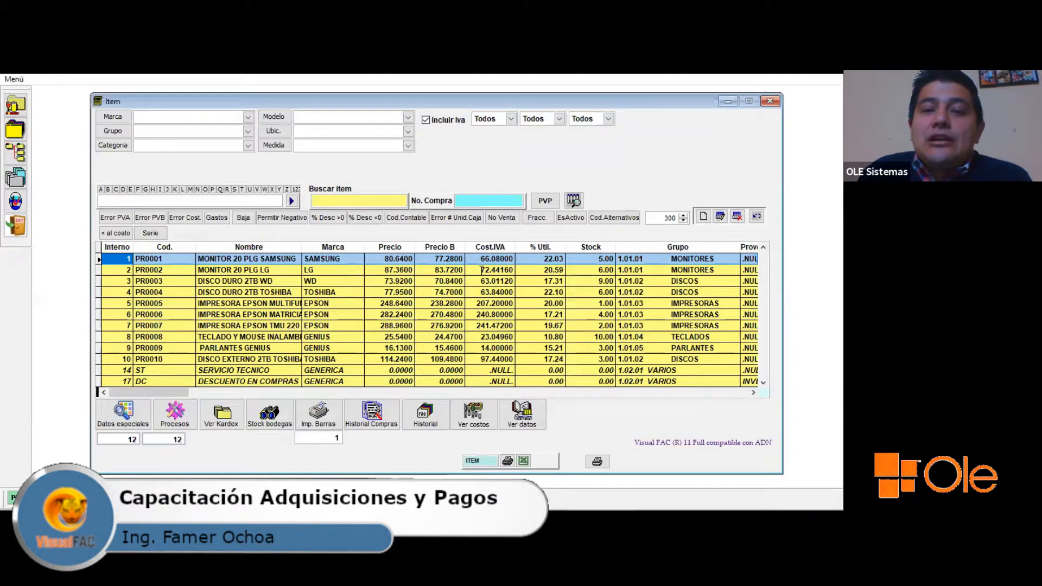
pyautogui.click(491, 270)
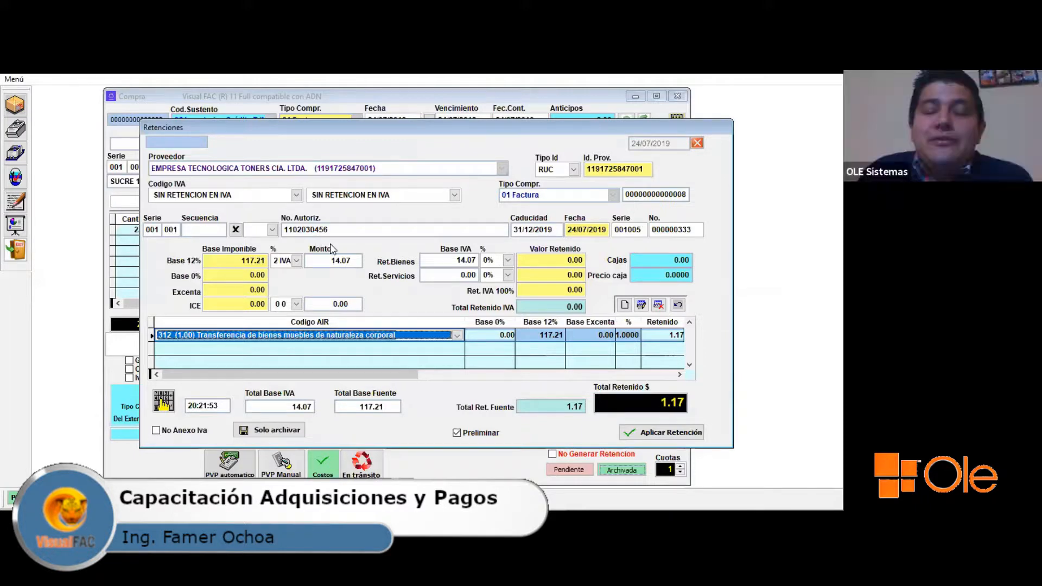
pyautogui.press('Escape')
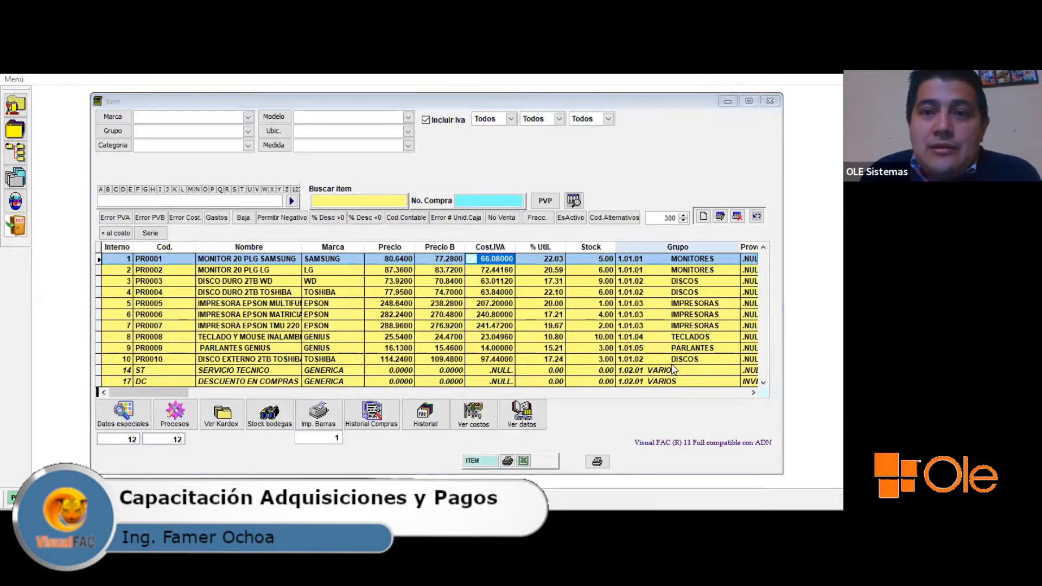
# - Look through the product rows in the item list and return to the purchase
pyautogui.click(225, 326)
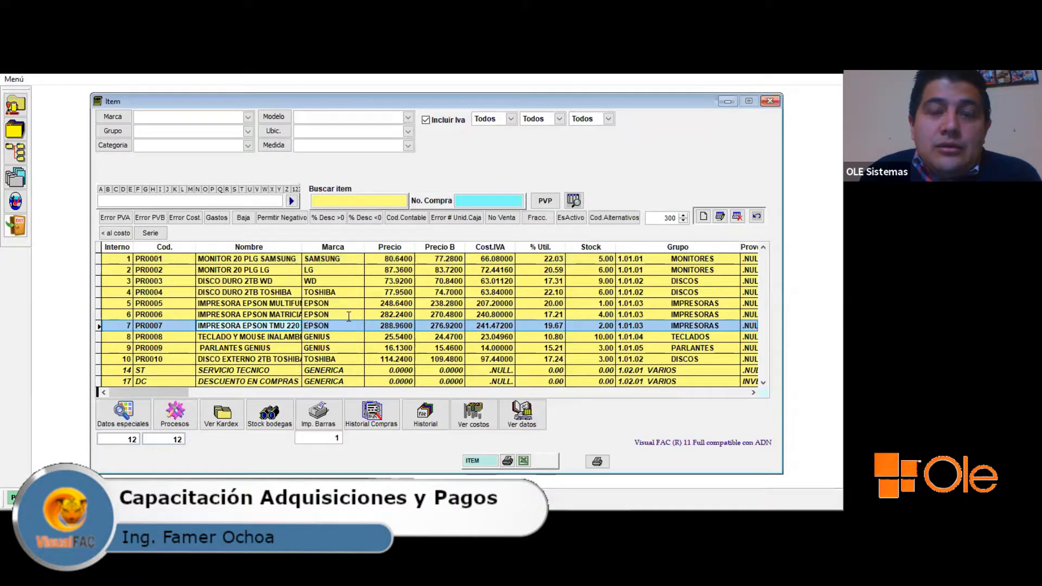
pyautogui.press('Down')
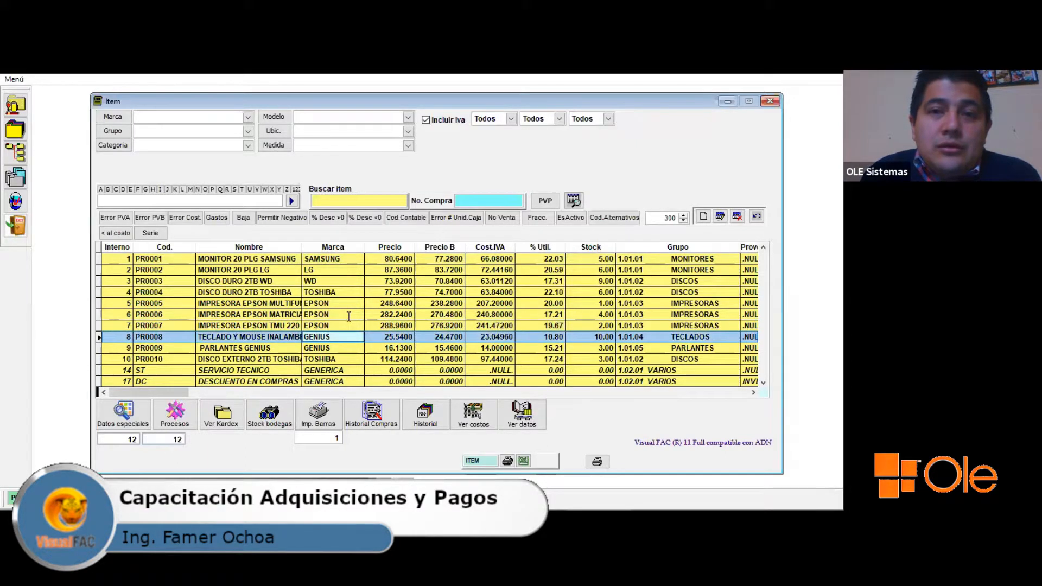
pyautogui.click(240, 292)
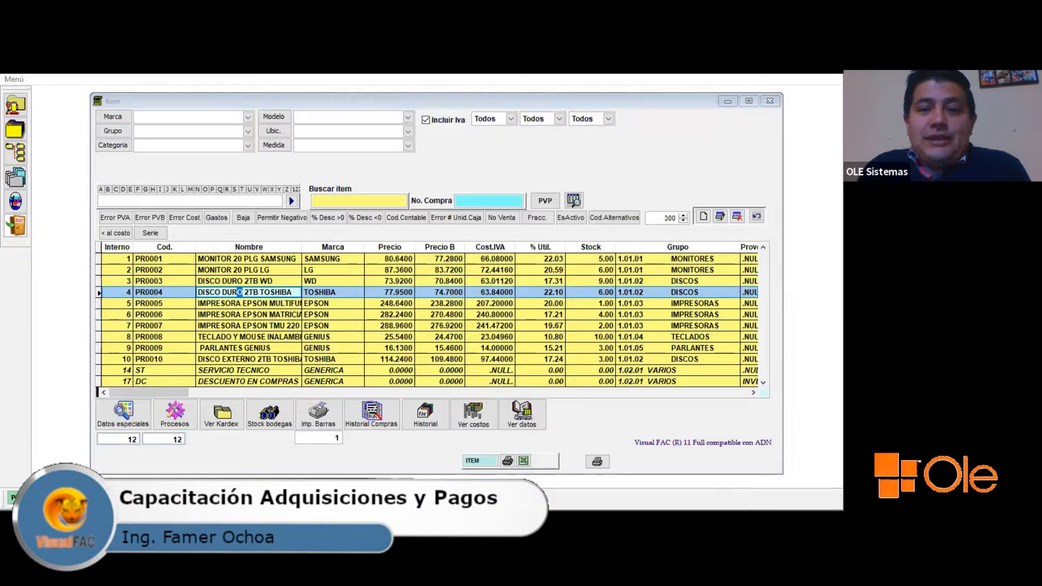
pyautogui.hotkey('alt', 'Tab')
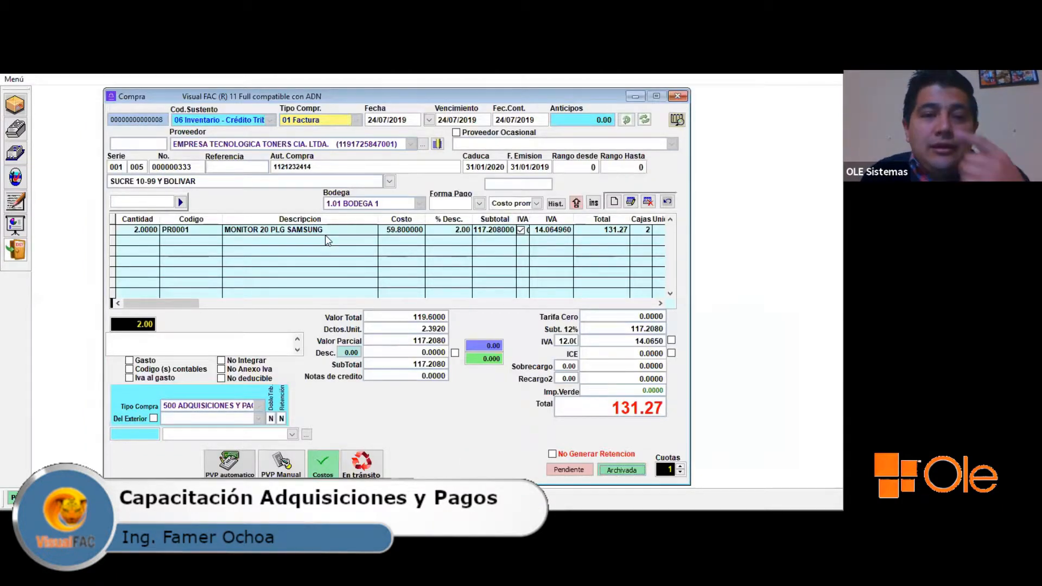
# - Archive the purchase document to bring up its withholding form
pyautogui.press('Return')
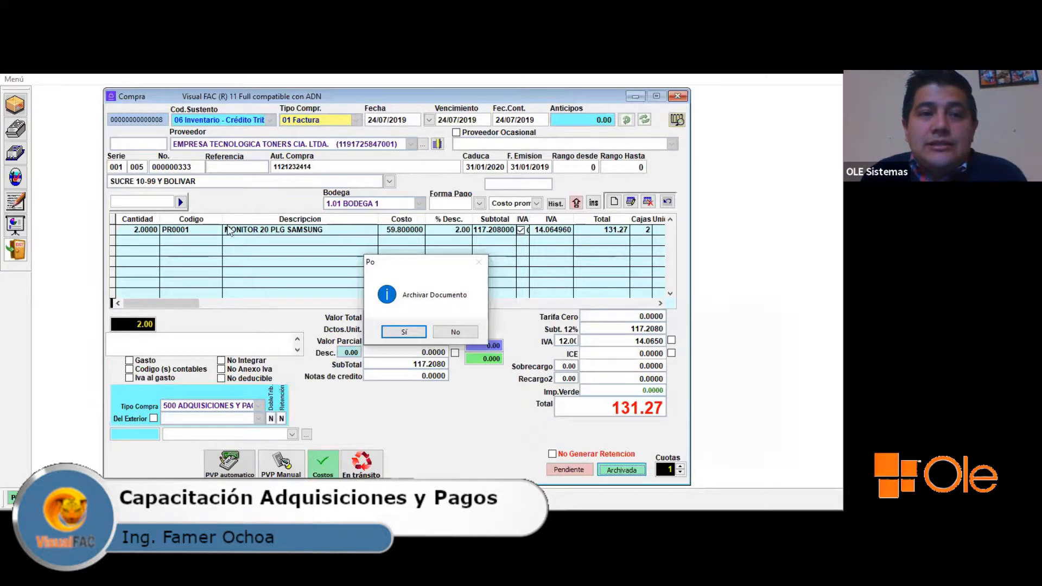
pyautogui.press('Return')
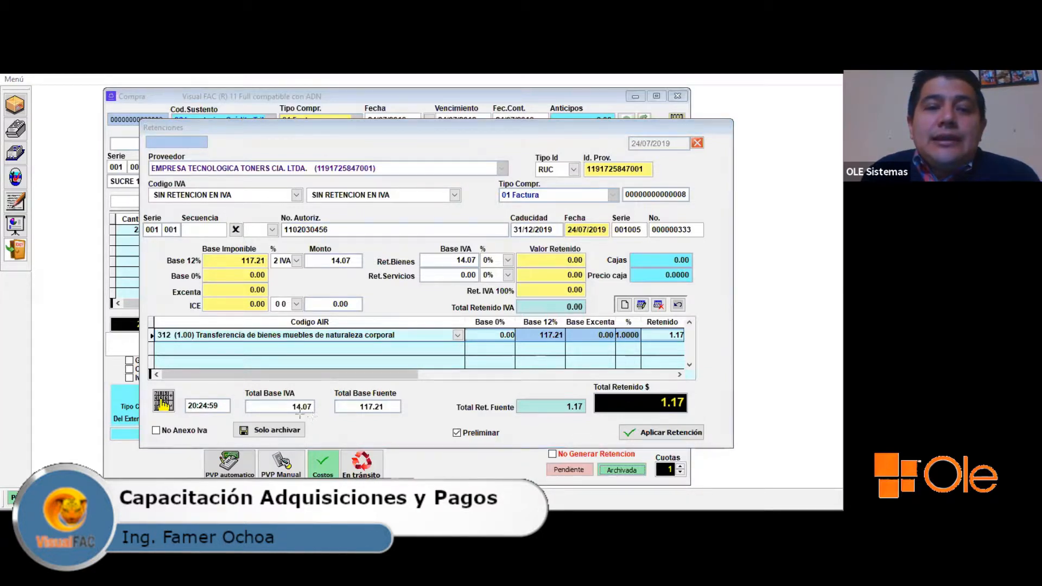
pyautogui.moveTo(300, 417)
pyautogui.mouseDown()
pyautogui.moveTo(325, 433)
pyautogui.moveTo(461, 439)
pyautogui.moveTo(358, 433)
pyautogui.mouseUp()
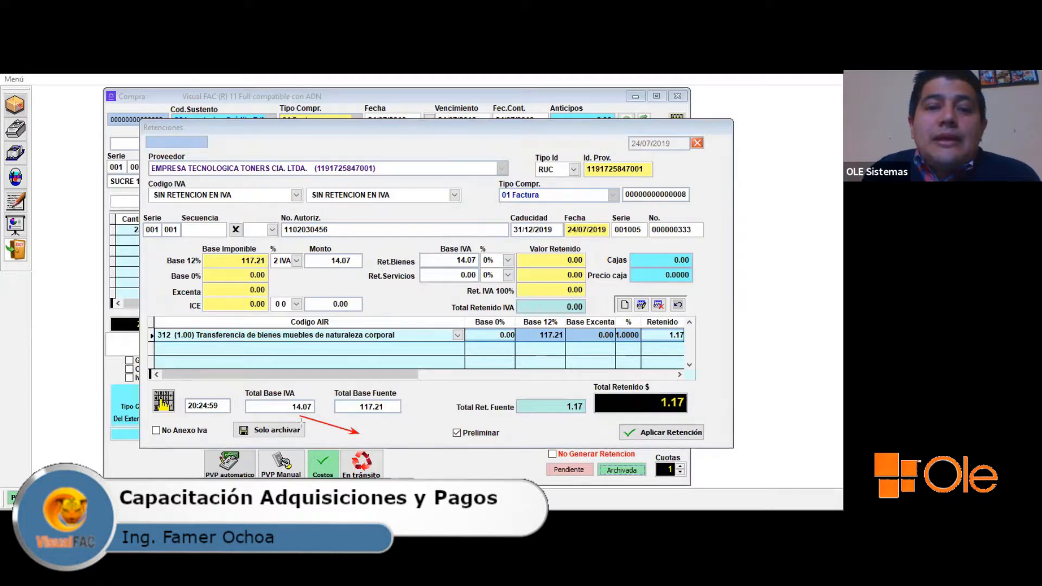
pyautogui.moveTo(395, 422); pyautogui.dragTo(305, 428)
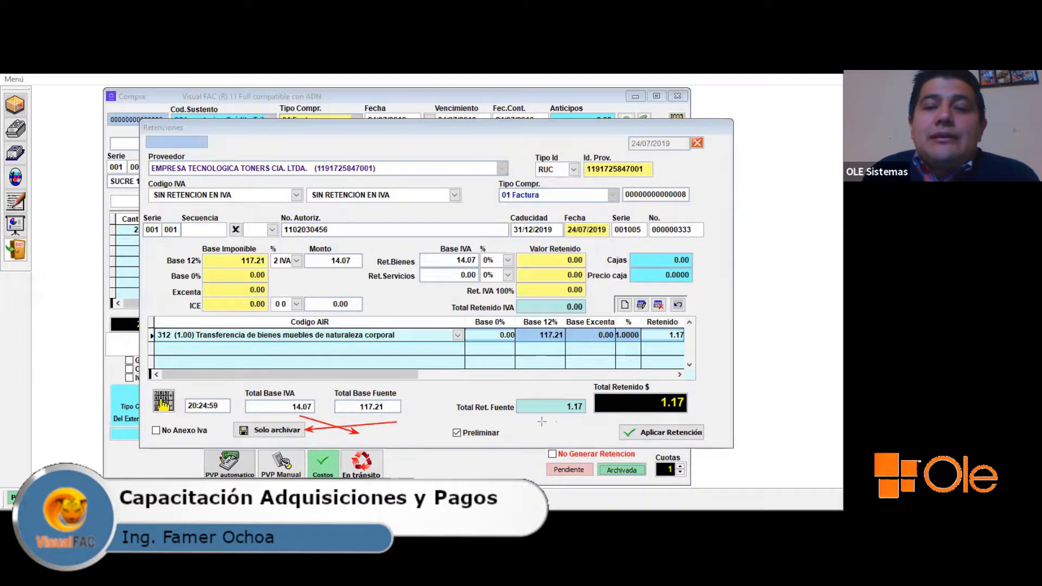
pyautogui.moveTo(532, 422)
pyautogui.mouseDown()
pyautogui.moveTo(629, 433)
pyautogui.moveTo(620, 434)
pyautogui.mouseUp()
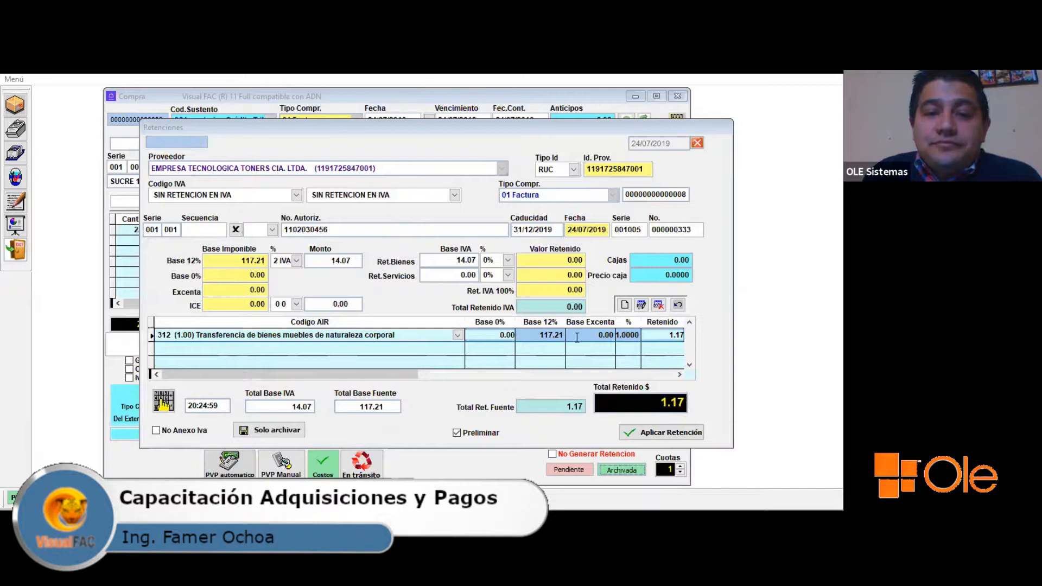
# - Turn off the Preliminar option of the withholding
pyautogui.click(459, 434)
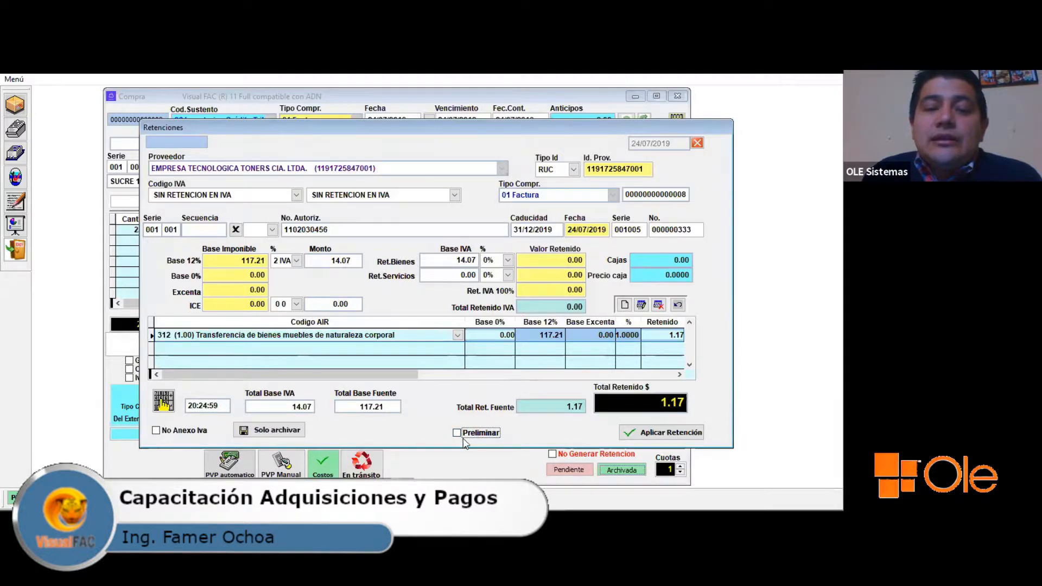
pyautogui.click(467, 434)
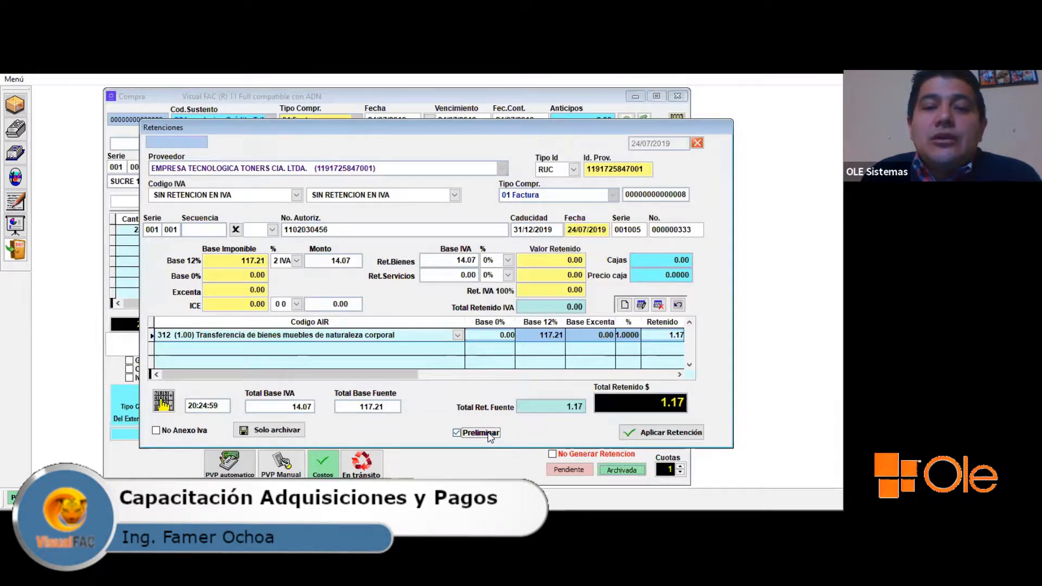
pyautogui.click(466, 435)
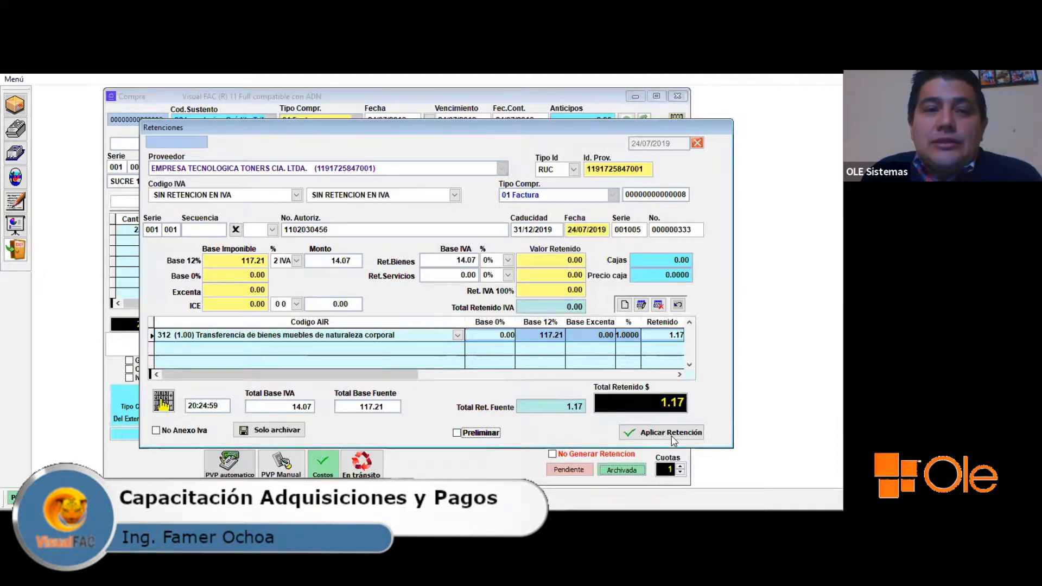
# - Set the withholding's sequence to 507 and apply it, cancelling the printout
pyautogui.click(213, 231)
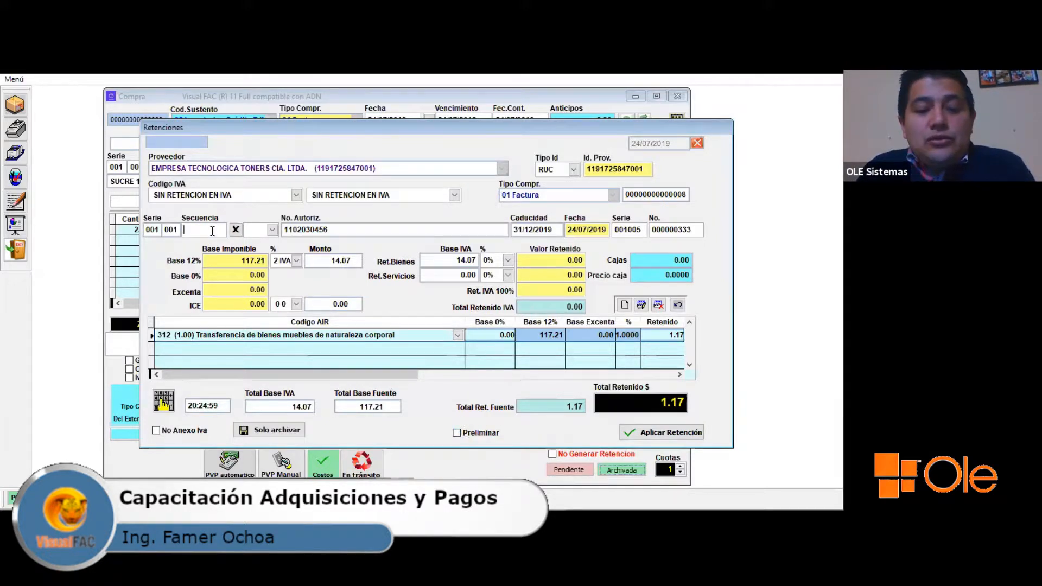
pyautogui.write('507')
pyautogui.press('Tab')
pyautogui.click(677, 305)
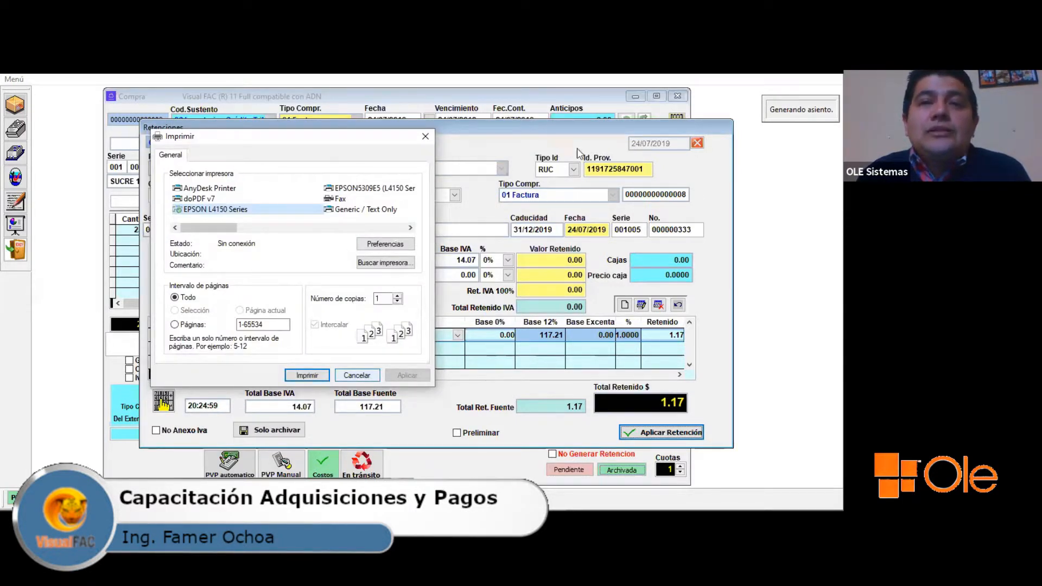
pyautogui.press('Escape')
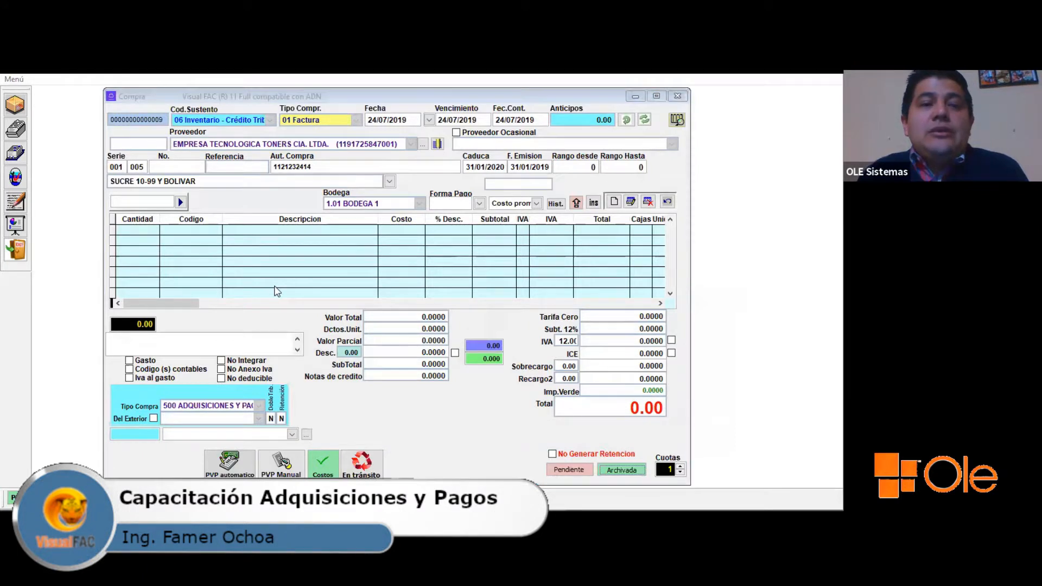
# - Exit purchase entry and filter the purchase list by Gastos, switching the filter to Todos to list every purchase
pyautogui.press('Escape')
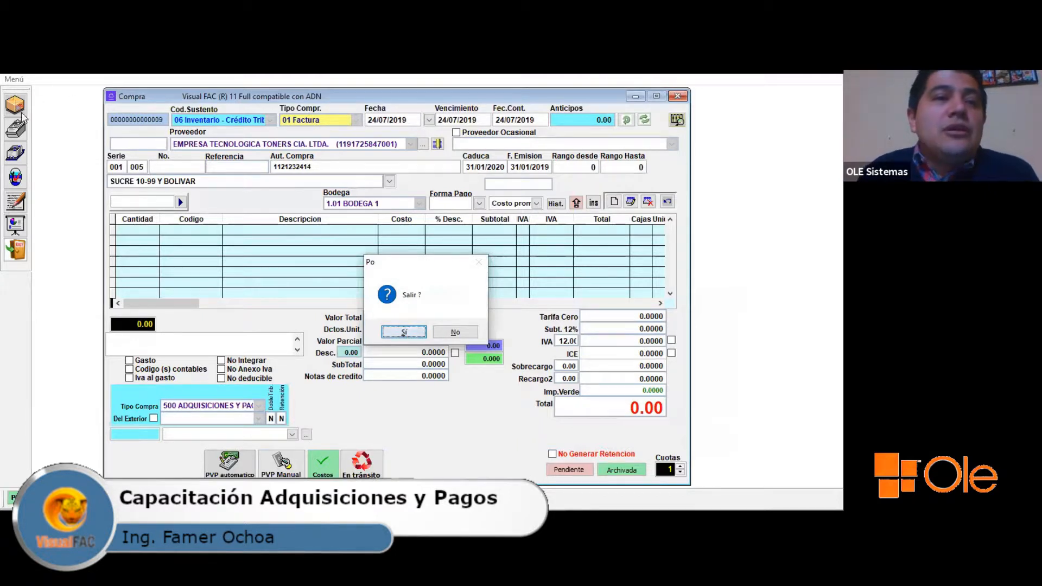
pyautogui.press('Return')
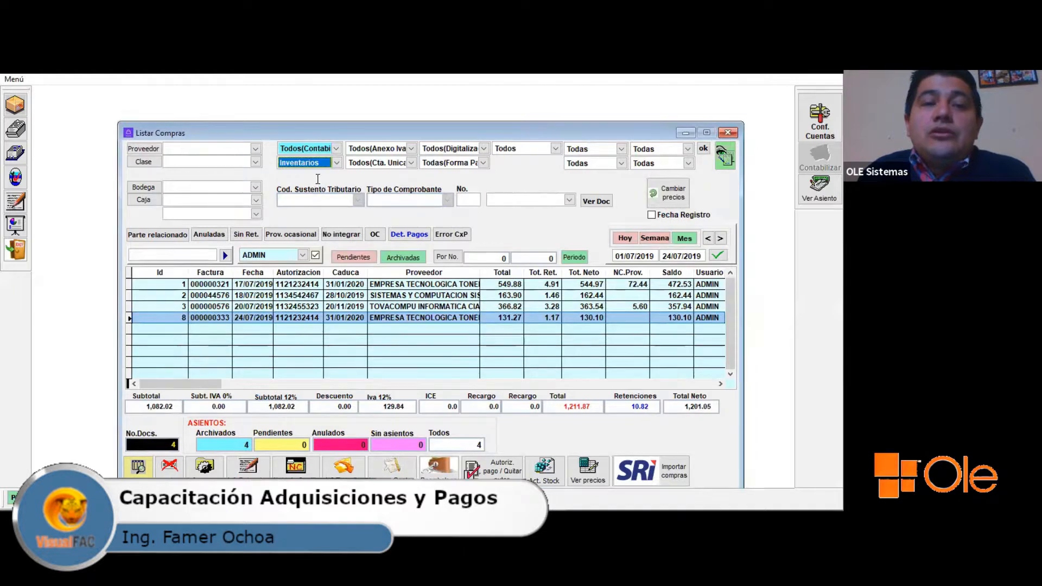
pyautogui.click(337, 163)
pyautogui.click(304, 186)
pyautogui.click(337, 163)
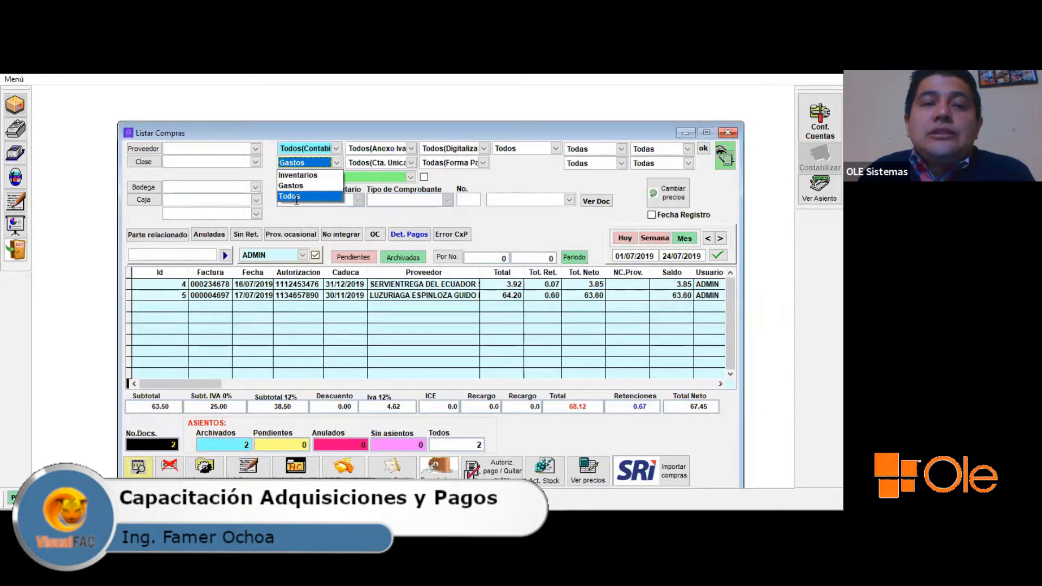
pyautogui.press('Return')
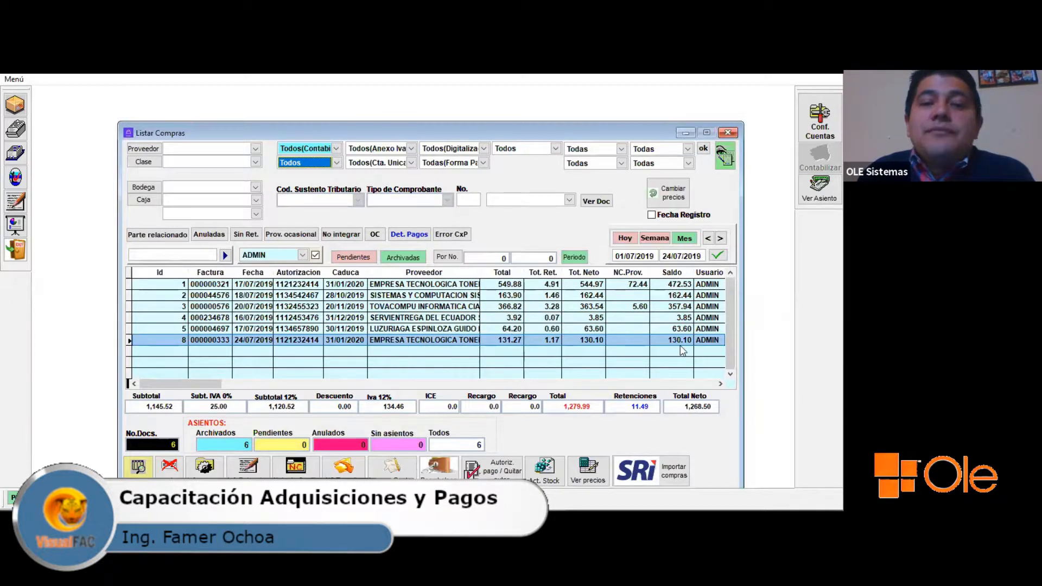
# - Open the header data of invoice 000000333 and review its Cod. Sustento and Tipo Compra options
pyautogui.click(395, 340)
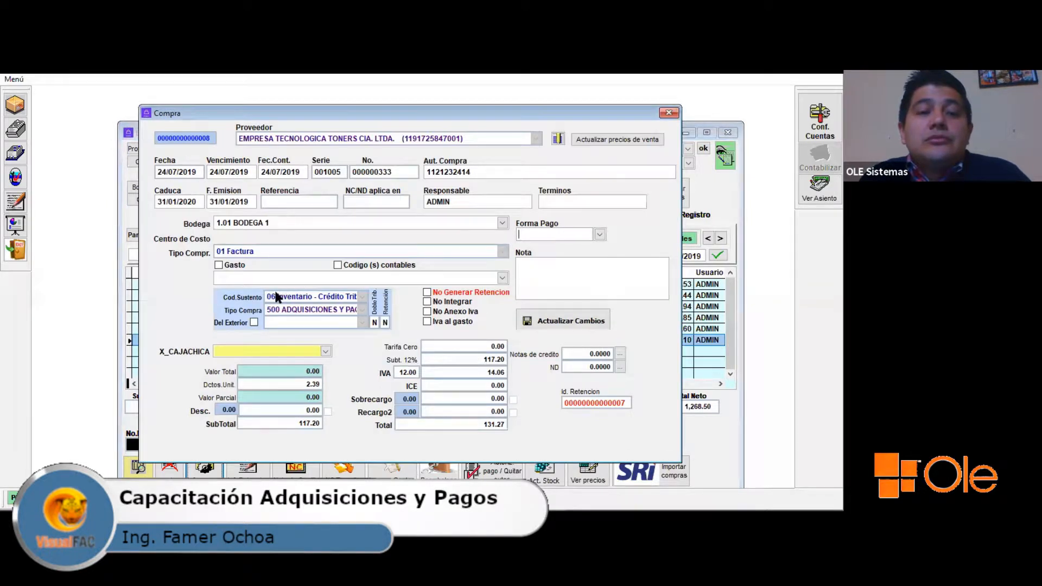
pyautogui.click(276, 297)
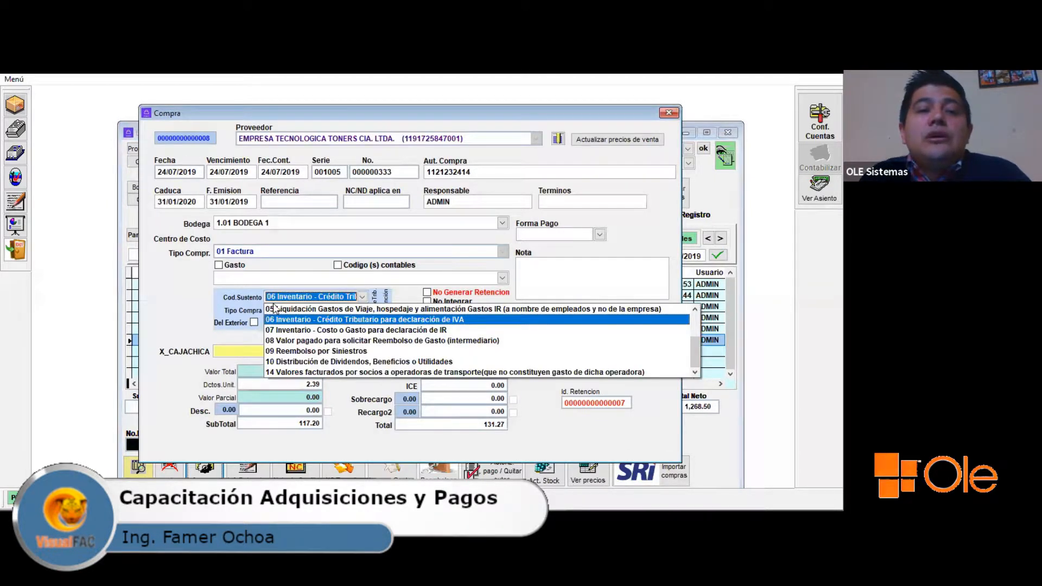
pyautogui.click(279, 319)
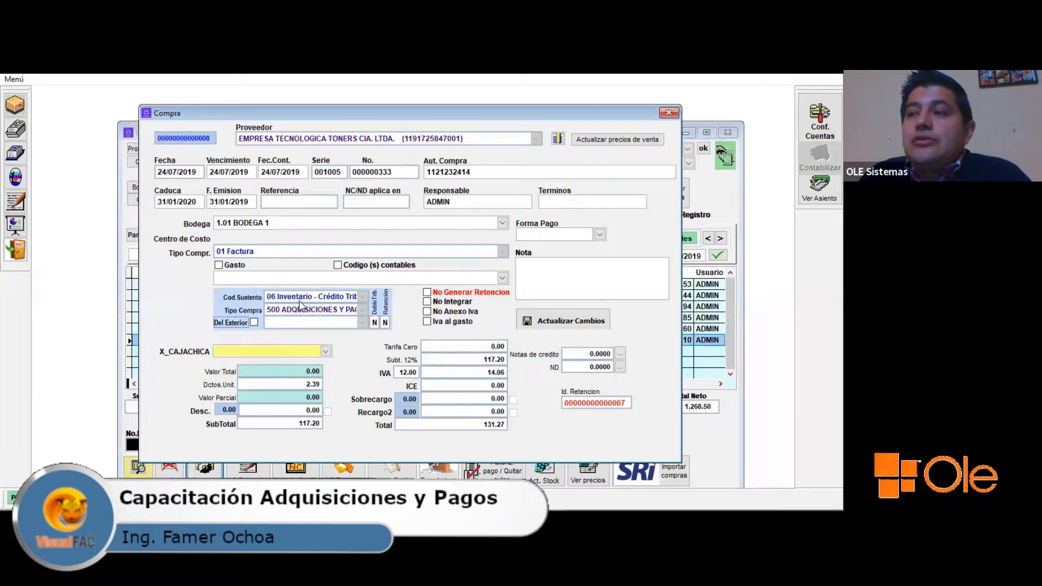
pyautogui.click(304, 310)
pyautogui.click(304, 320)
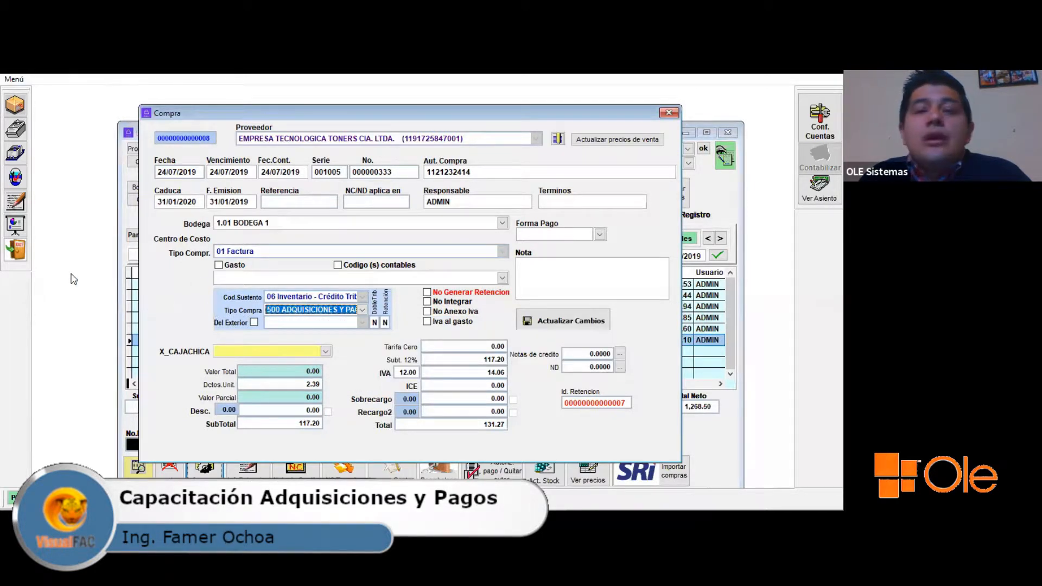
# - Review the Tipo Compr., Bodega and Forma Pago options of the purchase header and leave the form
pyautogui.click(234, 255)
pyautogui.click(255, 252)
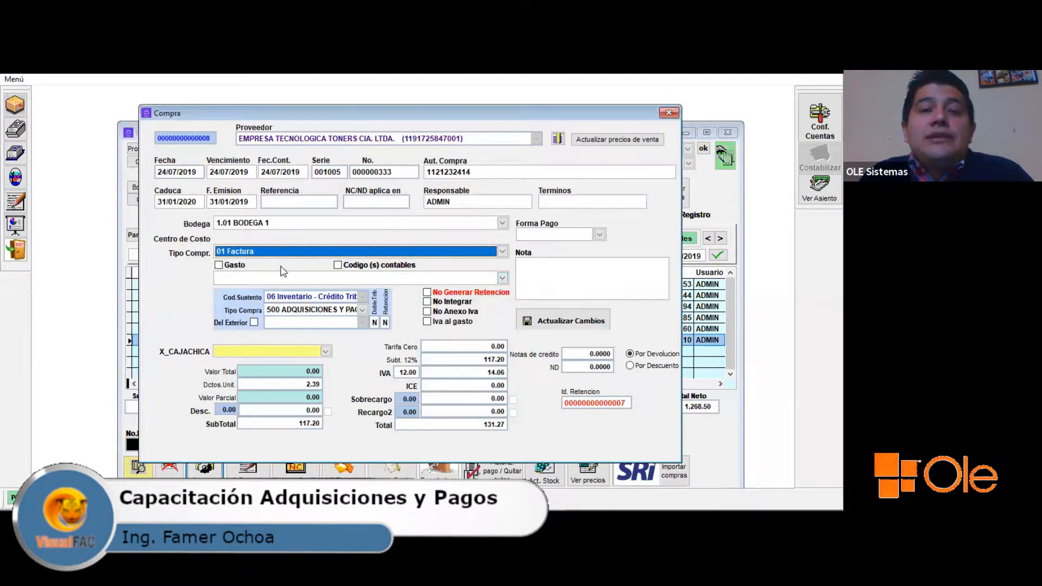
pyautogui.click(252, 225)
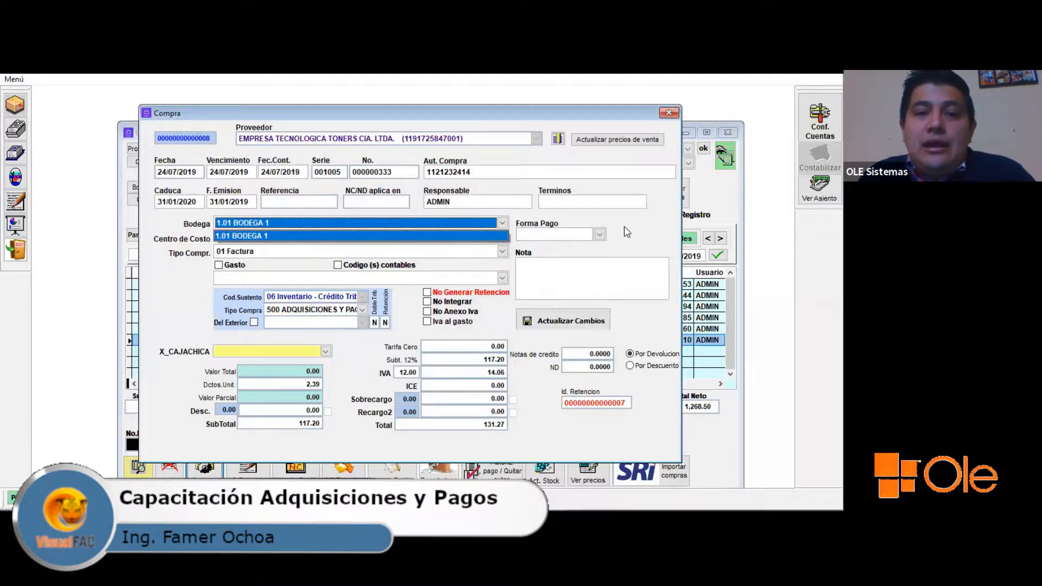
pyautogui.click(502, 223)
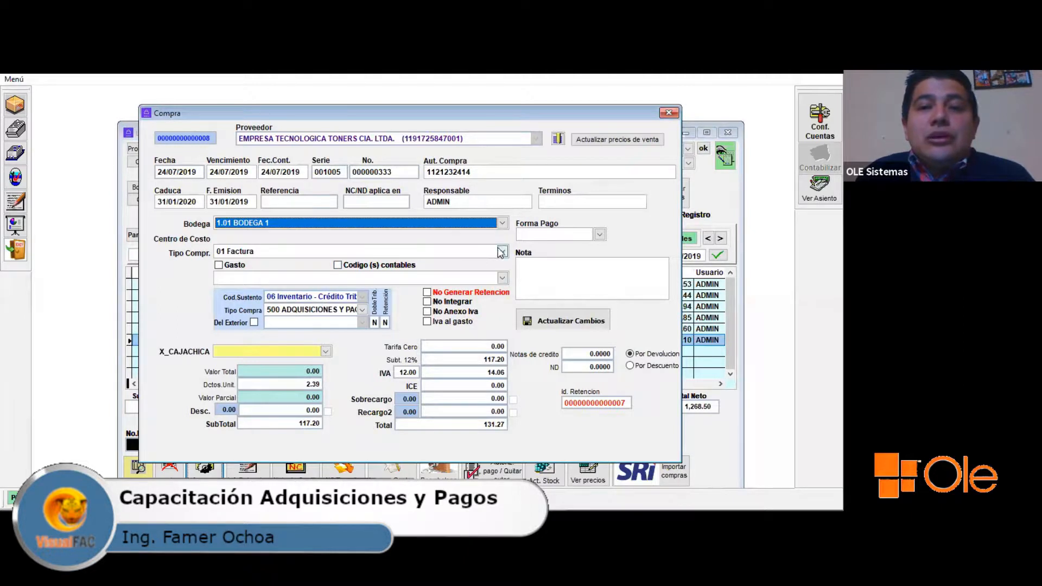
pyautogui.moveTo(539, 233)
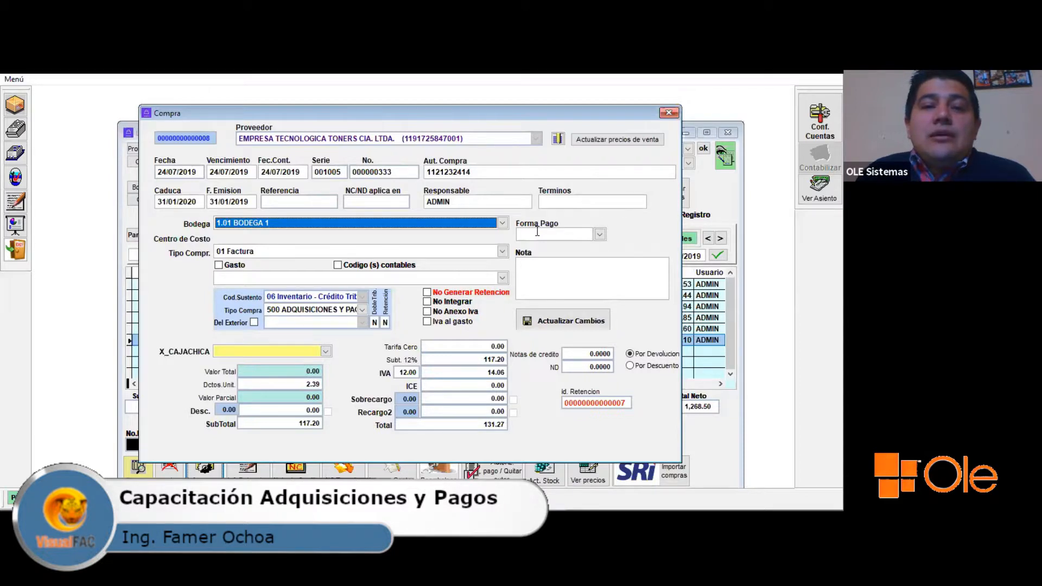
pyautogui.click(537, 232)
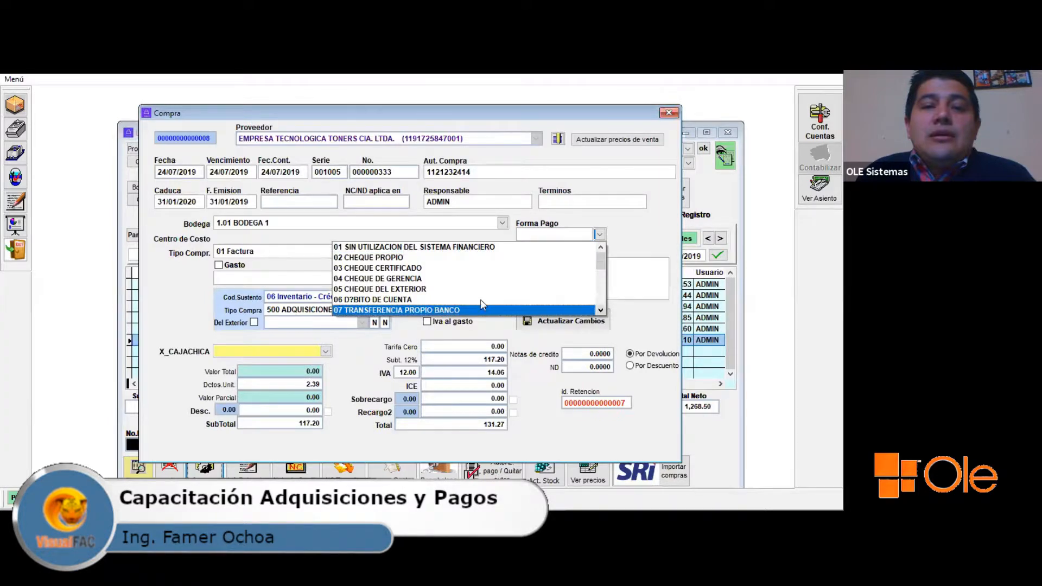
pyautogui.click(529, 324)
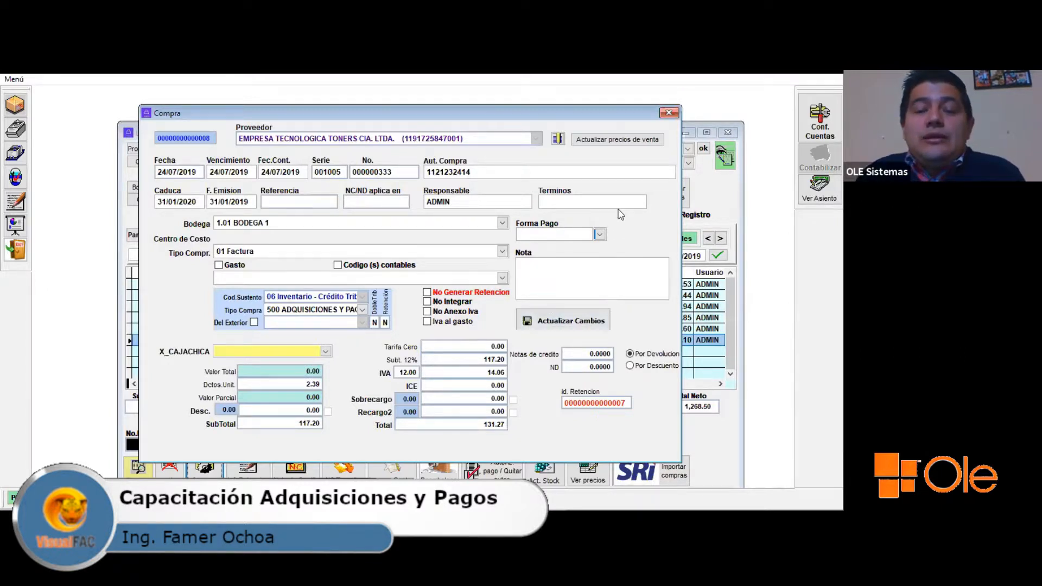
pyautogui.press('Escape')
pyautogui.click(467, 329)
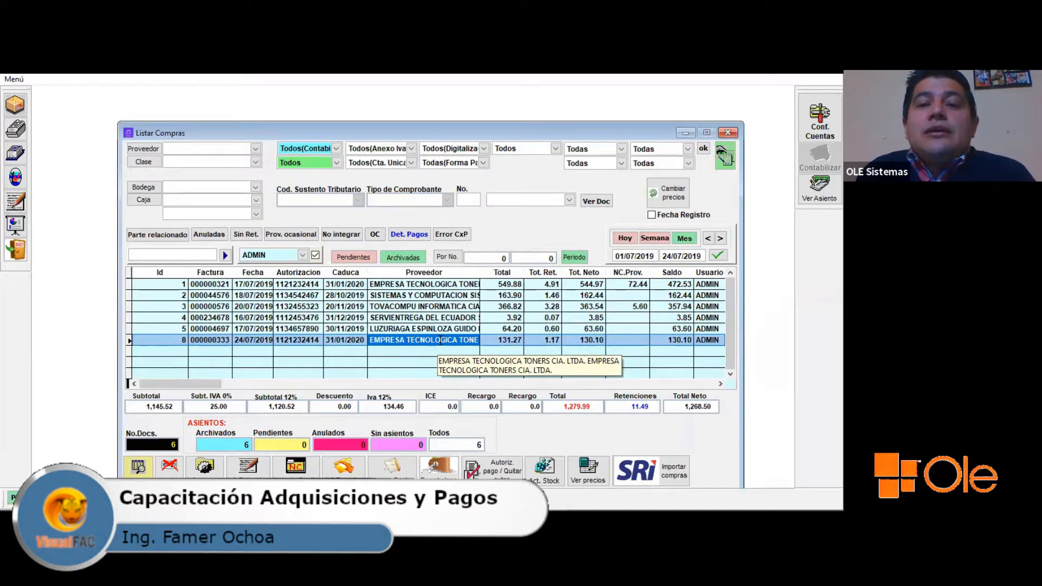
# - Open the item detail of invoice 000000333 to review its product line, and exit the document
pyautogui.click(440, 340)
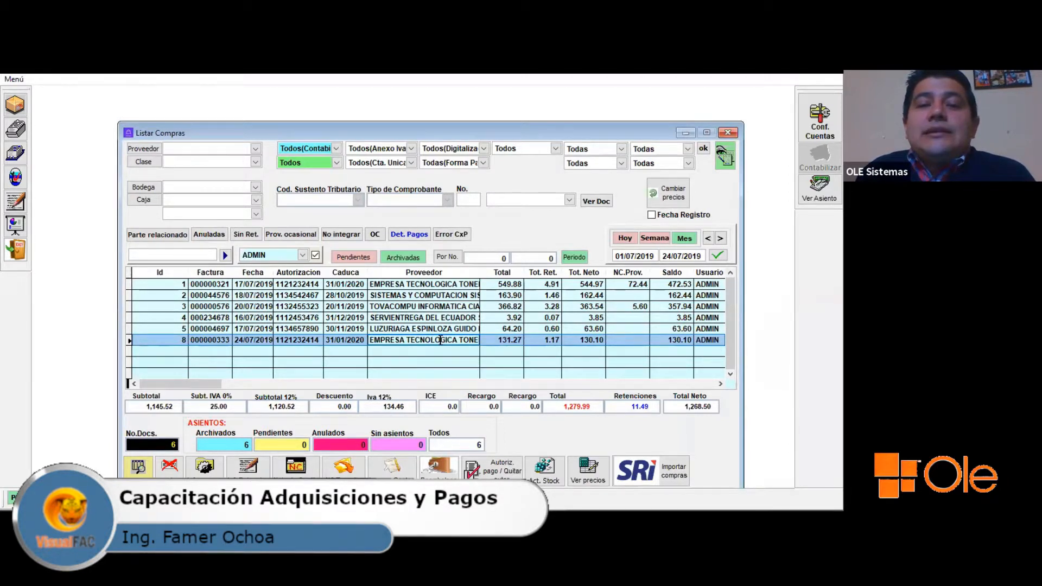
pyautogui.doubleClick(440, 340)
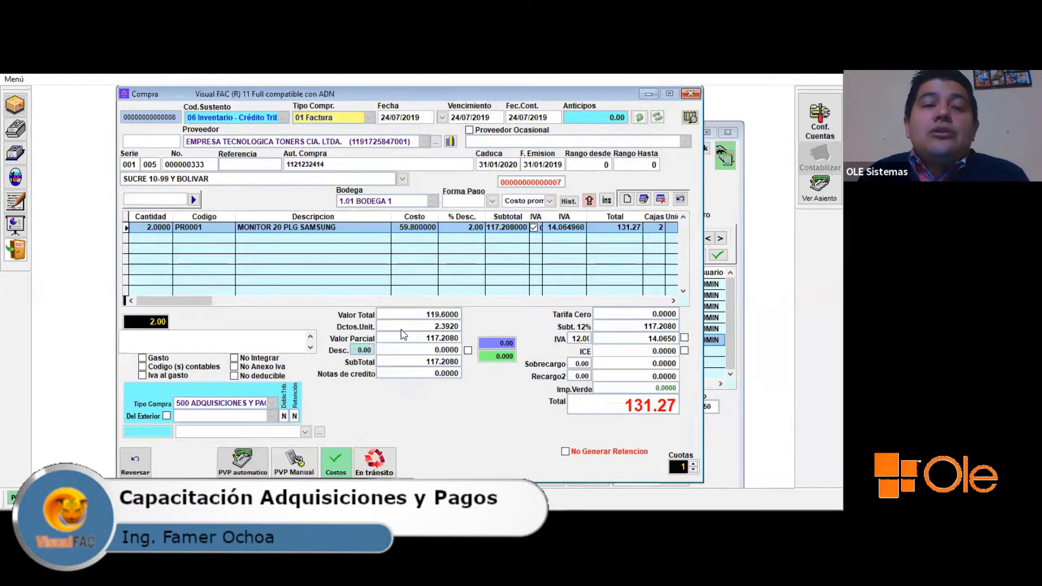
pyautogui.press('Escape')
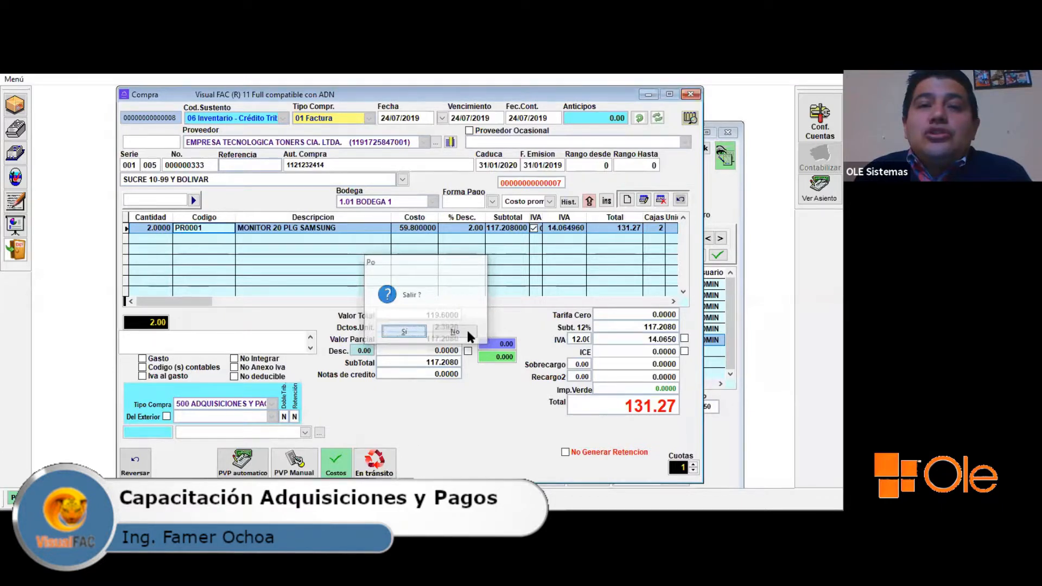
pyautogui.press('Return')
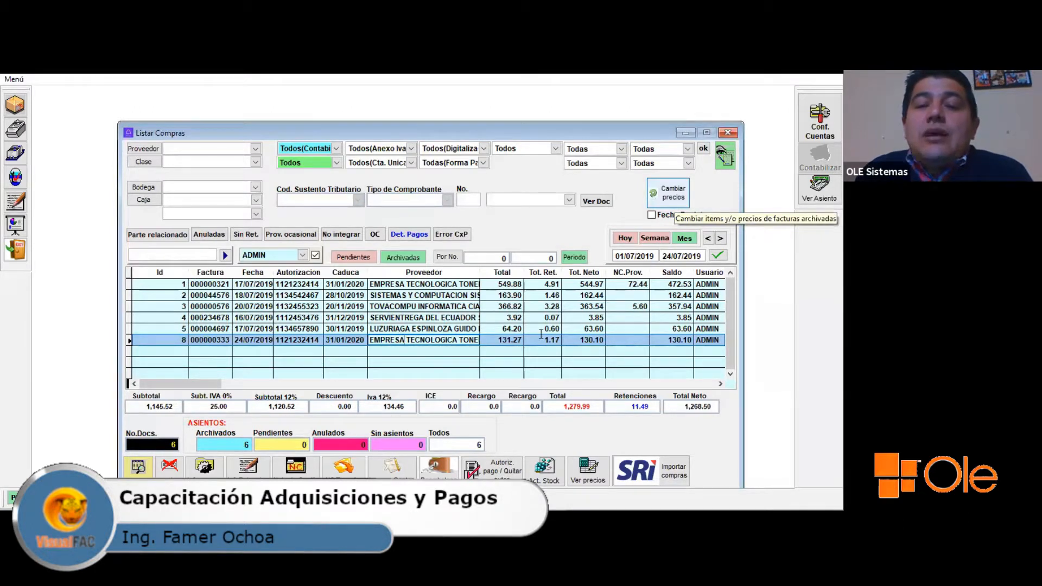
# - Open the item and price change for archived invoice 000000333, entering the authorization password, and bring up its monitor line for editing
pyautogui.click(502, 341)
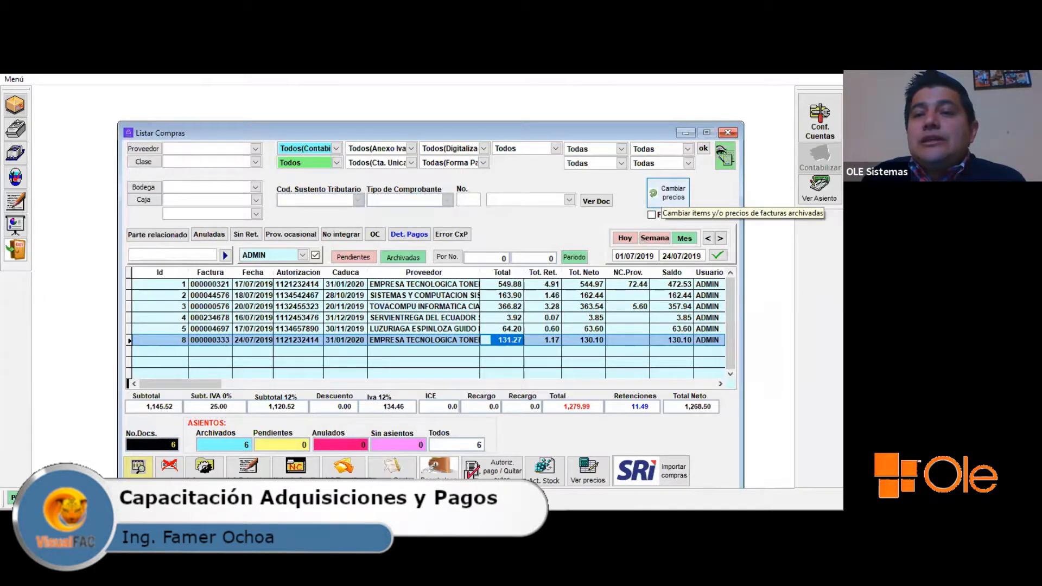
pyautogui.click(665, 201)
pyautogui.write('****')
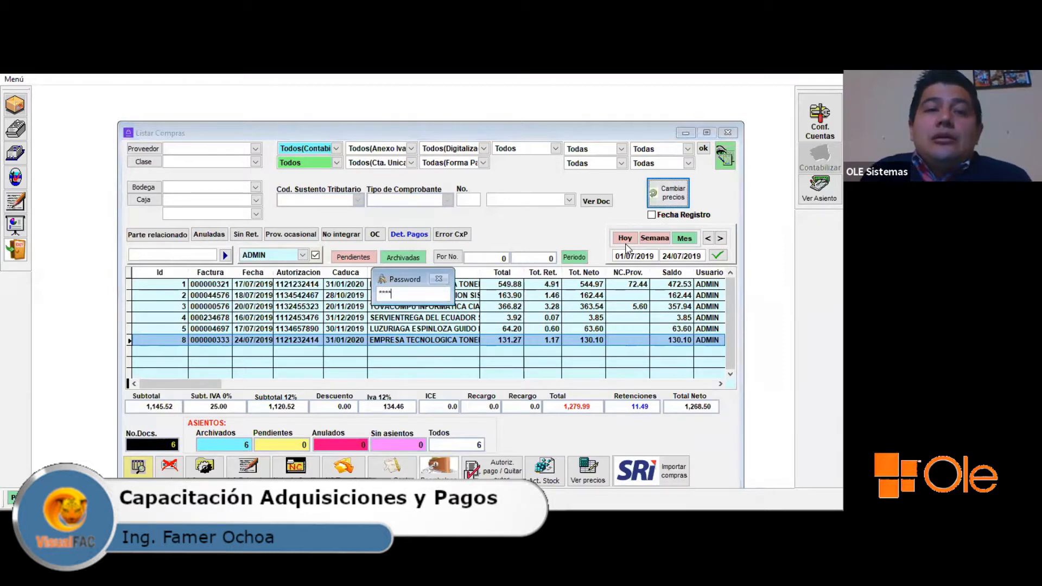
pyautogui.press('Return')
pyautogui.click(353, 186)
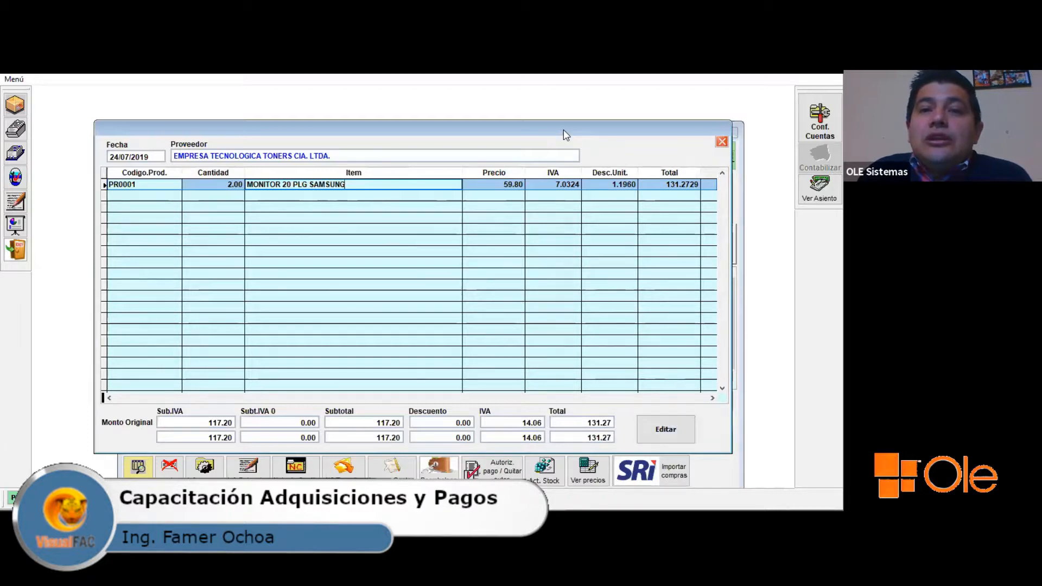
pyautogui.moveTo(673, 355); pyautogui.dragTo(668, 416)
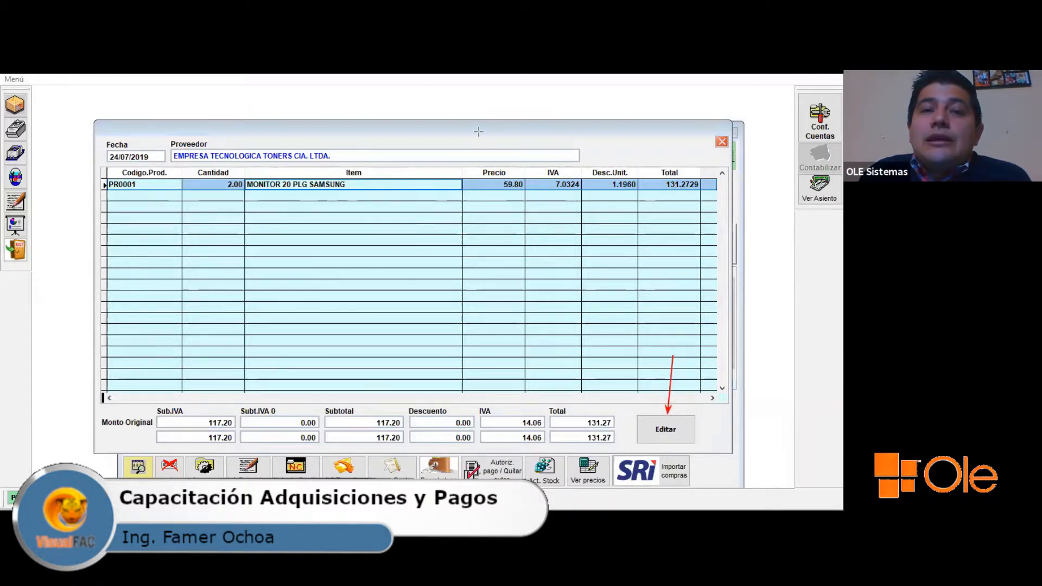
pyautogui.click(667, 431)
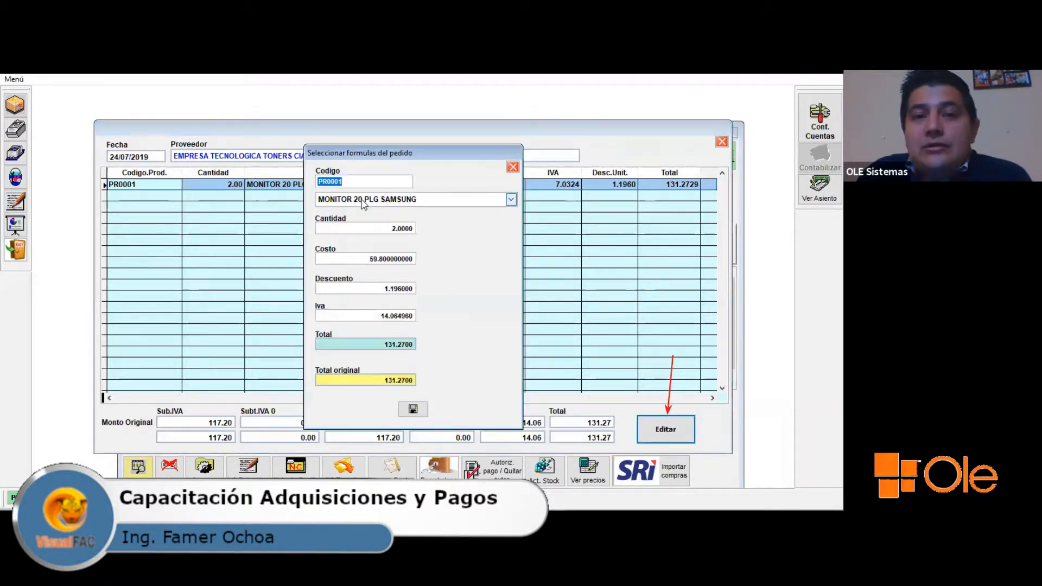
# - Try product code PR0002 on the line and restore code PR0001
pyautogui.click(361, 182)
pyautogui.click(363, 182)
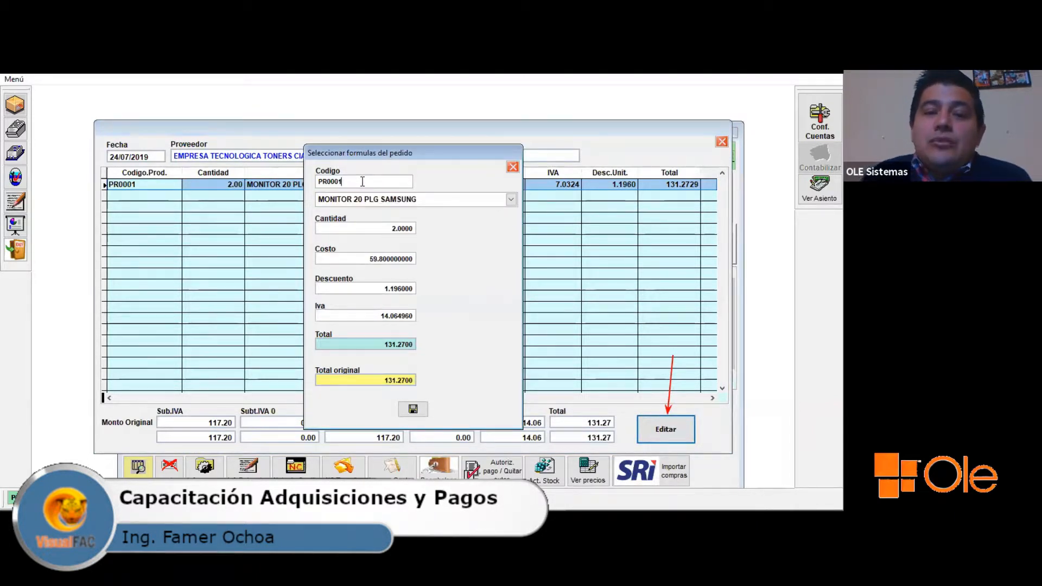
pyautogui.press('BackSpace')
pyautogui.write('2')
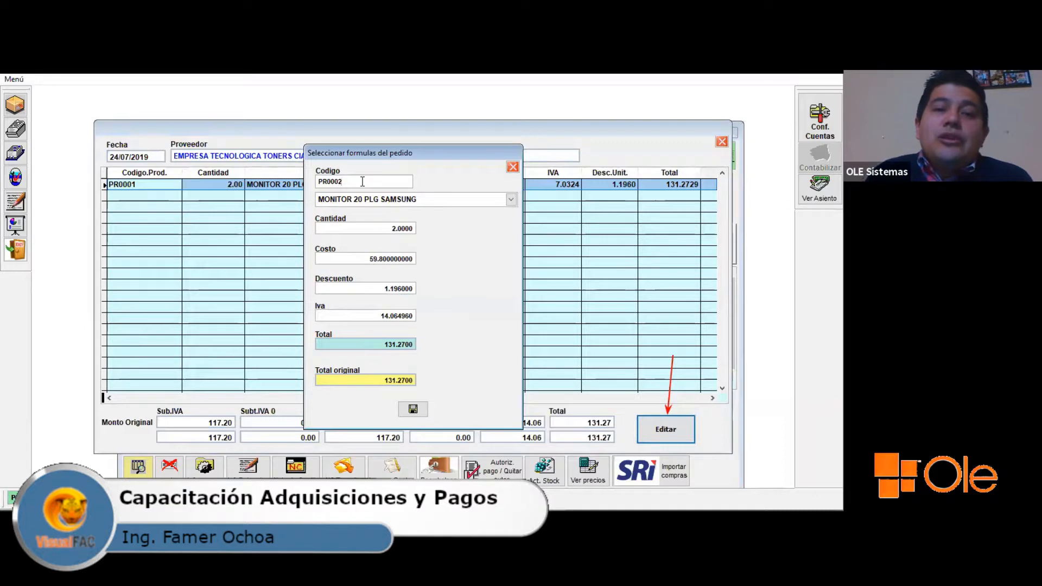
pyautogui.press('Return')
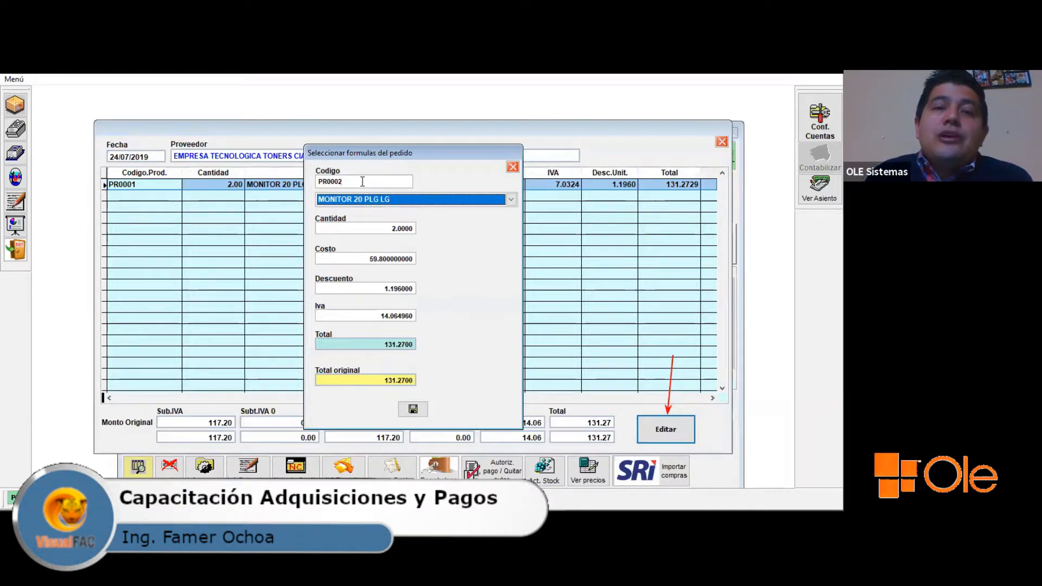
pyautogui.click(390, 201)
pyautogui.click(386, 184)
pyautogui.press('BackSpace')
pyautogui.write('1')
pyautogui.press('Return')
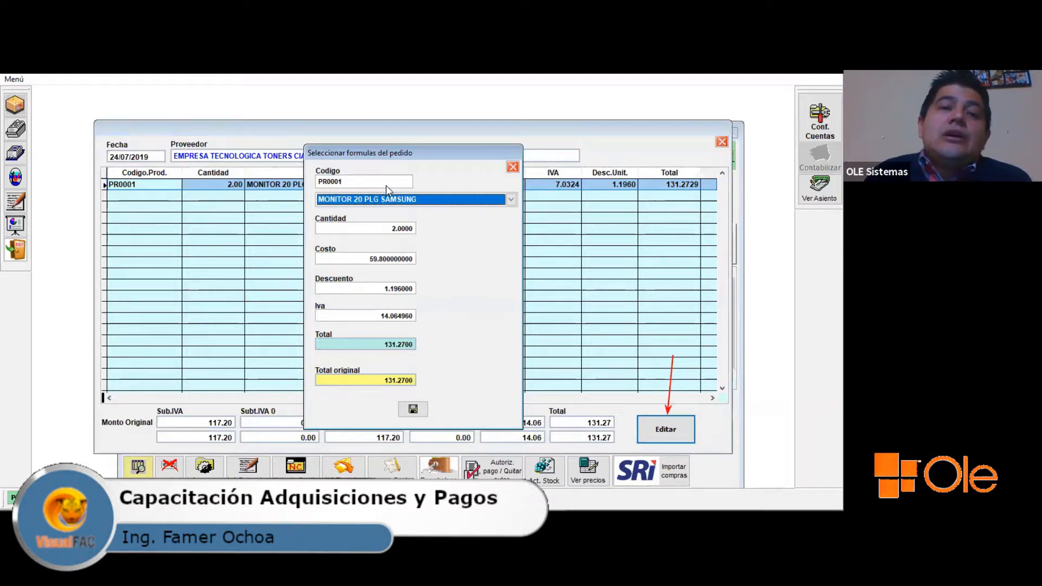
# - Replace the line's product code with PR0002 and compare its Total with the Total original
pyautogui.click(385, 183)
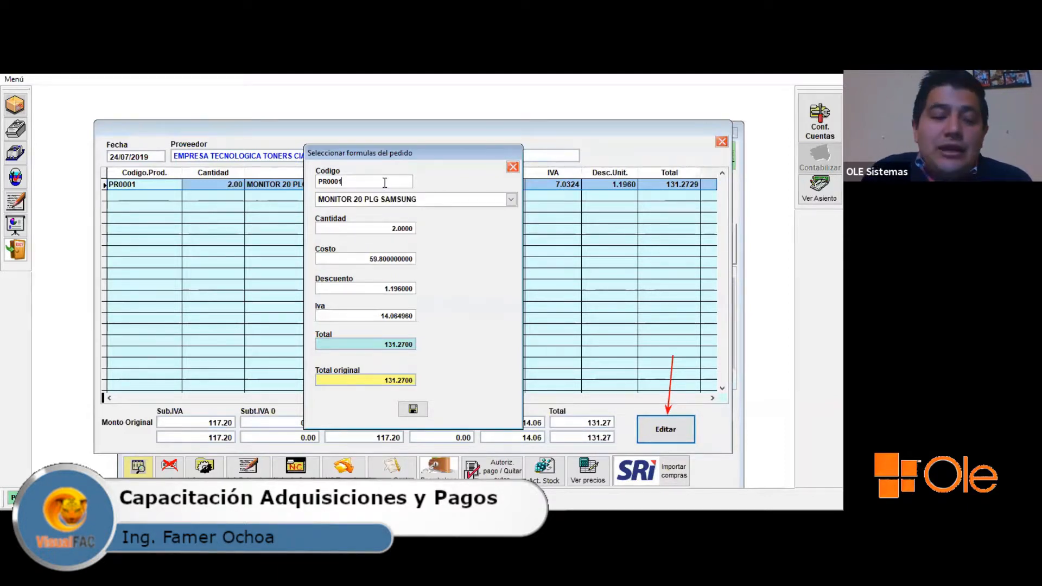
pyautogui.press('BackSpace')
pyautogui.write('2')
pyautogui.press('Return')
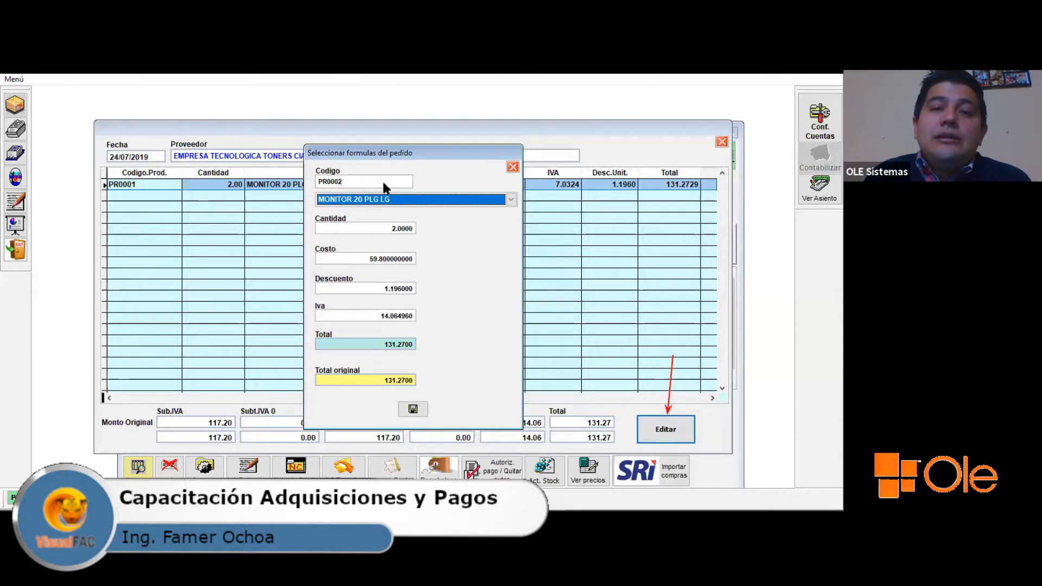
pyautogui.click(386, 229)
pyautogui.press('Return')
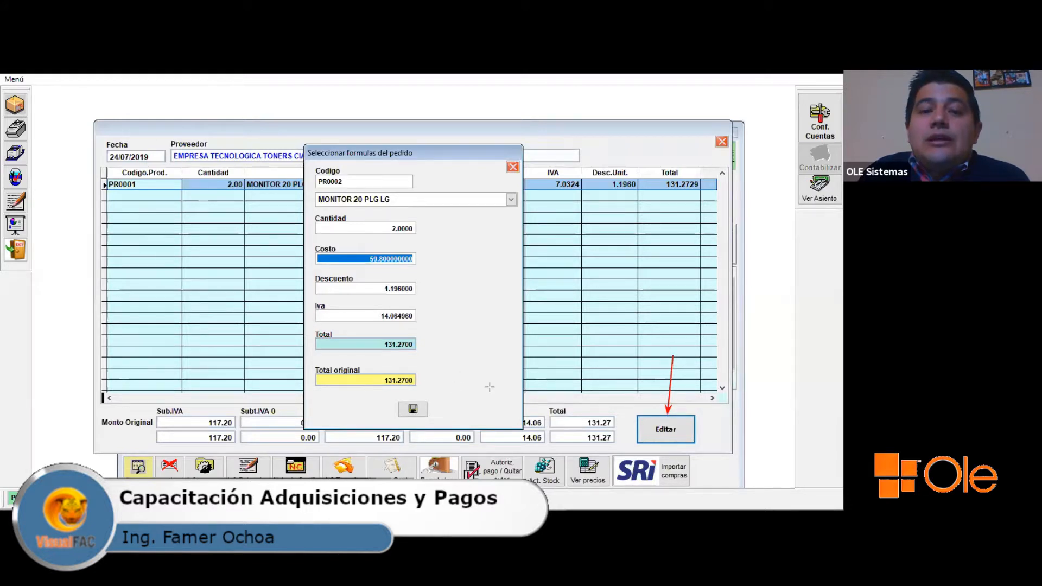
pyautogui.moveTo(502, 395); pyautogui.dragTo(418, 383)
pyautogui.moveTo(502, 351); pyautogui.dragTo(416, 348)
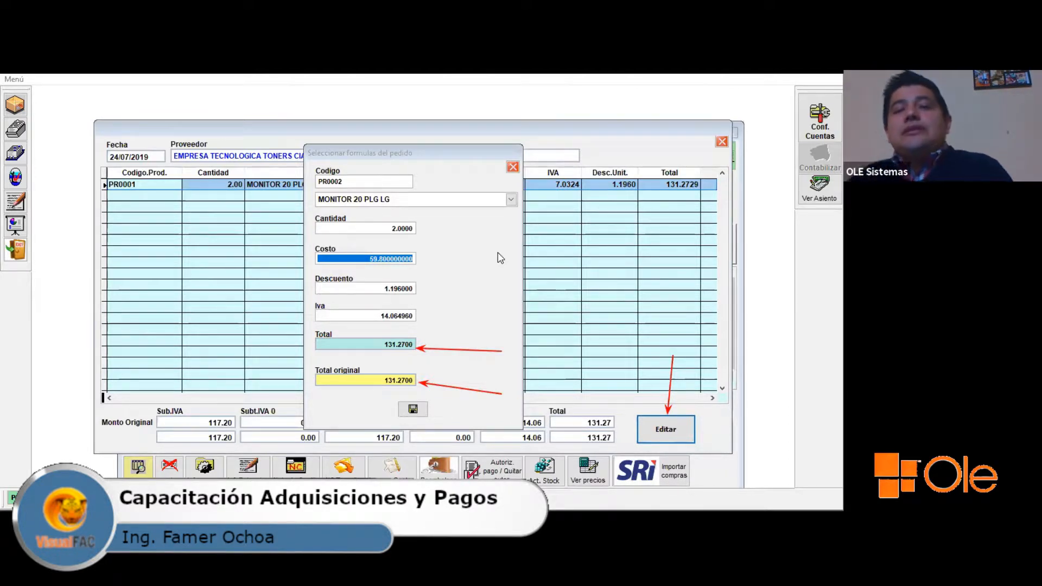
# - Save the edited product line, confirm the change and return to the purchase list
pyautogui.click(387, 181)
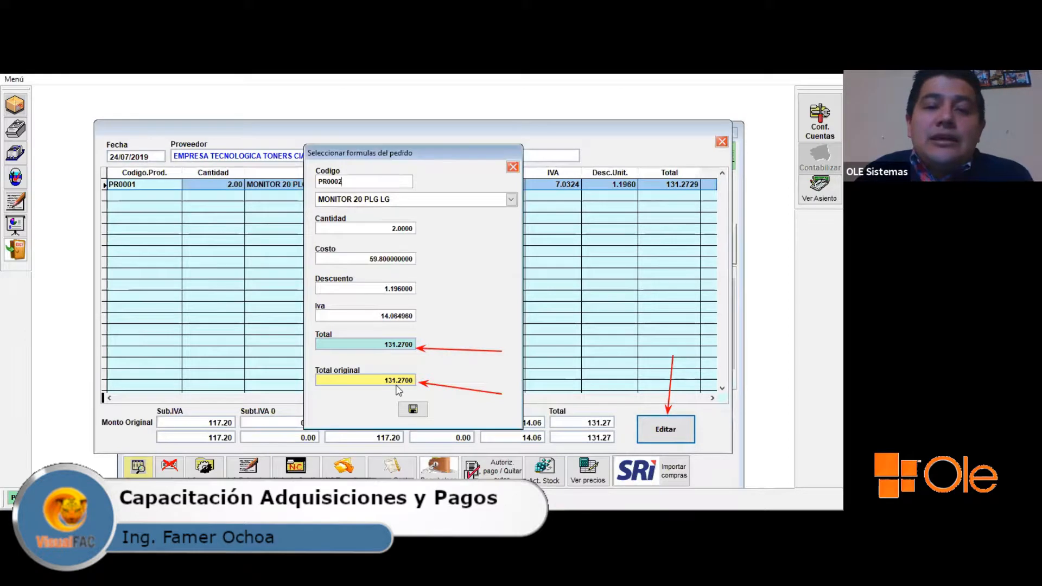
pyautogui.click(414, 413)
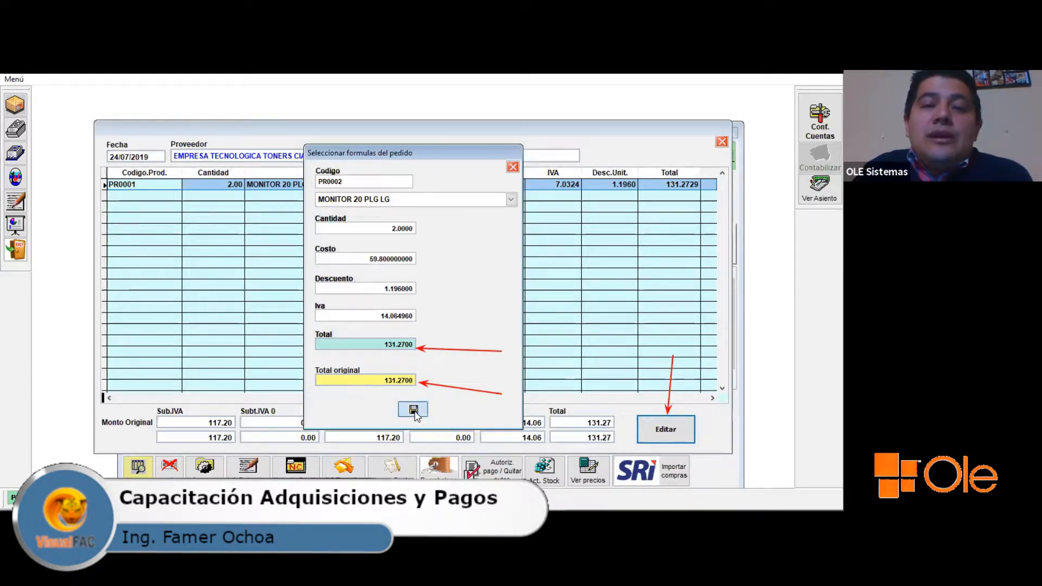
pyautogui.click(405, 327)
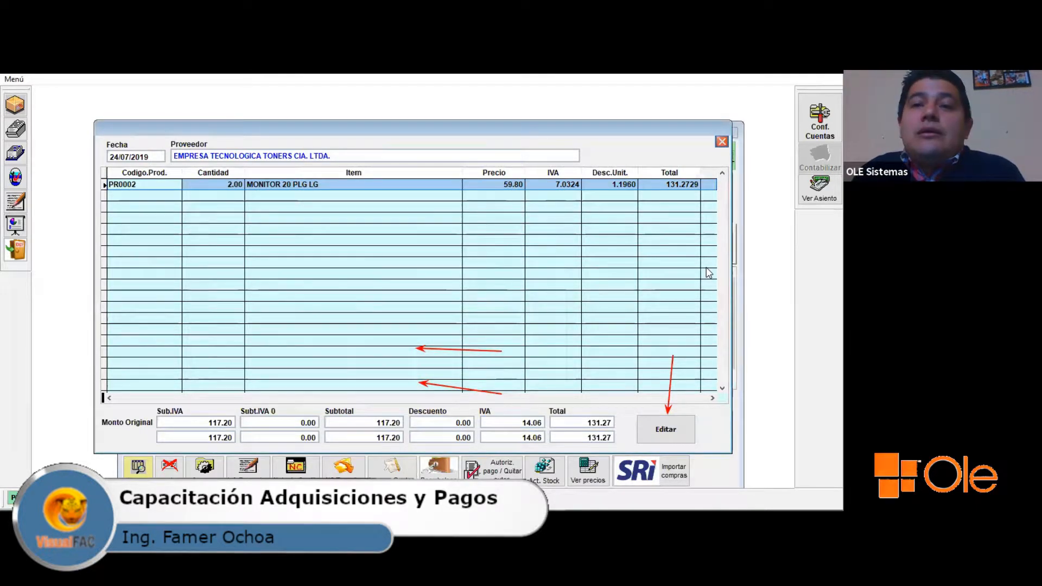
pyautogui.press('Escape')
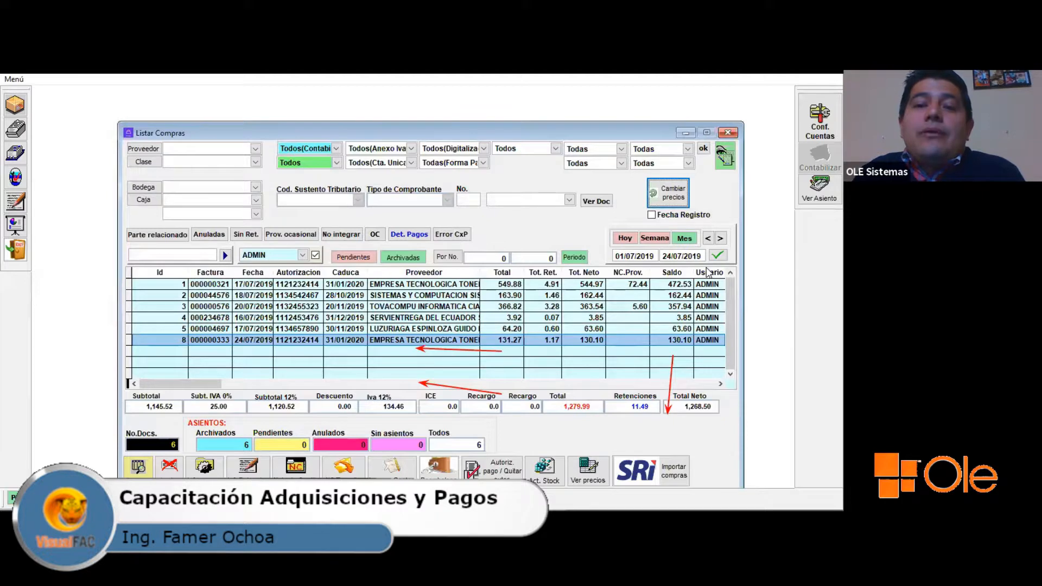
# - Reopen the item detail of invoice 000000333 to check its product line
pyautogui.click(437, 339)
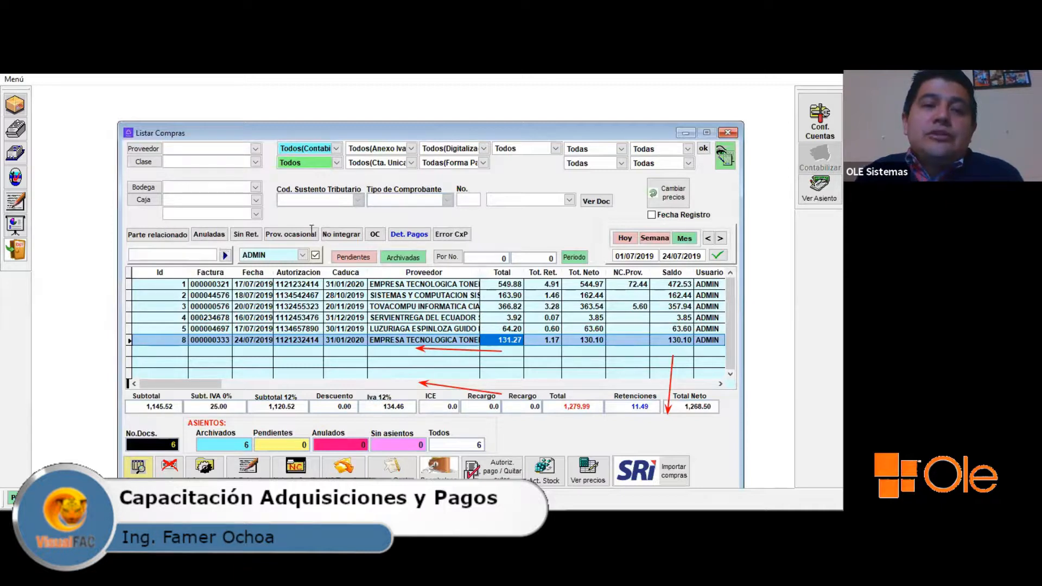
pyautogui.click(212, 223)
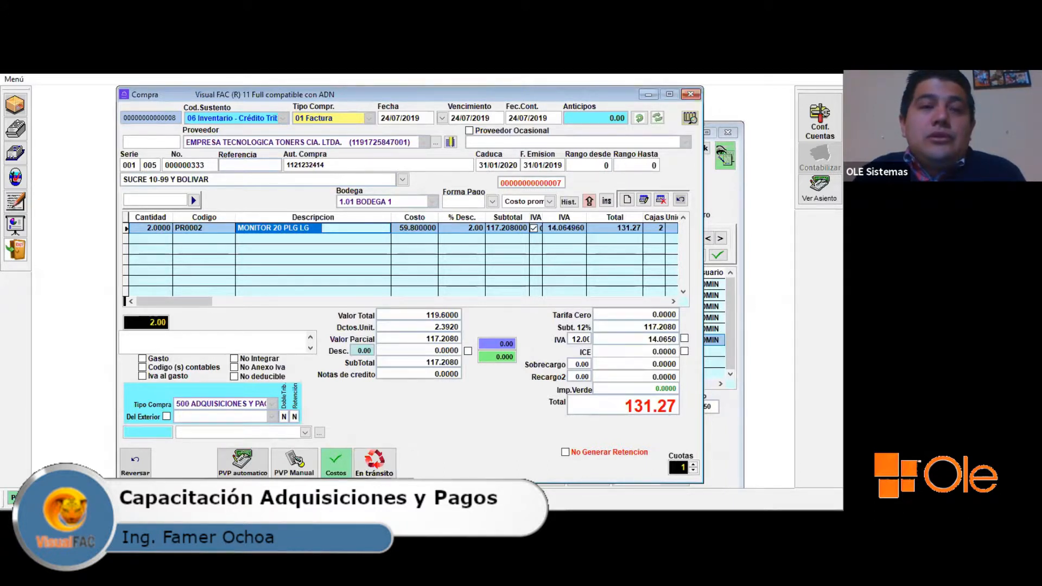
pyautogui.hotkey('alt', 'Tab')
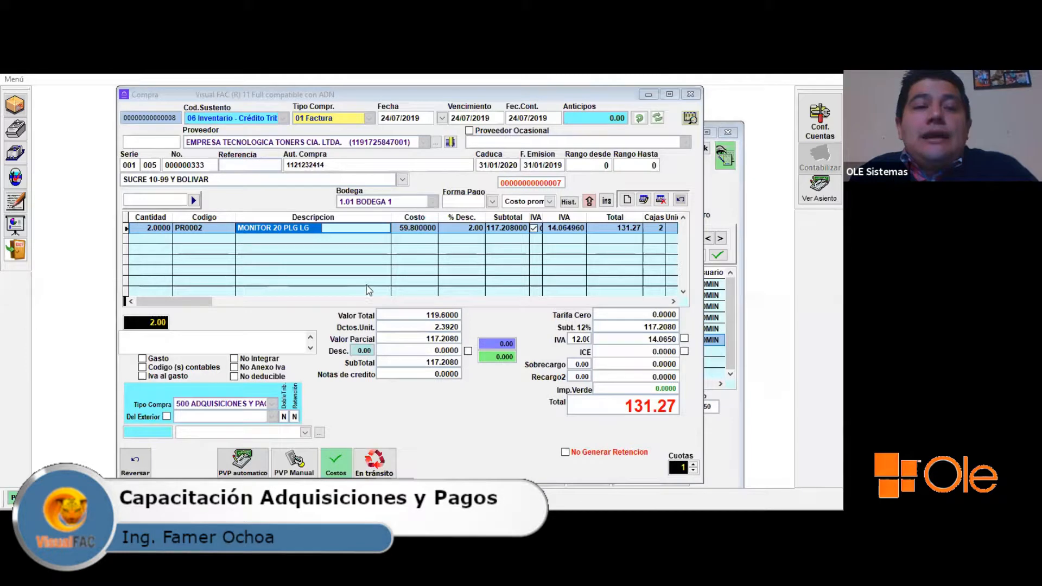
# - Check the product line in the purchase form of invoice 000000333 and exit the form
pyautogui.click(347, 241)
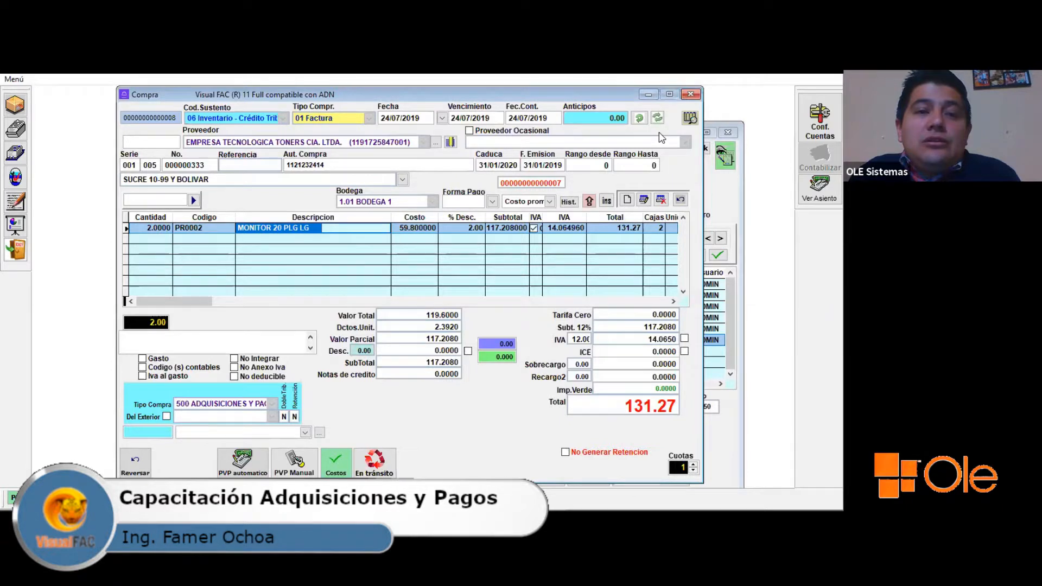
pyautogui.press('F10')
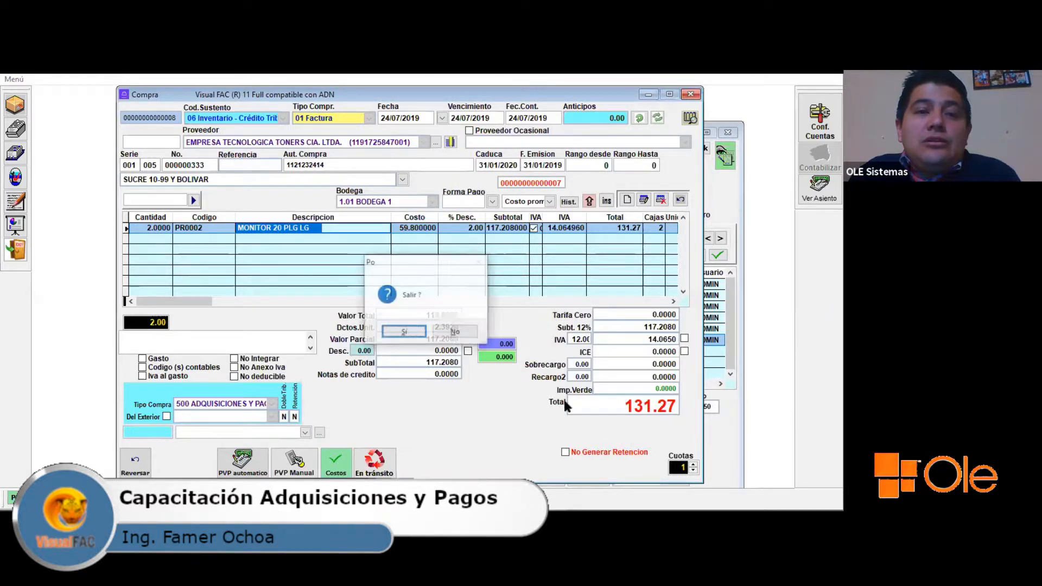
pyautogui.click(399, 341)
# - View the edit form of the MONITOR 20 PLG LG line, close it and review the invoice's item detail
pyautogui.press('Return')
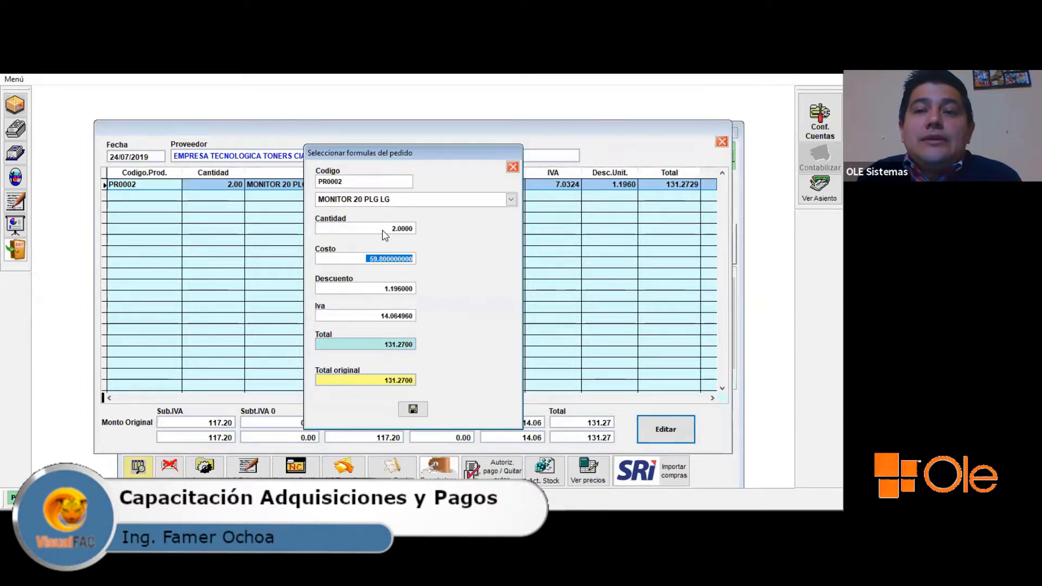
pyautogui.press('Escape')
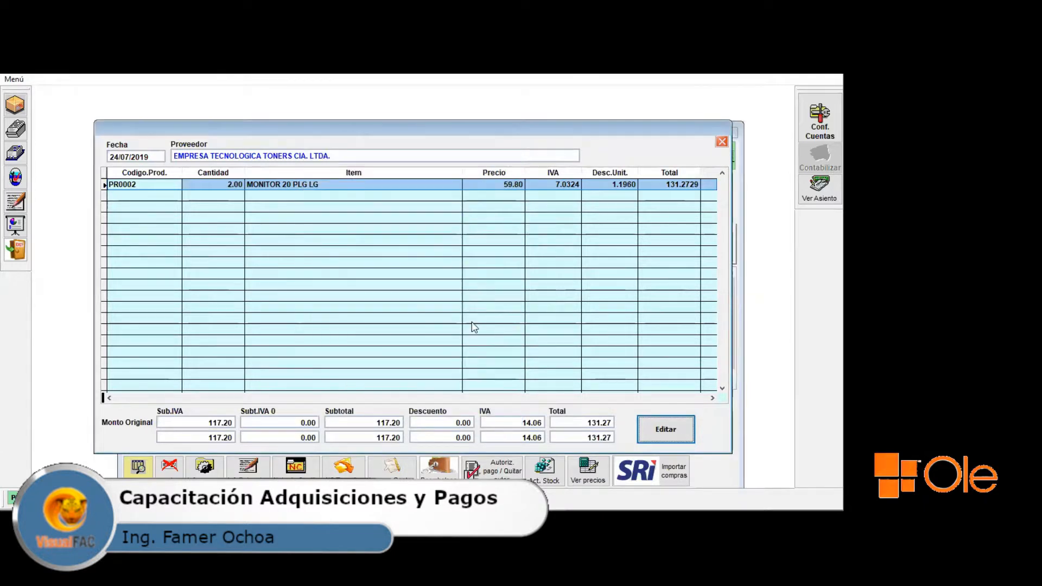
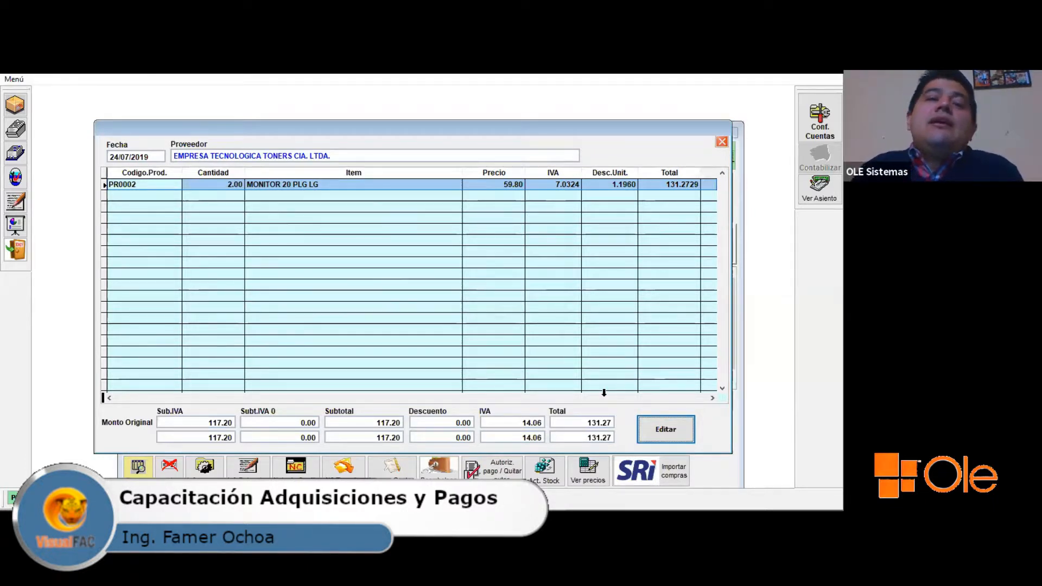
pyautogui.click(403, 189)
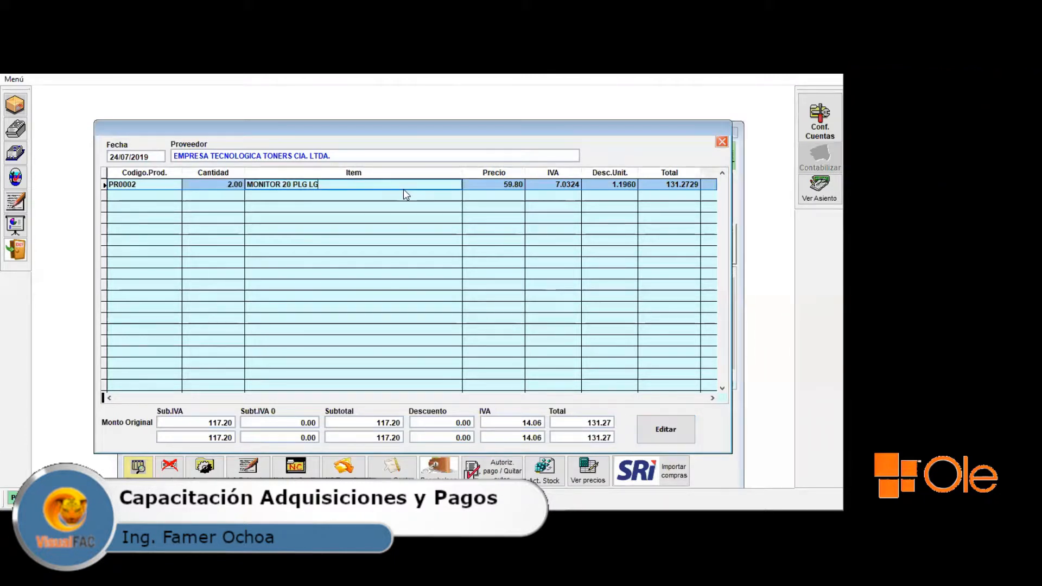
pyautogui.click(723, 144)
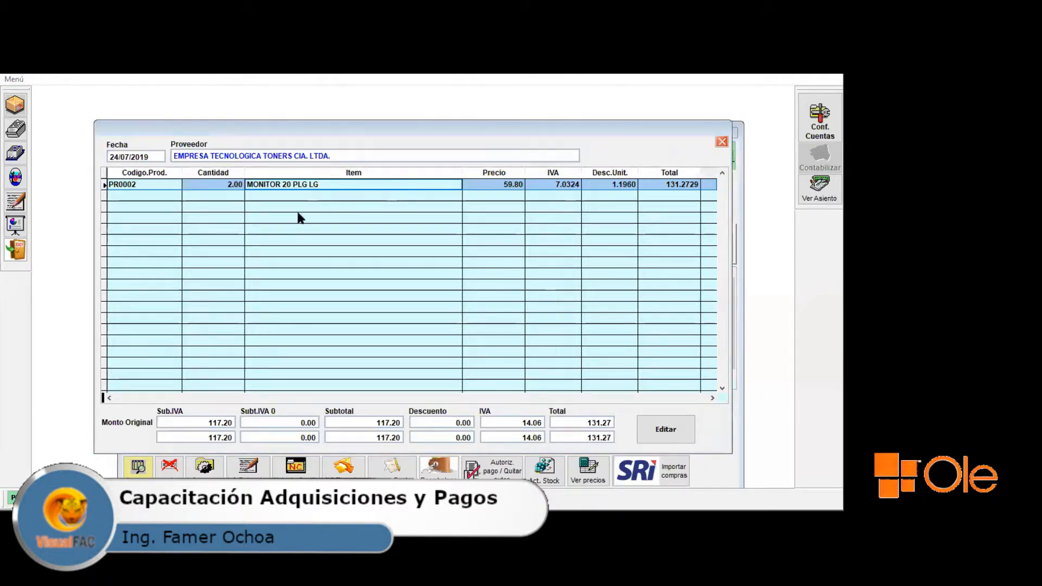
pyautogui.click(355, 168)
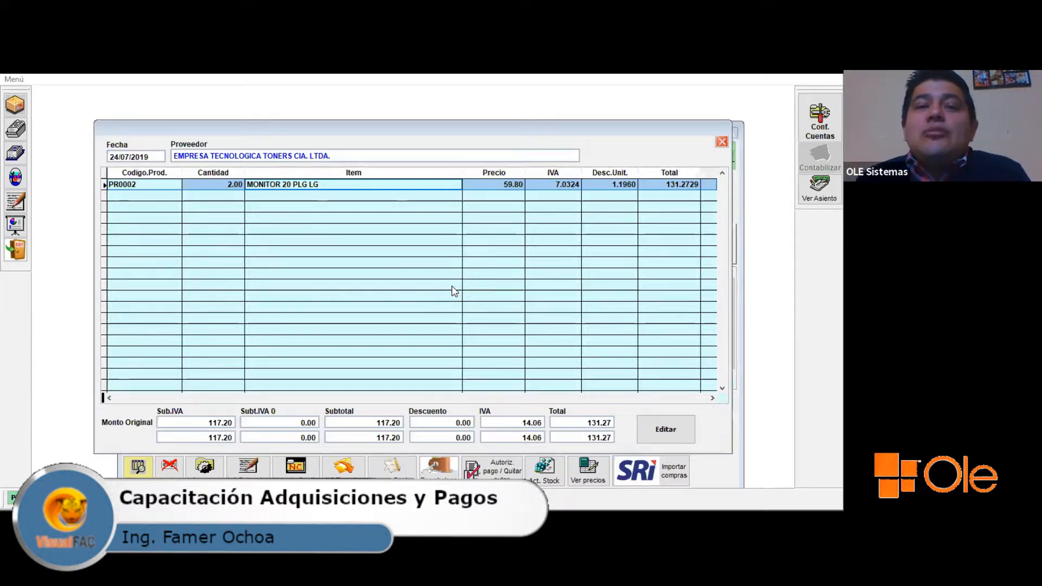
# - Try a Cantidad of 20 on the MONITOR 20 PLG LG line, compare both totals, and leave without saving
pyautogui.click(657, 432)
pyautogui.doubleClick(368, 232)
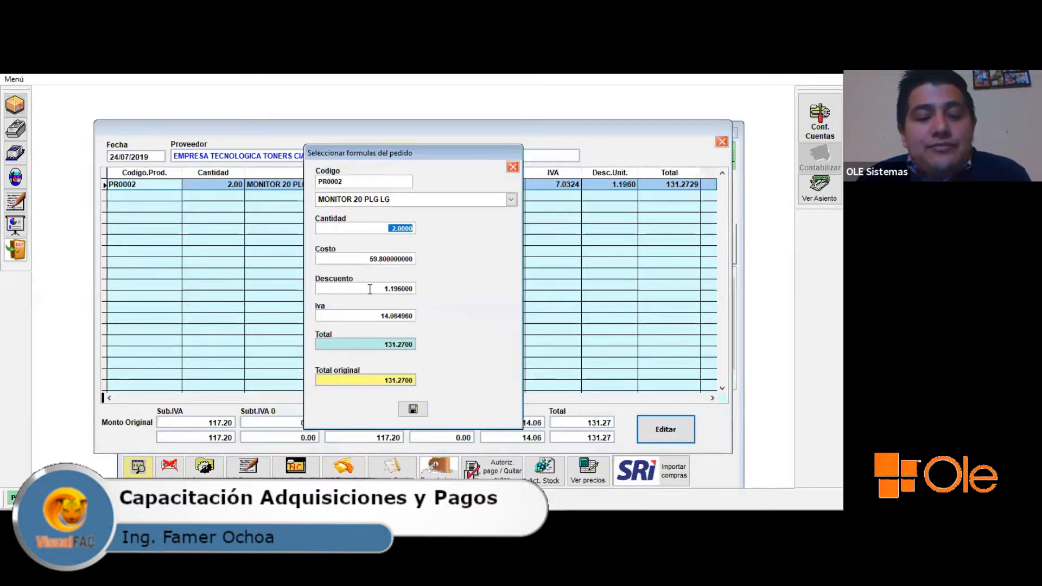
pyautogui.write('20.')
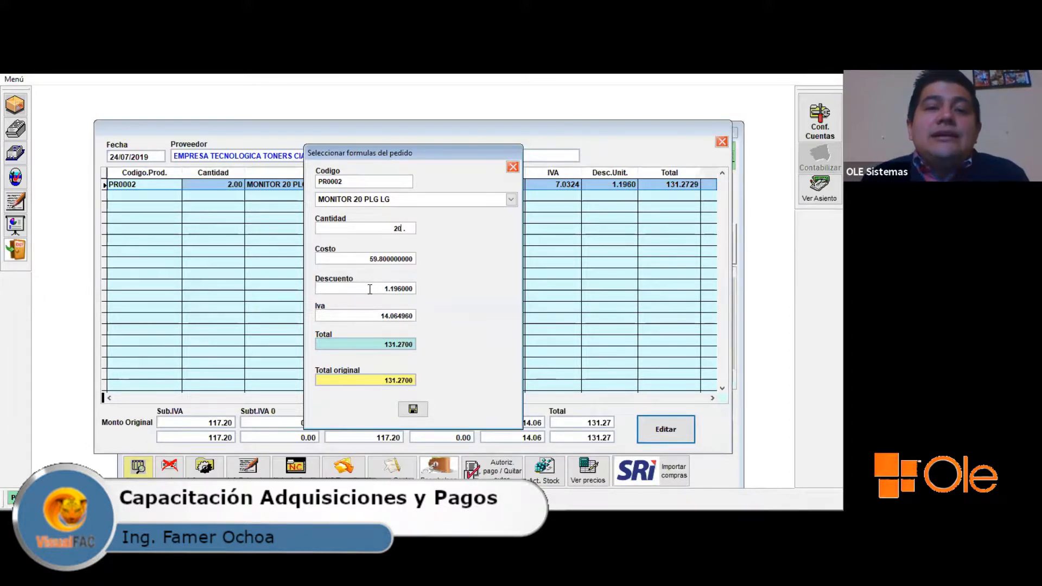
pyautogui.press('Tab')
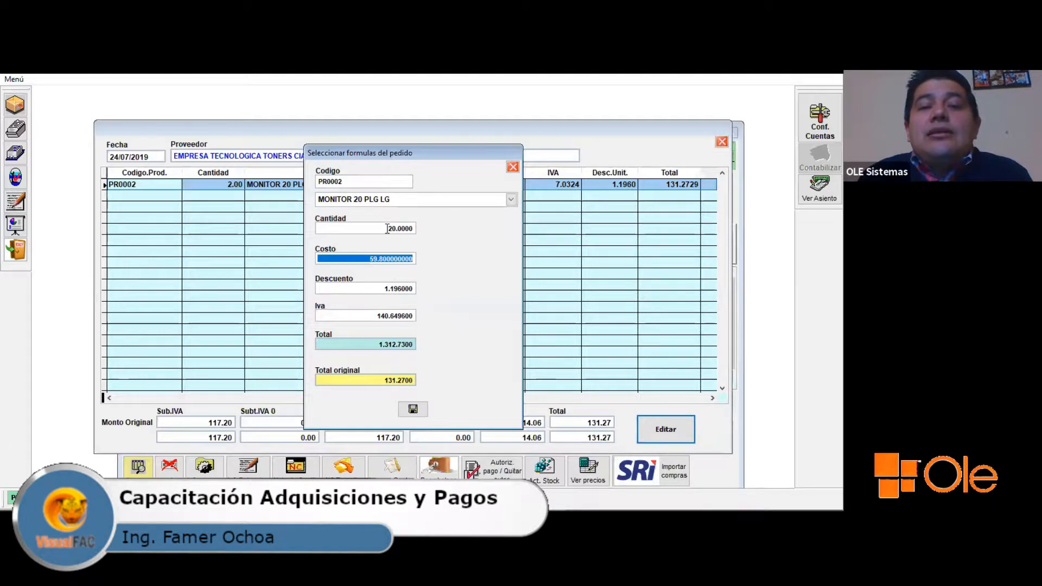
pyautogui.click(360, 258)
pyautogui.doubleClick(418, 259)
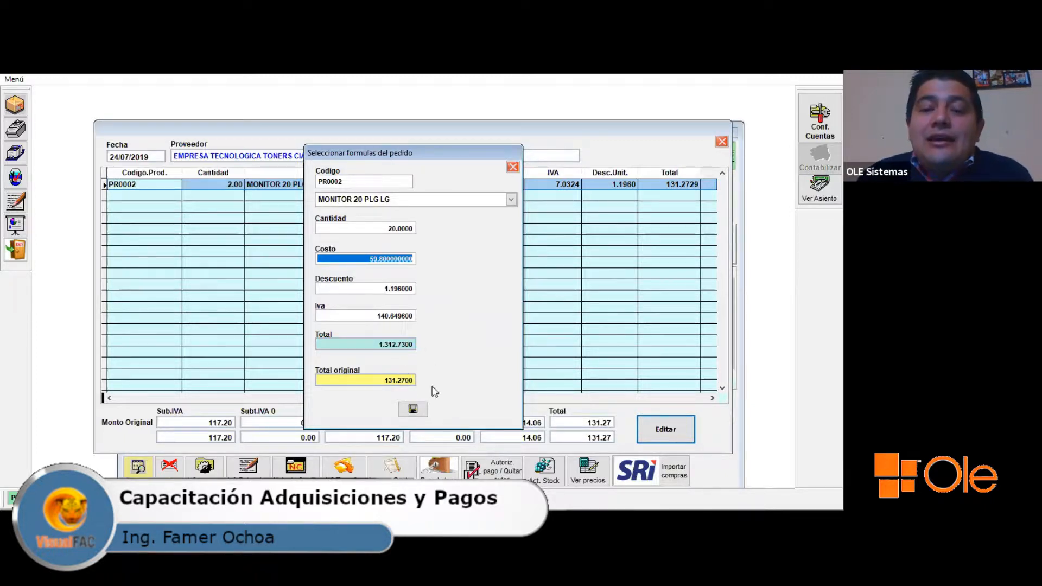
pyautogui.click(407, 259)
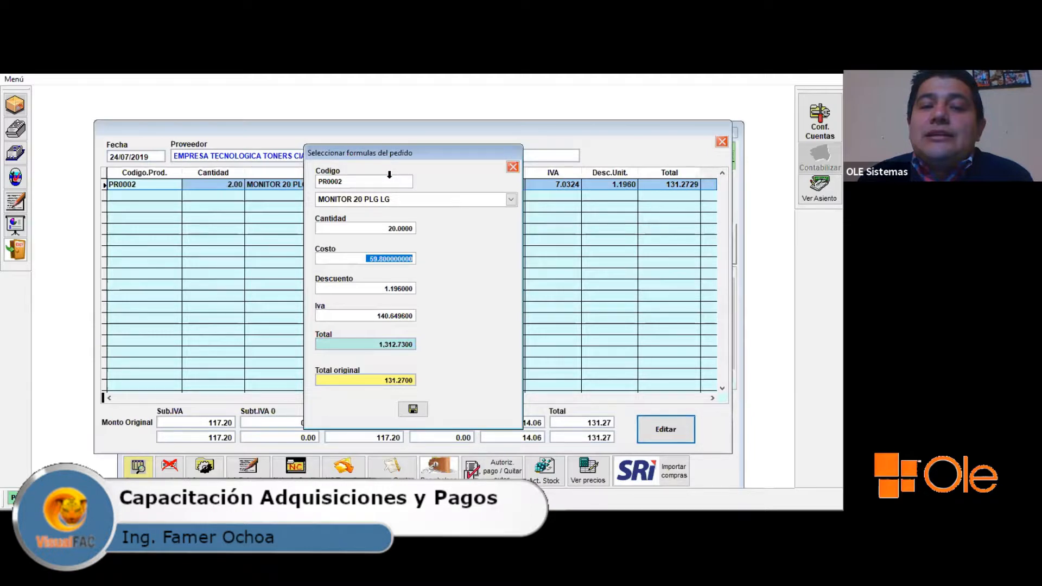
pyautogui.click(513, 166)
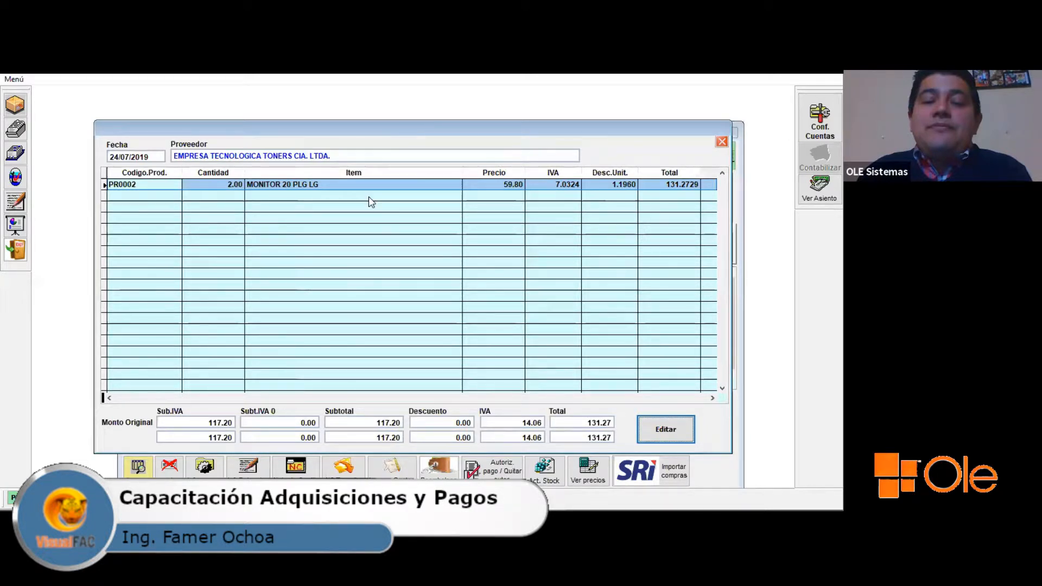
pyautogui.press('Escape')
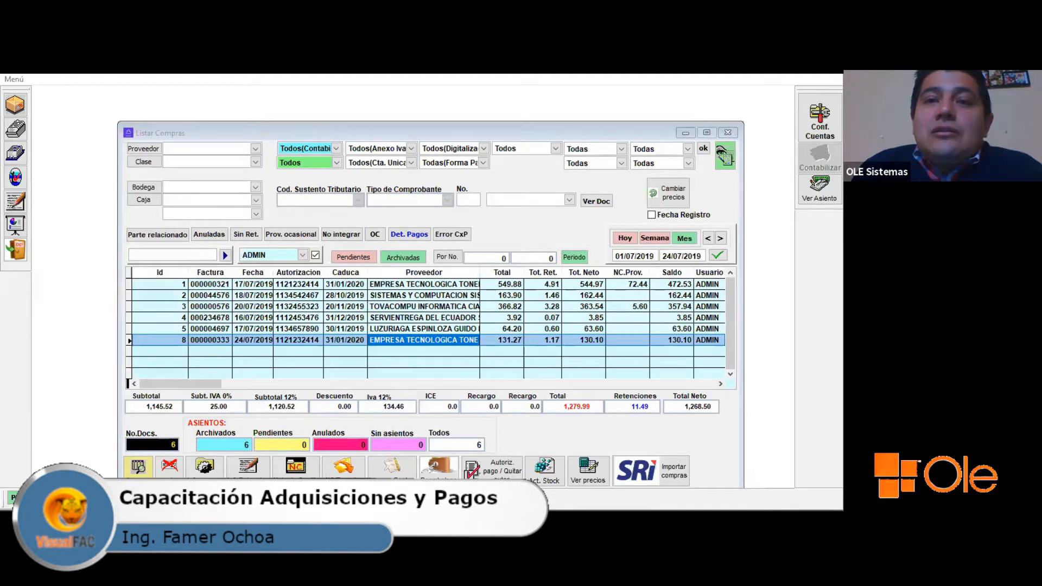
# - Select invoice 000000333 in the purchase list, review its withholding record and close it
pyautogui.click(400, 306)
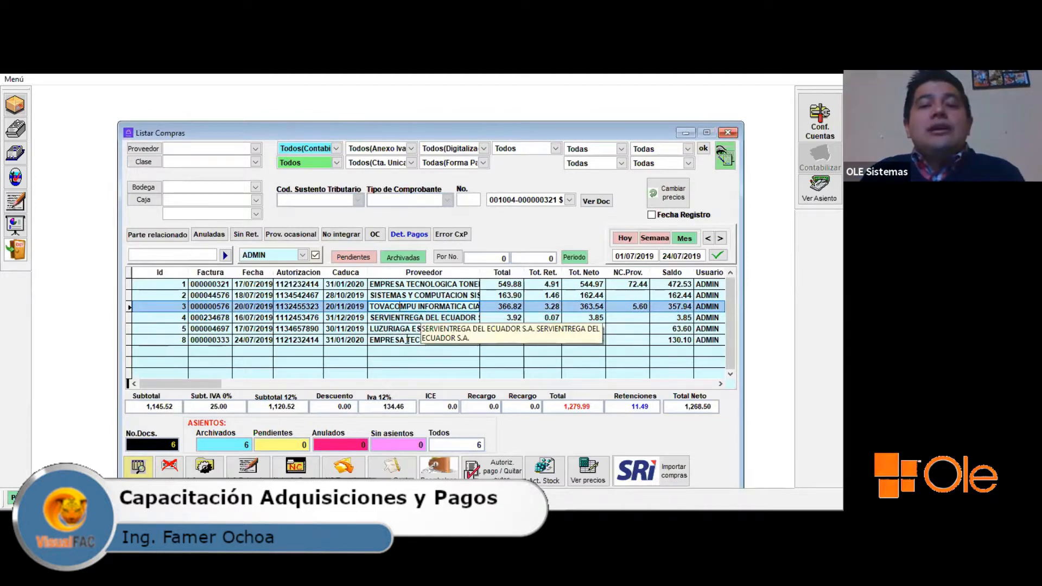
pyautogui.press('Down')
pyautogui.press('Down')
pyautogui.press('Down')
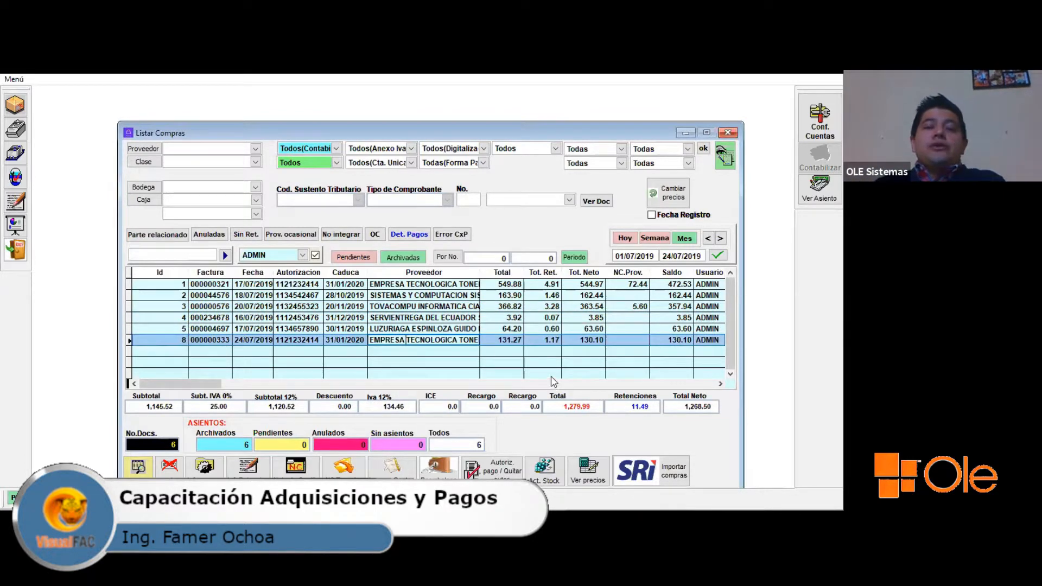
pyautogui.click(248, 466)
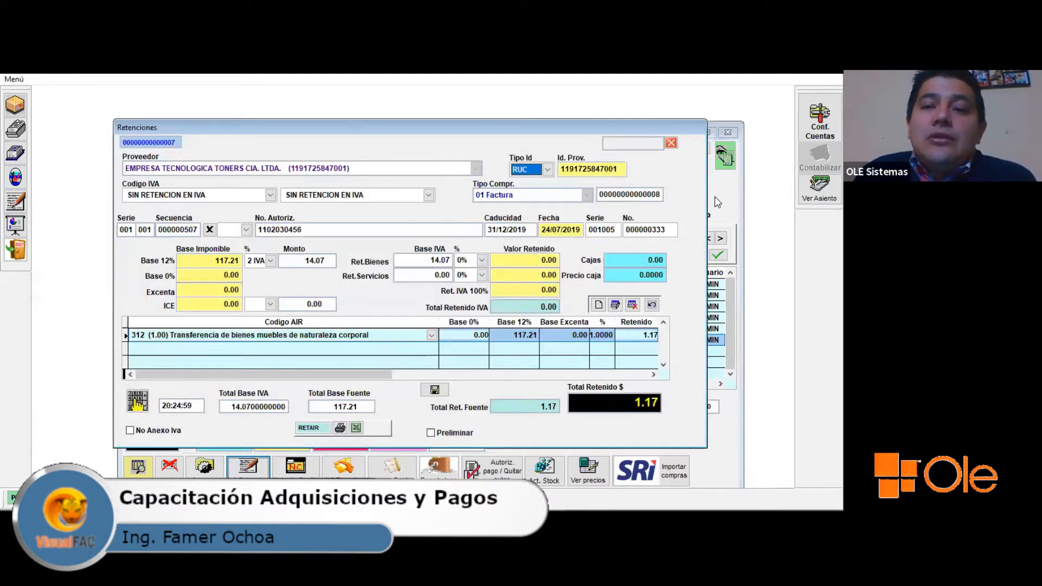
pyautogui.click(673, 144)
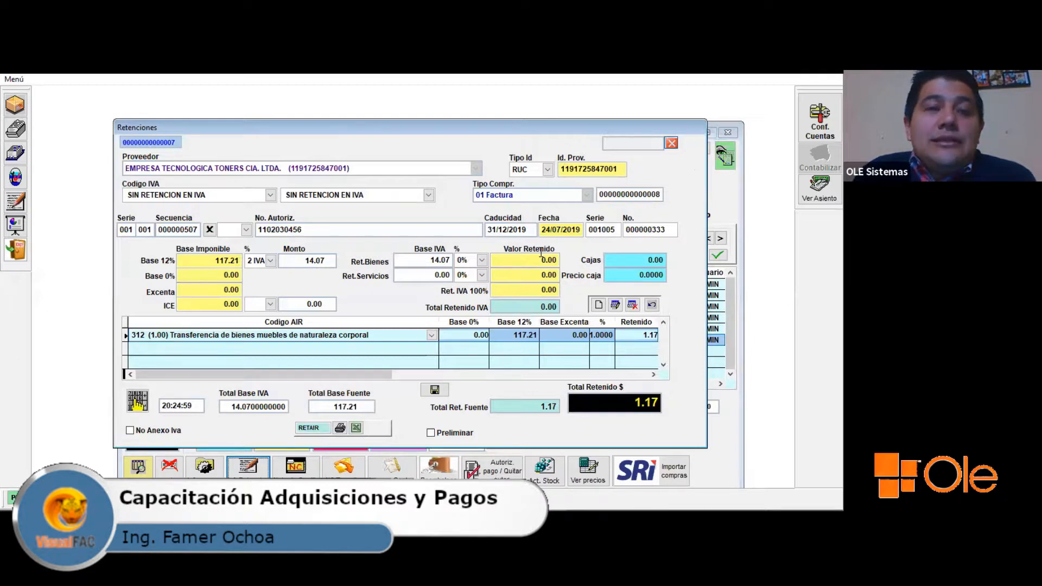
pyautogui.press('Escape')
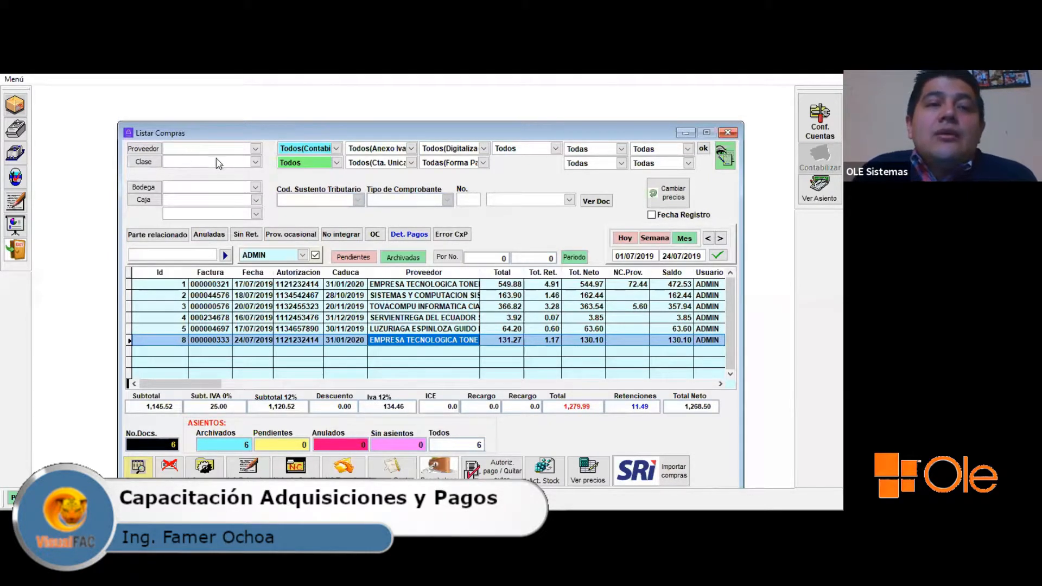
# - Open the purchase of invoice 000000333 and reverse it, entering the password and the note PRUEBAS
pyautogui.press('Return')
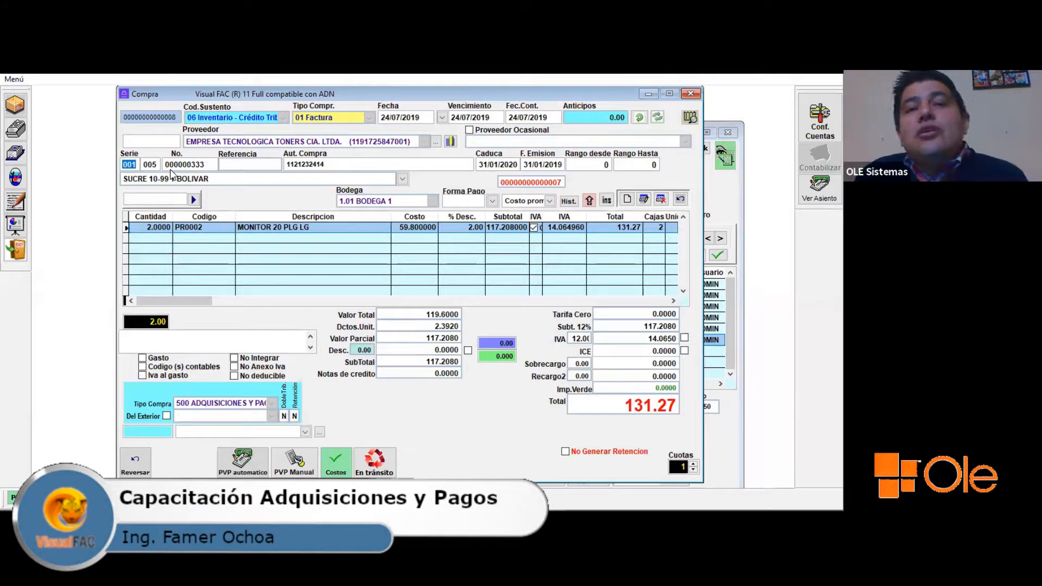
pyautogui.press('Escape')
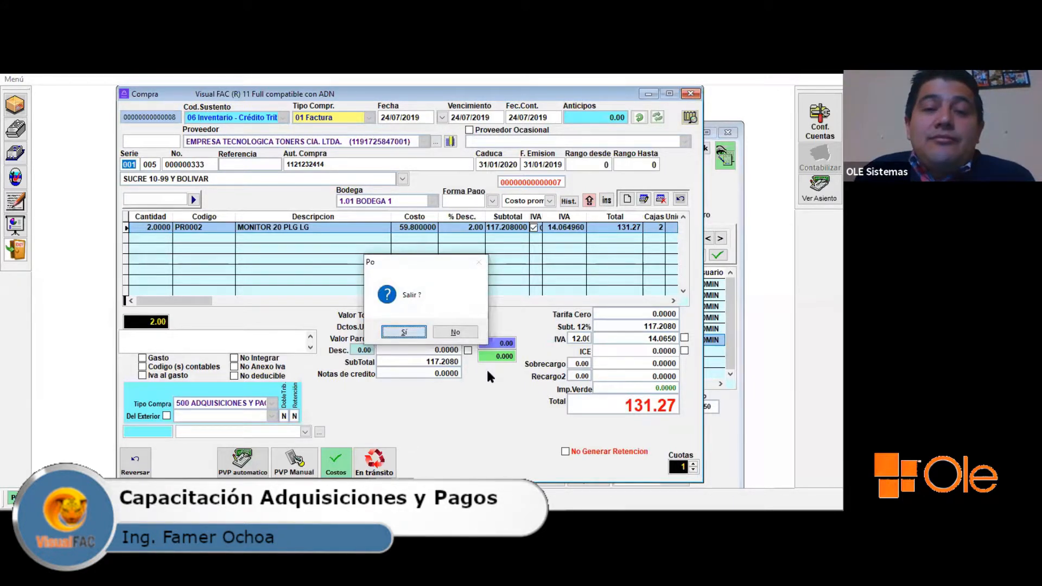
pyautogui.press('Return')
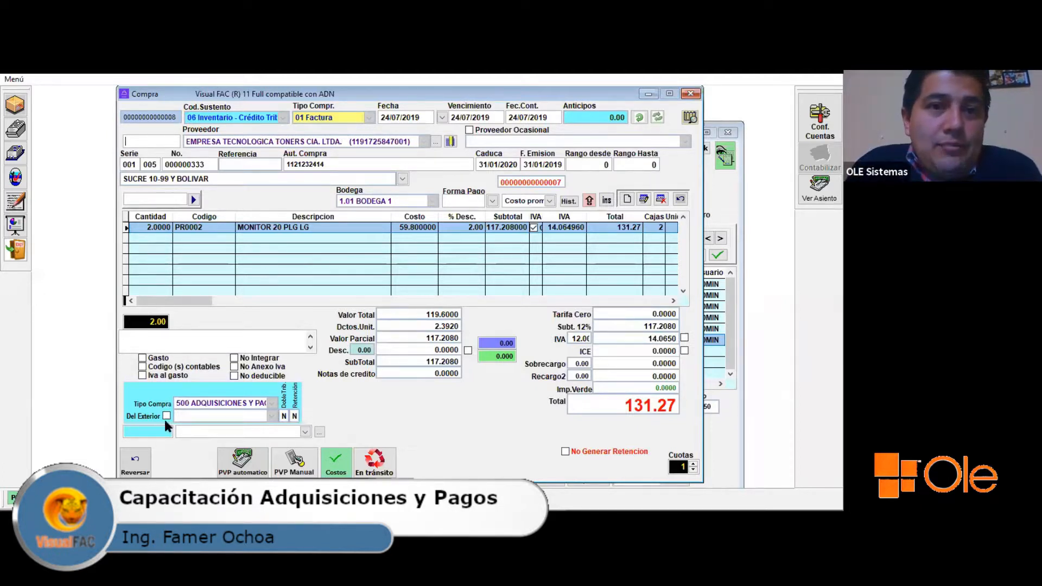
pyautogui.click(135, 461)
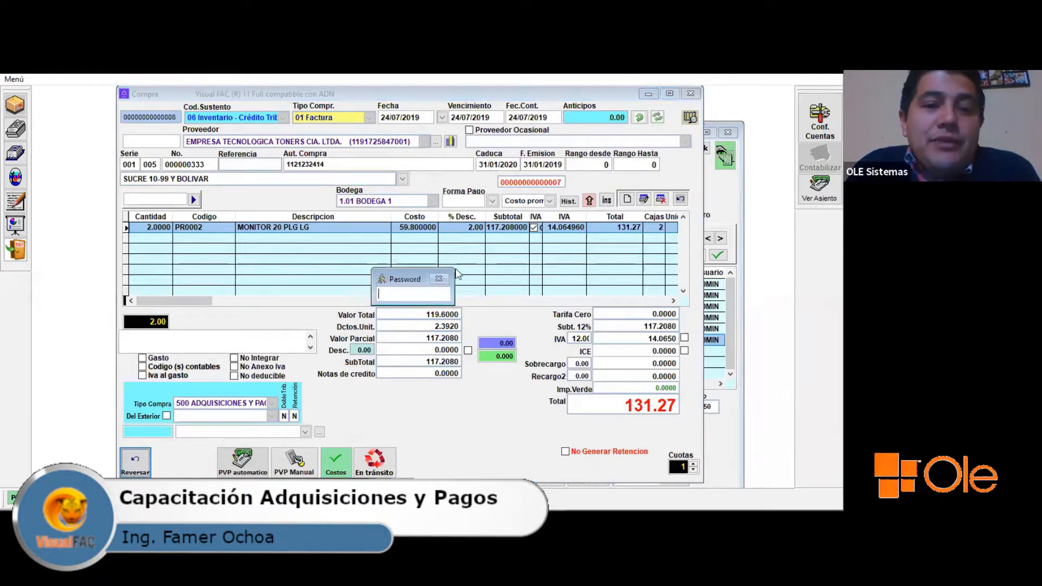
pyautogui.write('*******')
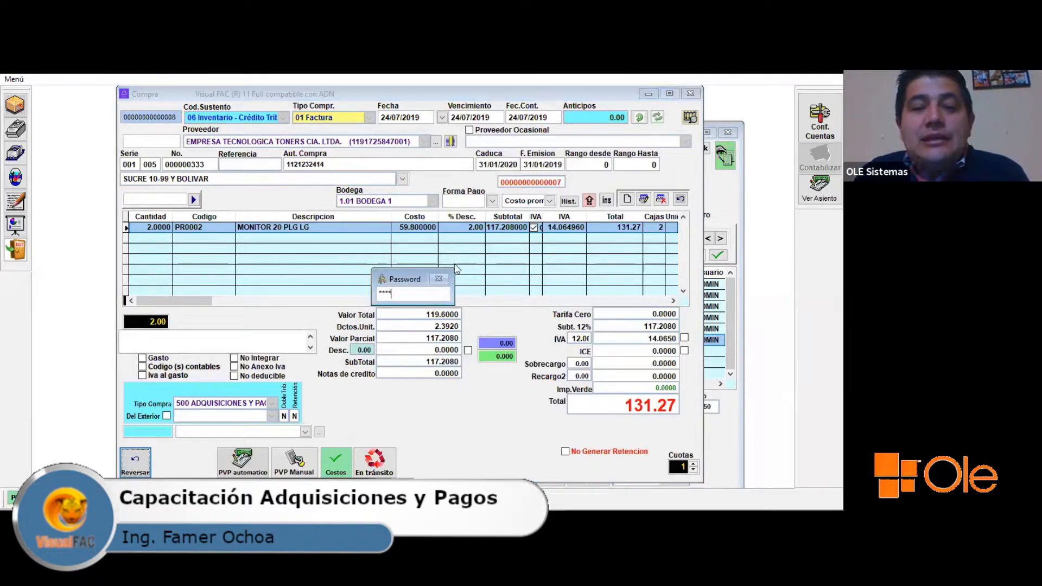
pyautogui.press('Return')
pyautogui.write('PRUEBAS')
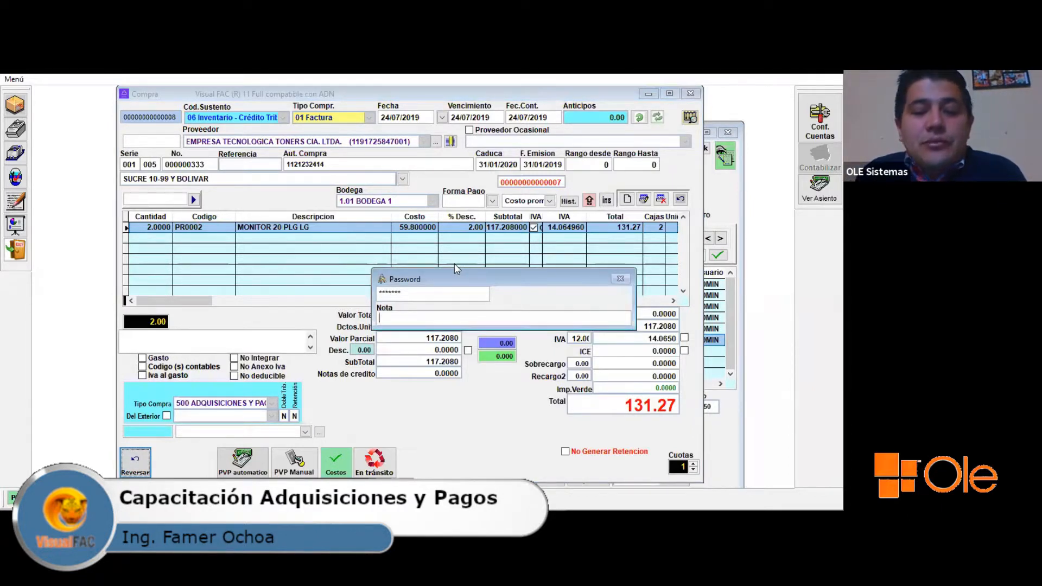
pyautogui.press('Return')
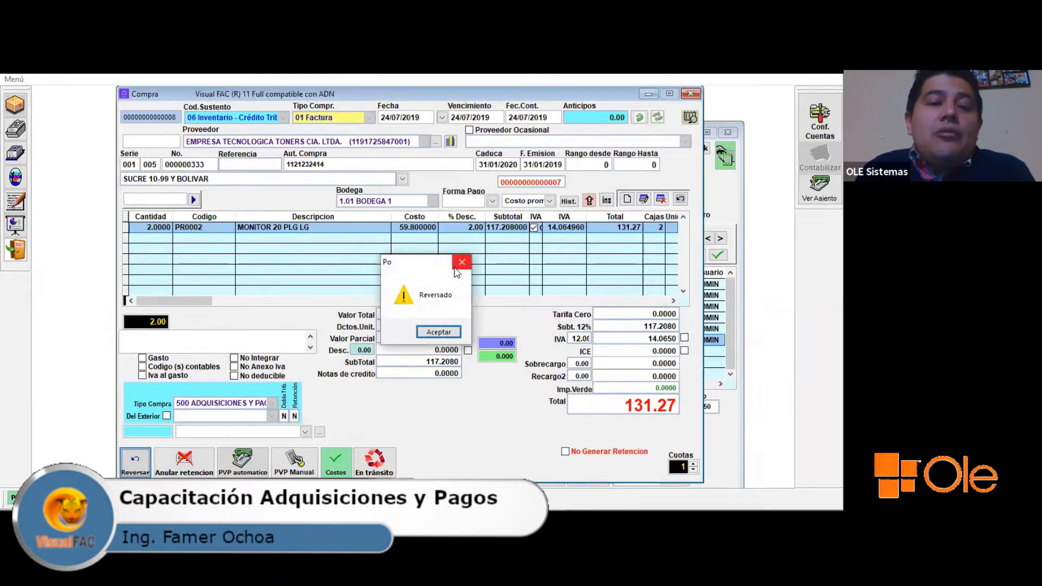
pyautogui.click(439, 332)
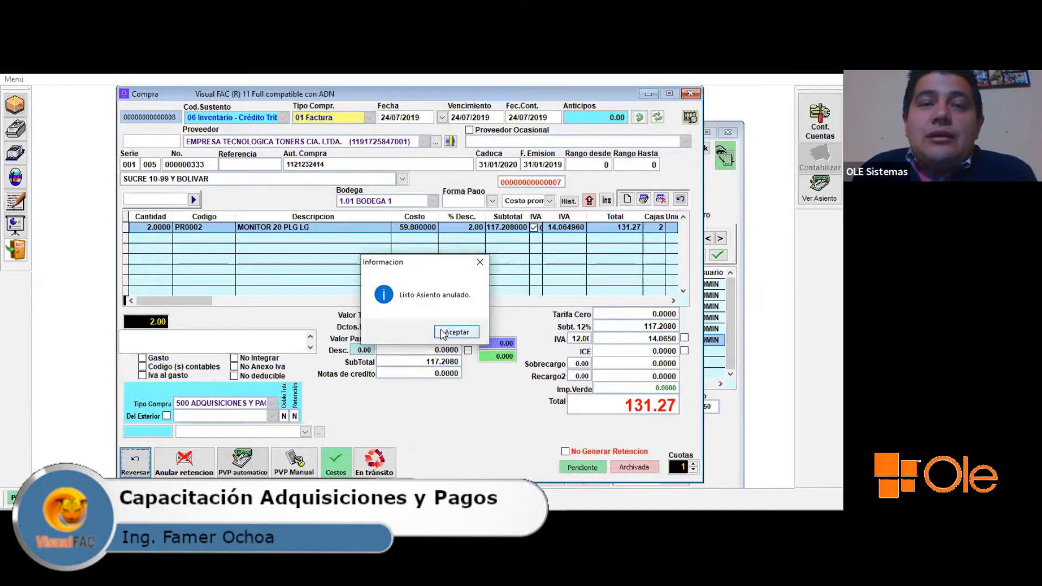
pyautogui.click(443, 332)
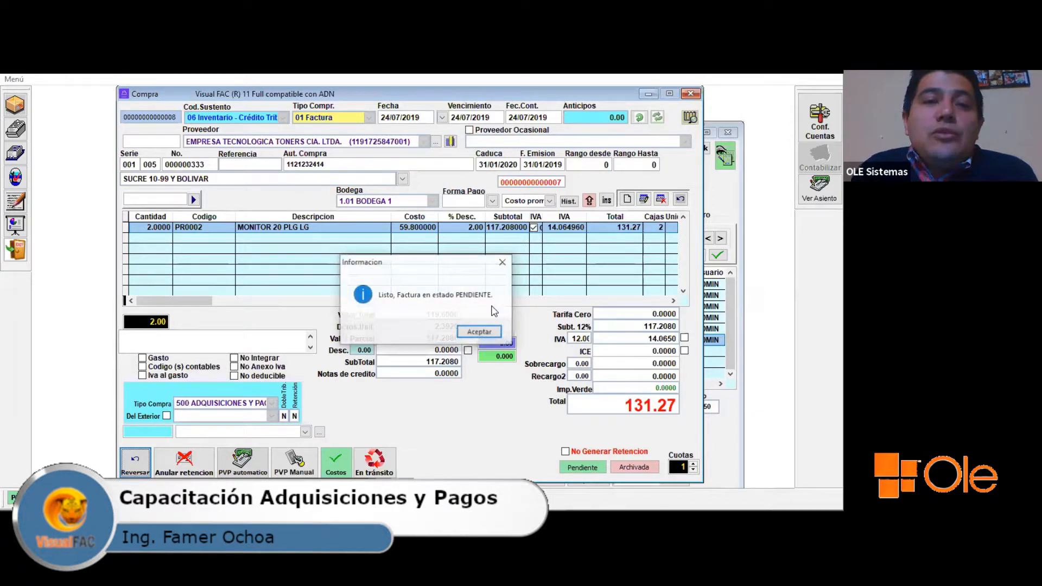
pyautogui.click(479, 332)
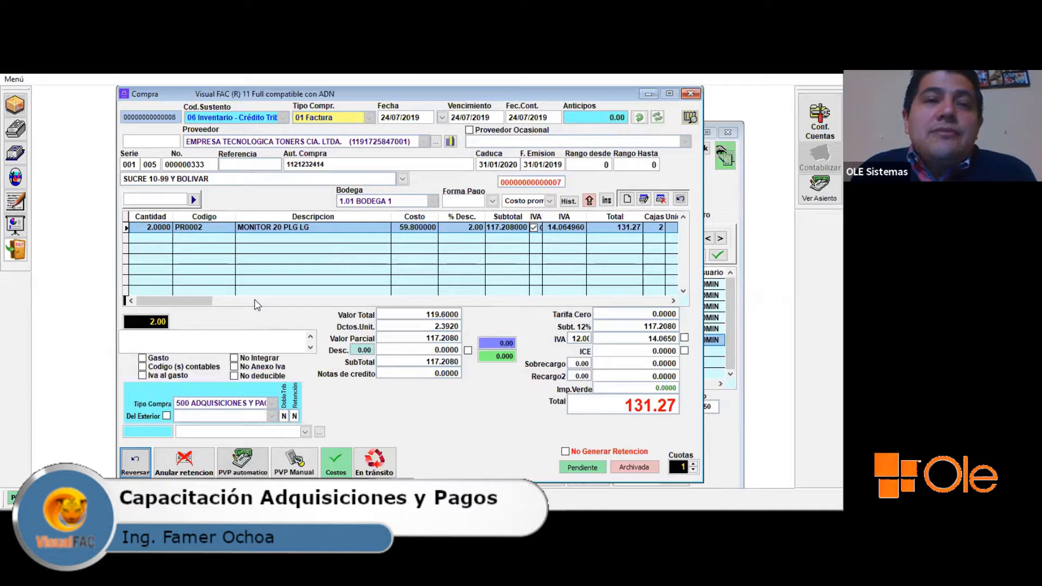
# - Annul the purchase's withholding, entering the administrator password and the note PRUEBA
pyautogui.click(187, 462)
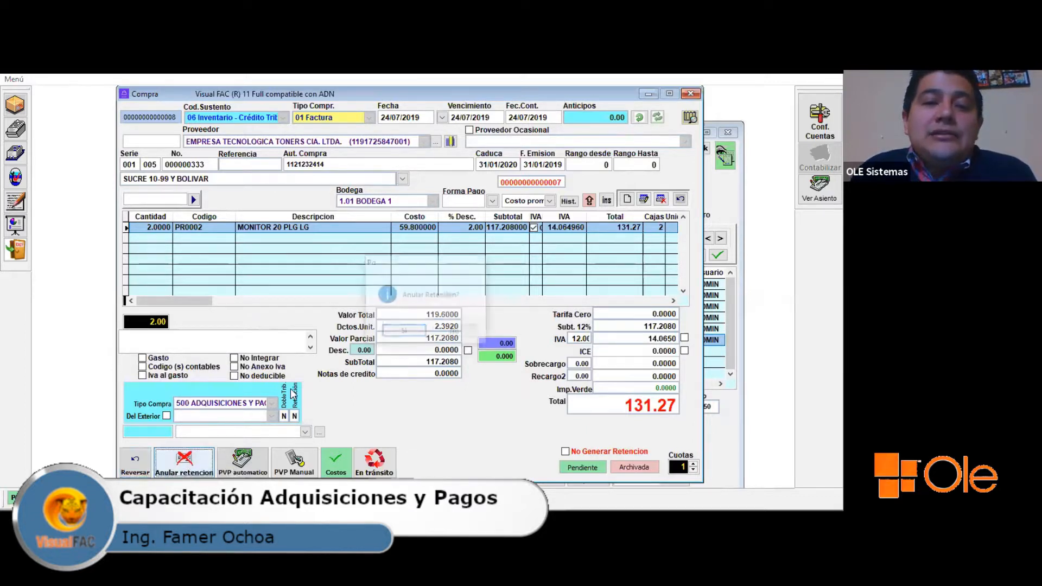
pyautogui.click(410, 331)
pyautogui.write('****')
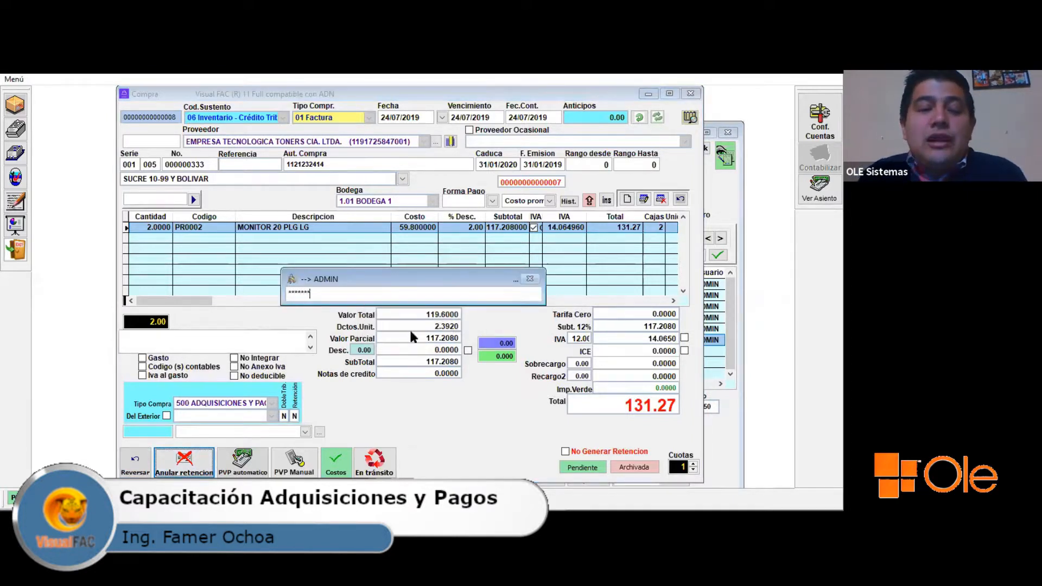
pyautogui.press('Return')
pyautogui.write('PRUEBA')
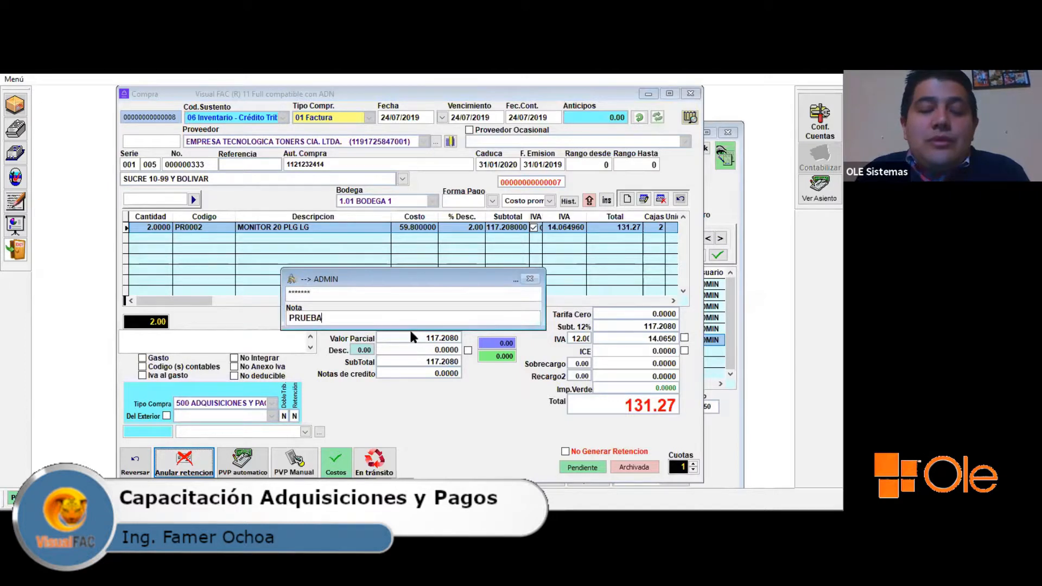
pyautogui.press('Return')
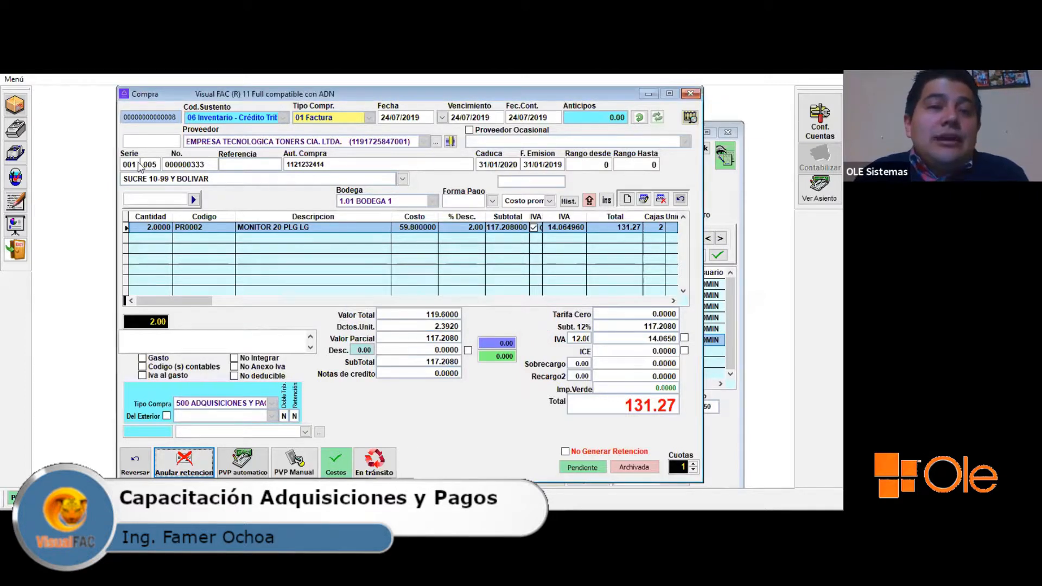
pyautogui.click(156, 165)
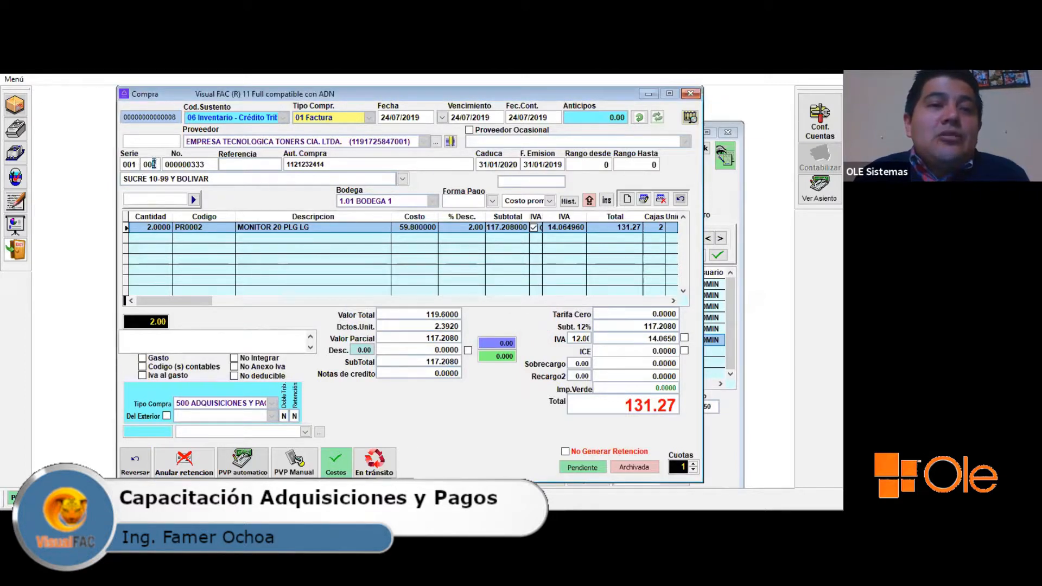
# - Change the second part of the invoice's Serie to 007 and archive the purchase
pyautogui.write('7')
pyautogui.press('Tab')
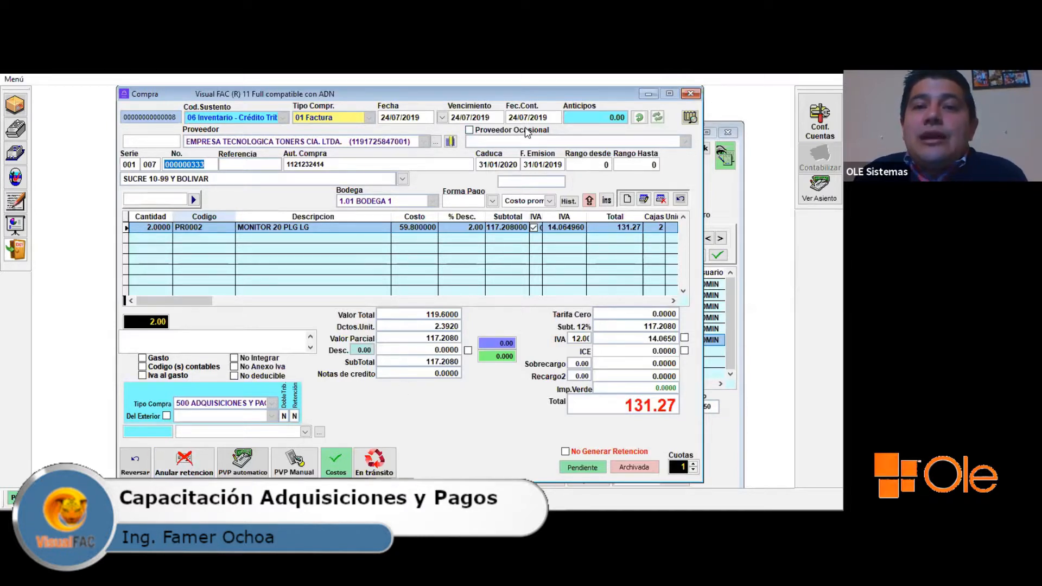
pyautogui.hotkey('alt', 'Tab')
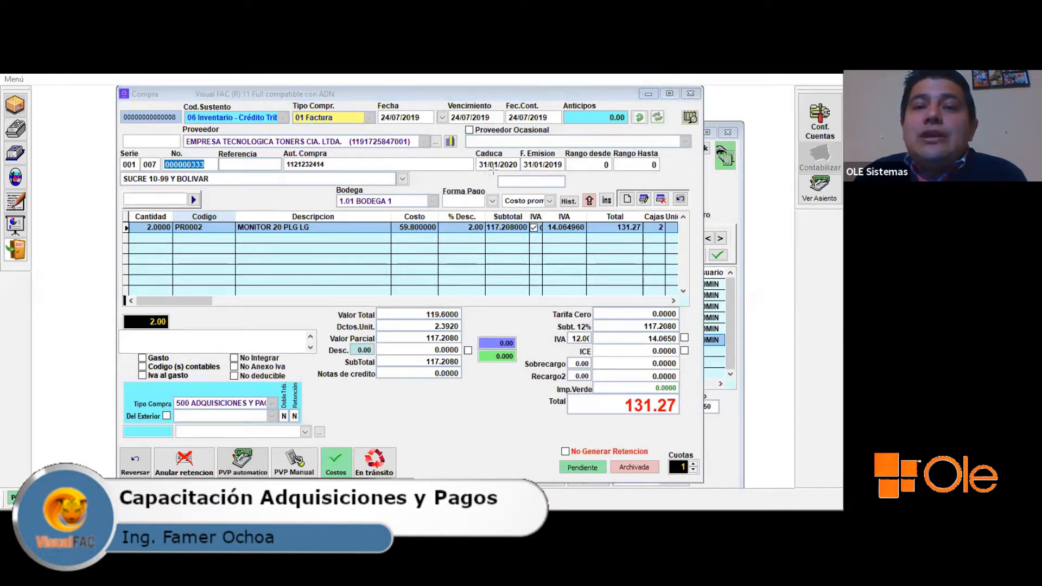
pyautogui.moveTo(493, 170)
pyautogui.mouseDown()
pyautogui.moveTo(510, 191)
pyautogui.moveTo(571, 190)
pyautogui.mouseUp()
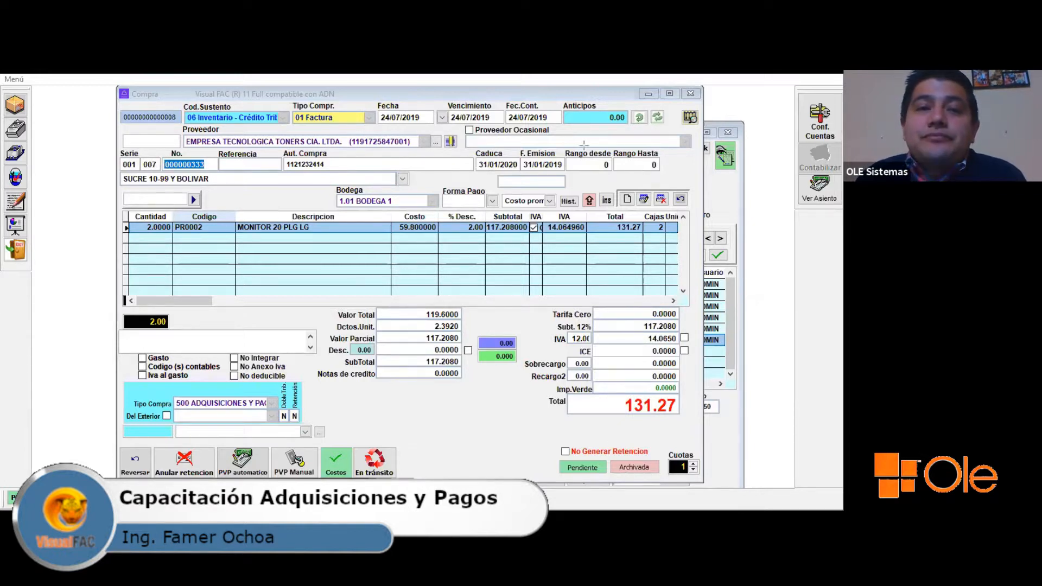
pyautogui.click(638, 460)
pyautogui.click(405, 331)
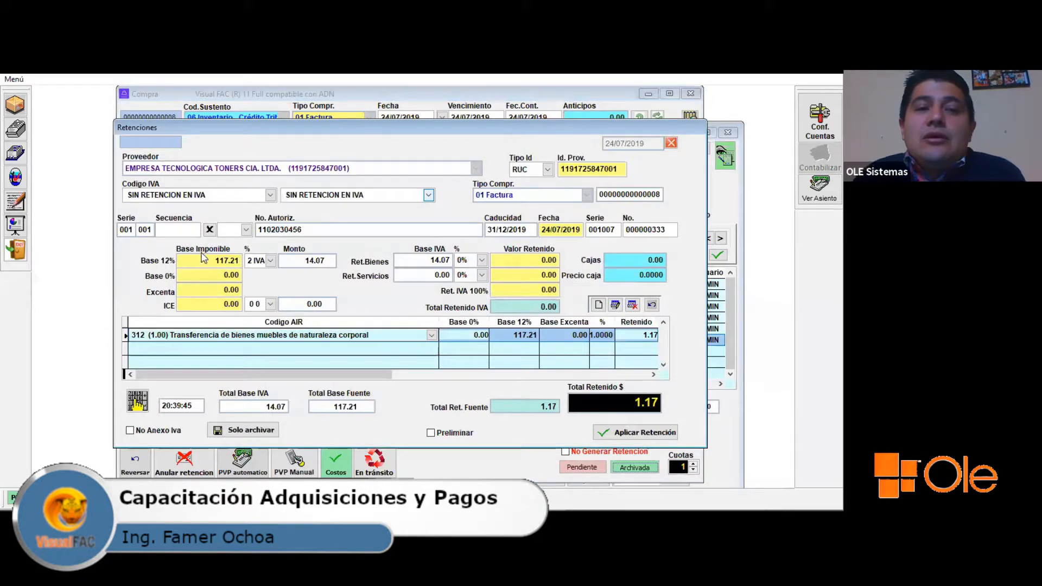
# - Enter withholding sequence 508, keep AIR code 312 for transfer of movable goods, and apply the withholding
pyautogui.write('508')
pyautogui.press('Return')
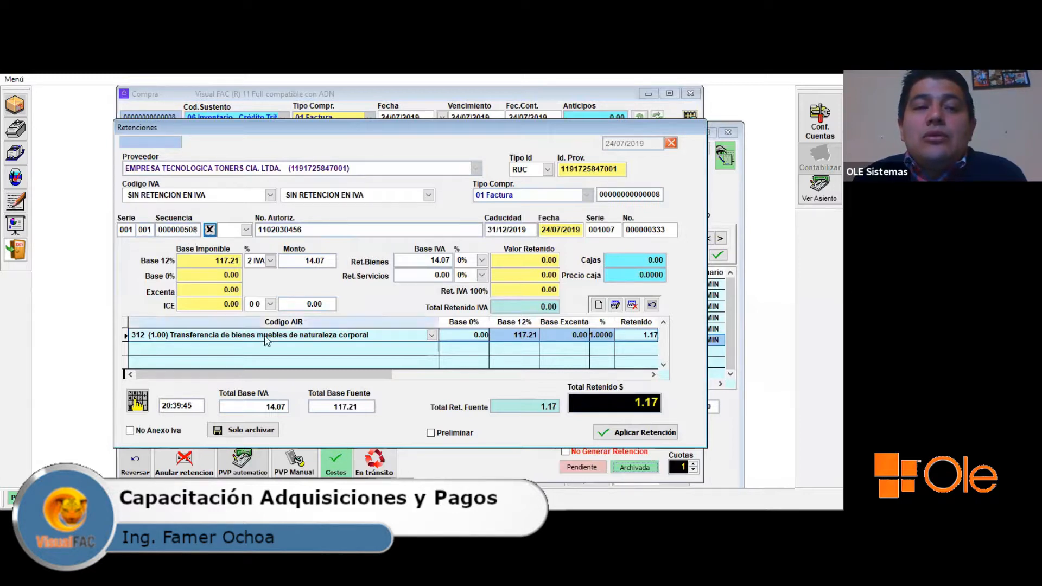
pyautogui.click(348, 340)
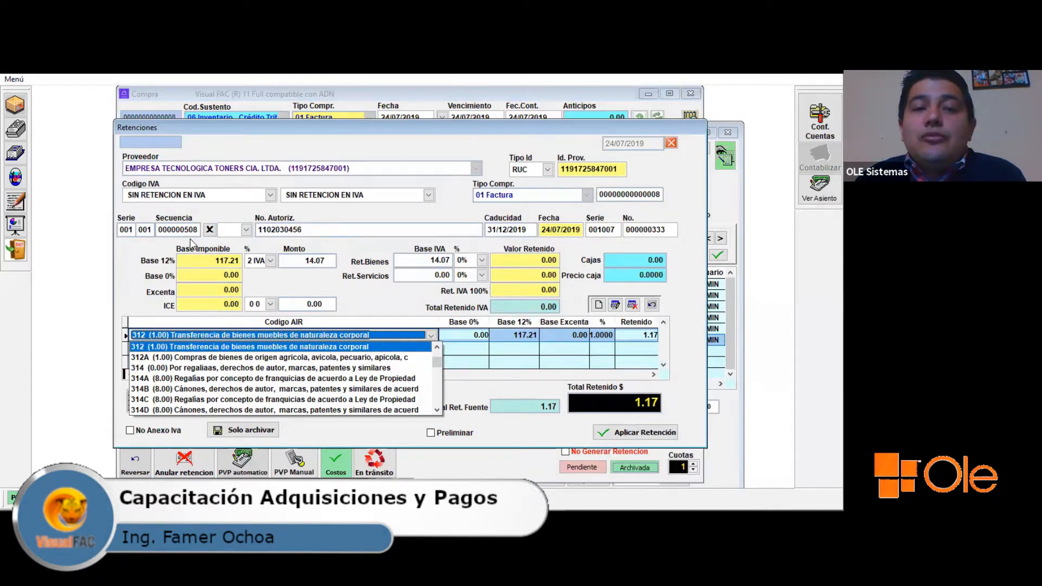
pyautogui.click(502, 250)
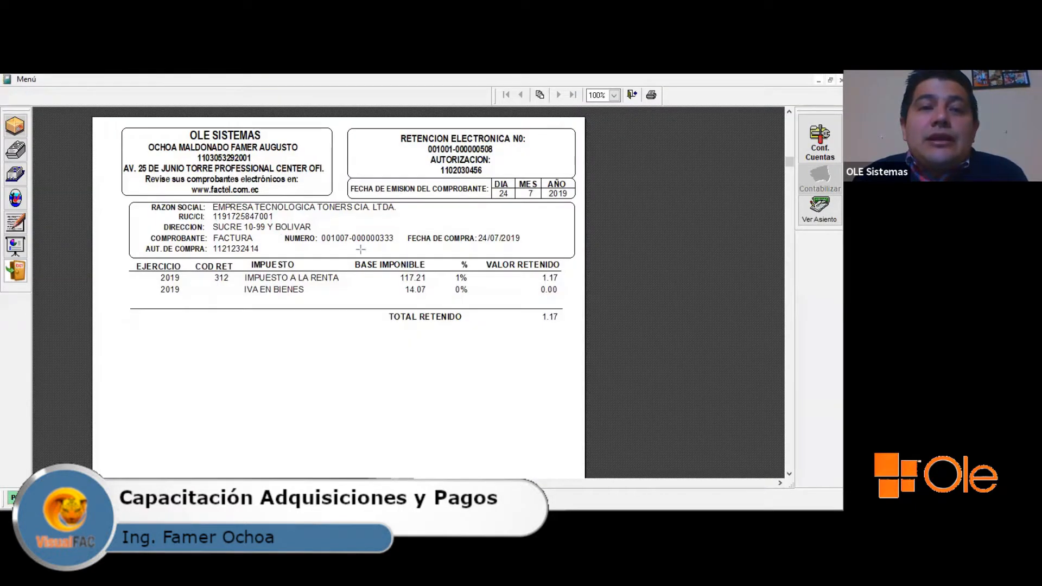
# - Check the invoice number on the electronic withholding preview, then close it and the purchase to return to the list
pyautogui.moveTo(281, 230); pyautogui.dragTo(398, 246)
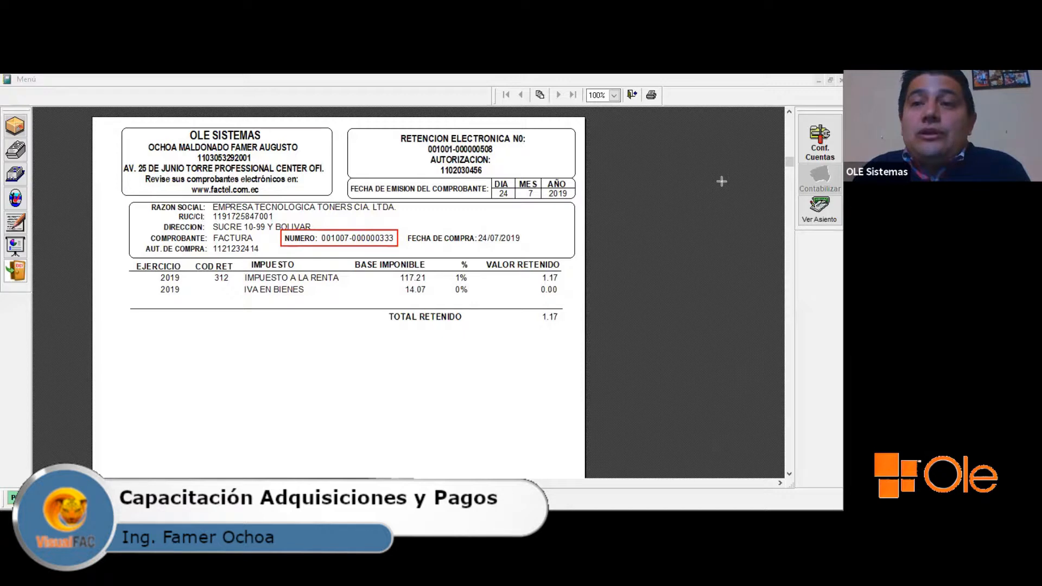
pyautogui.press('Delete')
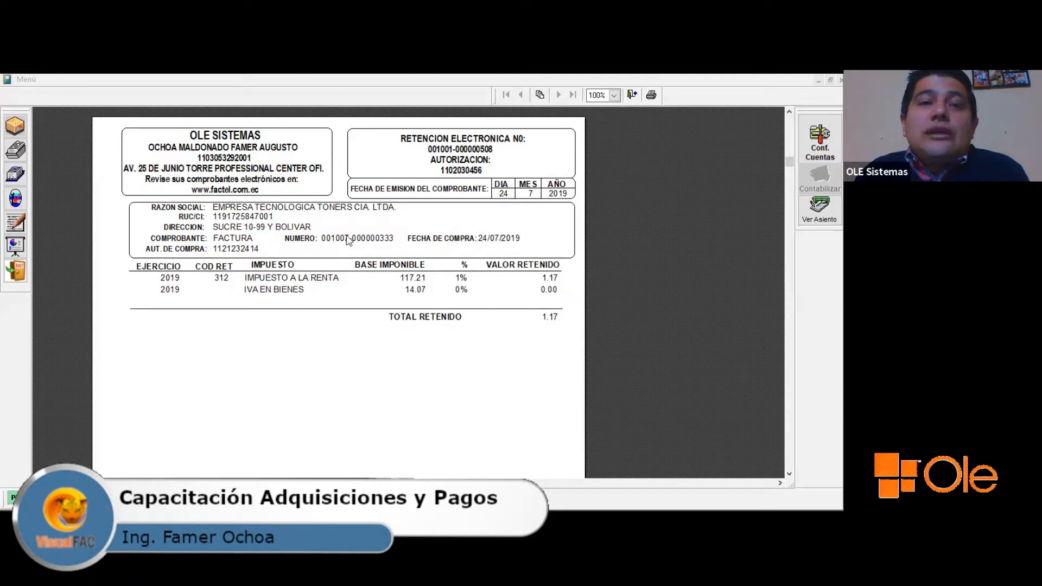
pyautogui.press('Escape')
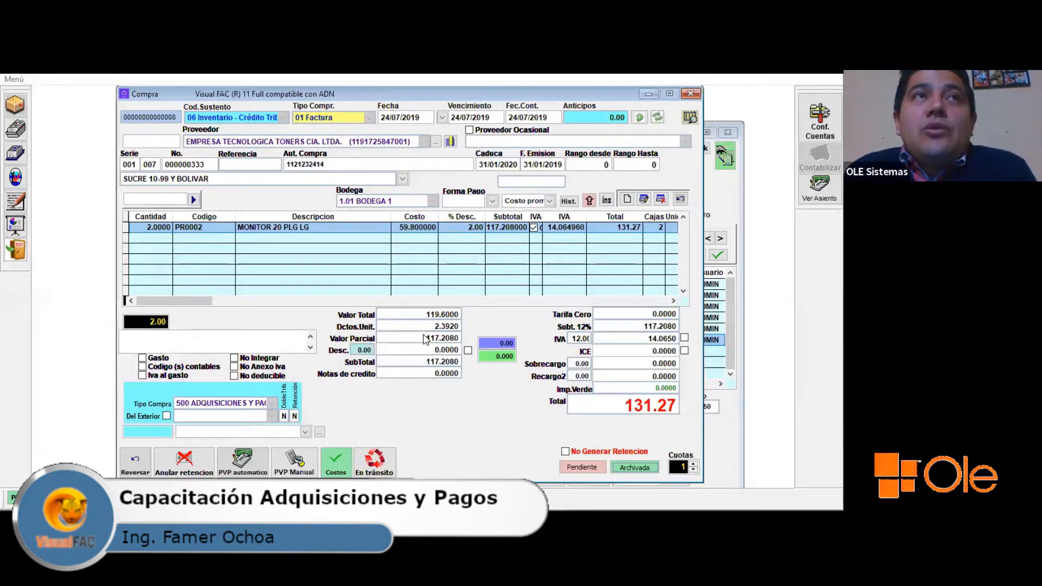
pyautogui.press('Escape')
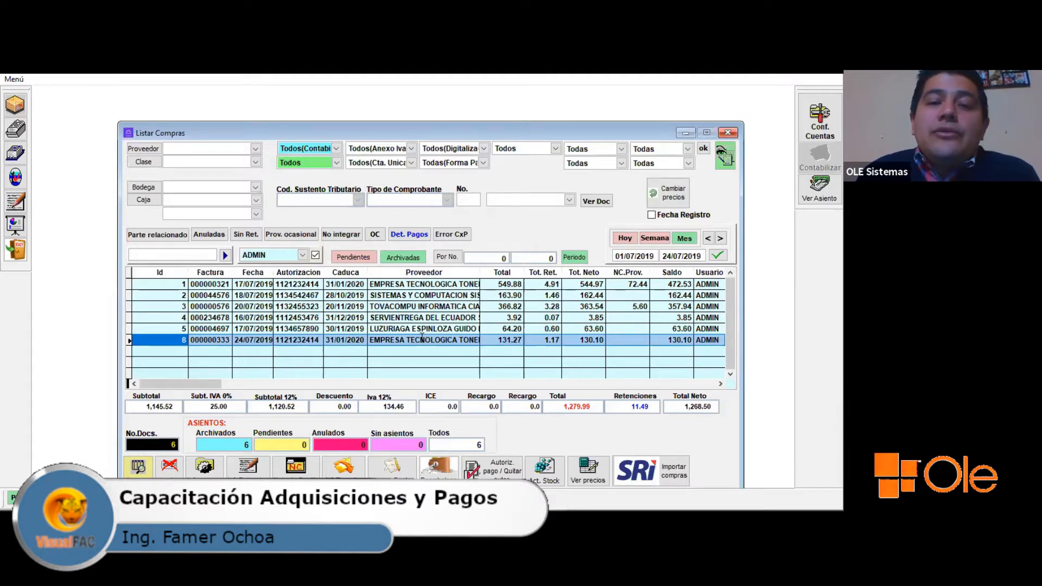
# - Open the purchase of invoice 000000333 and reverse it, entering the password and the note PRUEBA
pyautogui.click(448, 340)
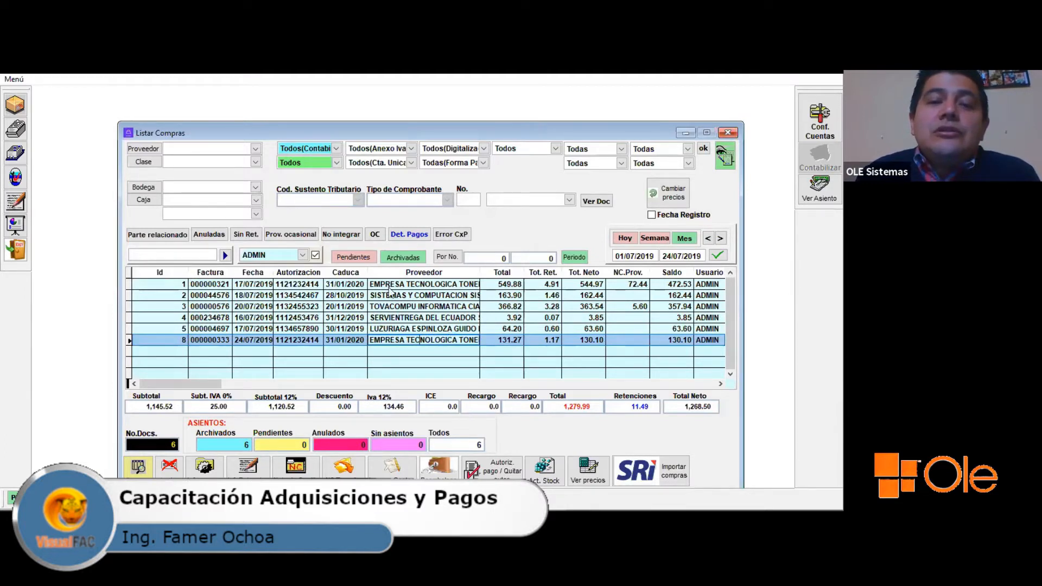
pyautogui.doubleClick(435, 339)
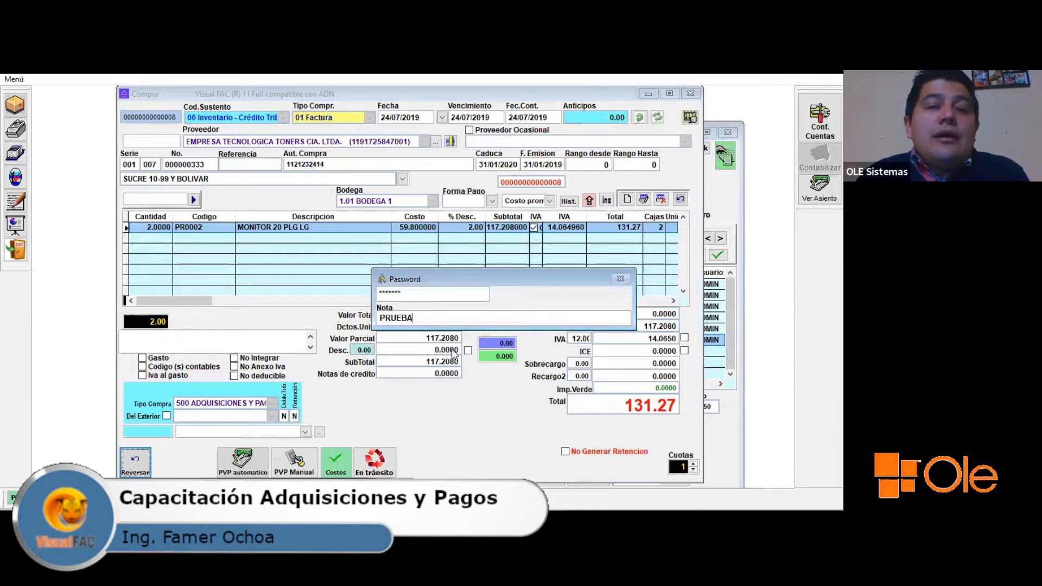
pyautogui.press('Return')
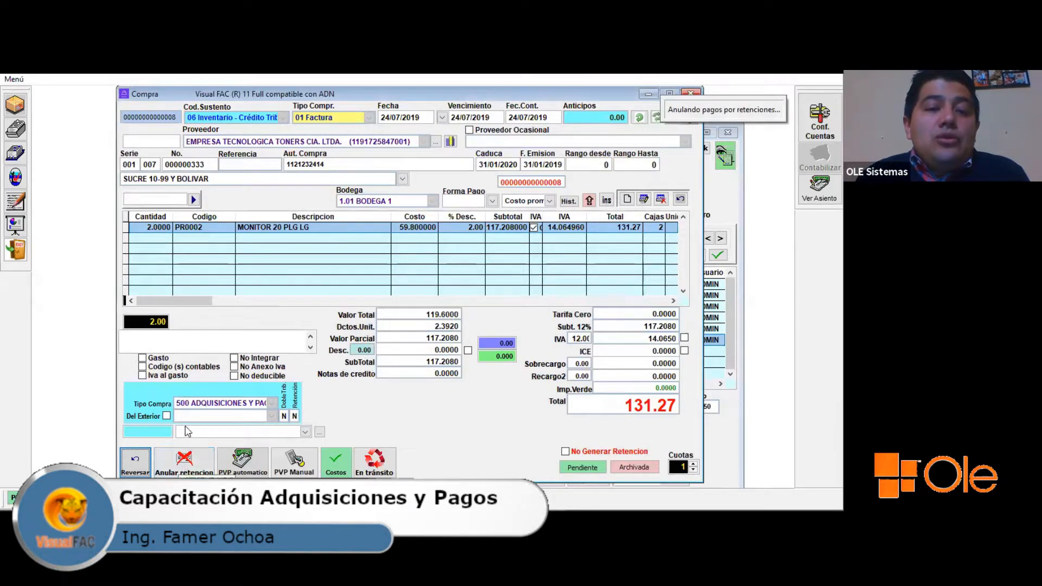
pyautogui.press('Return')
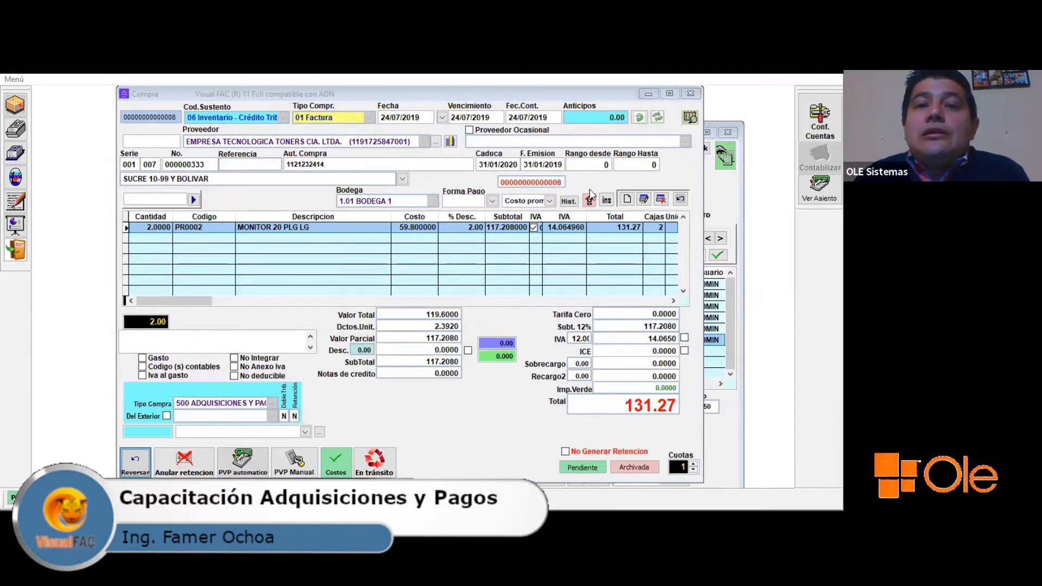
# - Try to delete the MONITOR 20 PLG LG line from the reversed purchase and decline the deletion
pyautogui.moveTo(493, 171); pyautogui.dragTo(570, 192)
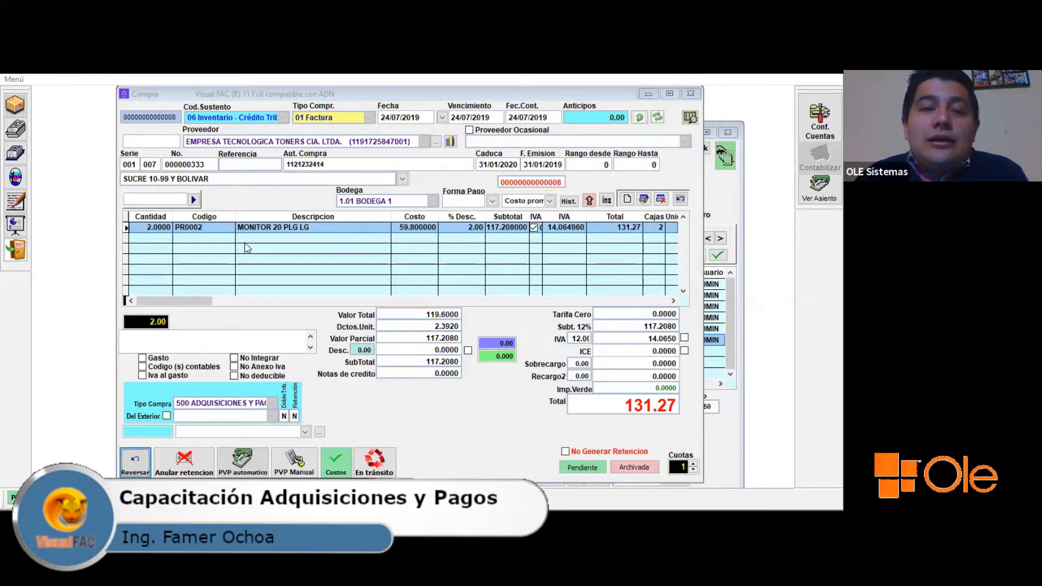
pyautogui.click(271, 228)
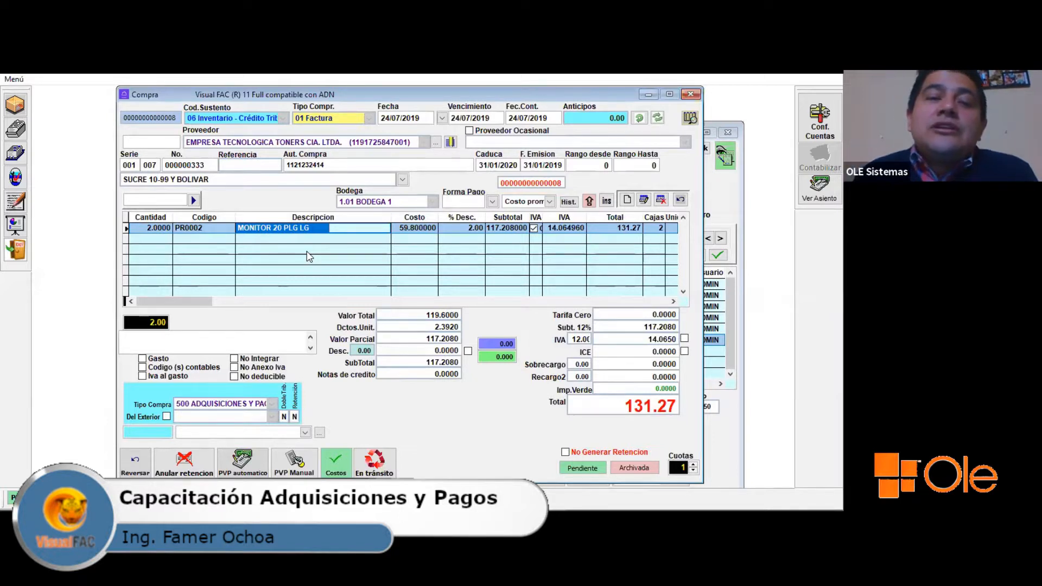
pyautogui.click(661, 200)
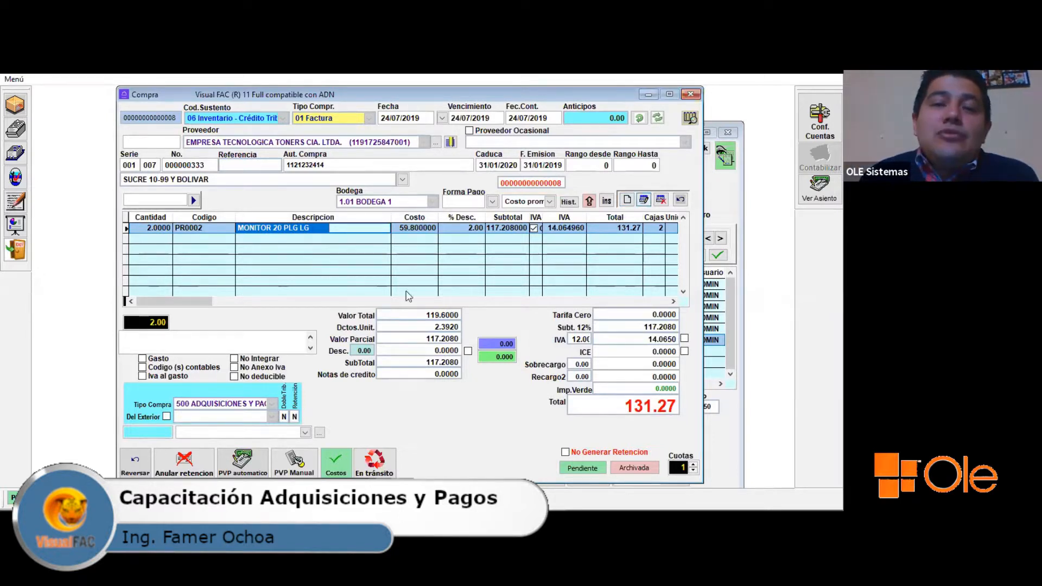
pyautogui.click(456, 332)
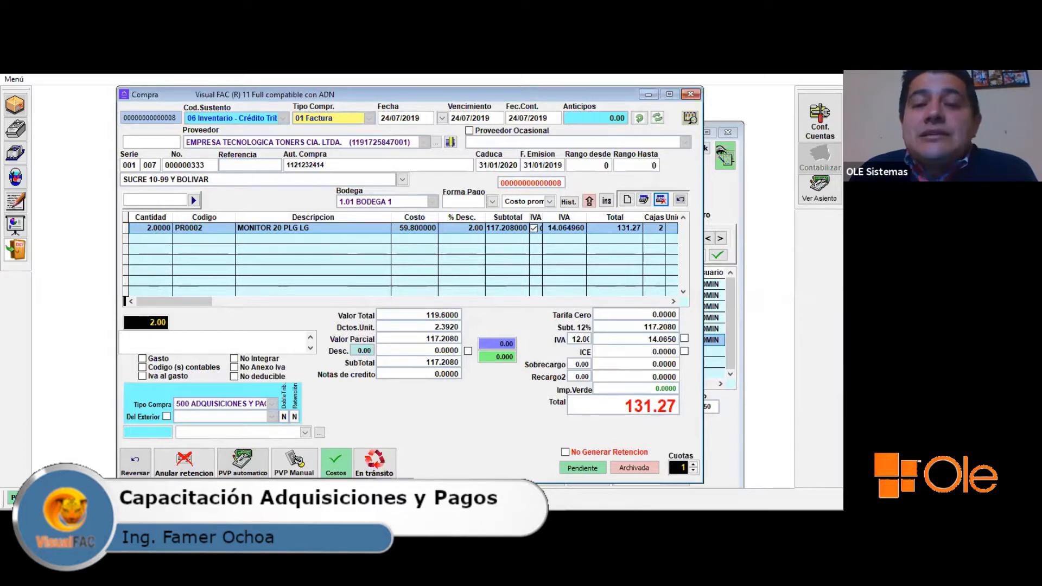
# - Archive the reversed purchase again, apply its existing withholding, answer the print request and return to the purchase list
pyautogui.click(646, 468)
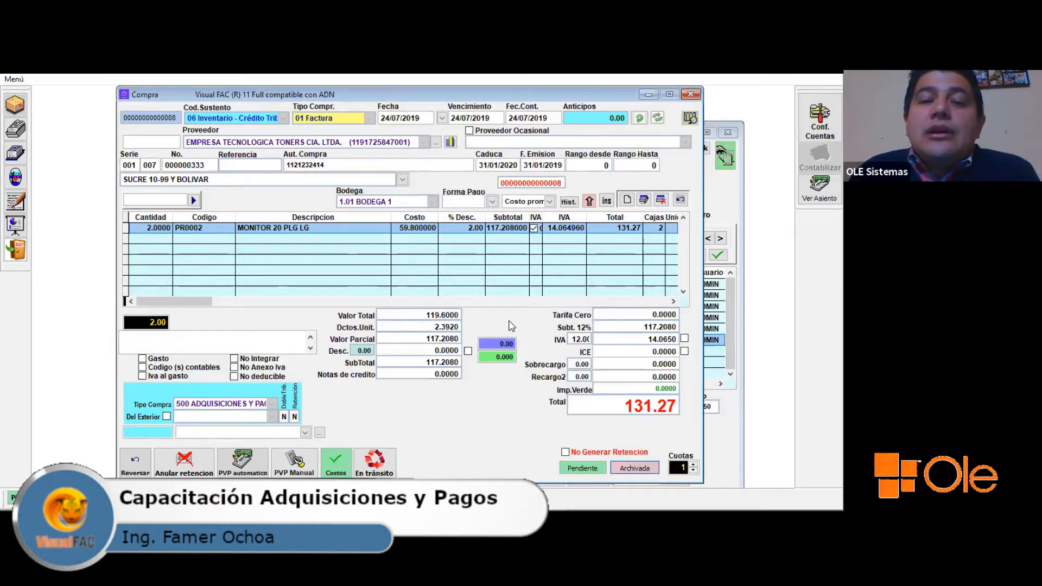
pyautogui.press('space')
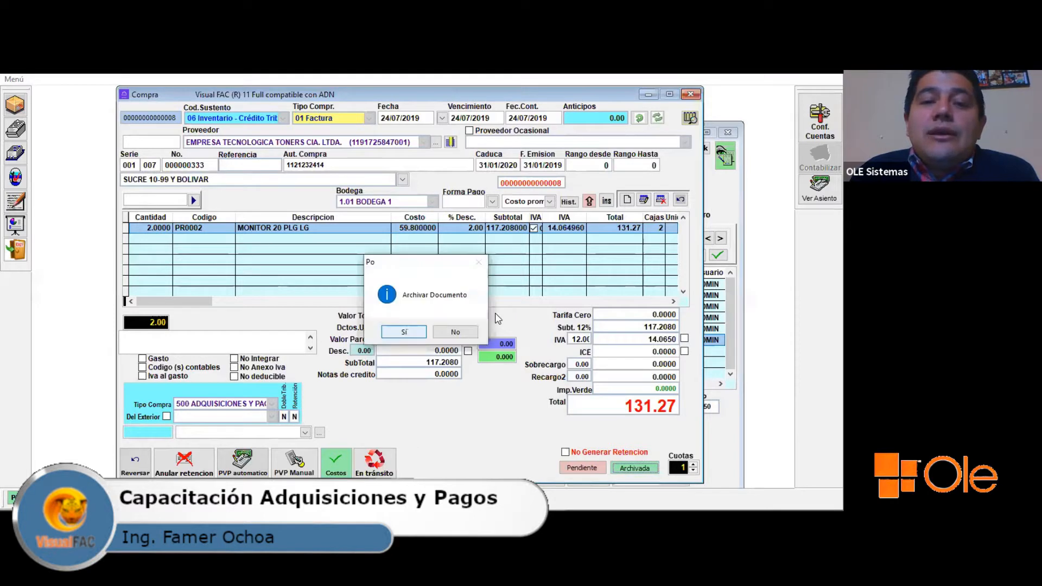
pyautogui.press('Return')
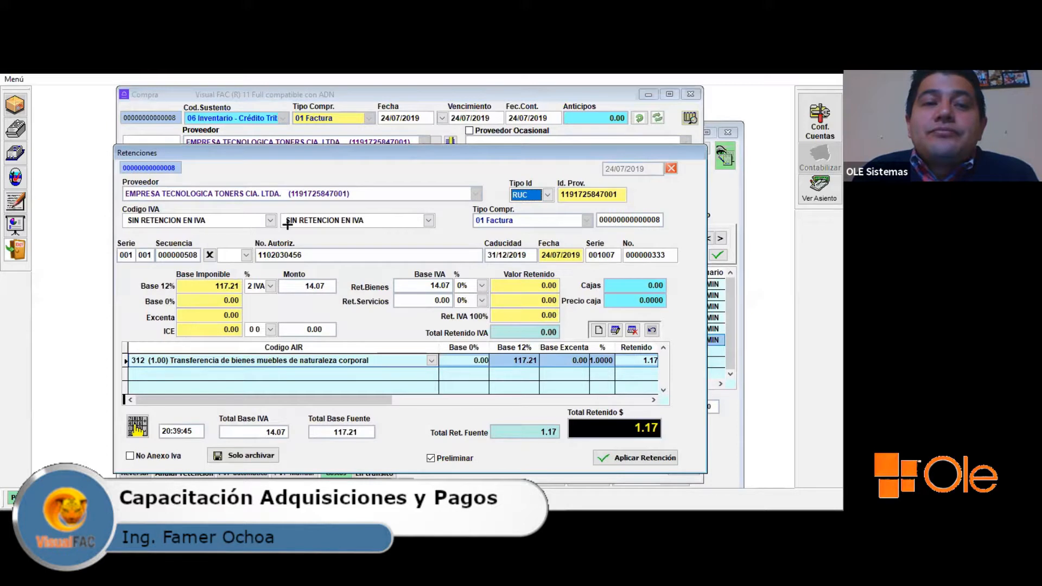
pyautogui.hotkey('ctrl', '2')
pyautogui.moveTo(196, 245); pyautogui.dragTo(285, 224)
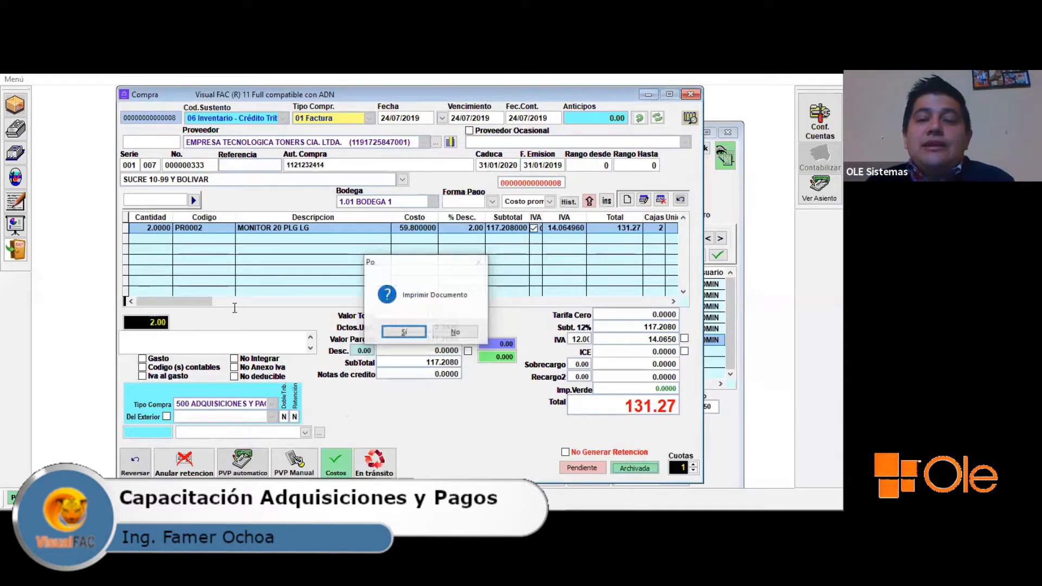
pyautogui.press('Return')
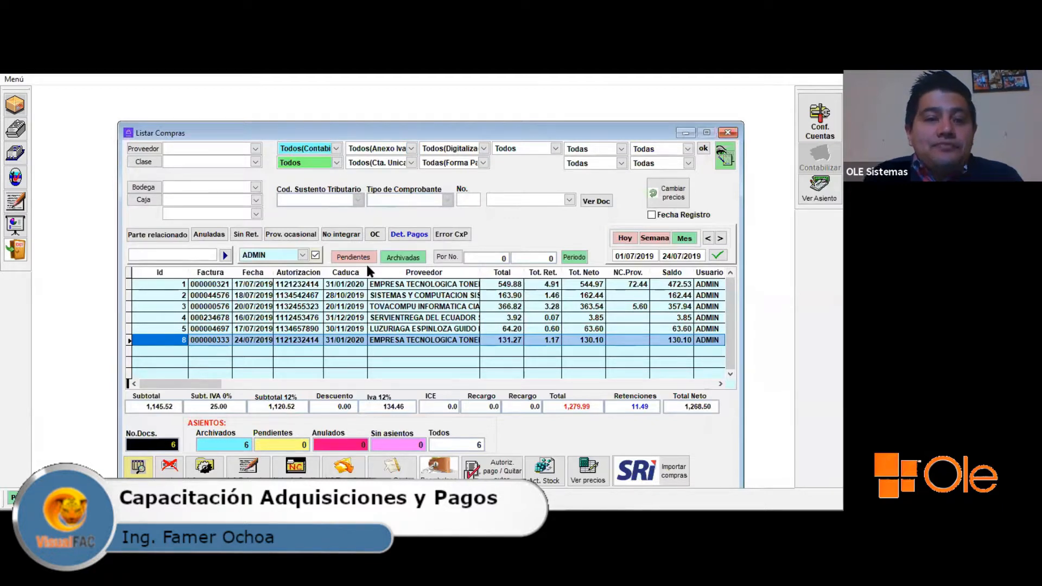
# - Select invoice 000000333 in the purchase list, start annulling the purchase and decline the confirmation
pyautogui.click(348, 340)
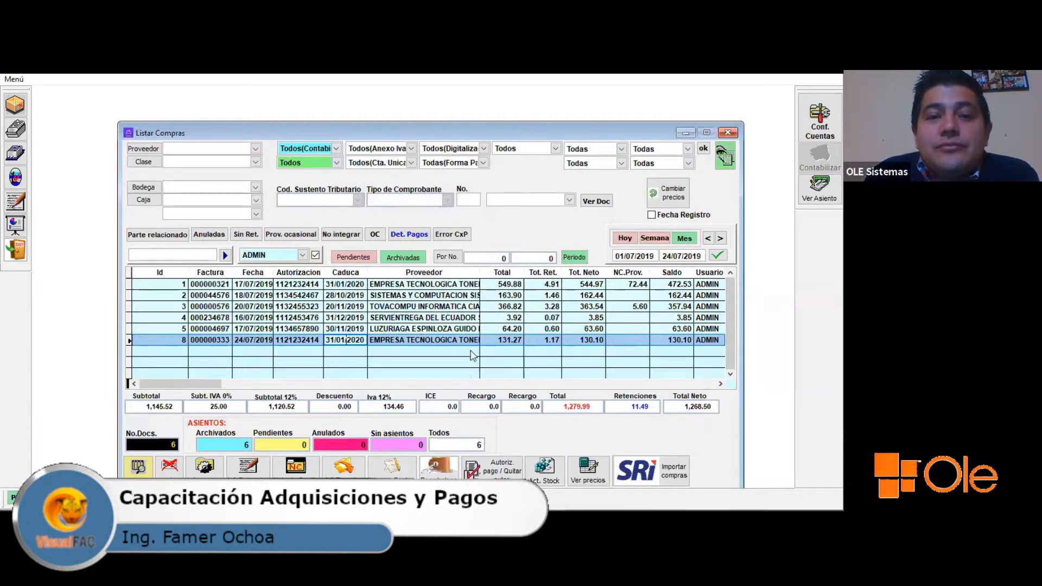
pyautogui.click(489, 330)
pyautogui.click(454, 332)
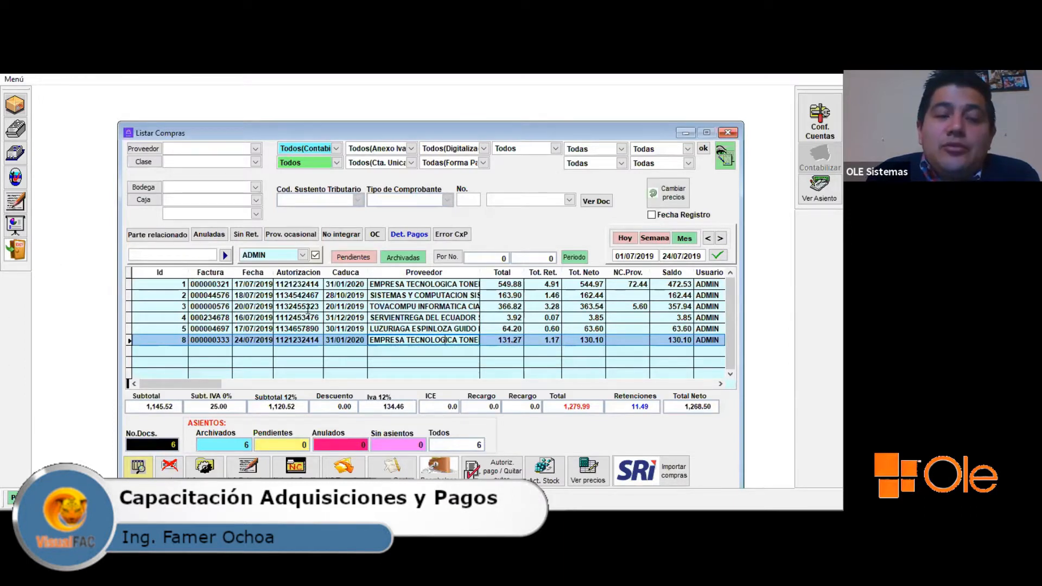
pyautogui.moveTo(556, 342); pyautogui.dragTo(544, 342)
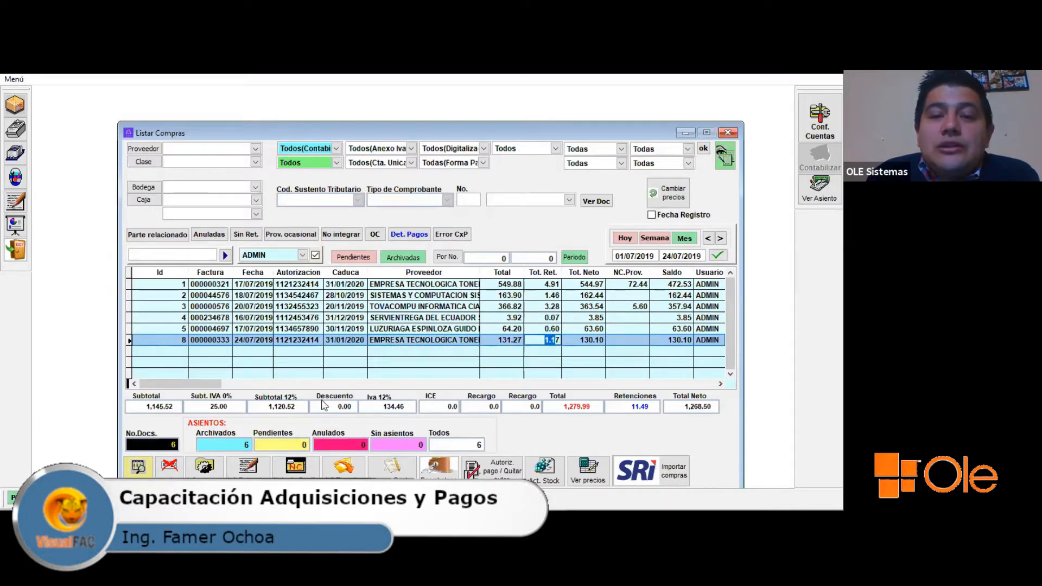
pyautogui.click(177, 471)
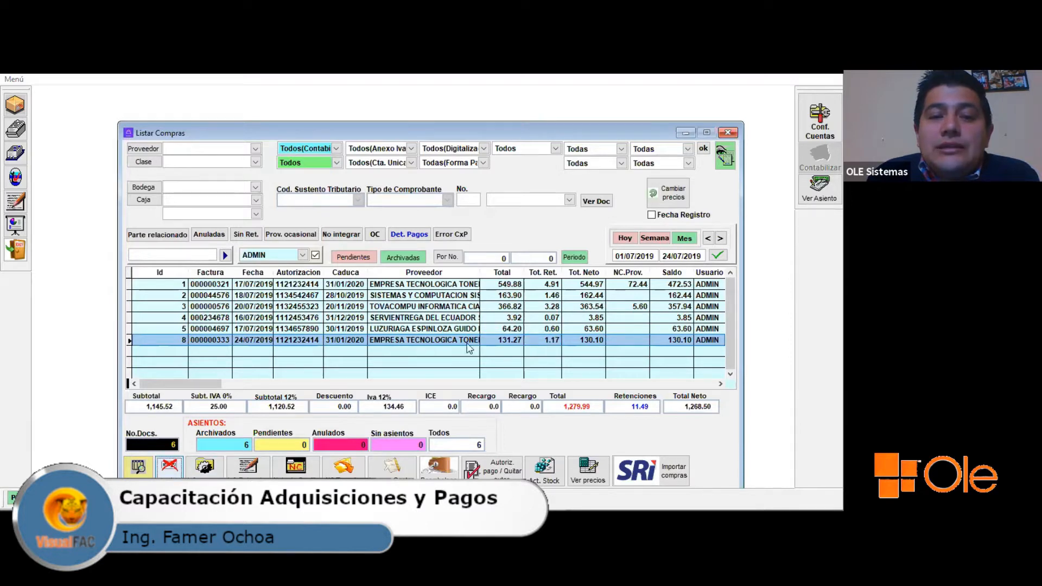
pyautogui.click(488, 332)
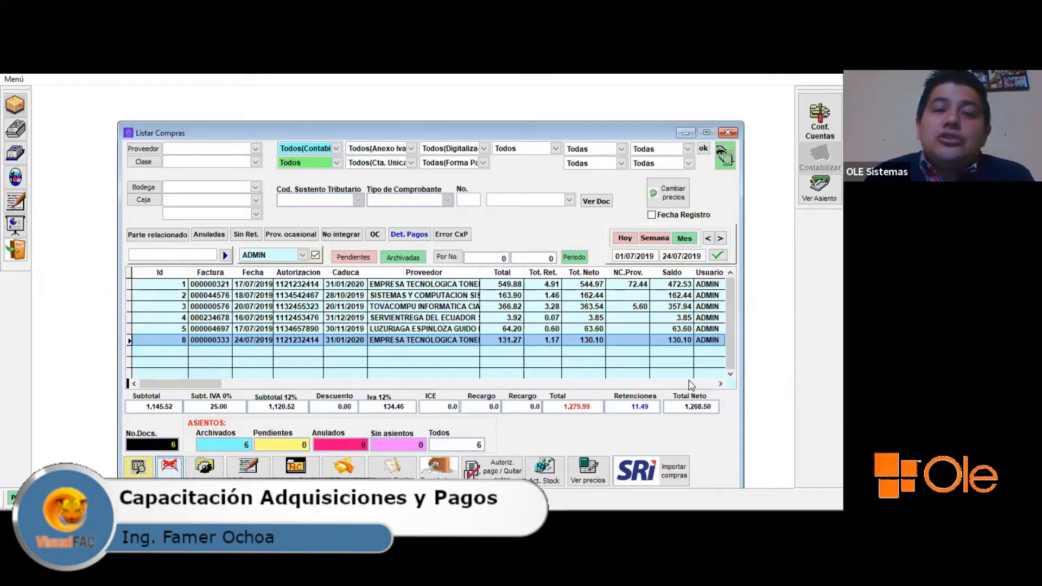
pyautogui.click(431, 287)
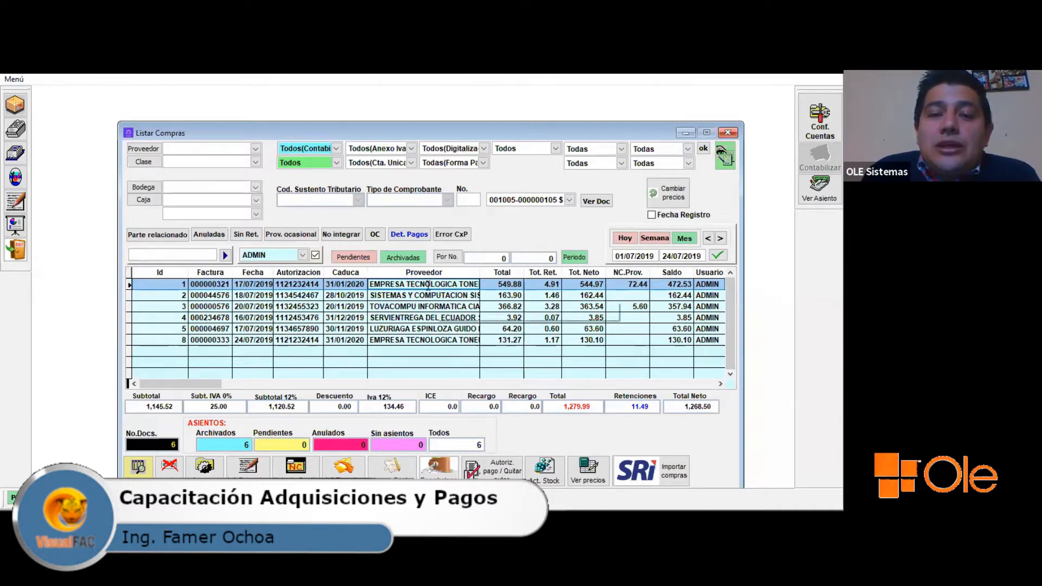
pyautogui.moveTo(452, 283); pyautogui.dragTo(366, 279)
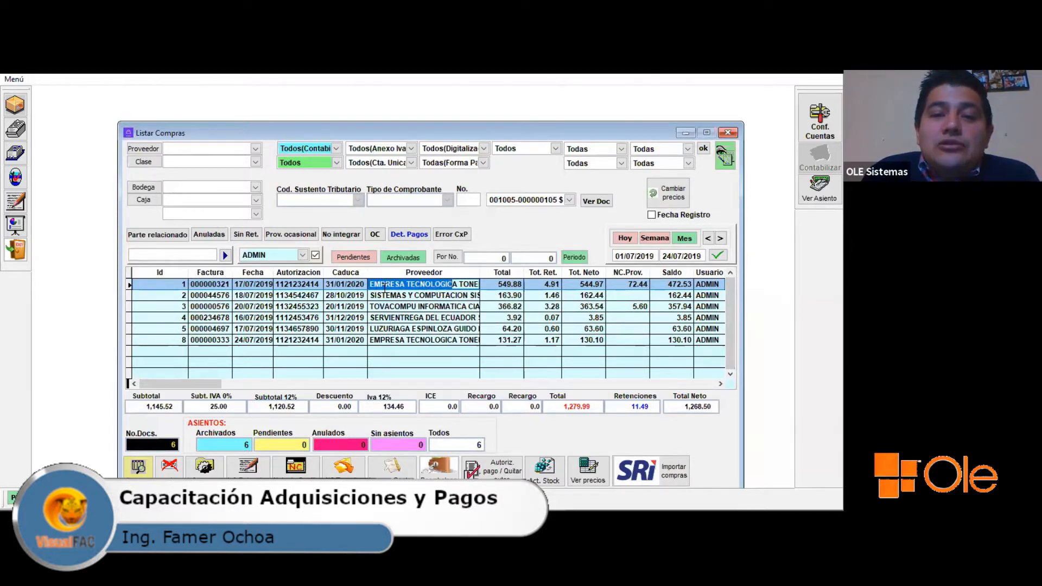
pyautogui.click(385, 284)
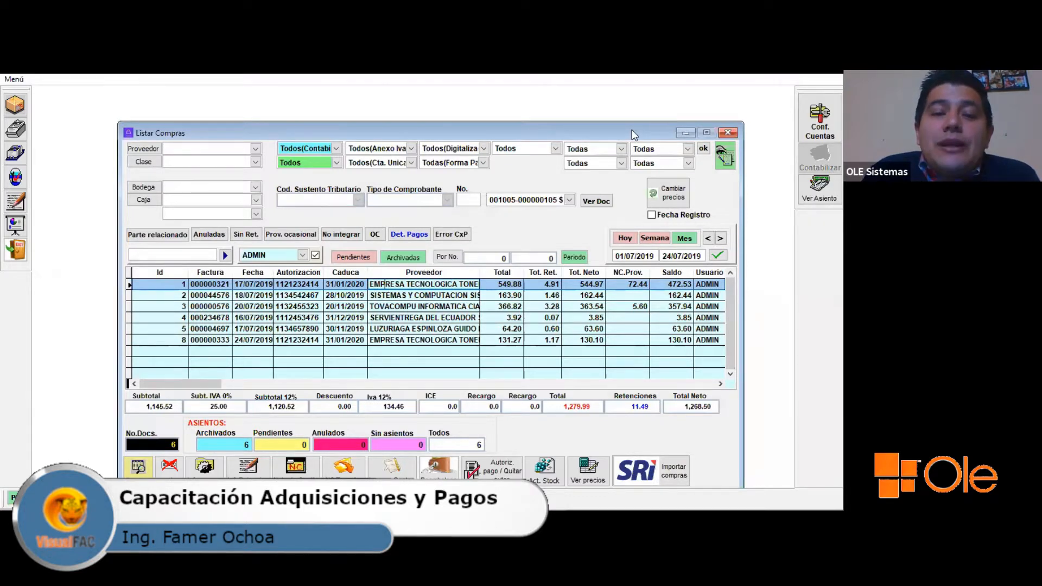
pyautogui.moveTo(347, 387); pyautogui.dragTo(311, 457)
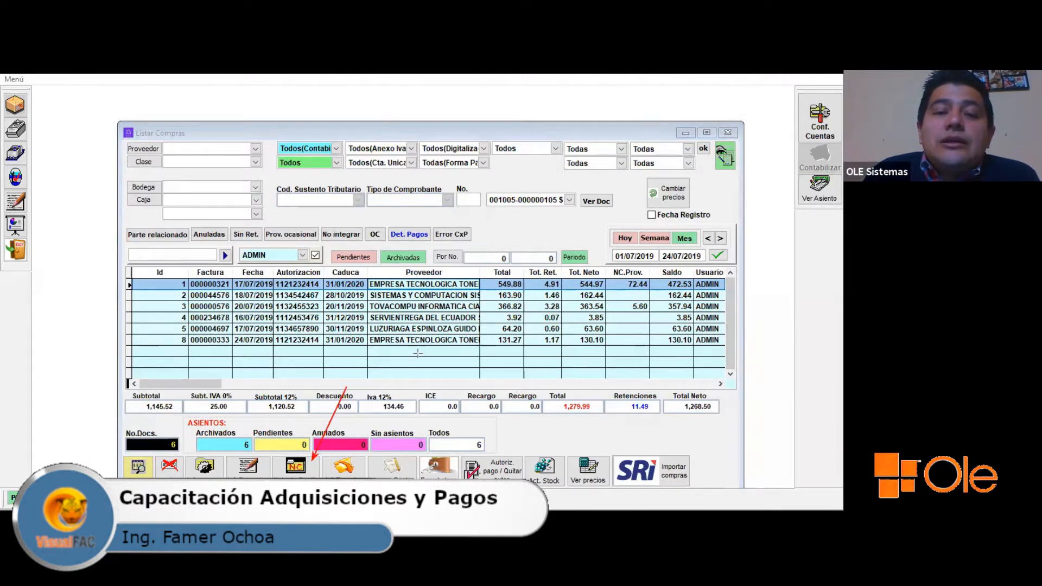
pyautogui.hotkey('ctrl', 'z')
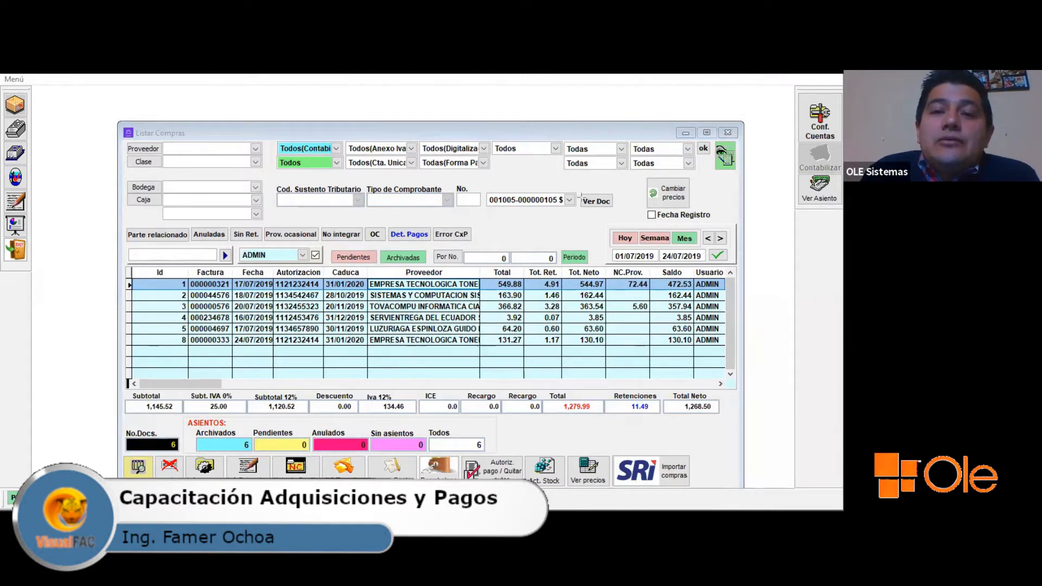
pyautogui.click(596, 201)
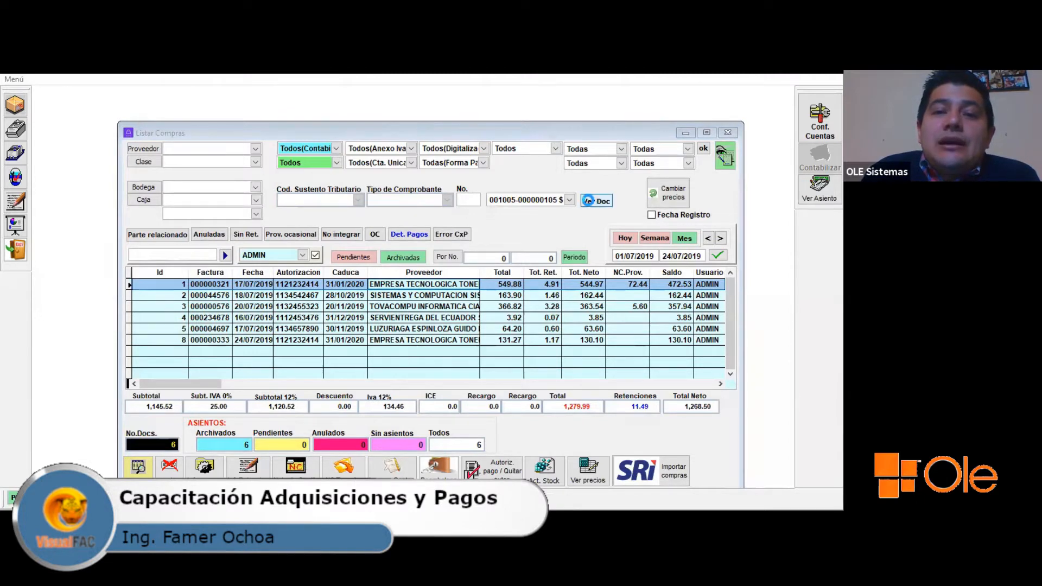
pyautogui.click(509, 342)
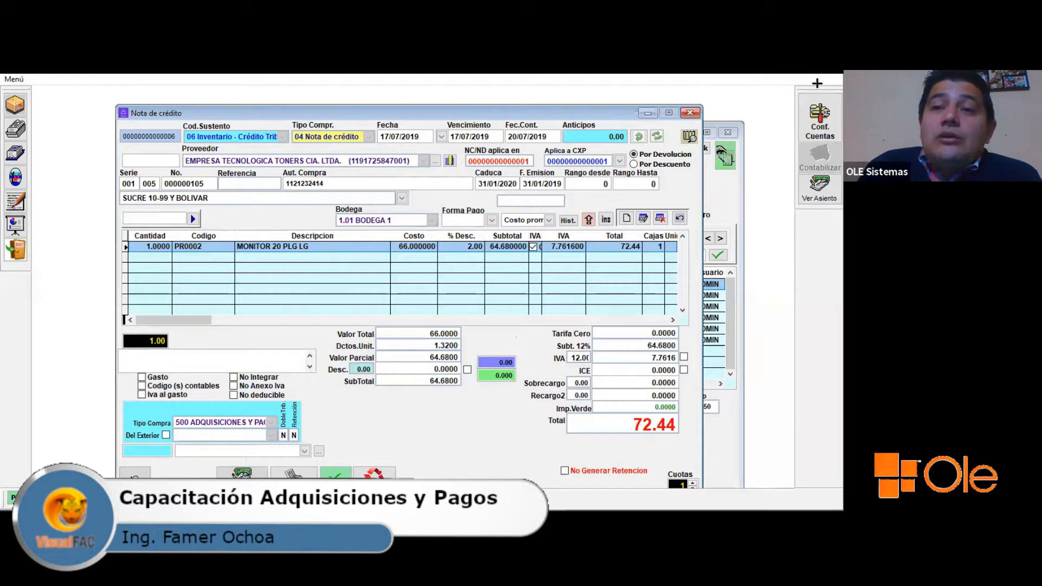
pyautogui.moveTo(291, 119); pyautogui.dragTo(379, 147)
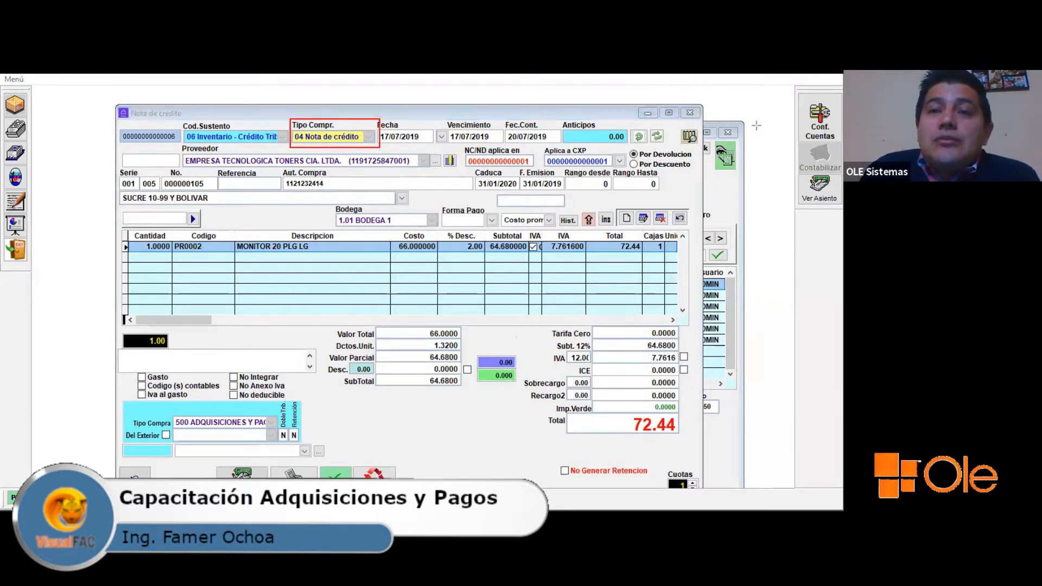
pyautogui.hotkey('ctrl', 'z')
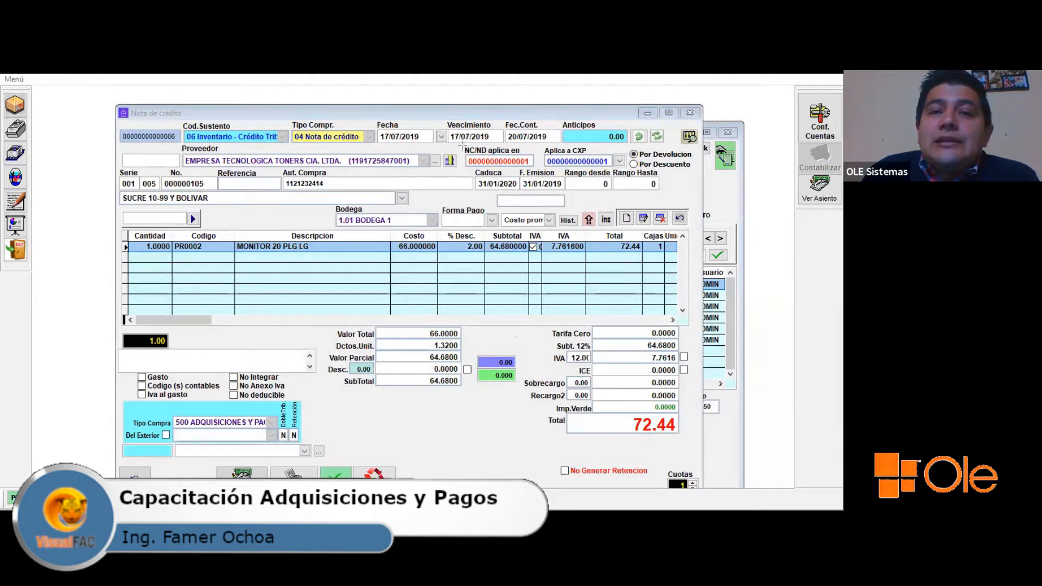
pyautogui.moveTo(462, 145); pyautogui.dragTo(626, 168)
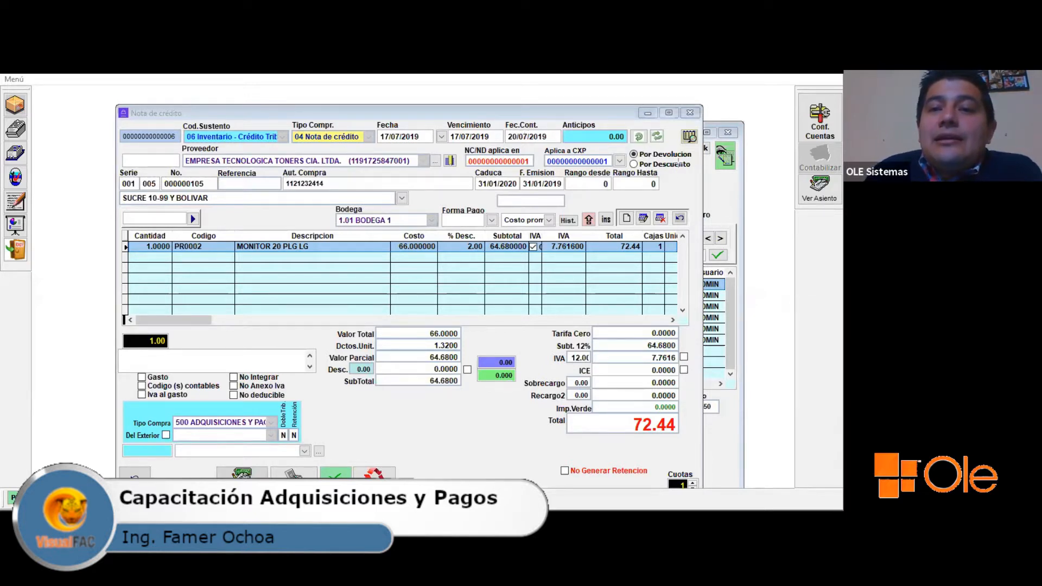
pyautogui.moveTo(626, 147); pyautogui.dragTo(695, 172)
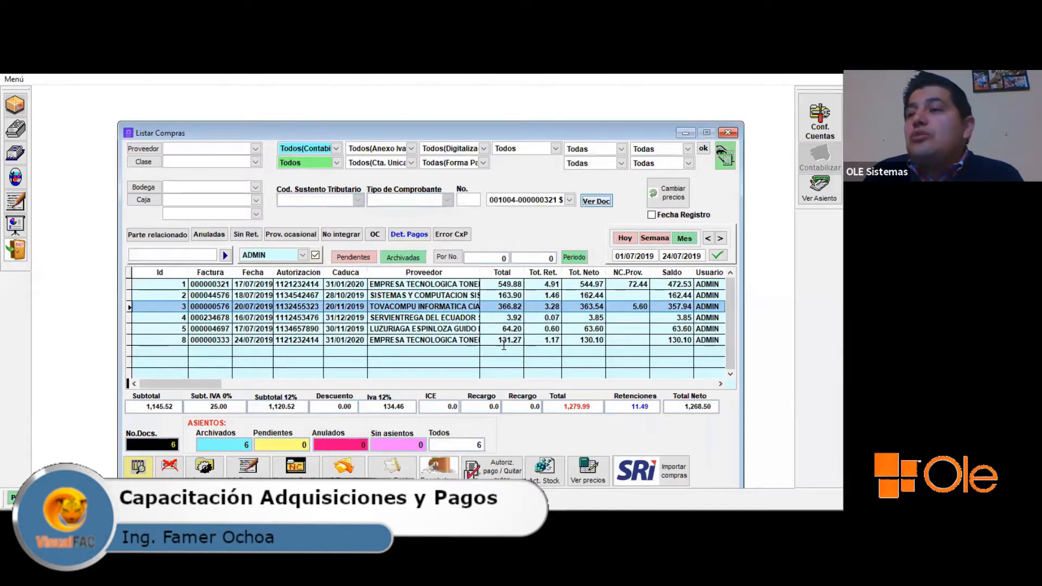
pyautogui.press('Return')
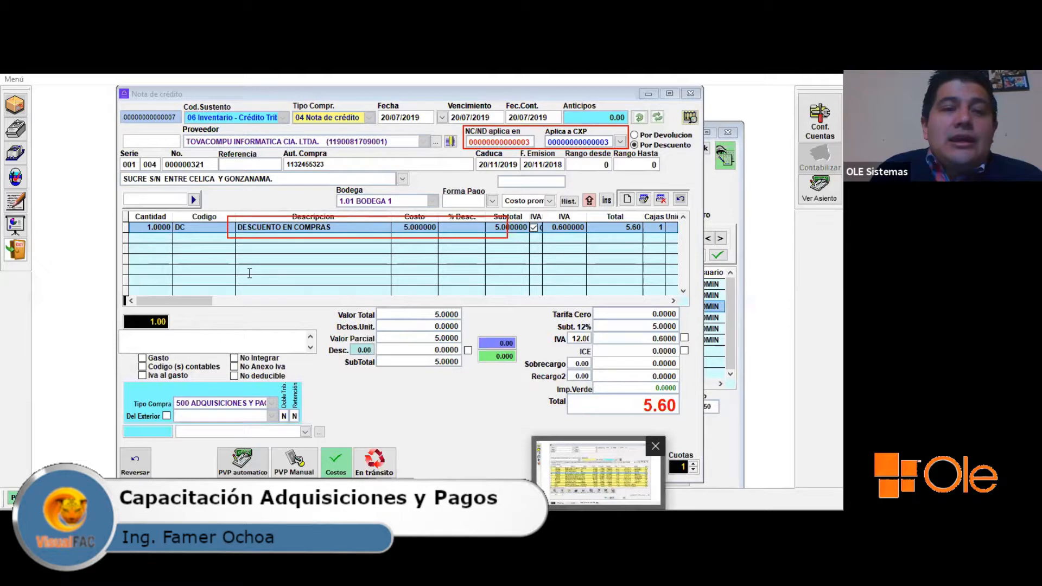
pyautogui.hotkey('alt', 'Tab')
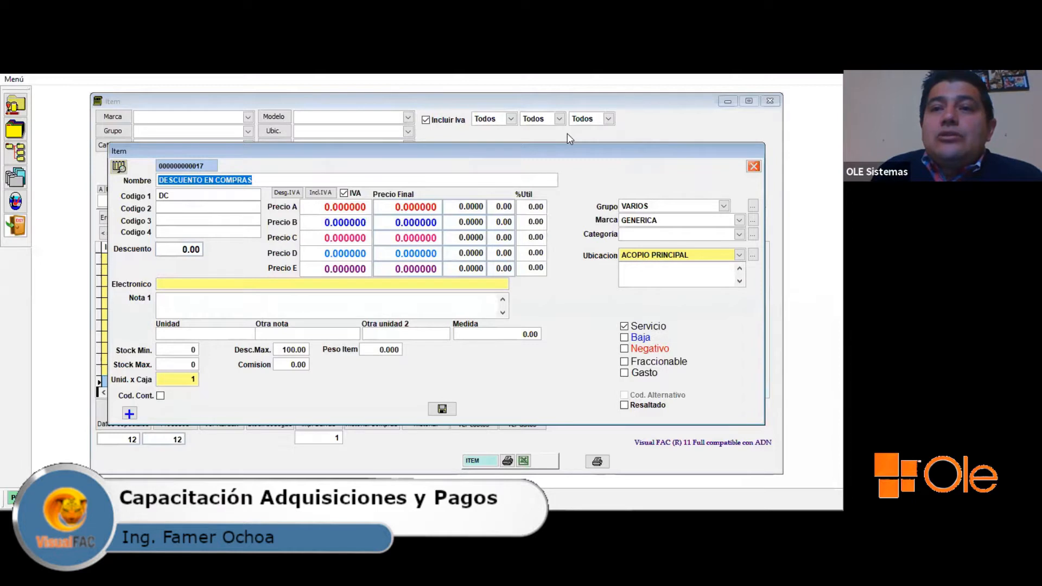
pyautogui.click(269, 179)
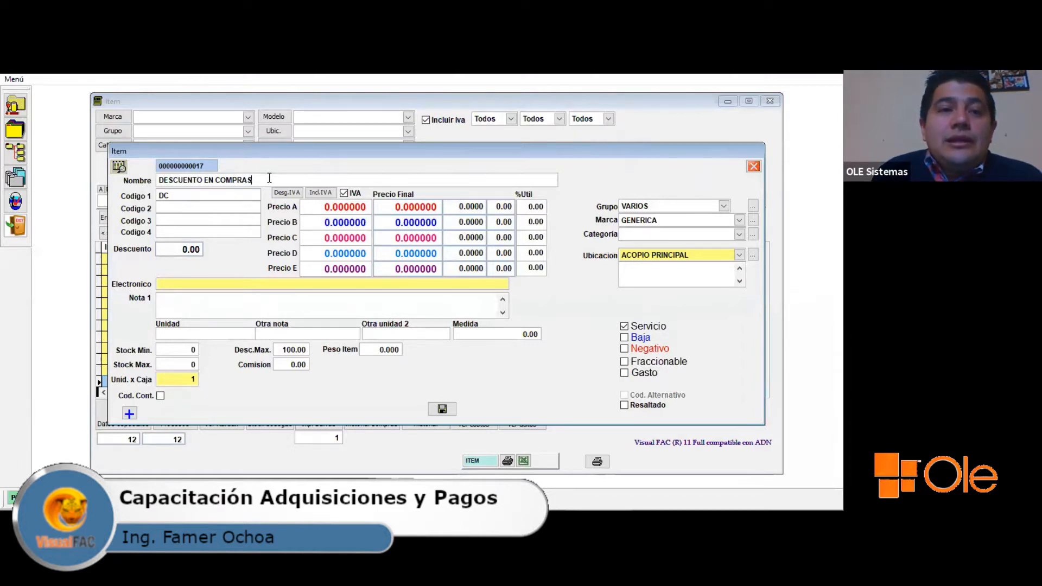
pyautogui.moveTo(270, 179); pyautogui.dragTo(163, 178)
pyautogui.press('Tab')
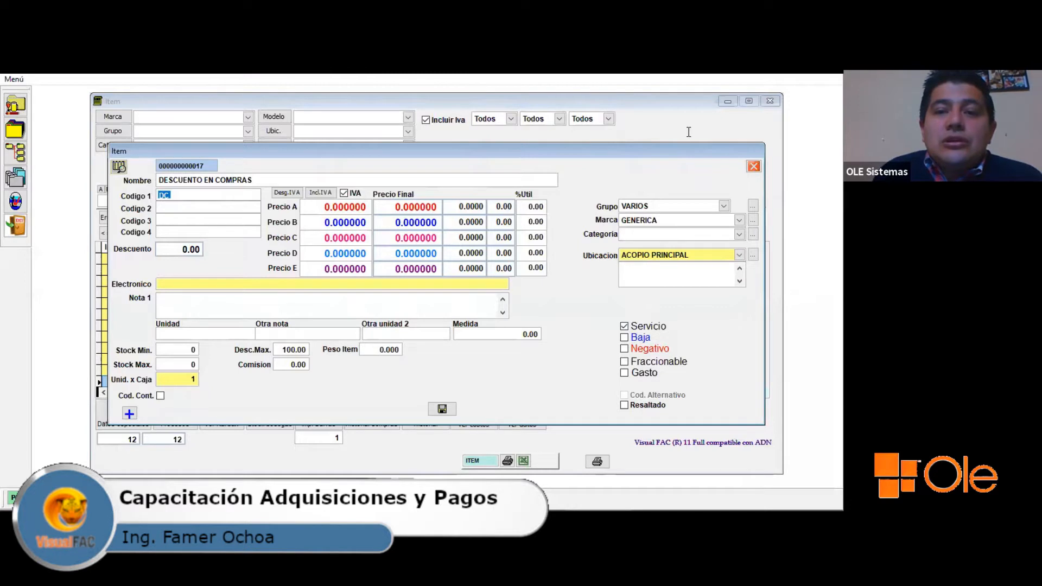
pyautogui.moveTo(580, 290); pyautogui.dragTo(621, 324)
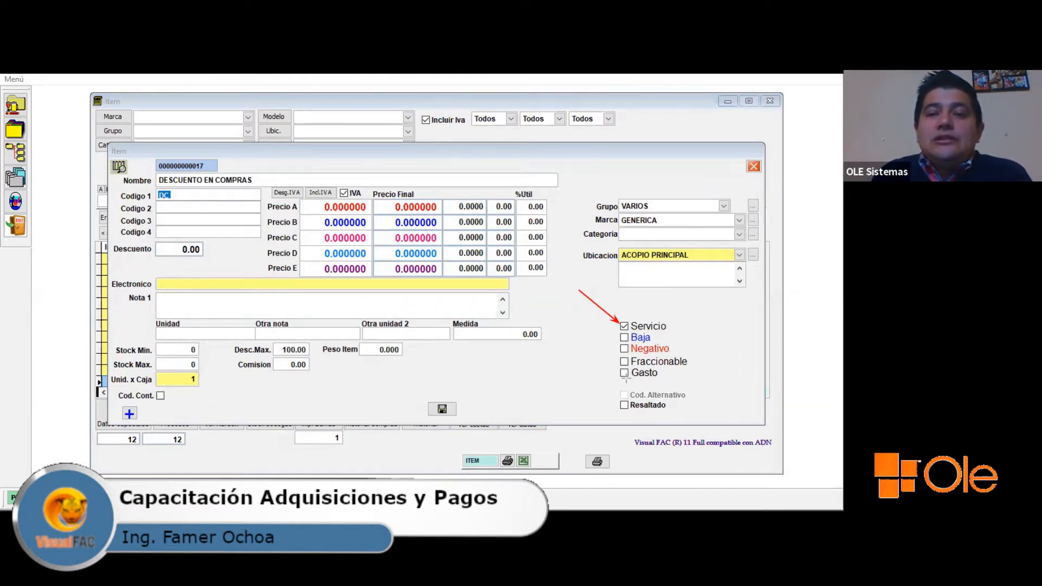
pyautogui.moveTo(754, 320); pyautogui.dragTo(670, 326)
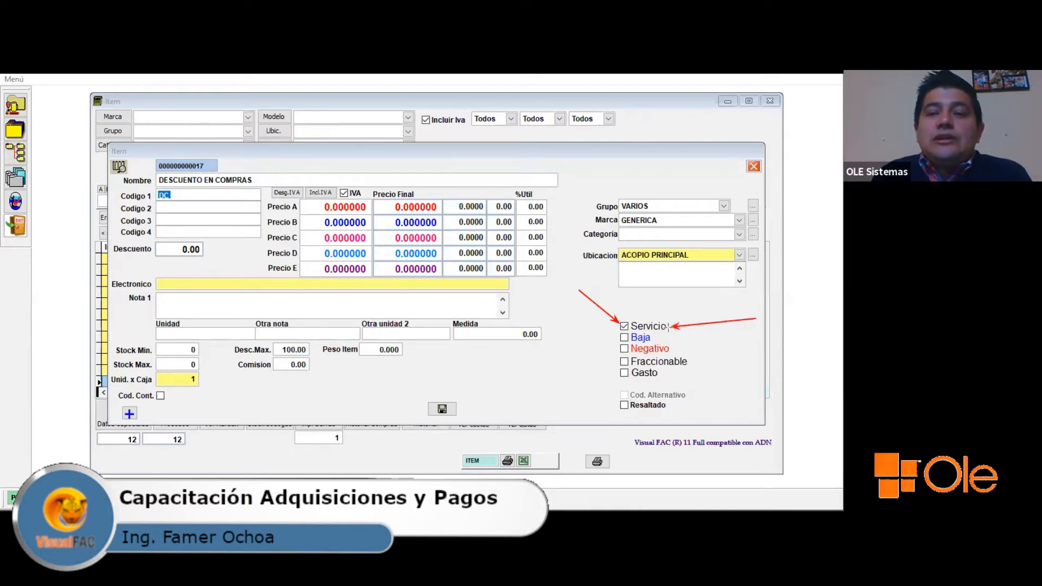
# - Return from the item record to the discount credit note, review it and close it
pyautogui.click(569, 136)
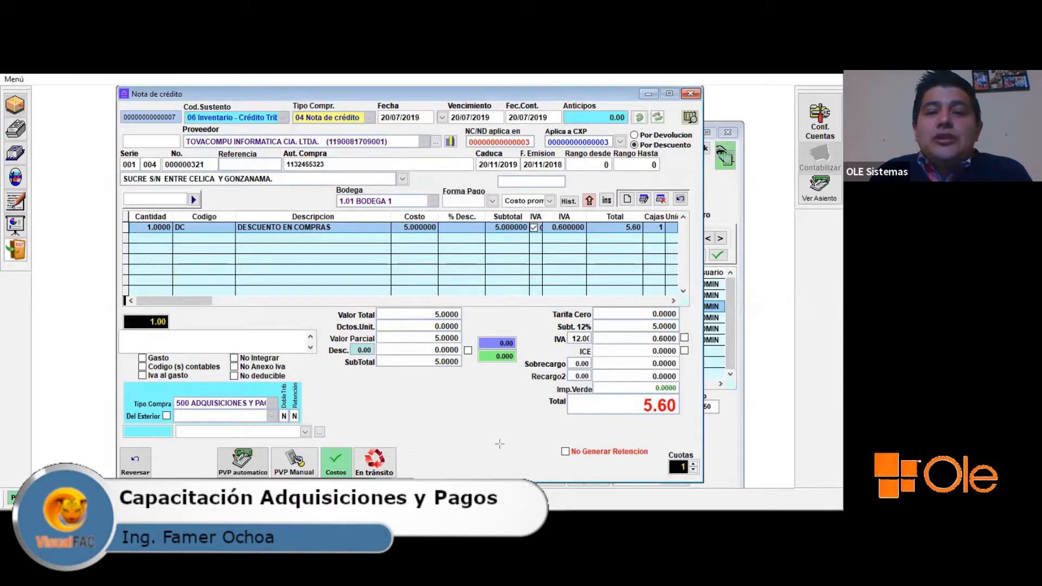
pyautogui.moveTo(469, 426); pyautogui.dragTo(558, 445)
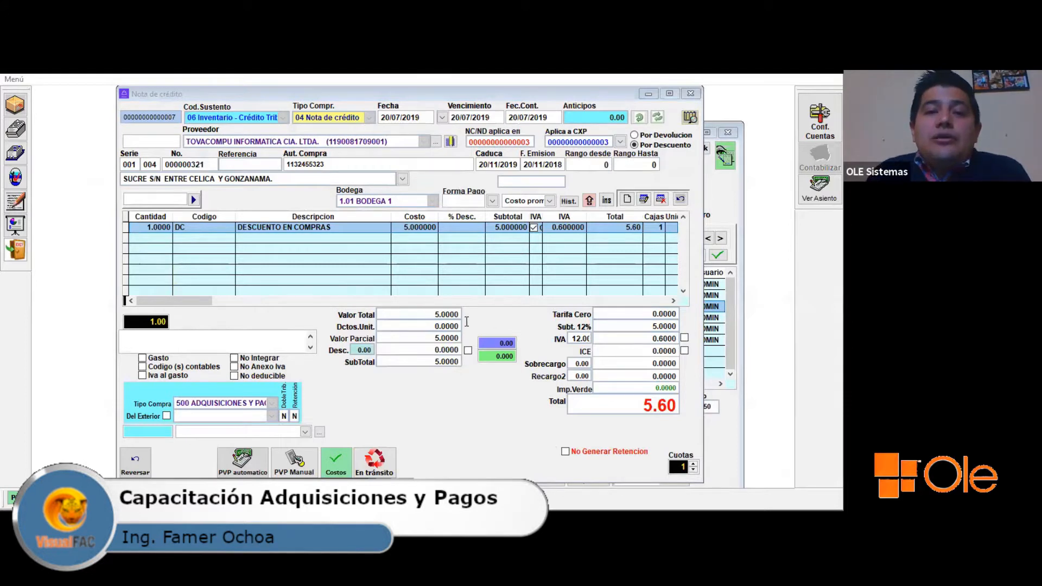
pyautogui.press('Escape')
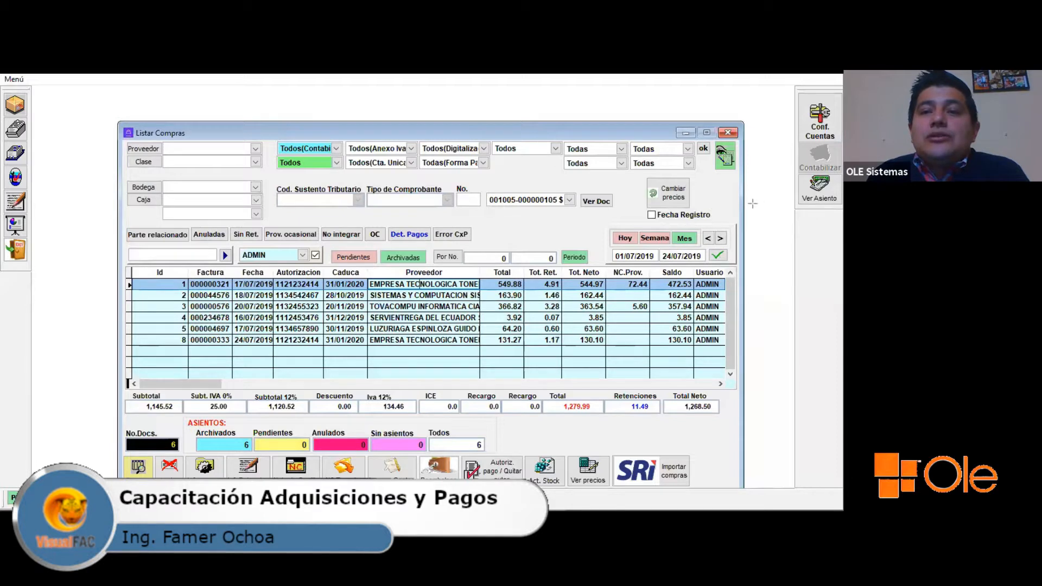
# - View the accounting entry of invoice 000000321 from the purchase list and close it
pyautogui.moveTo(712, 208); pyautogui.dragTo(795, 193)
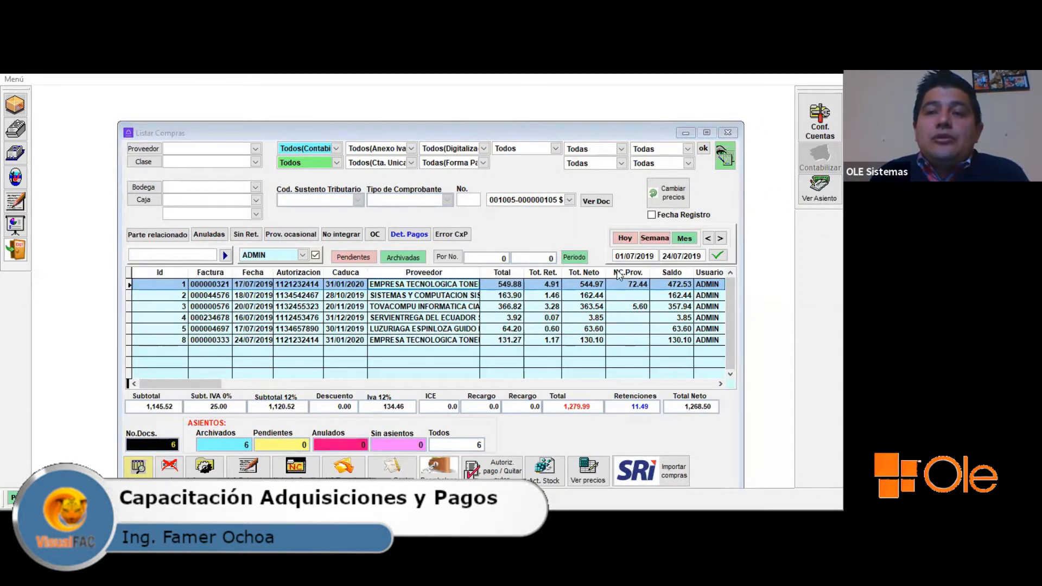
pyautogui.click(820, 189)
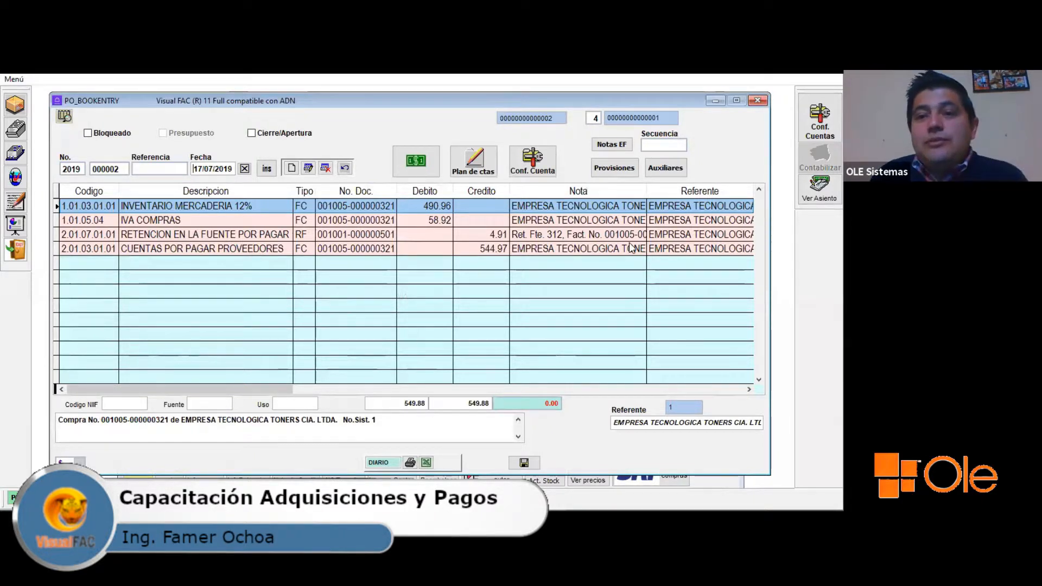
pyautogui.press('Escape')
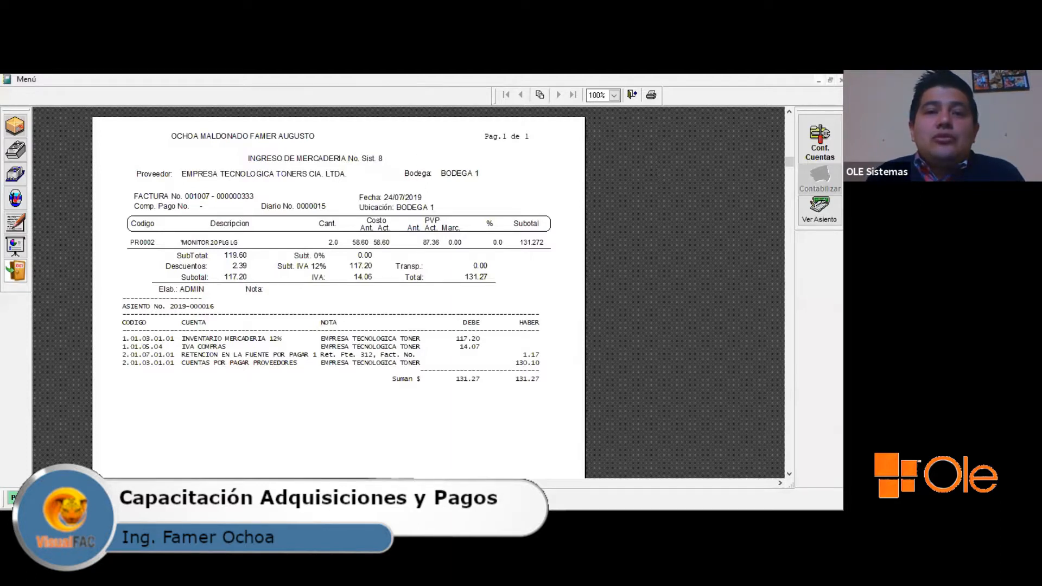
# - Close the goods receipt report for invoice 000000333 and open purchase 000004697 to review its item lines and expense settings
pyautogui.press('Escape')
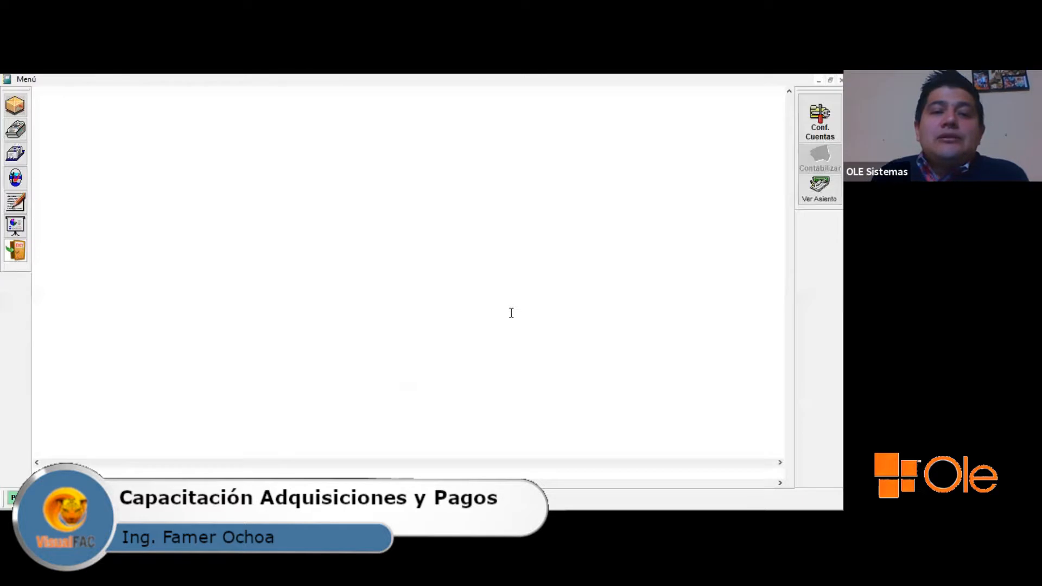
pyautogui.click(426, 307)
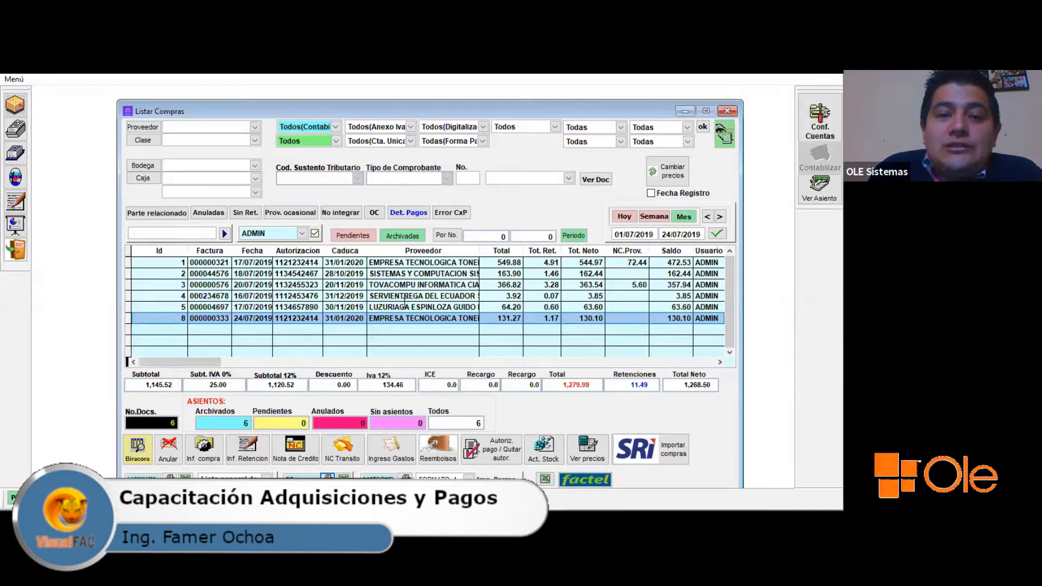
pyautogui.doubleClick(409, 307)
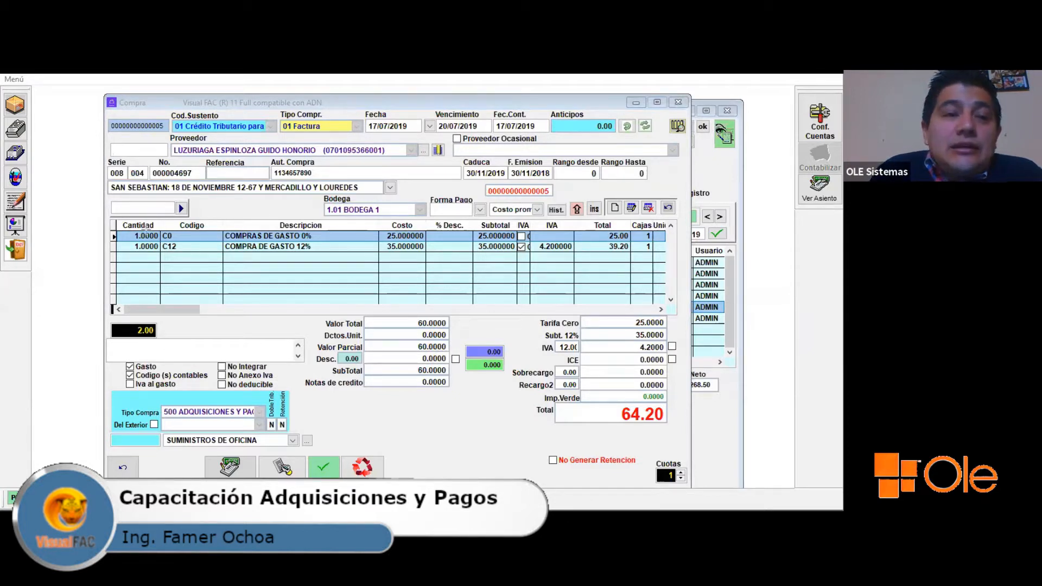
pyautogui.moveTo(107, 217)
pyautogui.mouseDown()
pyautogui.moveTo(182, 241)
pyautogui.moveTo(681, 246)
pyautogui.moveTo(681, 257)
pyautogui.mouseUp()
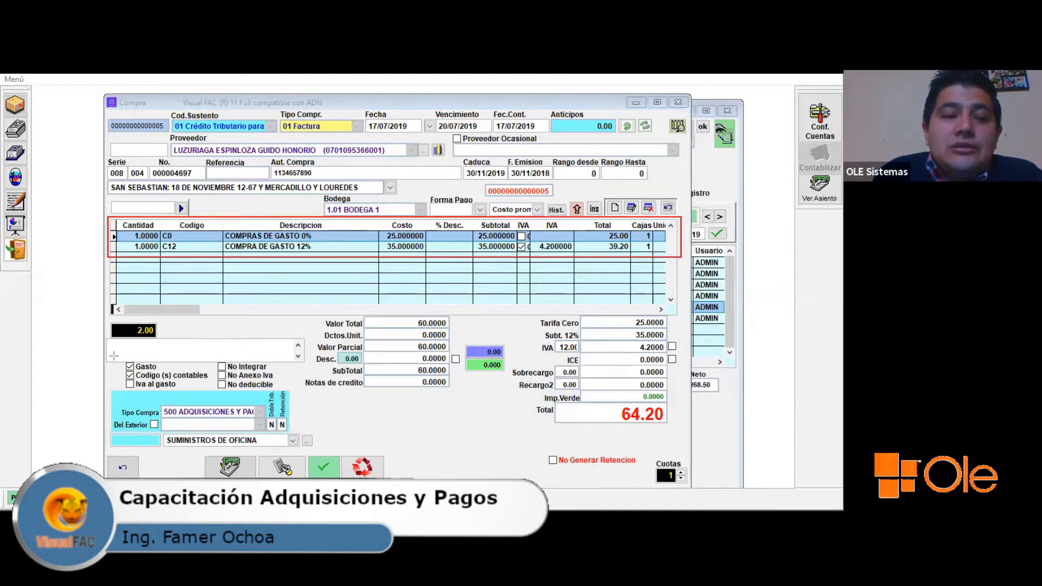
pyautogui.moveTo(112, 358)
pyautogui.mouseDown()
pyautogui.moveTo(163, 362)
pyautogui.moveTo(300, 451)
pyautogui.mouseUp()
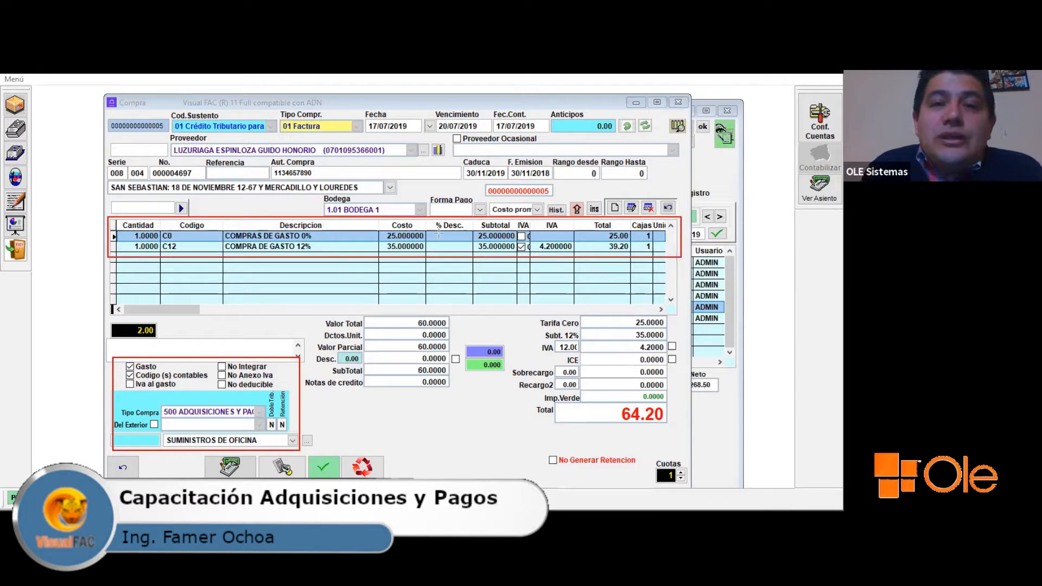
# - Examine the C0 and C12 expense lines and compare them with the Tarifa Cero and 12% subtotals
pyautogui.click(323, 242)
pyautogui.click(312, 245)
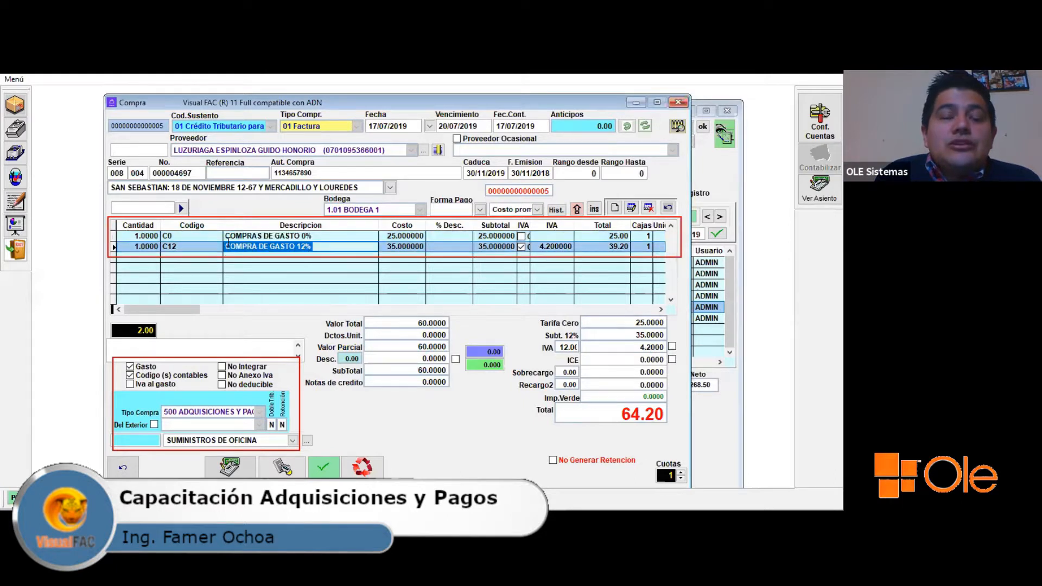
pyautogui.click(311, 235)
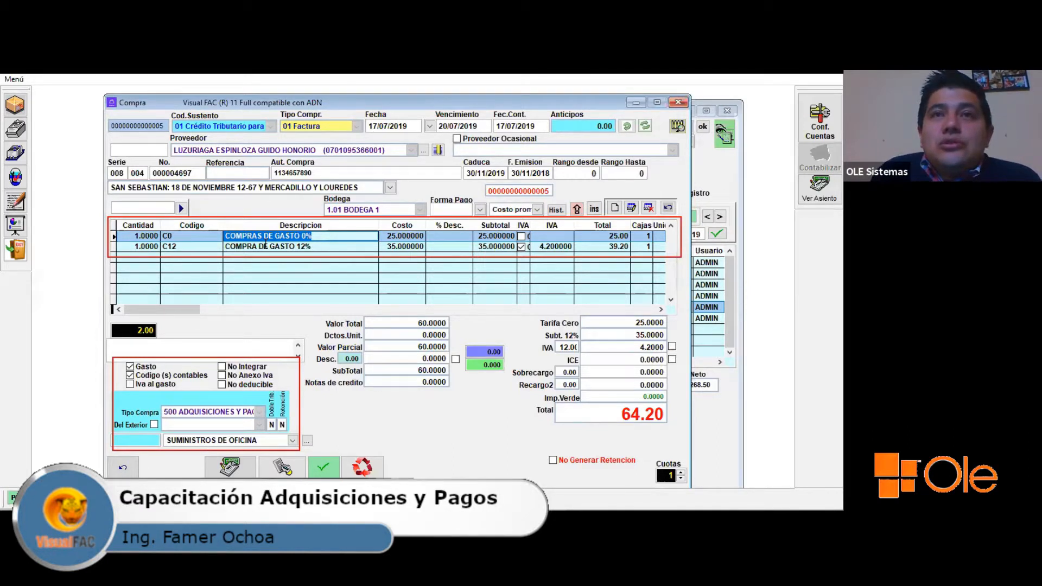
pyautogui.click(324, 247)
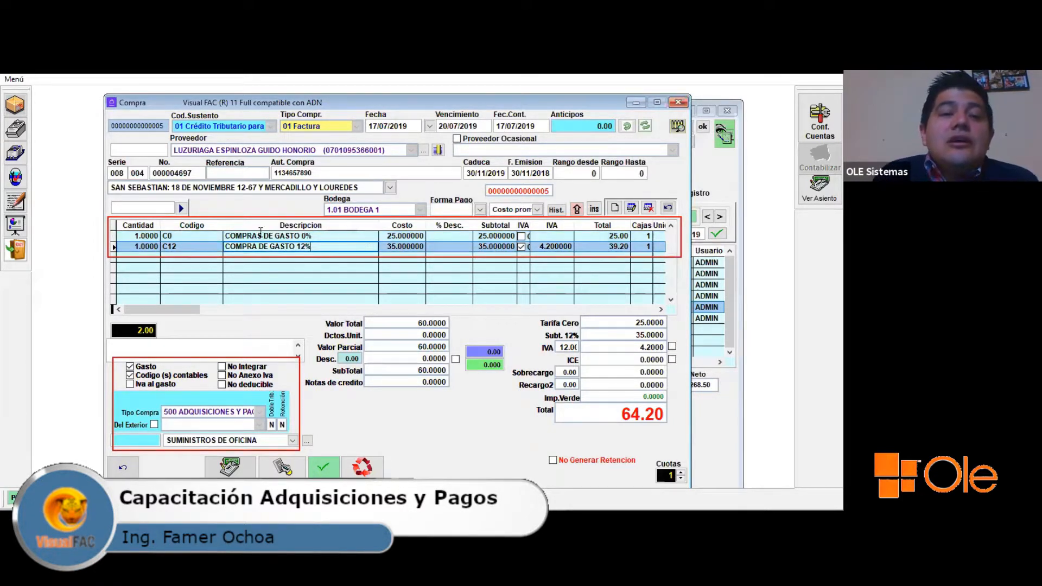
pyautogui.click(190, 236)
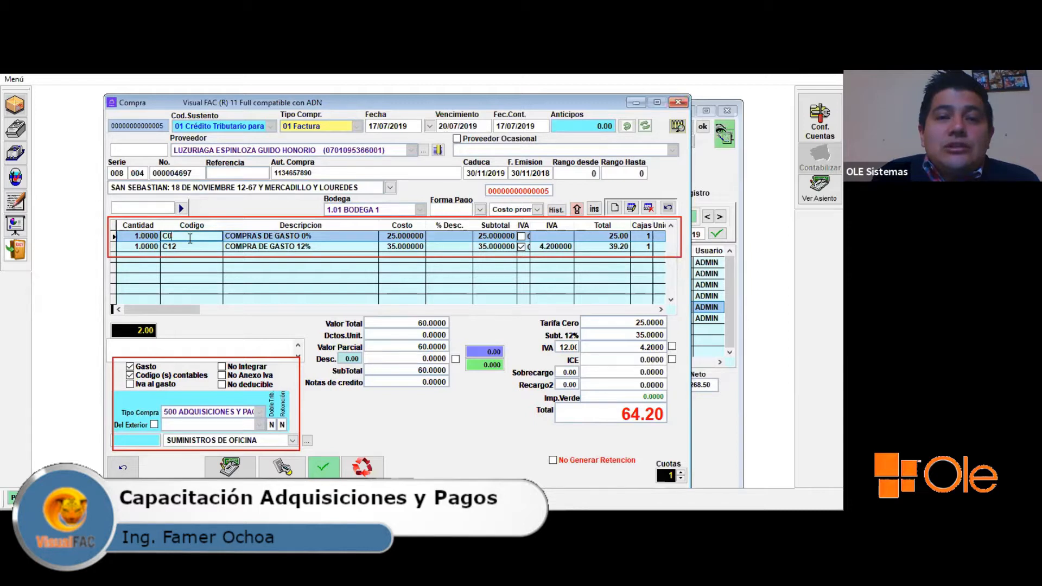
pyautogui.click(316, 246)
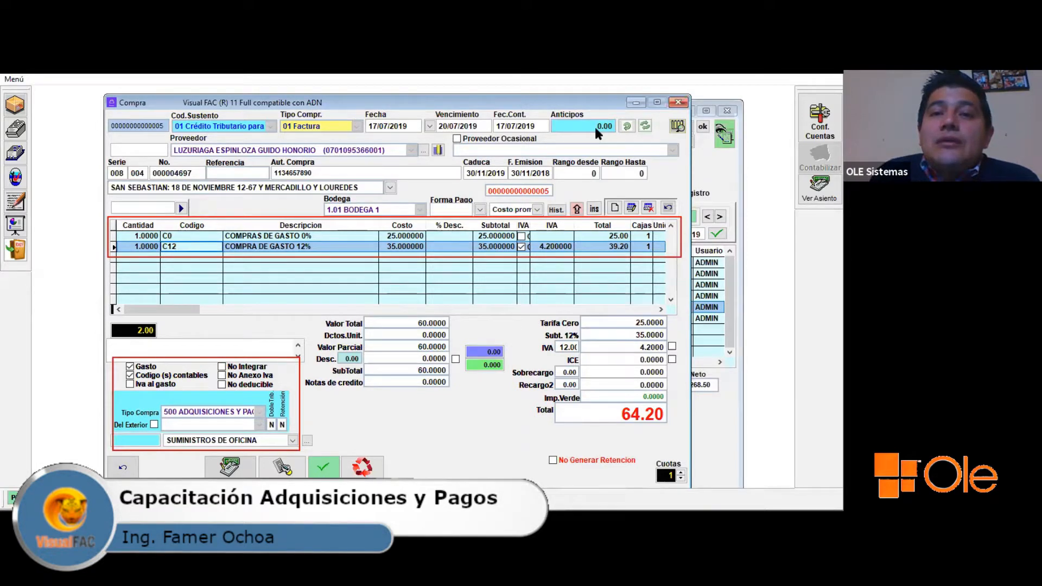
pyautogui.moveTo(567, 293); pyautogui.dragTo(638, 321)
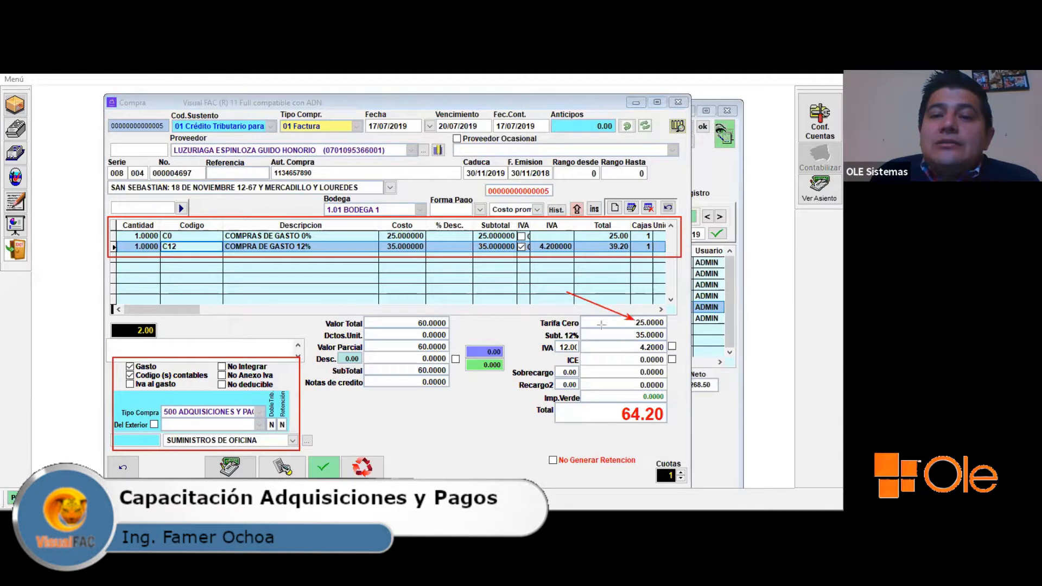
pyautogui.moveTo(547, 301); pyautogui.dragTo(635, 334)
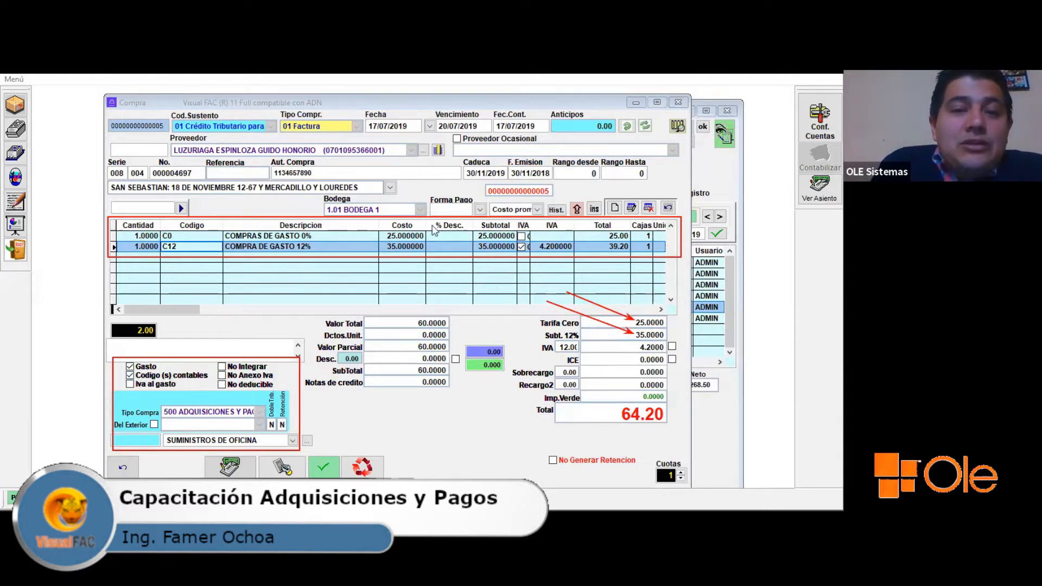
# - Check the purchase's Gasto and Codigo (s) contables options and its SUMINISTROS DE OFICINA account, and return to the purchase list
pyautogui.click(141, 369)
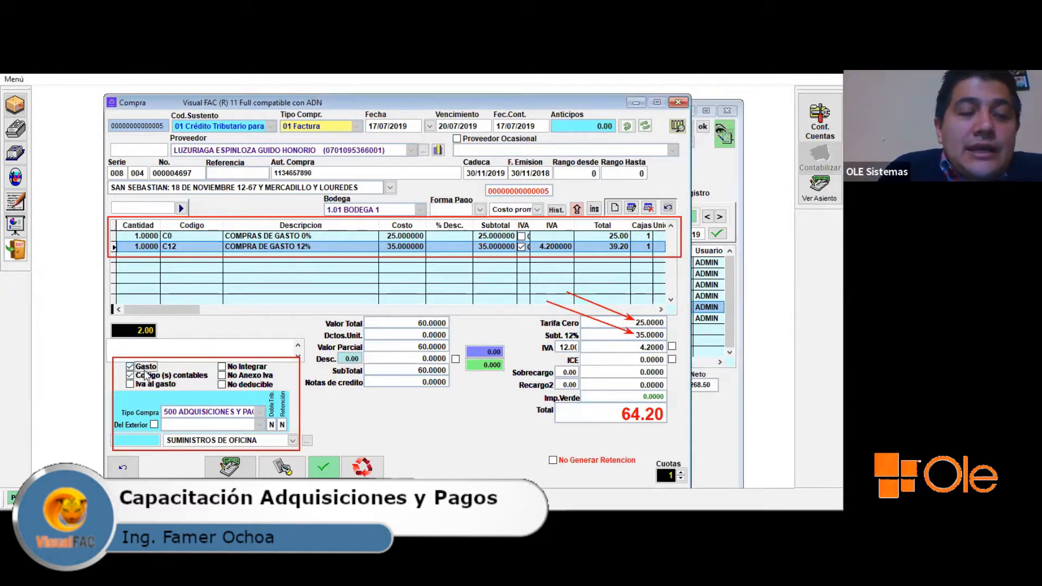
pyautogui.click(132, 378)
pyautogui.click(132, 380)
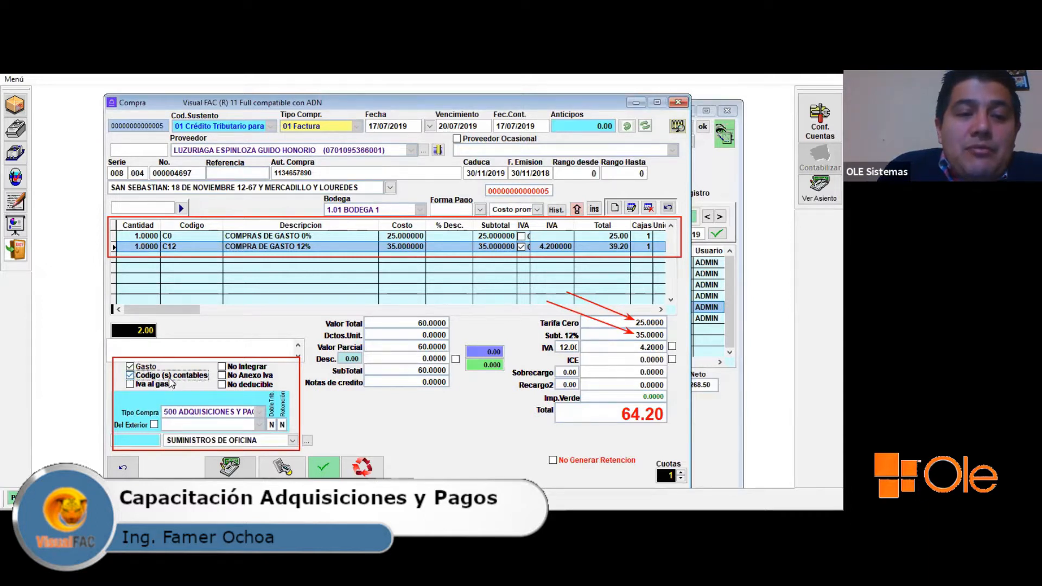
pyautogui.click(251, 441)
pyautogui.click(251, 442)
pyautogui.click(258, 442)
pyautogui.click(265, 444)
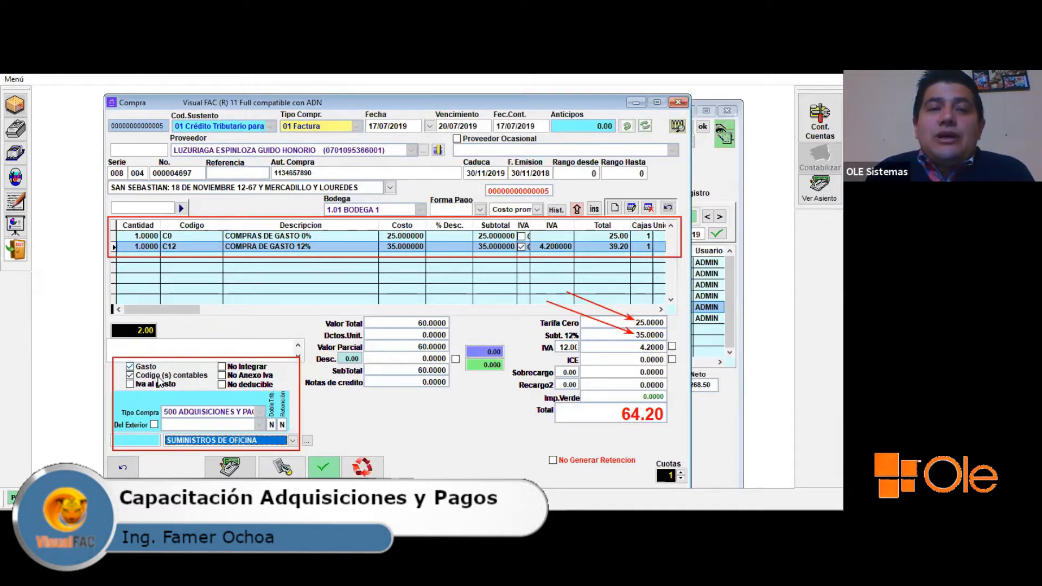
pyautogui.press('F2')
pyautogui.click(402, 332)
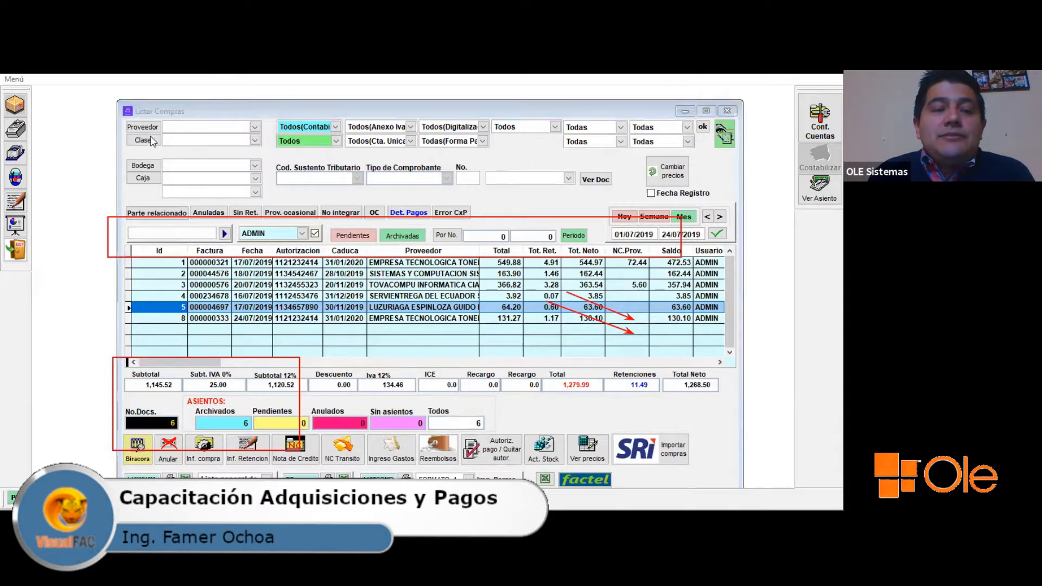
# - Filter the purchase list by Gastos, by Inventarios, and again by Gastos to compare both purchase types
pyautogui.click(313, 142)
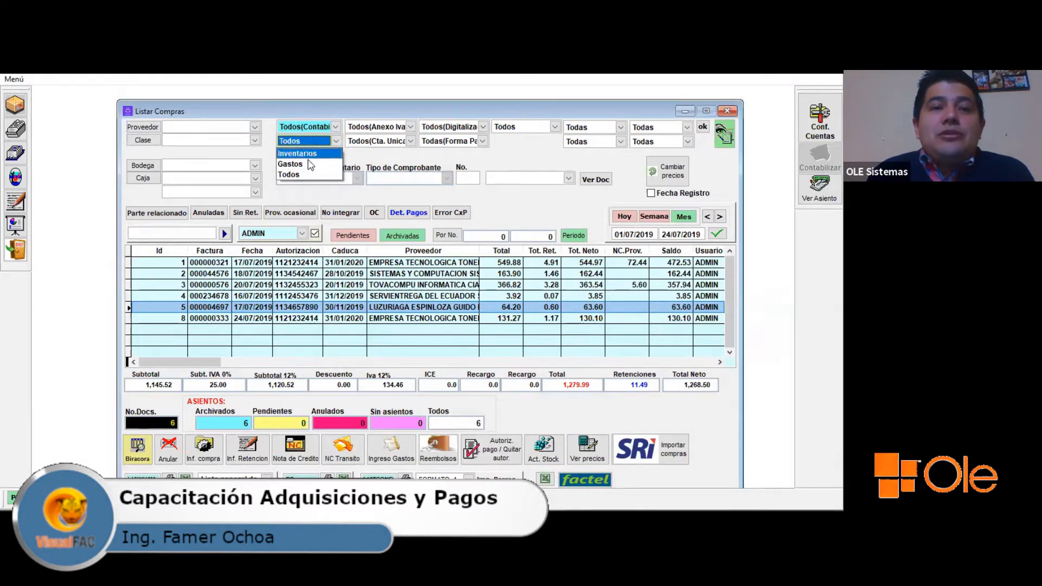
pyautogui.click(312, 165)
pyautogui.click(314, 142)
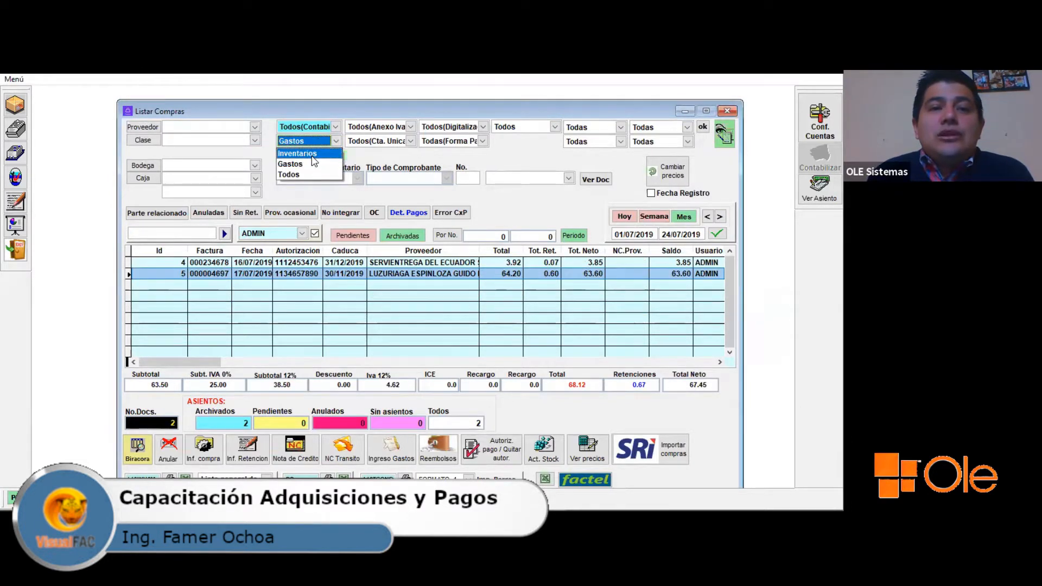
pyautogui.click(317, 152)
pyautogui.click(316, 144)
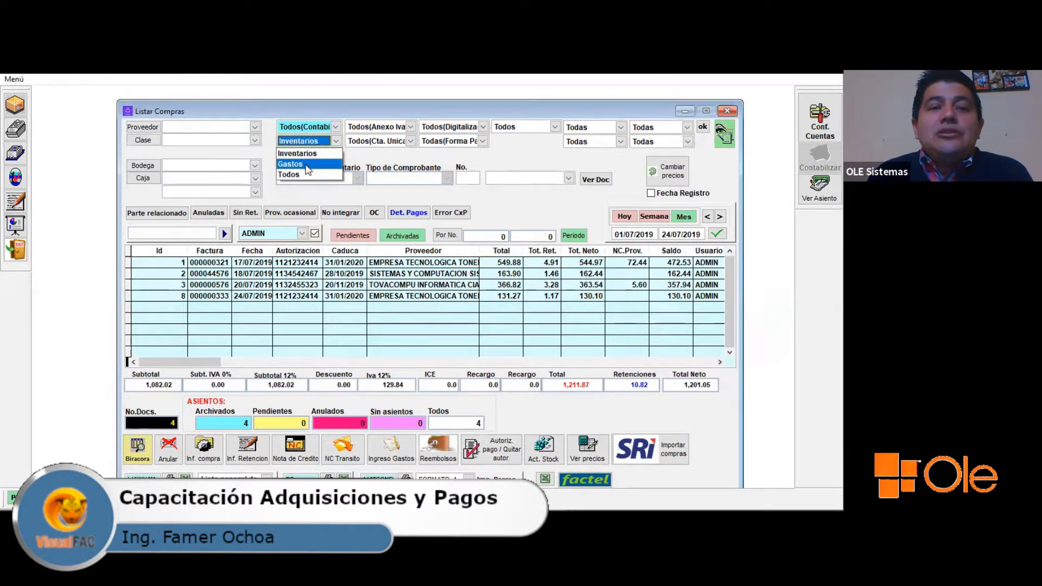
pyautogui.click(312, 165)
# - Open expense purchase 000004697, review the accounting accounts available around SUMINISTROS DE OFICINA, and exit the purchase without changing the account
pyautogui.doubleClick(317, 273)
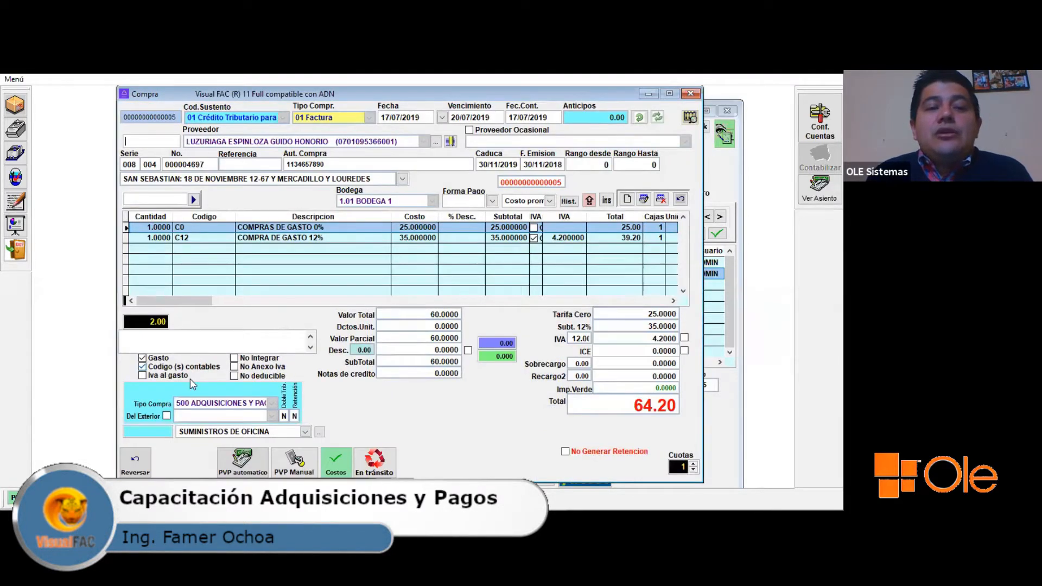
pyautogui.click(222, 431)
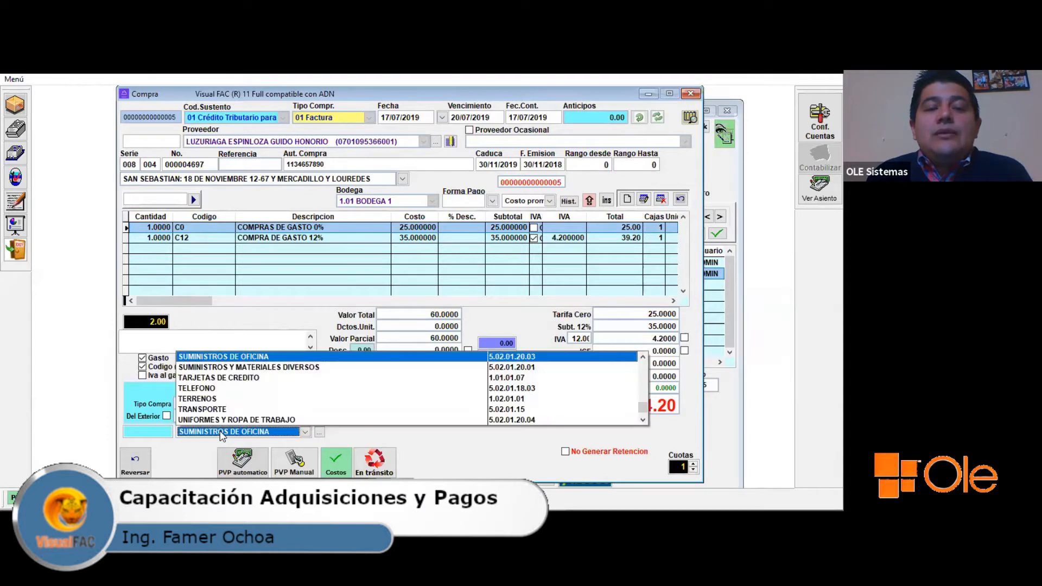
pyautogui.click(358, 350)
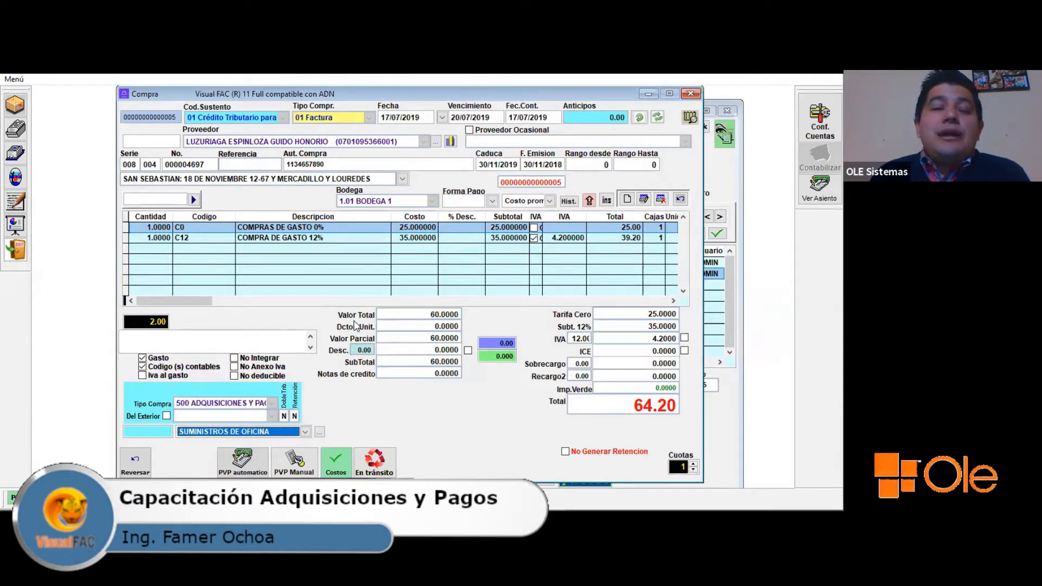
pyautogui.press('Escape')
pyautogui.click(404, 331)
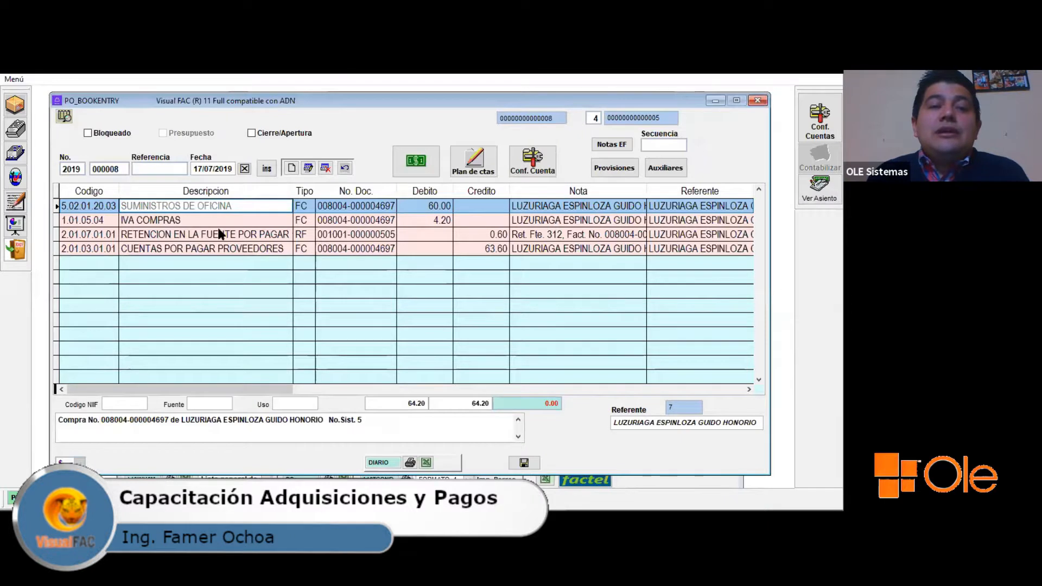
# - Review the account lines in the accounting entry of purchase 000004697 and its printed INGRESO DE GASTO report, closing both
pyautogui.click(223, 220)
pyautogui.press('Down')
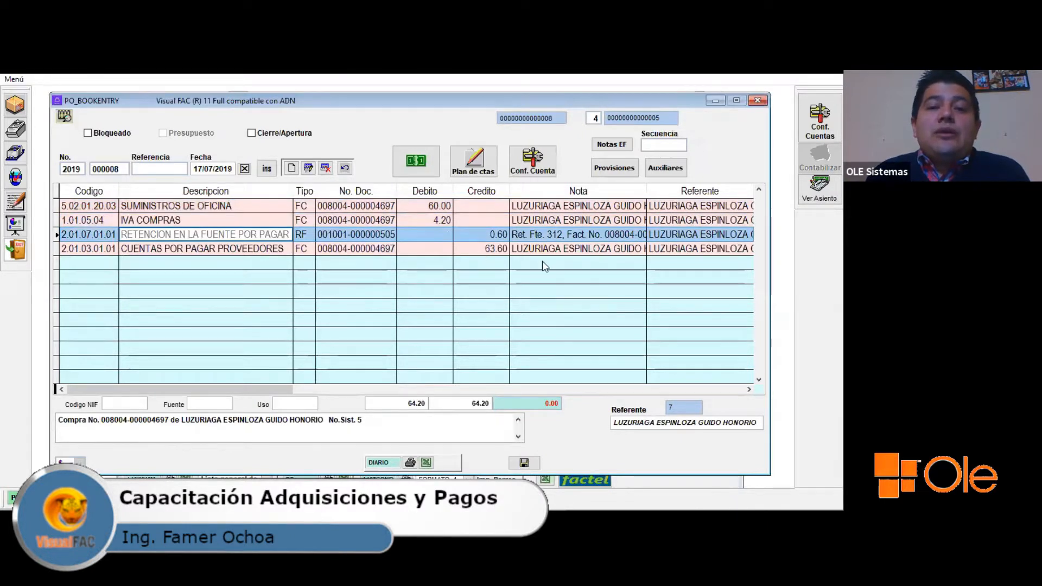
pyautogui.press('Escape')
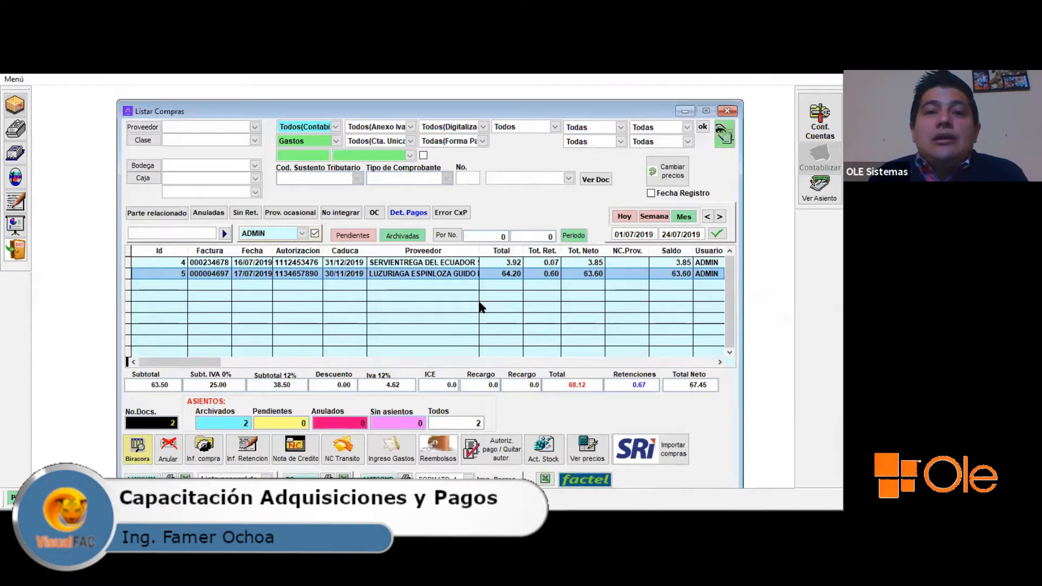
pyautogui.click(298, 276)
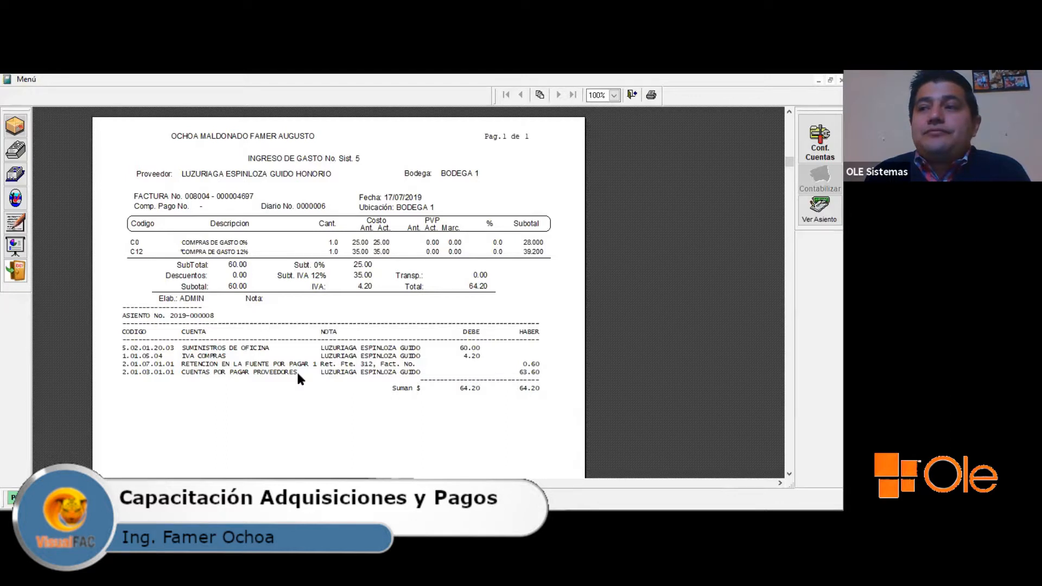
pyautogui.press('Escape')
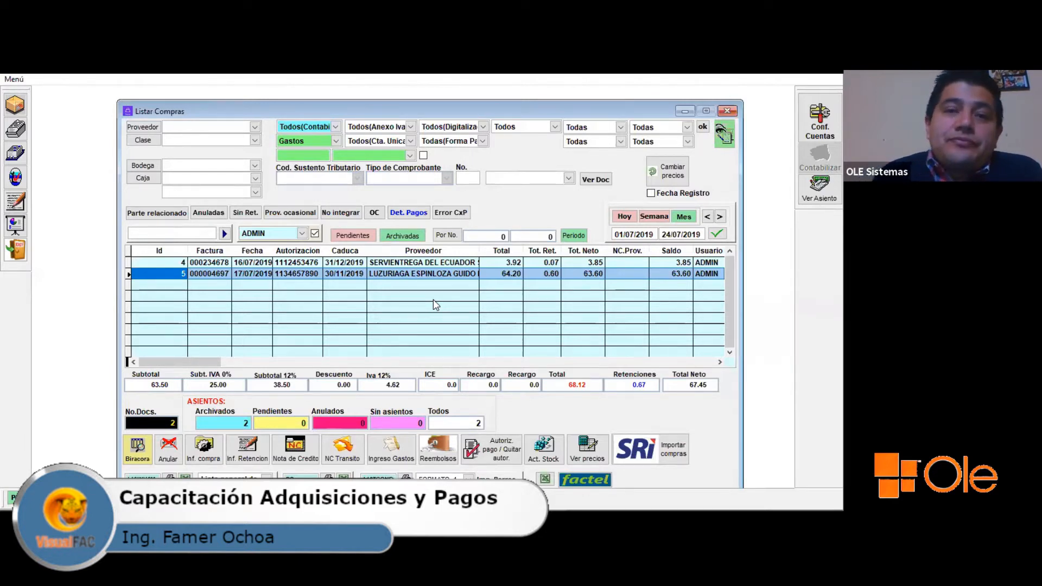
# - Reset the purchase type filter to Todos and check the Saldo of each listed purchase
pyautogui.click(336, 141)
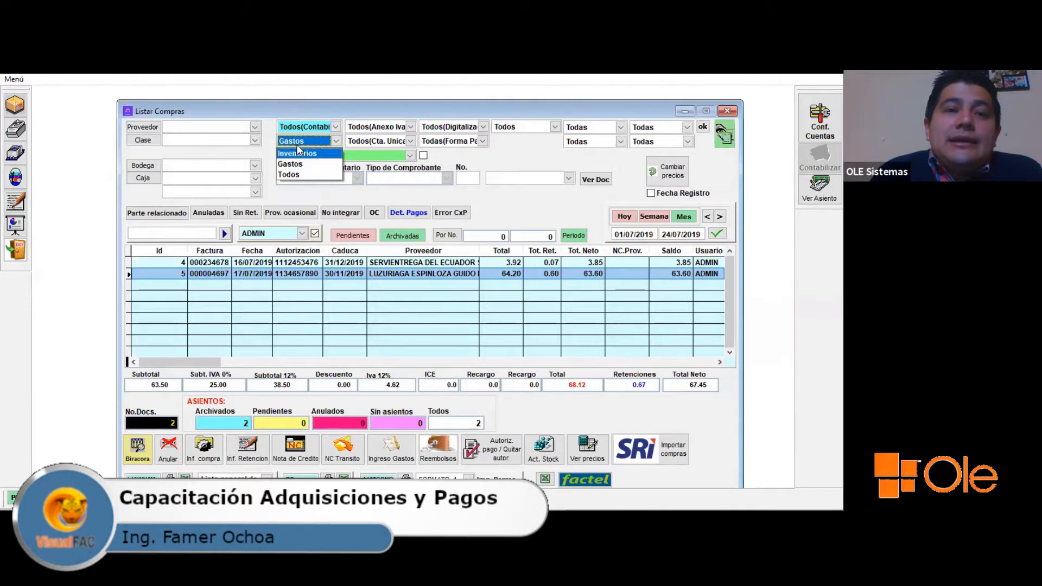
pyautogui.click(288, 174)
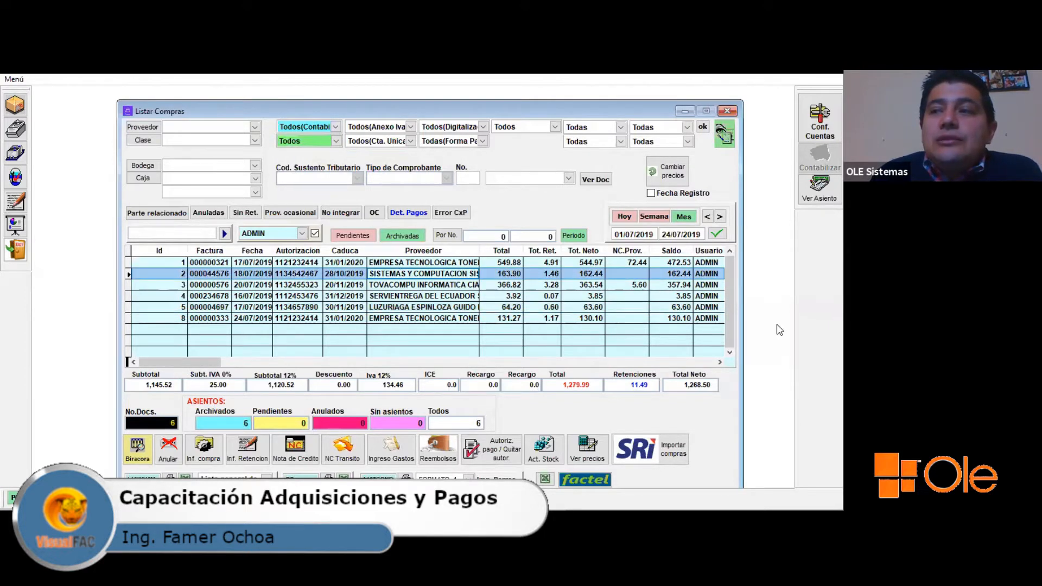
pyautogui.click(673, 263)
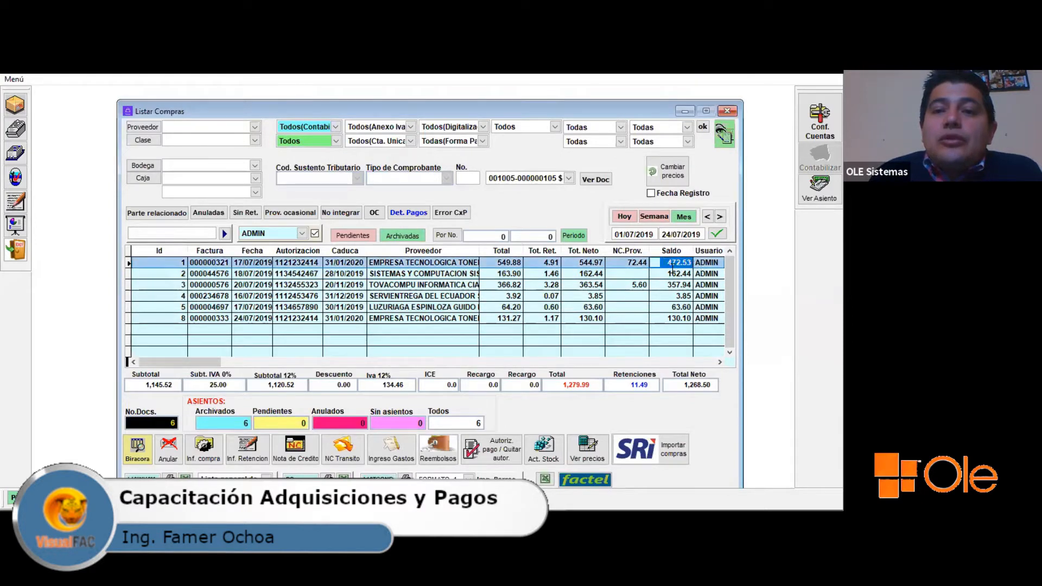
pyautogui.click(665, 274)
pyautogui.click(667, 285)
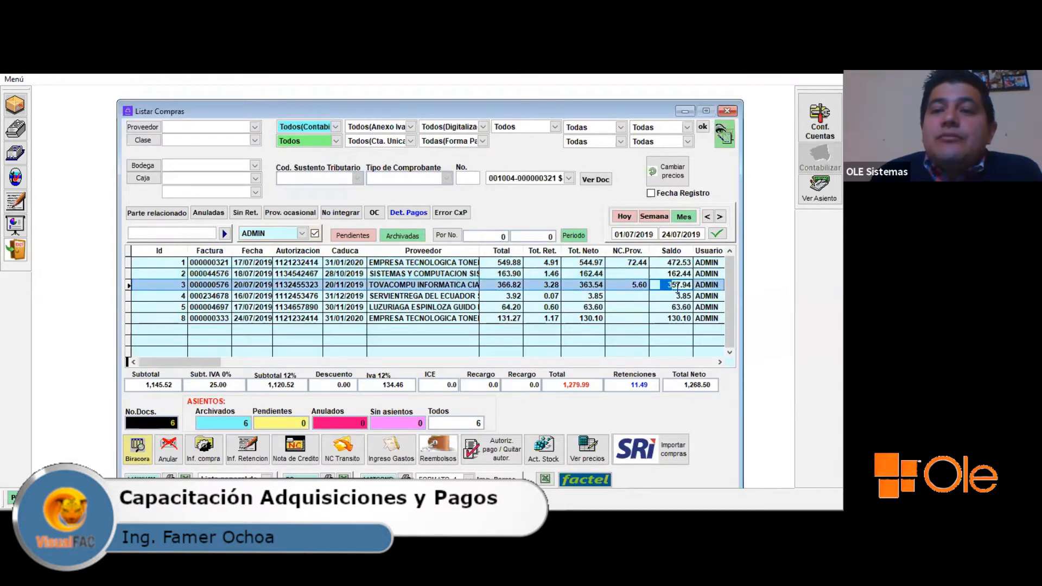
pyautogui.click(668, 297)
pyautogui.click(667, 307)
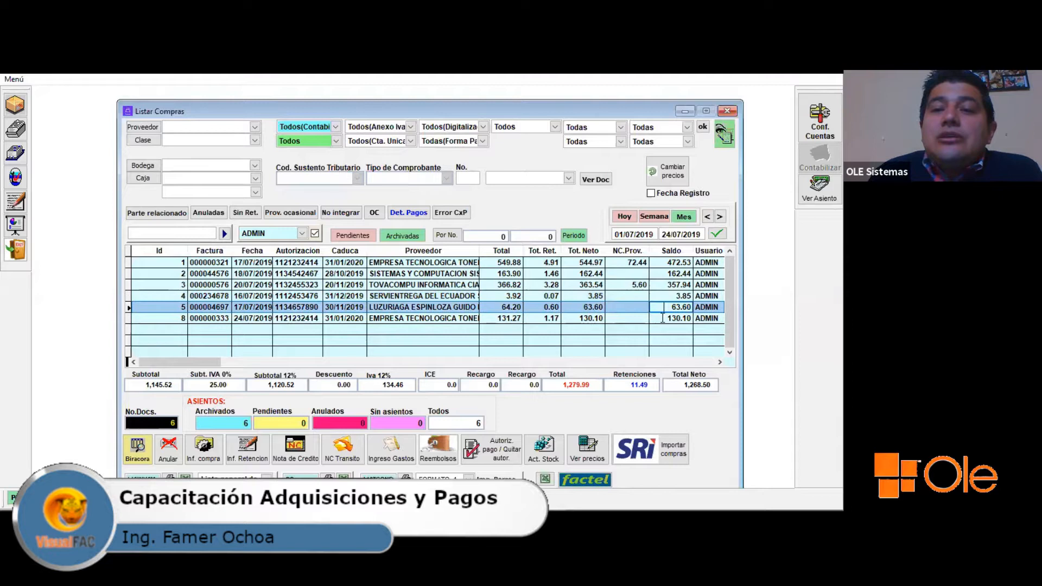
pyautogui.click(697, 318)
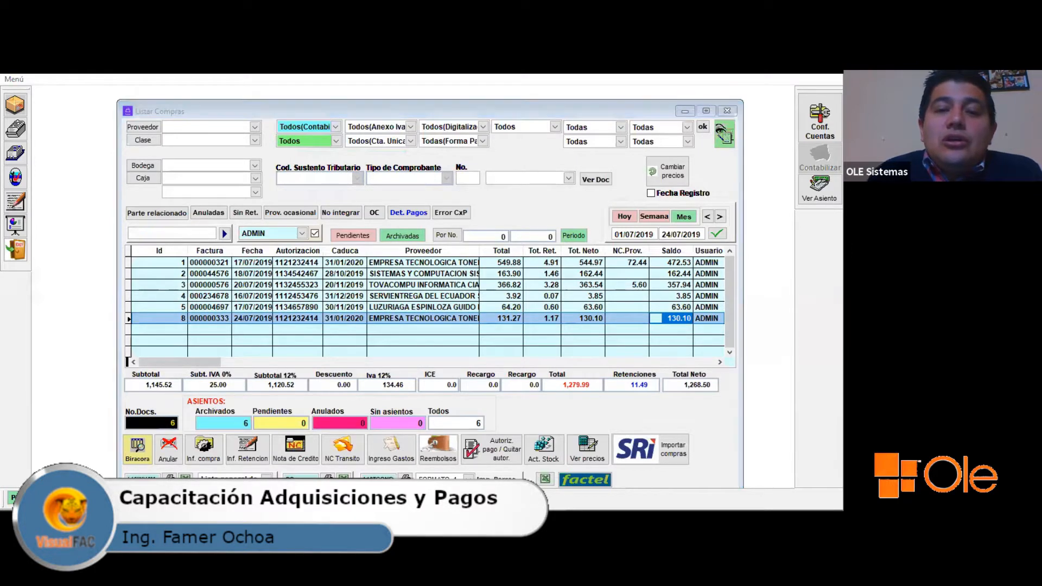
pyautogui.hotkey('alt', 'Tab')
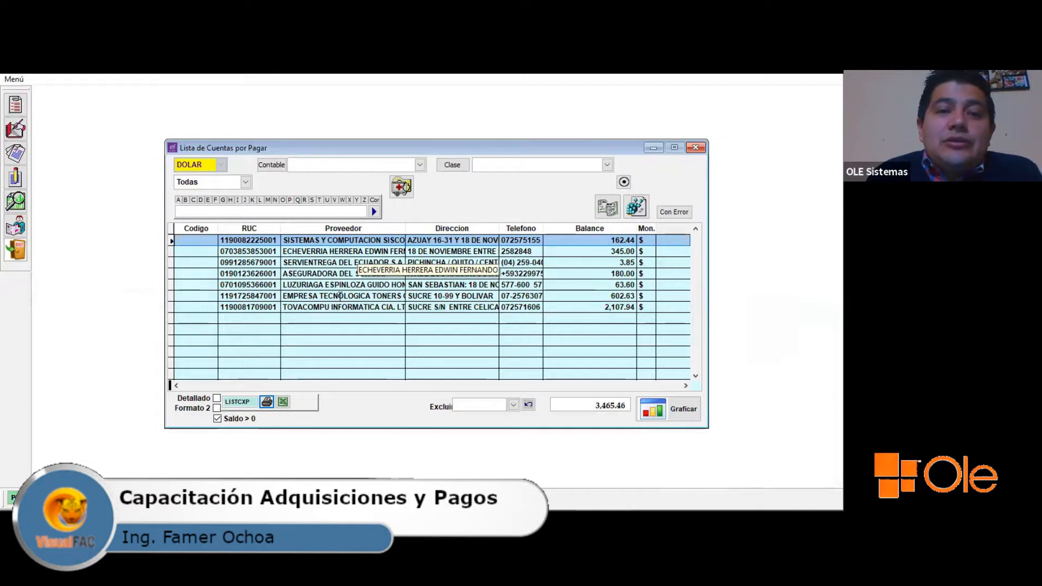
pyautogui.doubleClick(340, 296)
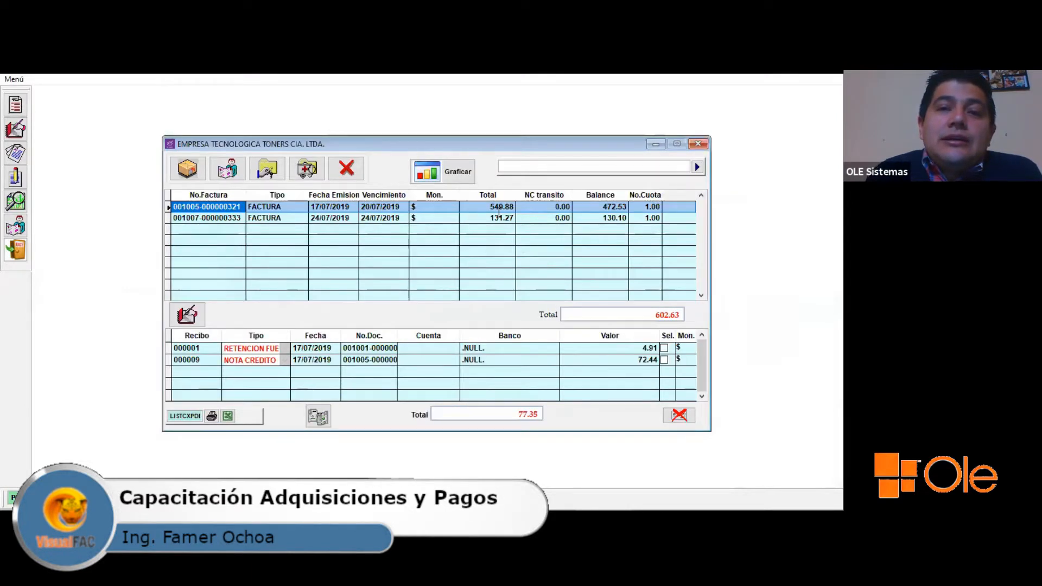
pyautogui.click(496, 218)
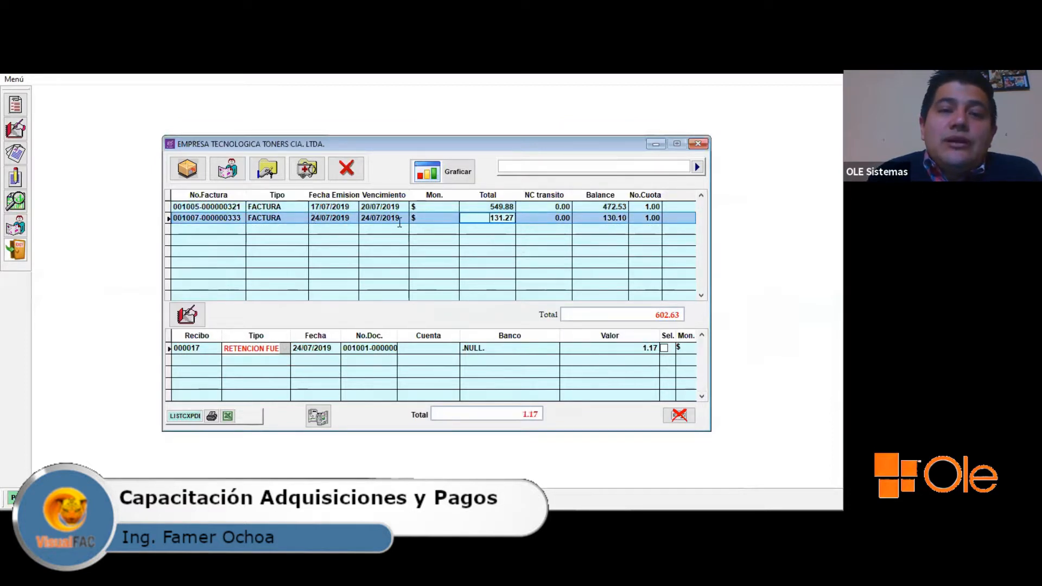
pyautogui.click(624, 347)
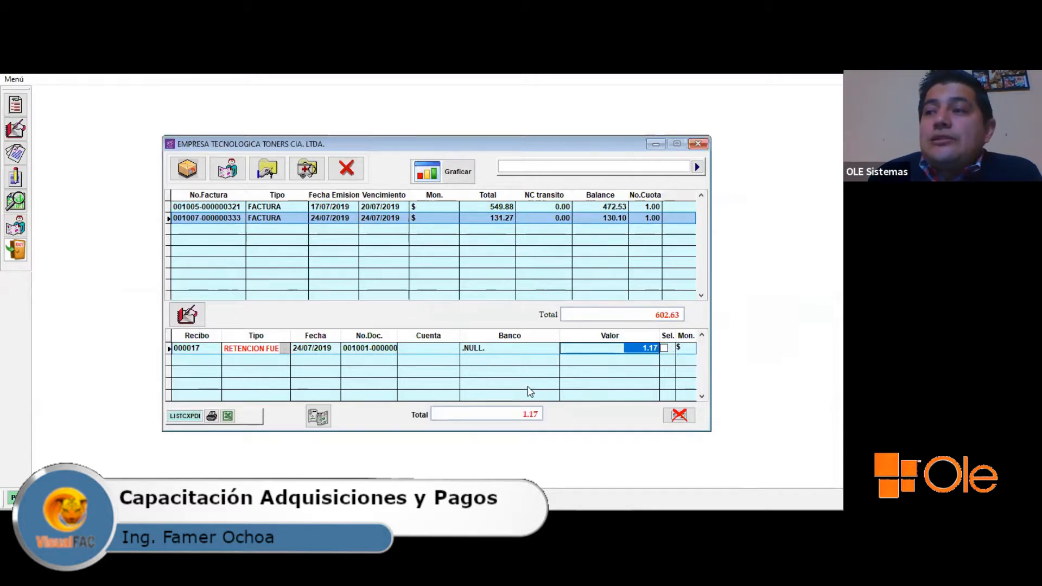
pyautogui.click(449, 209)
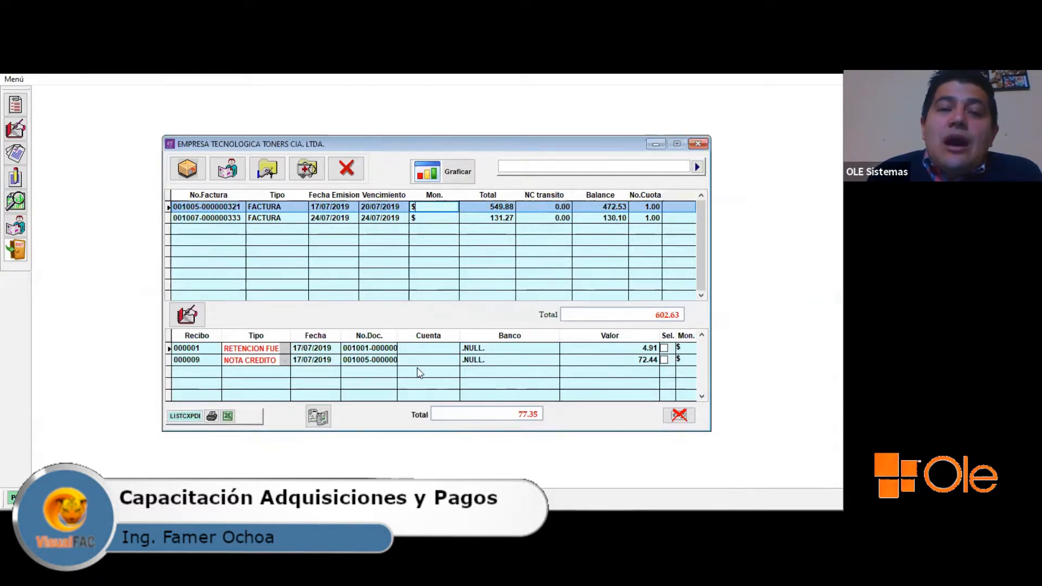
pyautogui.click(637, 348)
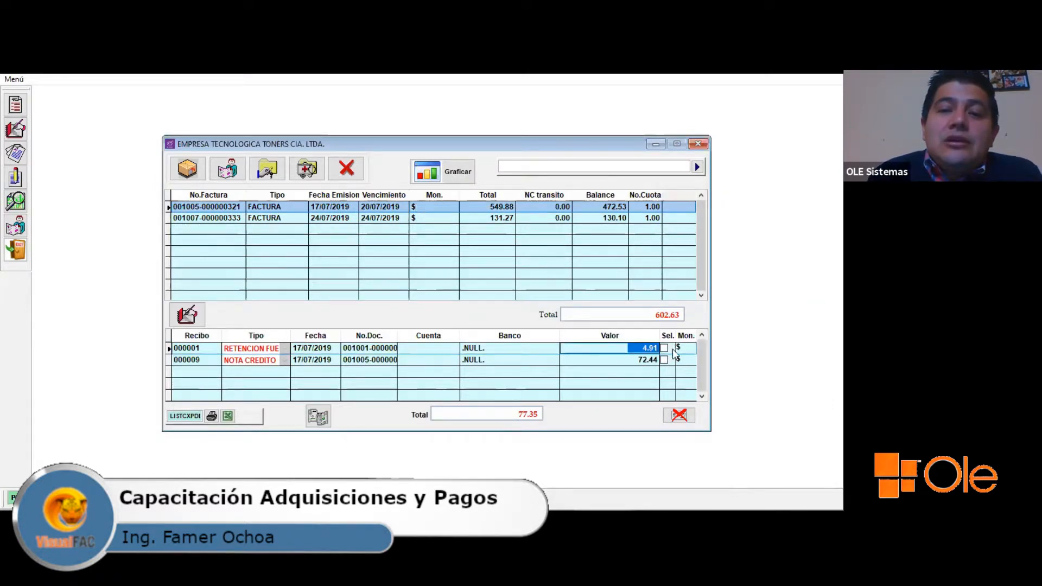
pyautogui.click(658, 359)
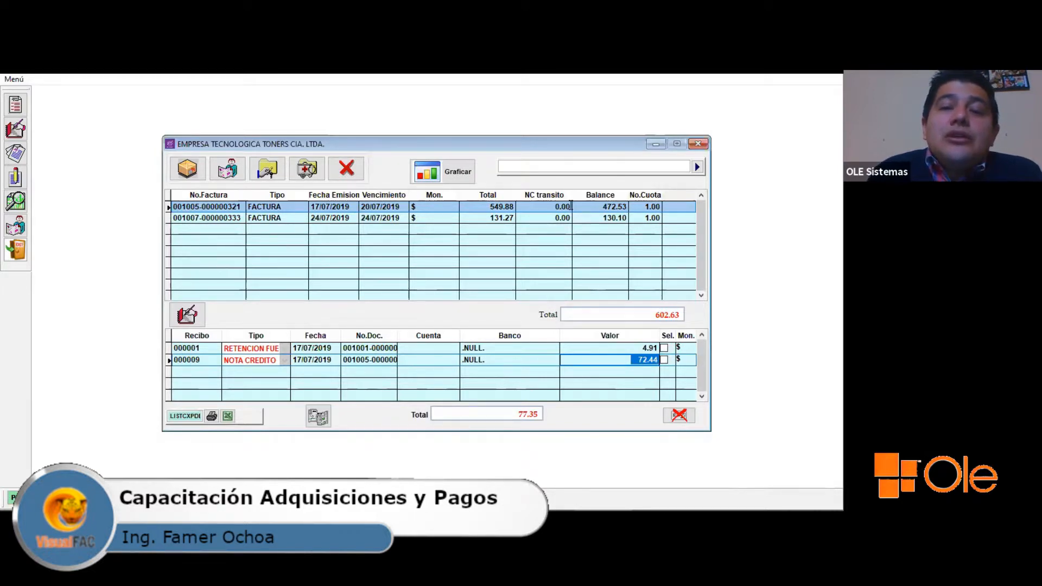
pyautogui.click(515, 207)
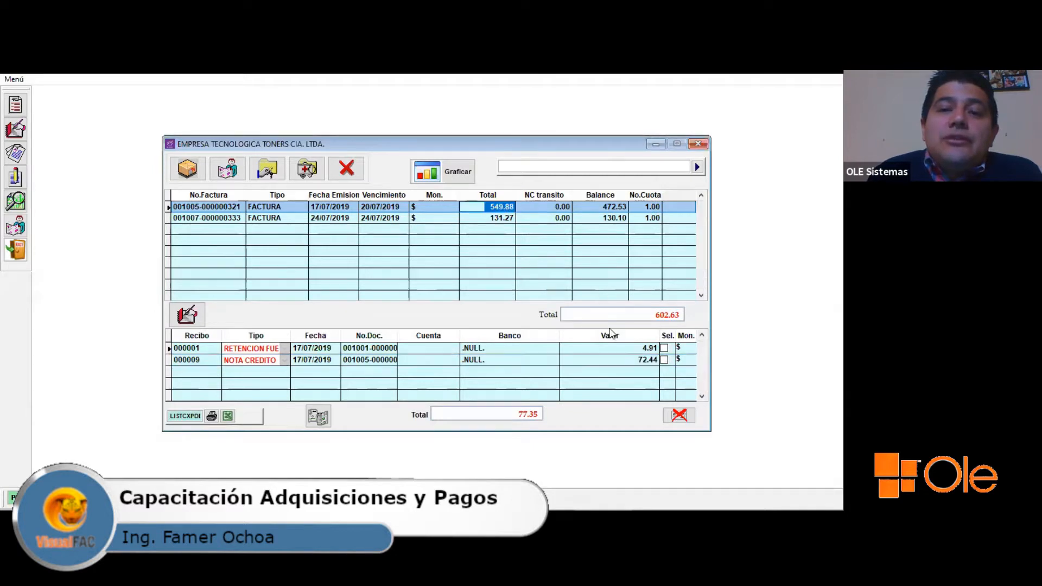
pyautogui.click(622, 348)
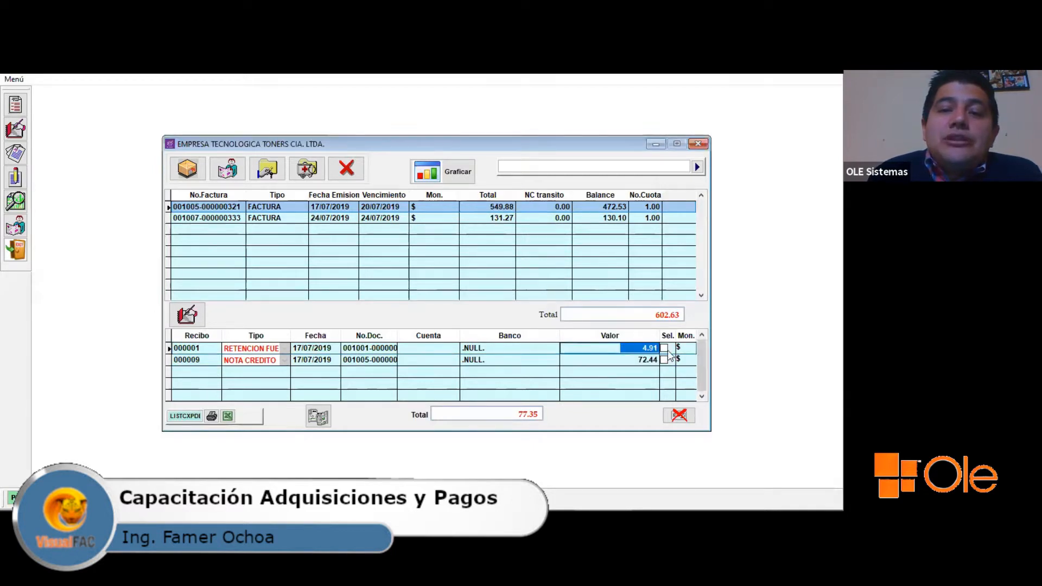
pyautogui.click(631, 360)
pyautogui.click(597, 208)
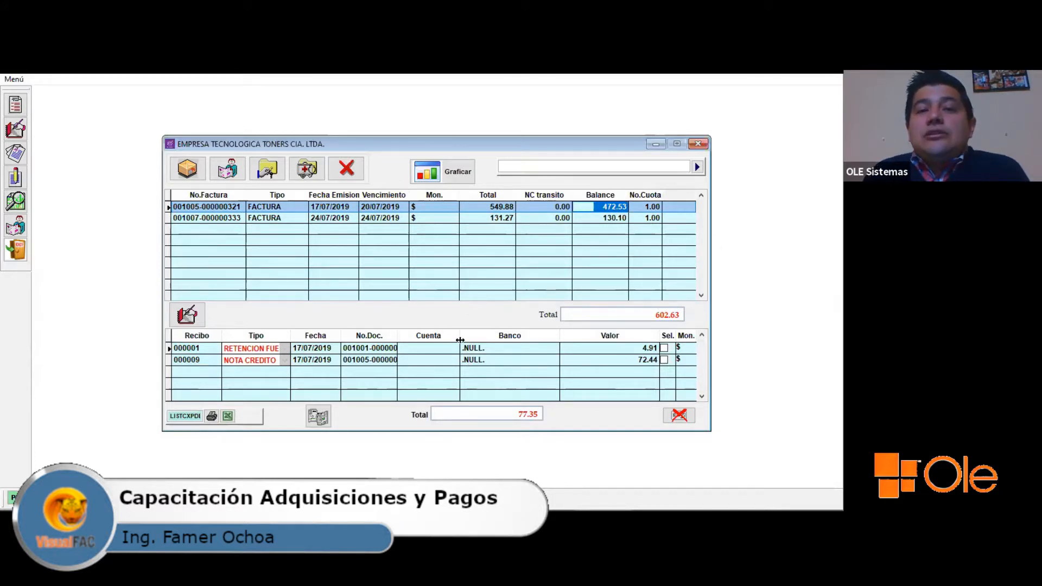
pyautogui.click(185, 206)
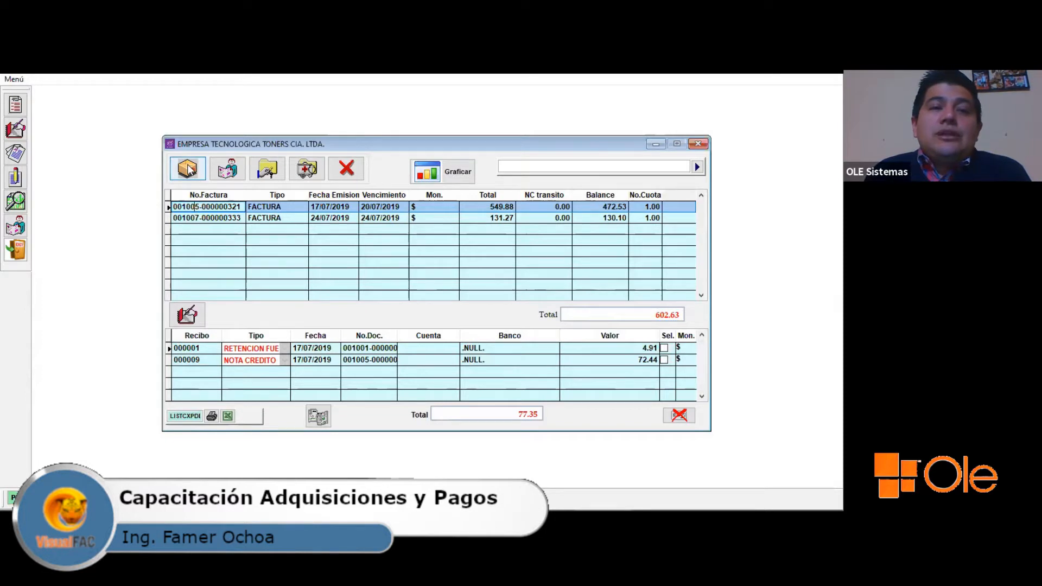
pyautogui.click(188, 170)
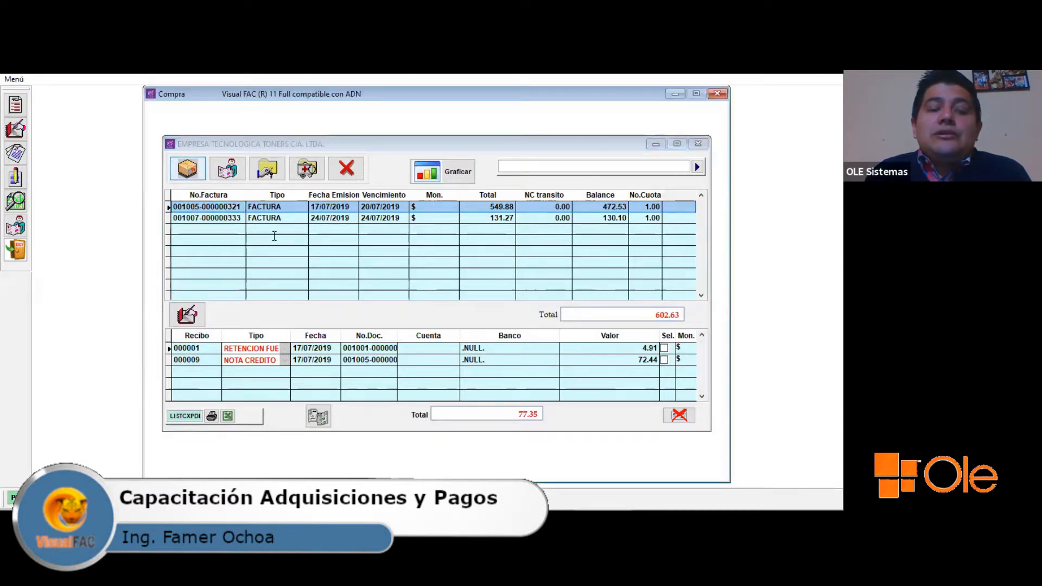
pyautogui.doubleClick(493, 206)
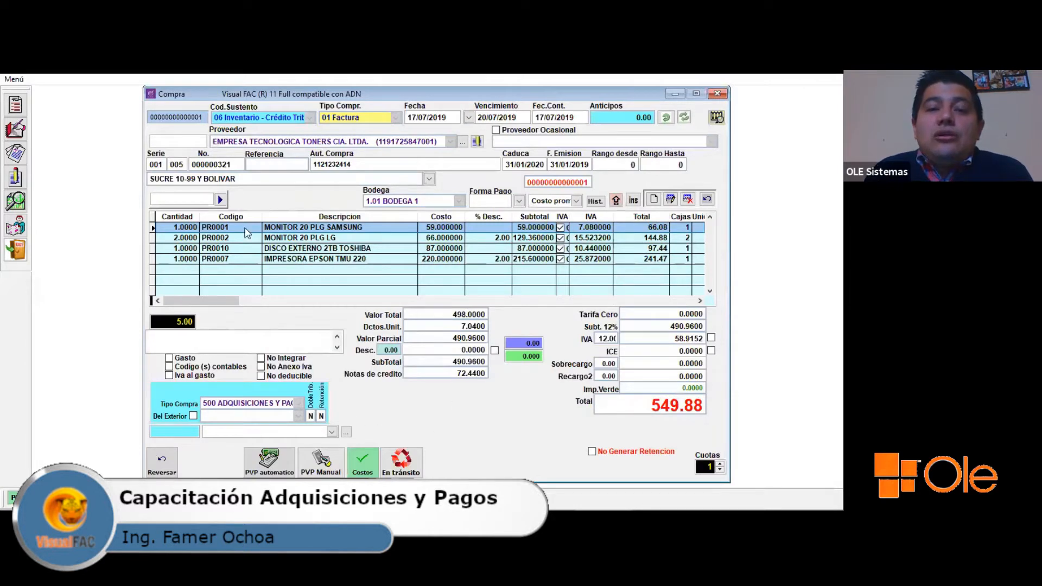
pyautogui.press('Escape')
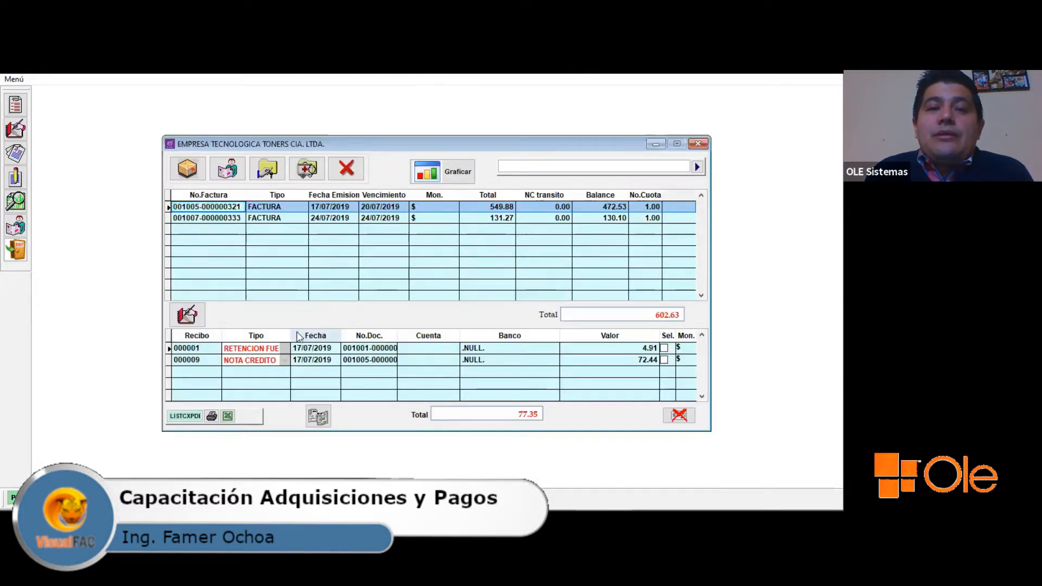
pyautogui.press('Escape')
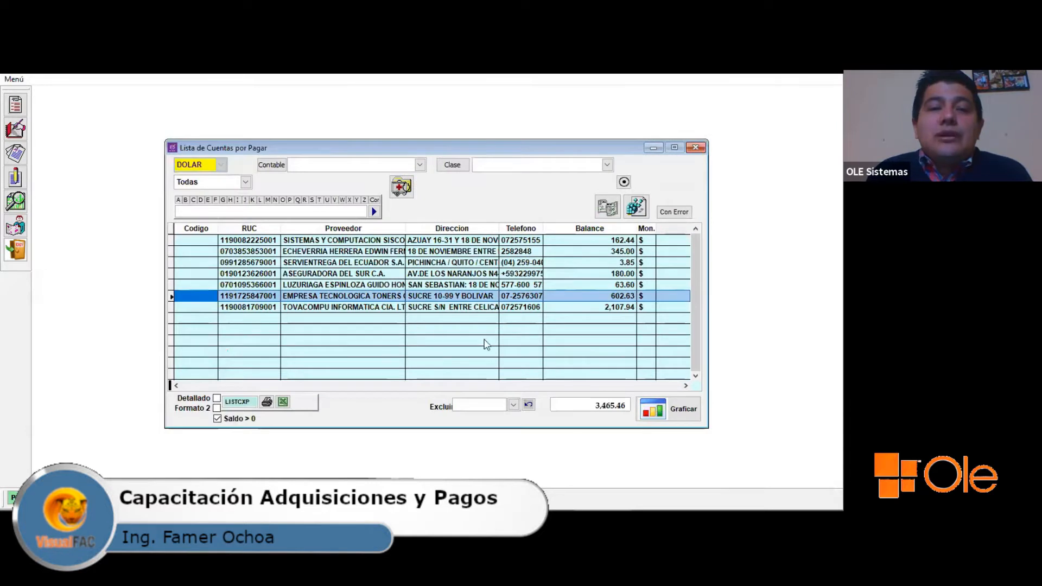
# - Exit the accounts payable module, confirm leaving, and return to the purchase list
pyautogui.click(15, 255)
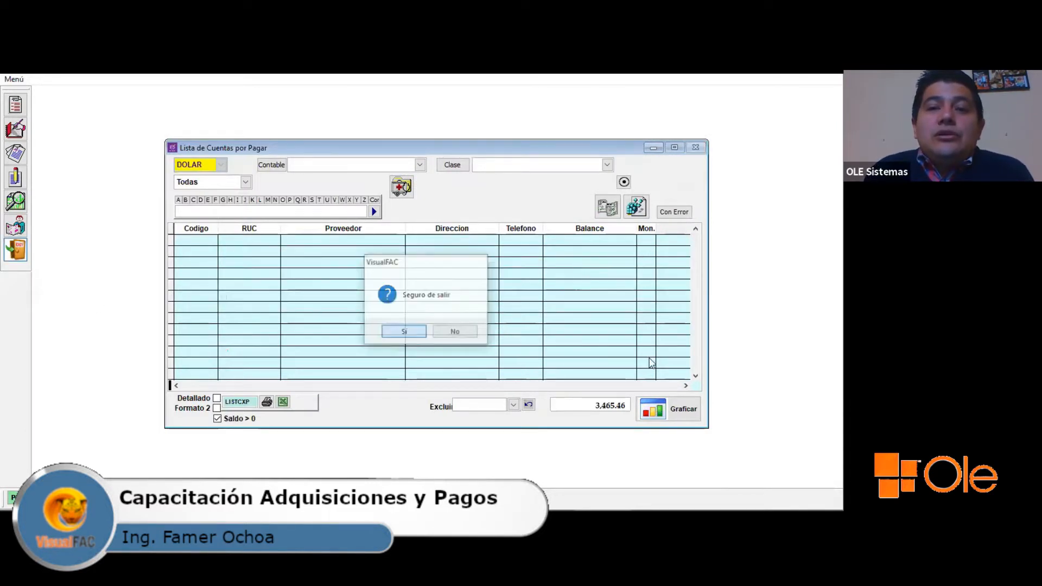
pyautogui.press('Return')
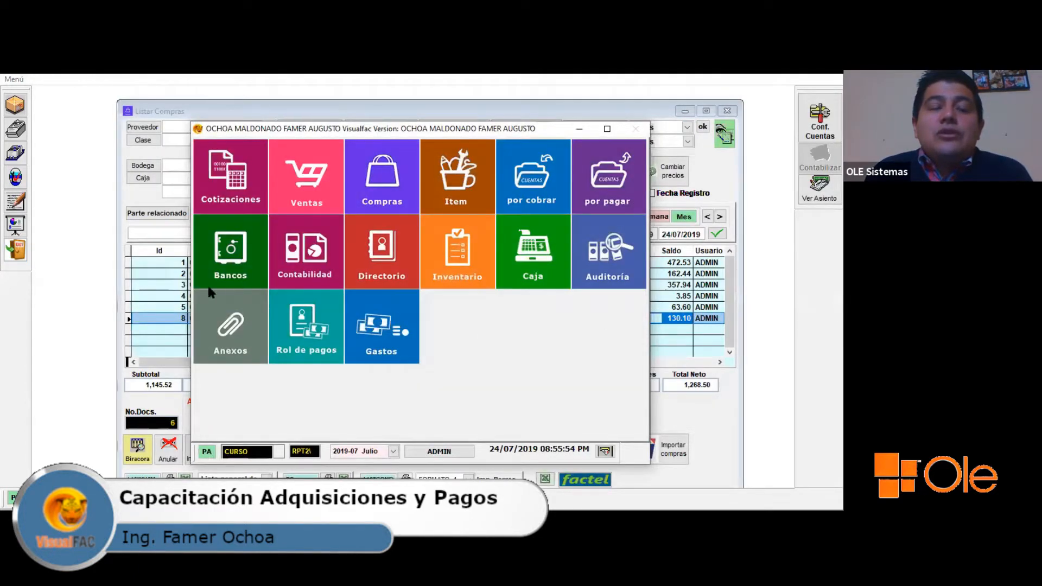
pyautogui.click(148, 222)
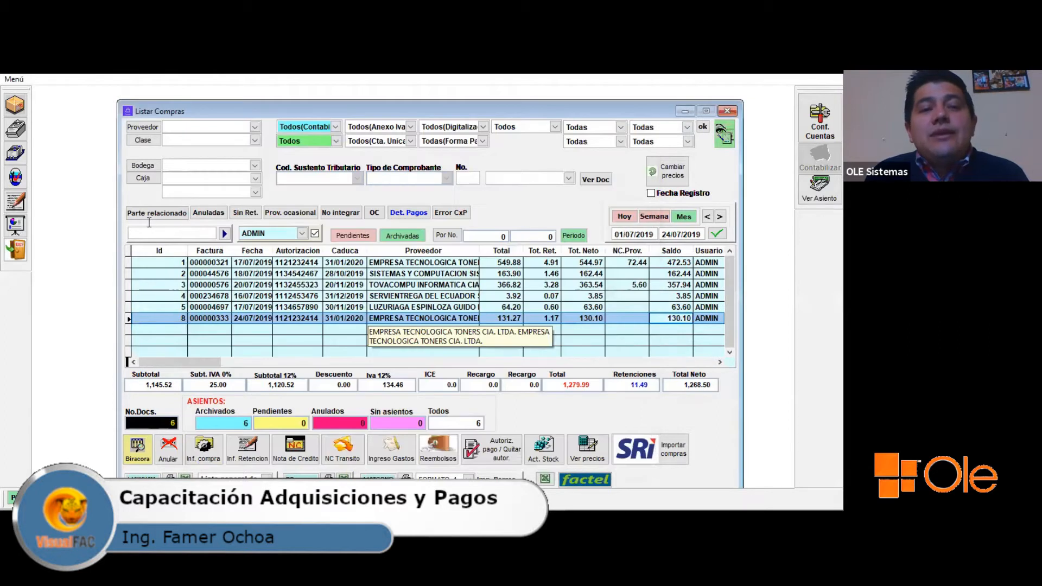
# - Go to the Item list, close the DESCUENTO EN COMPRAS item record, and search for item PR0002
pyautogui.doubleClick(375, 319)
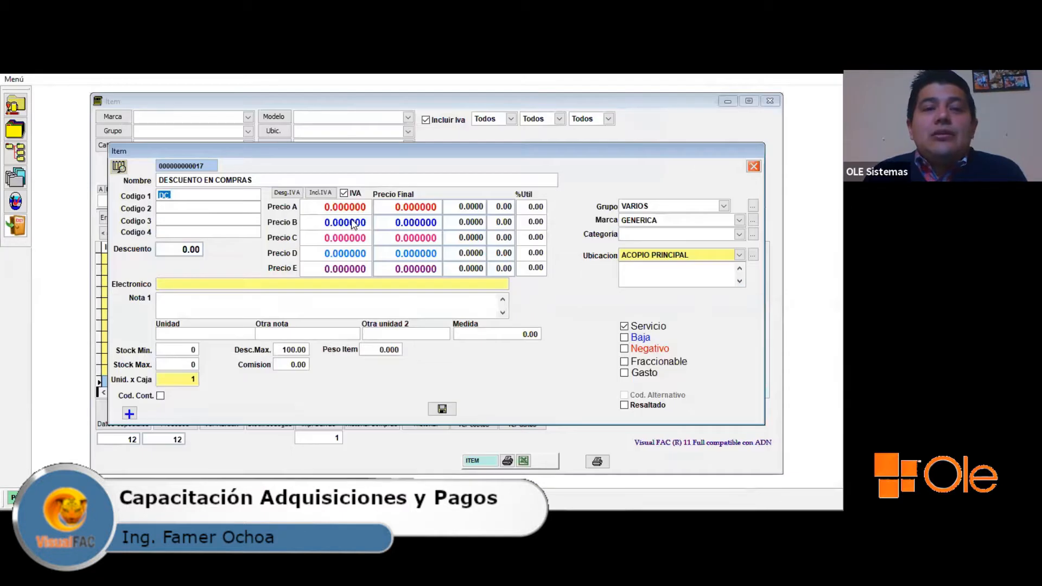
pyautogui.press('Escape')
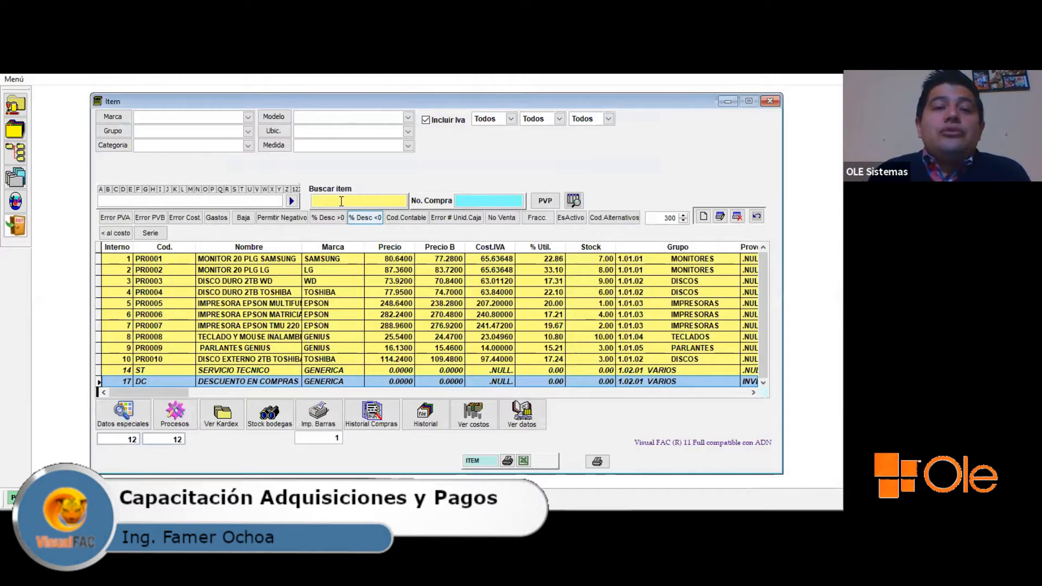
pyautogui.write('PR0002')
pyautogui.press('Return')
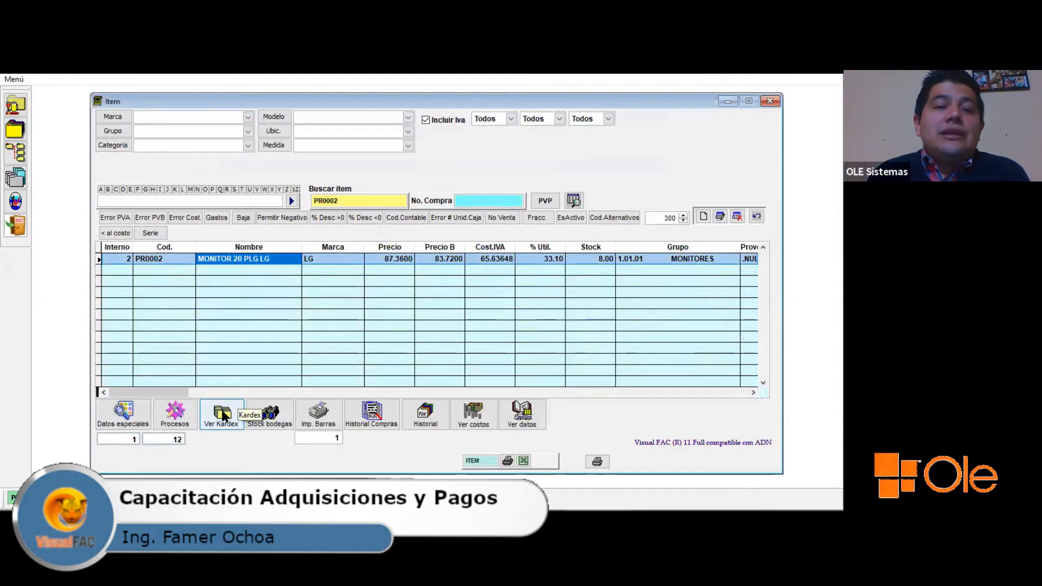
# - Open the Kardex of item PR0002 and sort its movements by date
pyautogui.click(222, 416)
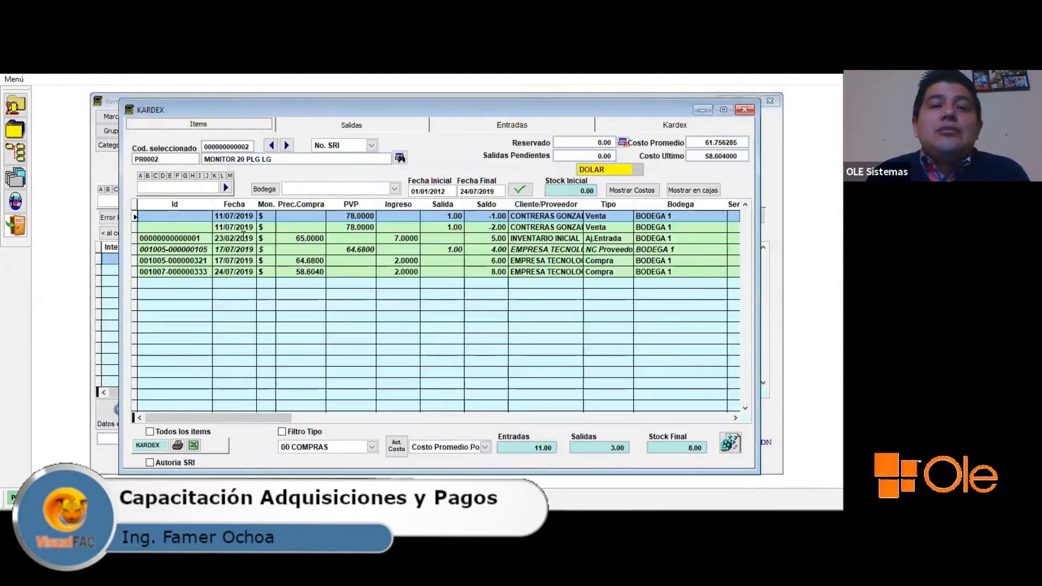
pyautogui.click(194, 205)
pyautogui.click(233, 204)
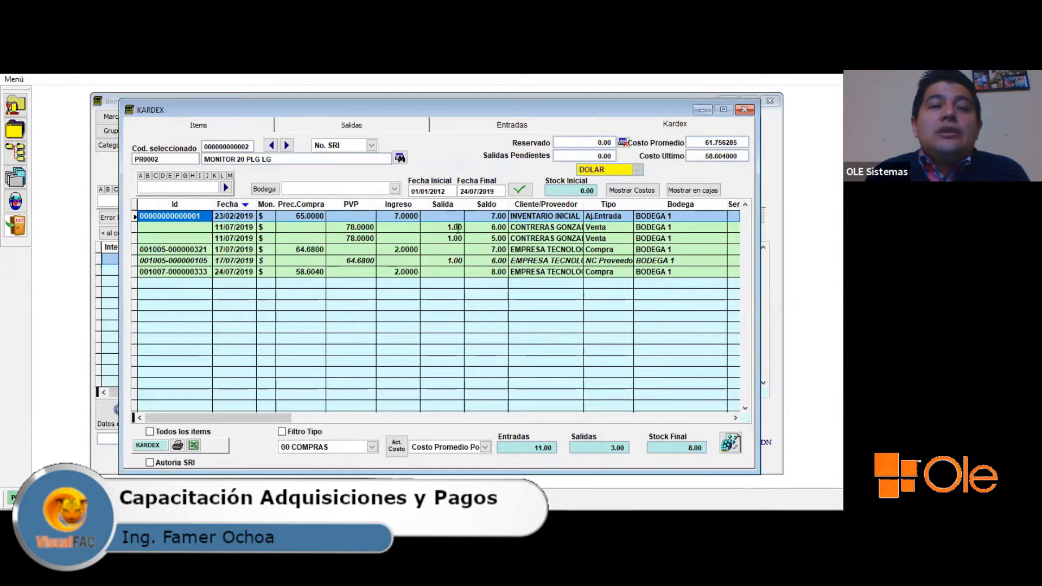
# - Examine the incoming and outgoing quantities of each Kardex movement, including the purchases, sales and supplier credit note
pyautogui.click(394, 214)
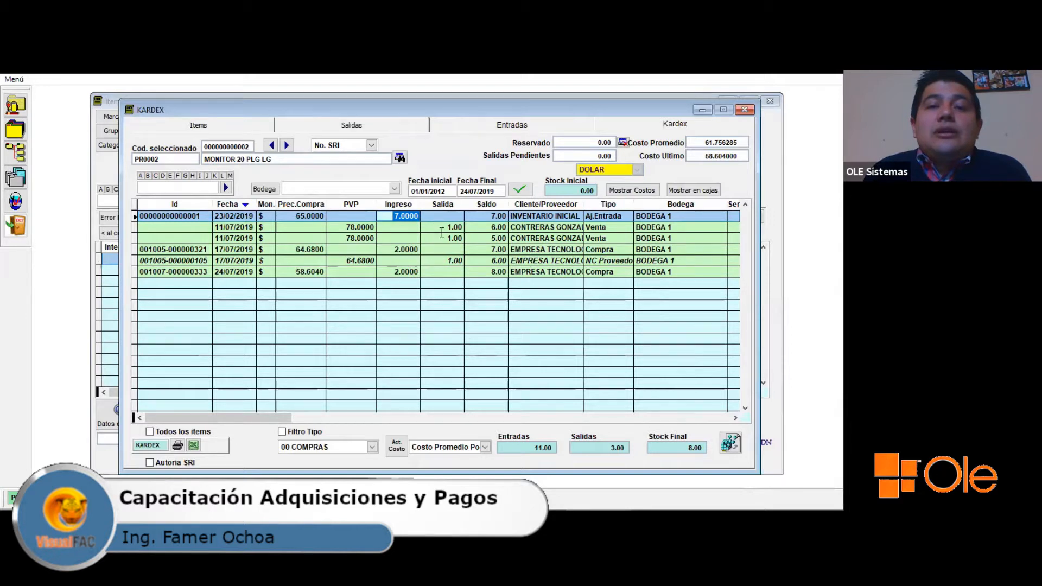
pyautogui.click(441, 228)
pyautogui.click(433, 250)
pyautogui.click(393, 250)
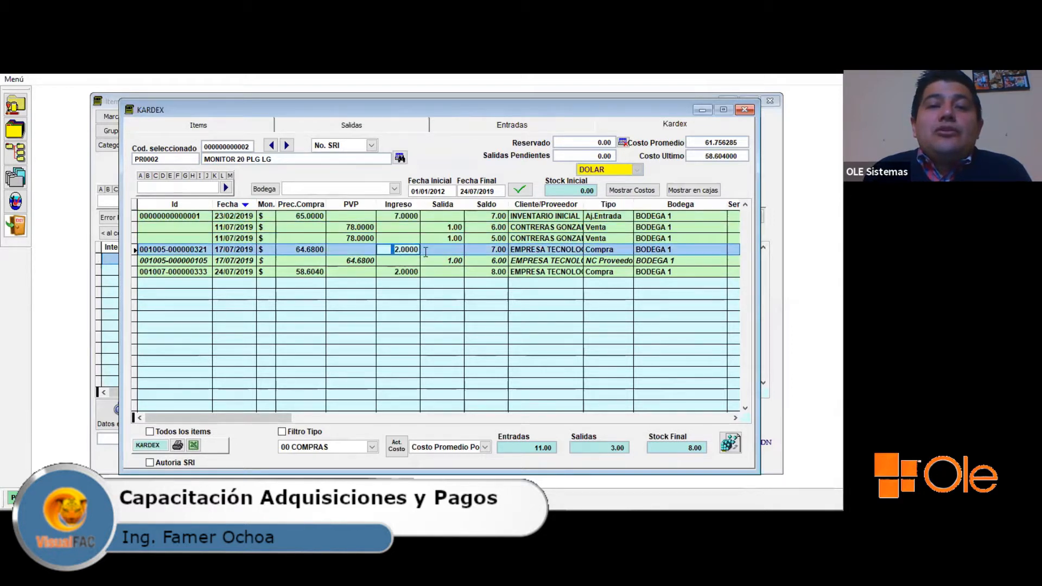
pyautogui.click(456, 261)
pyautogui.press('Tab')
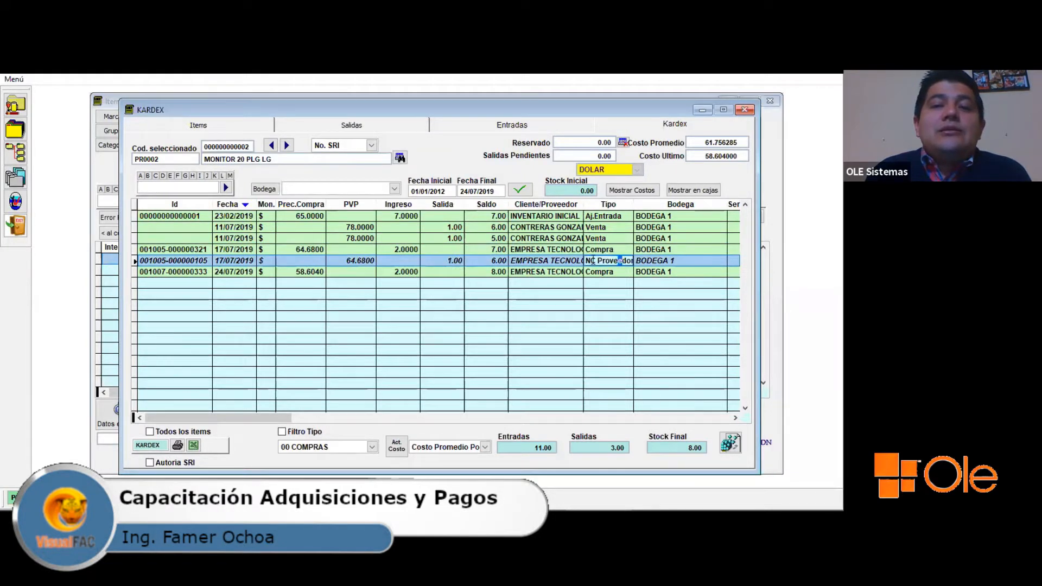
pyautogui.click(394, 271)
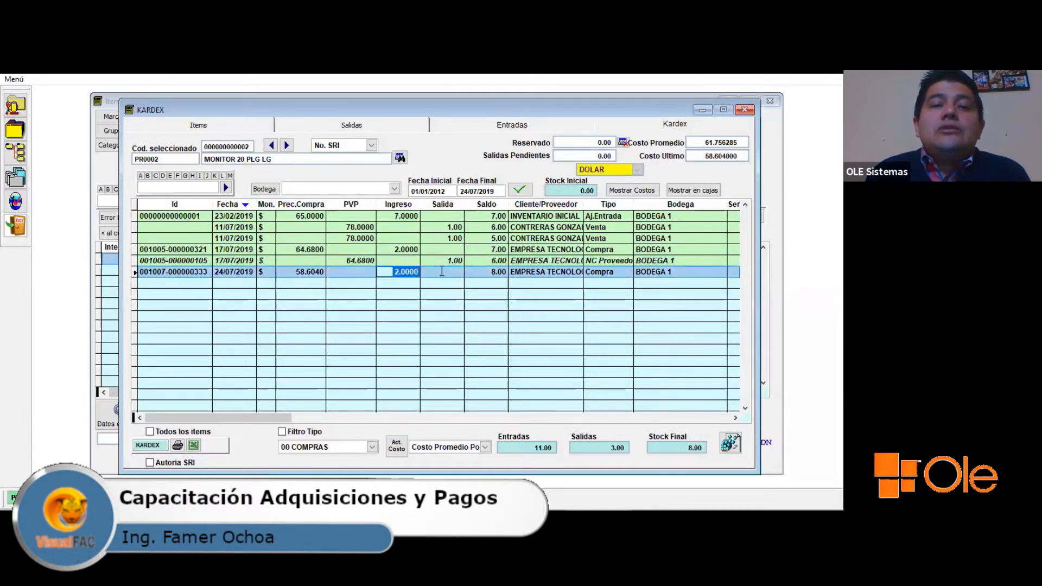
# - Review the date, quantity, purchase price and supplier of the 24/07/2019 purchase, and compare it with the earlier movements
pyautogui.moveTo(215, 271); pyautogui.dragTo(256, 272)
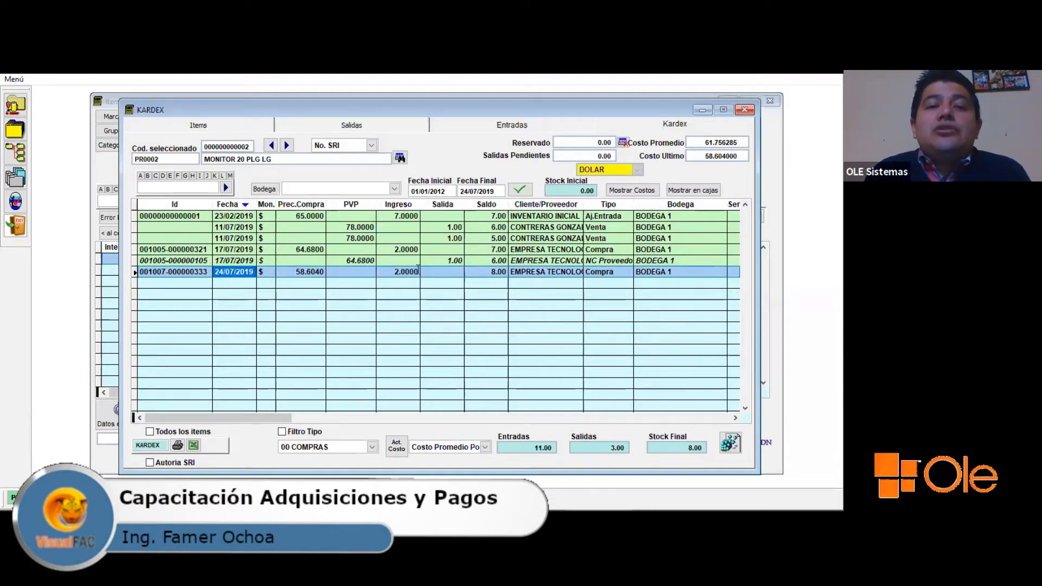
pyautogui.click(394, 272)
pyautogui.moveTo(289, 271); pyautogui.dragTo(337, 274)
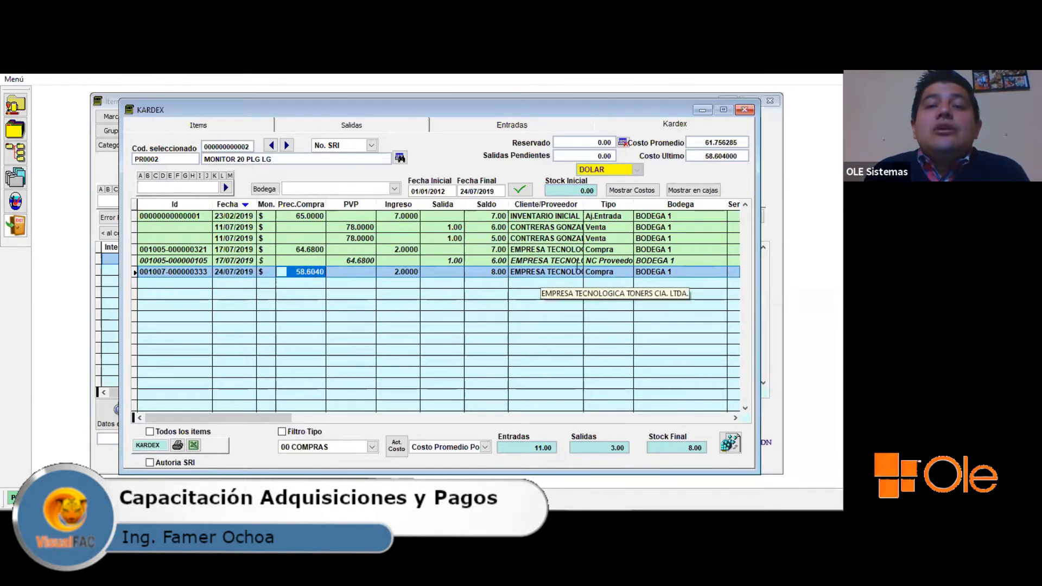
pyautogui.moveTo(574, 269); pyautogui.dragTo(475, 266)
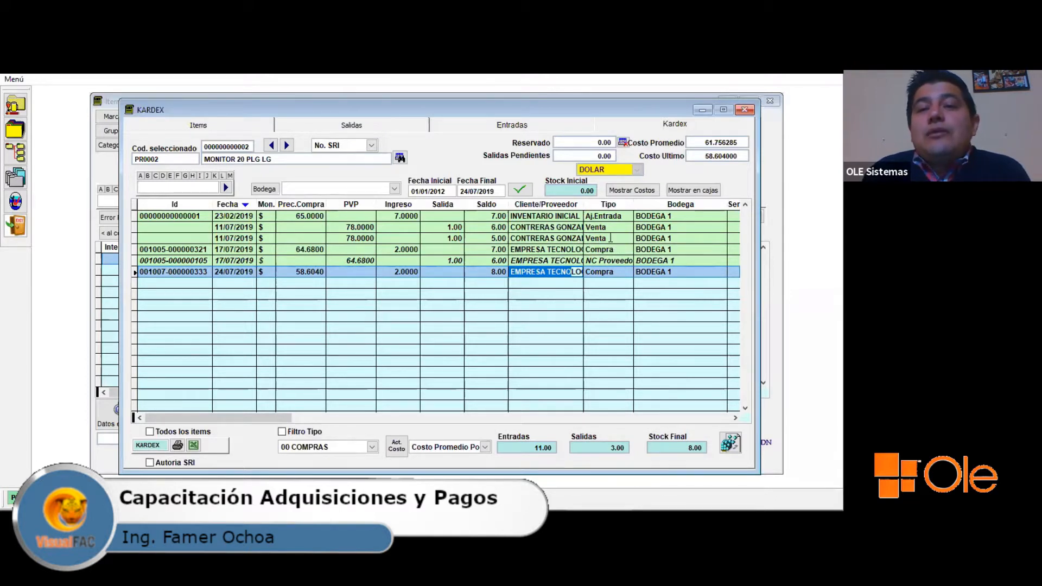
pyautogui.press('Up')
pyautogui.press('Up')
pyautogui.press('Up')
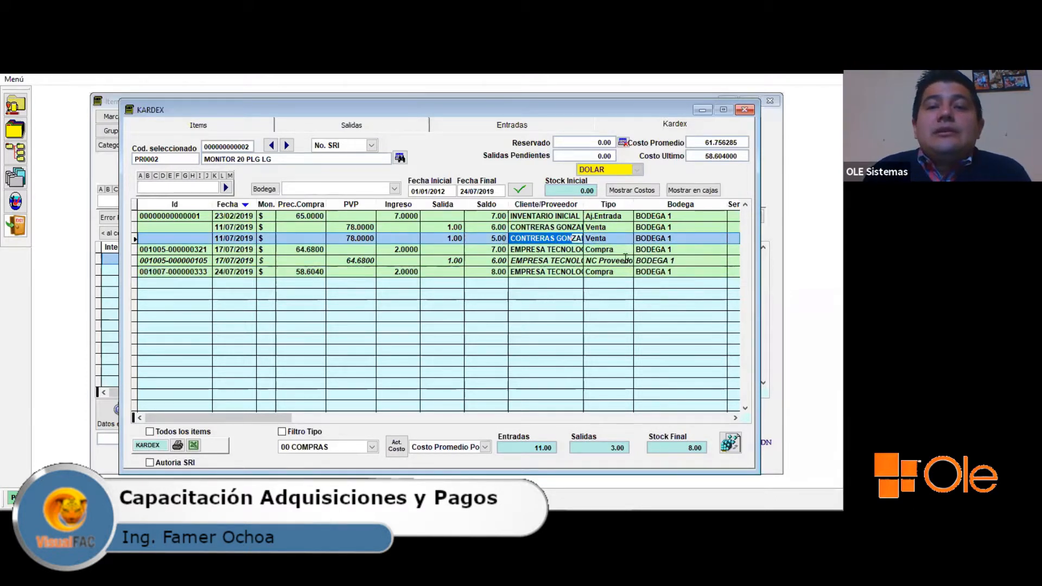
pyautogui.click(625, 253)
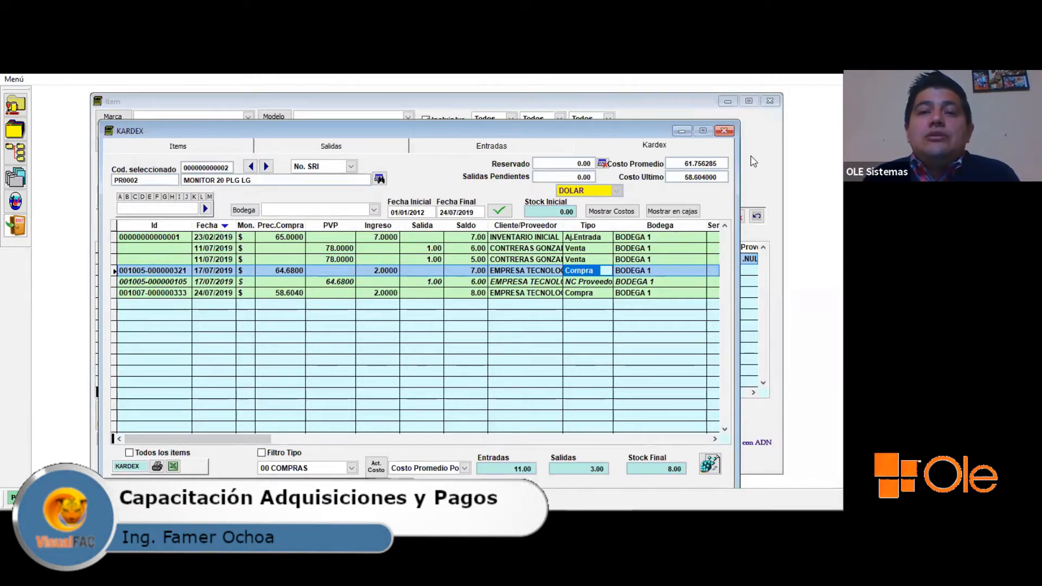
# - Close the Kardex and exit the item module
pyautogui.click(724, 132)
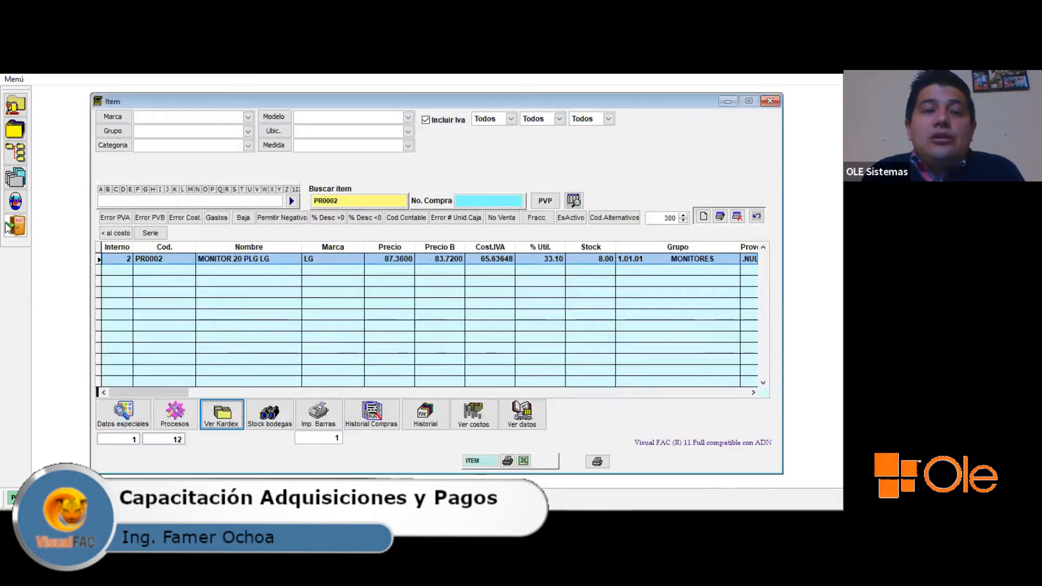
pyautogui.click(16, 227)
pyautogui.press('Return')
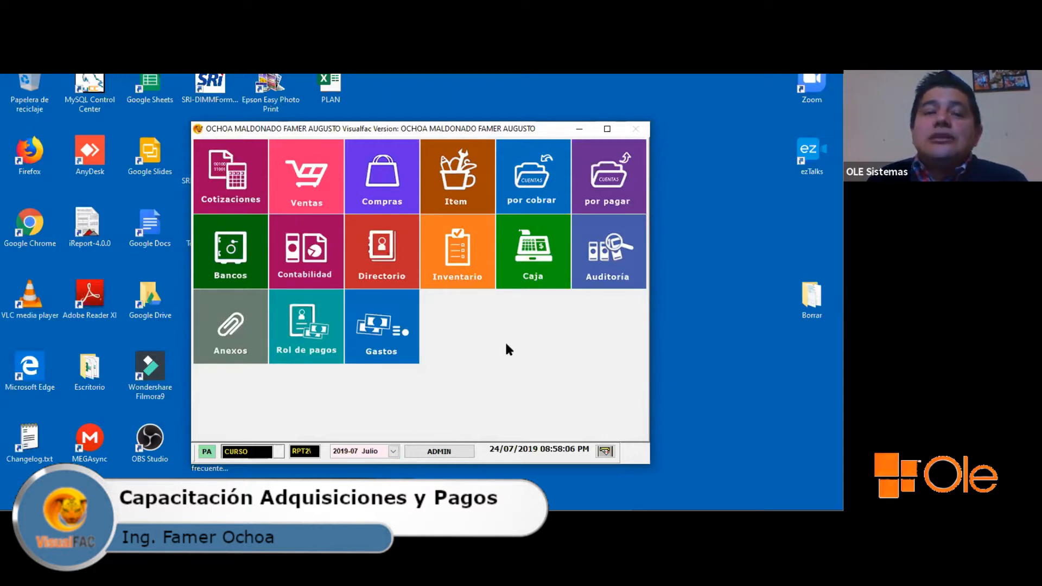
# - Open Comprobante de Pago in the Contabilidad module and start a new payment voucher
pyautogui.click(312, 254)
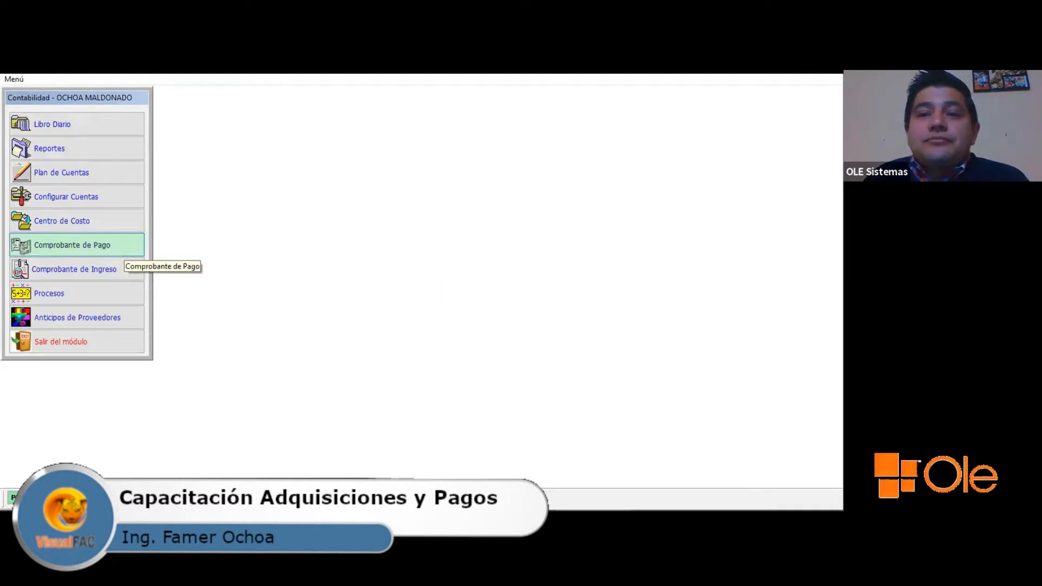
pyautogui.click(122, 247)
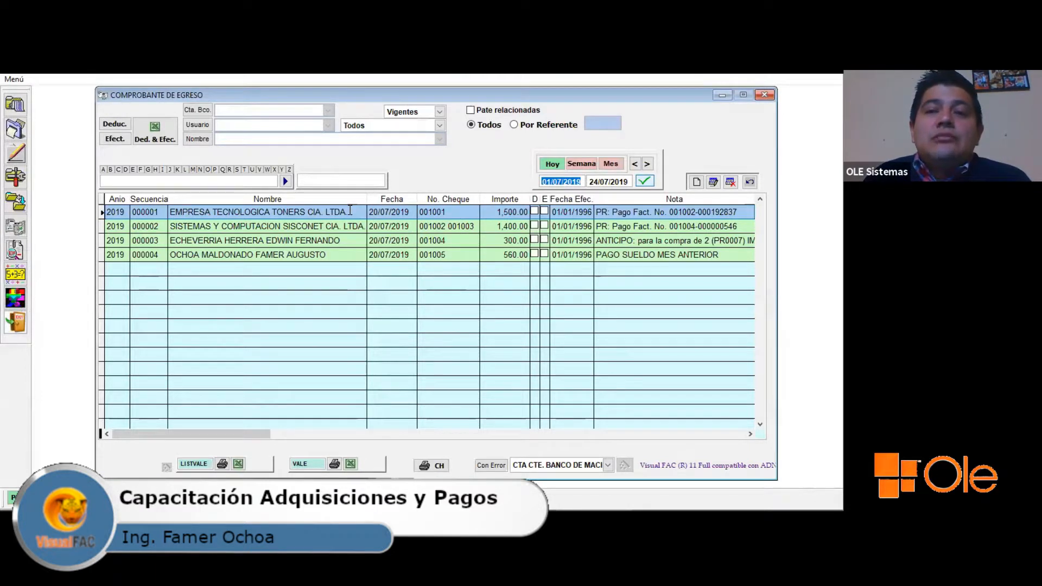
pyautogui.click(312, 212)
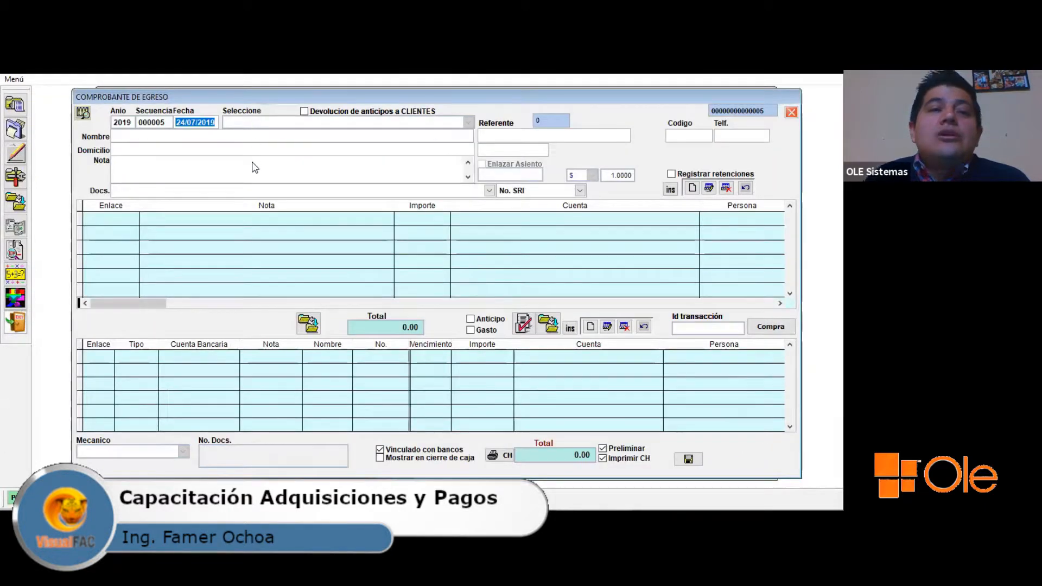
# - Select EMPRESA TECNOLOGICA TONERS CIA. LTDA. as the voucher's supplier and add its pending invoice issued 17/07/2019
pyautogui.press('Tab')
pyautogui.press('Down')
pyautogui.press('Down')
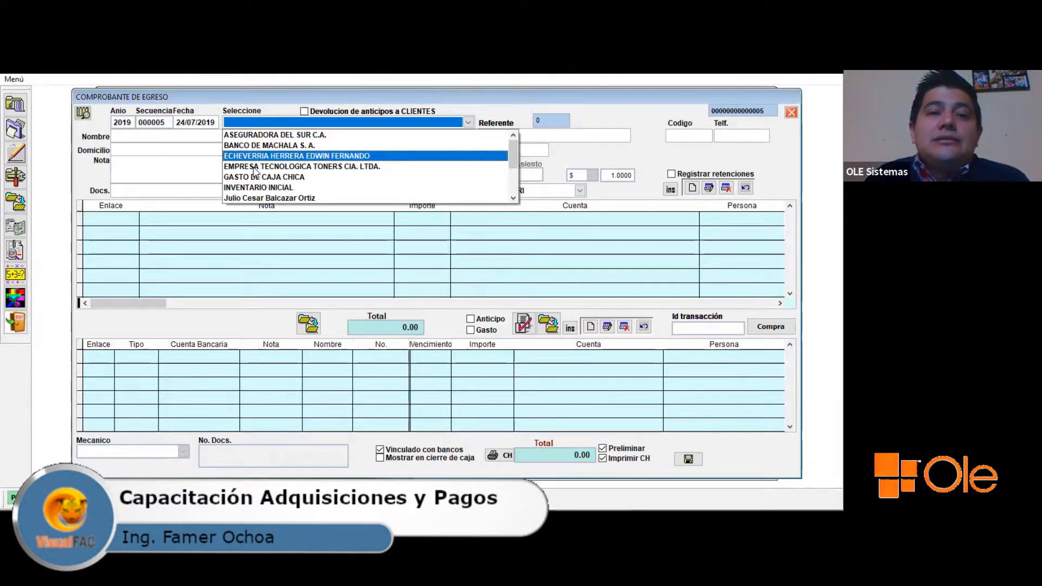
pyautogui.press('Down')
pyautogui.press('Down')
pyautogui.press('Down')
pyautogui.press('Down')
pyautogui.press('Up')
pyautogui.press('Up')
pyautogui.press('Up')
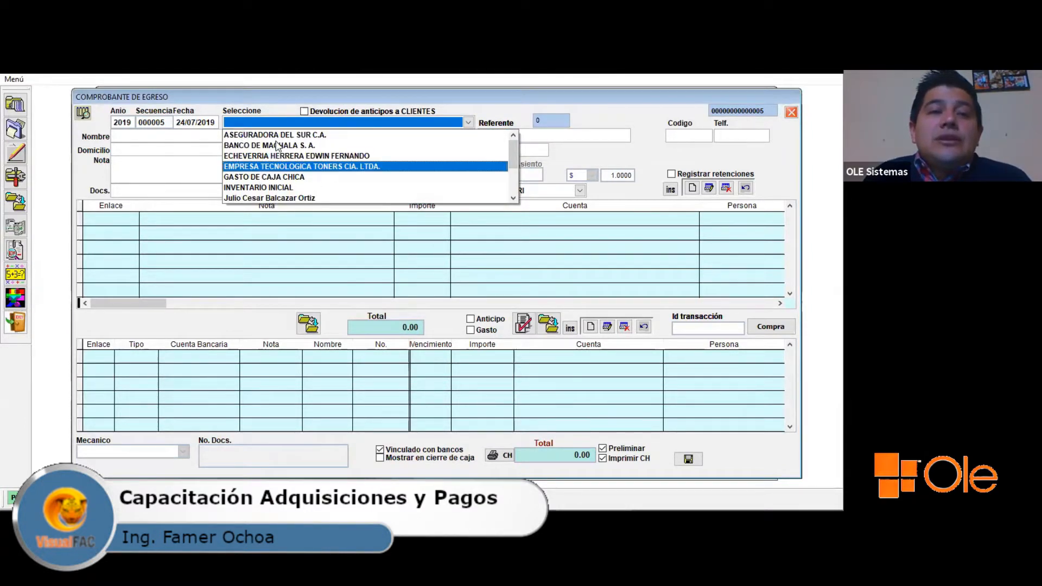
pyautogui.press('Return')
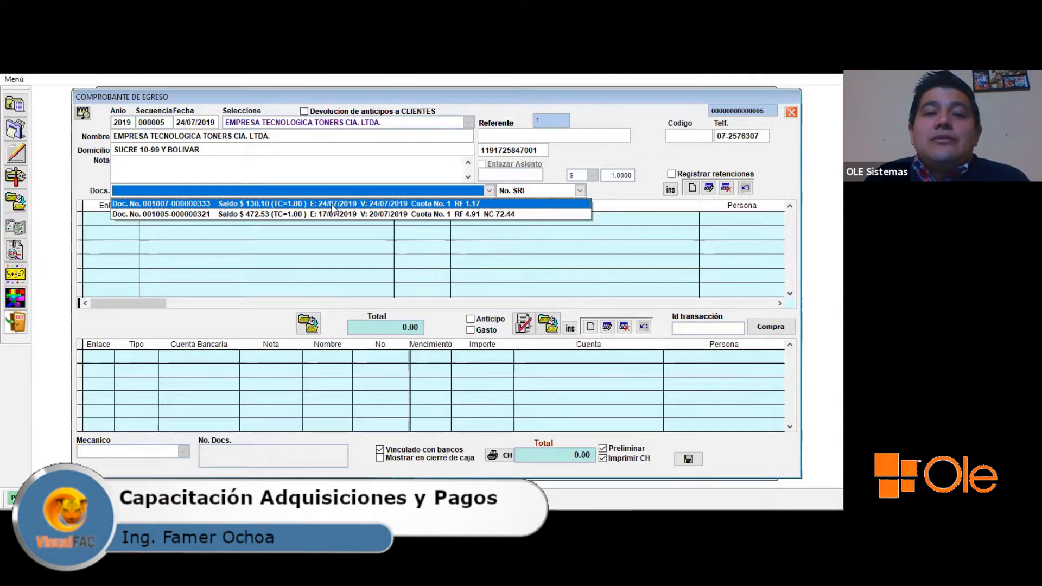
pyautogui.click(264, 215)
# - Add the supplier's invoice issued 24/07/2019 to the voucher, and delete that line again
pyautogui.click(338, 192)
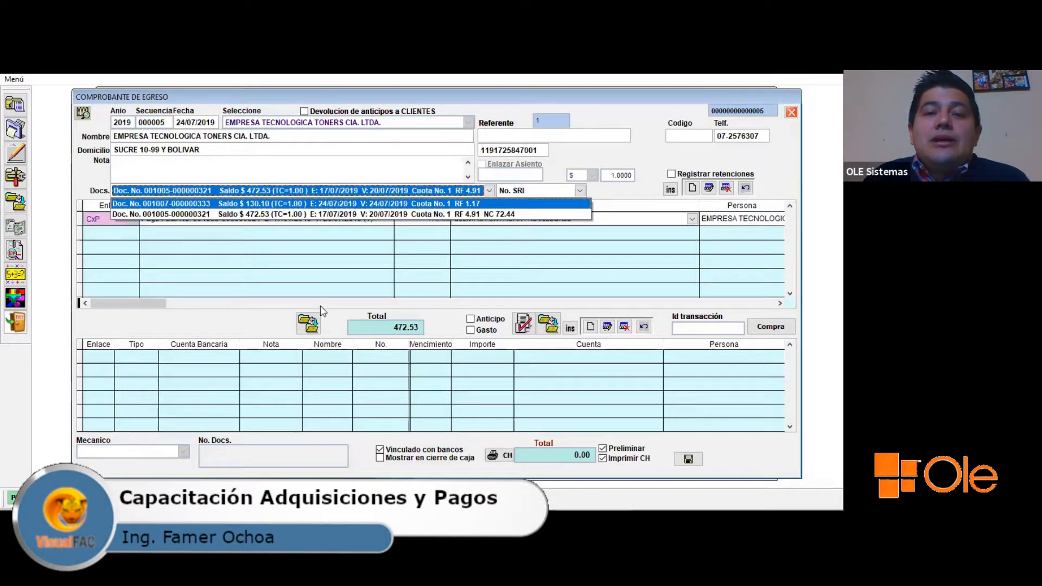
pyautogui.click(431, 204)
pyautogui.click(679, 232)
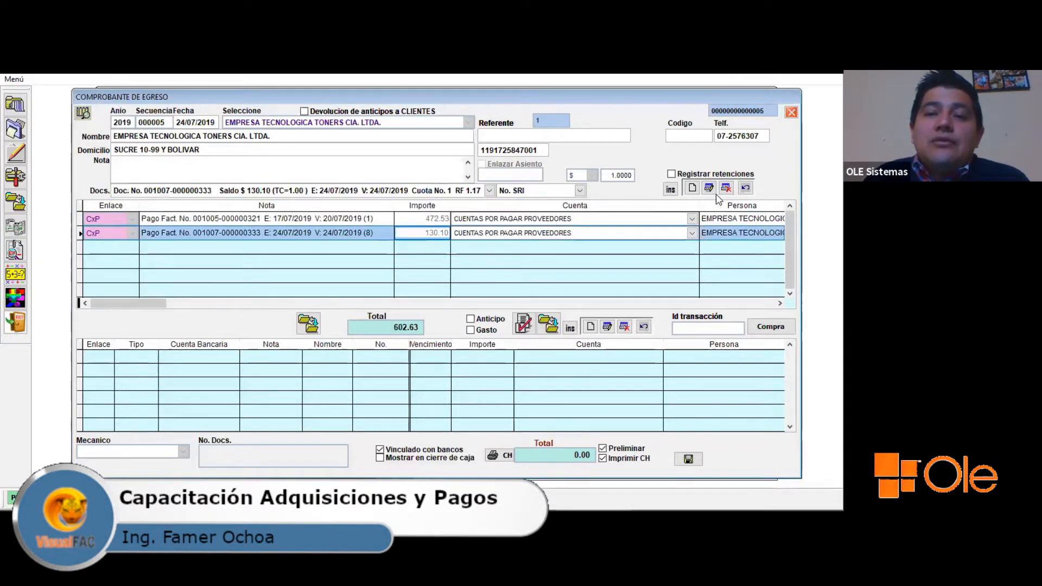
pyautogui.click(726, 187)
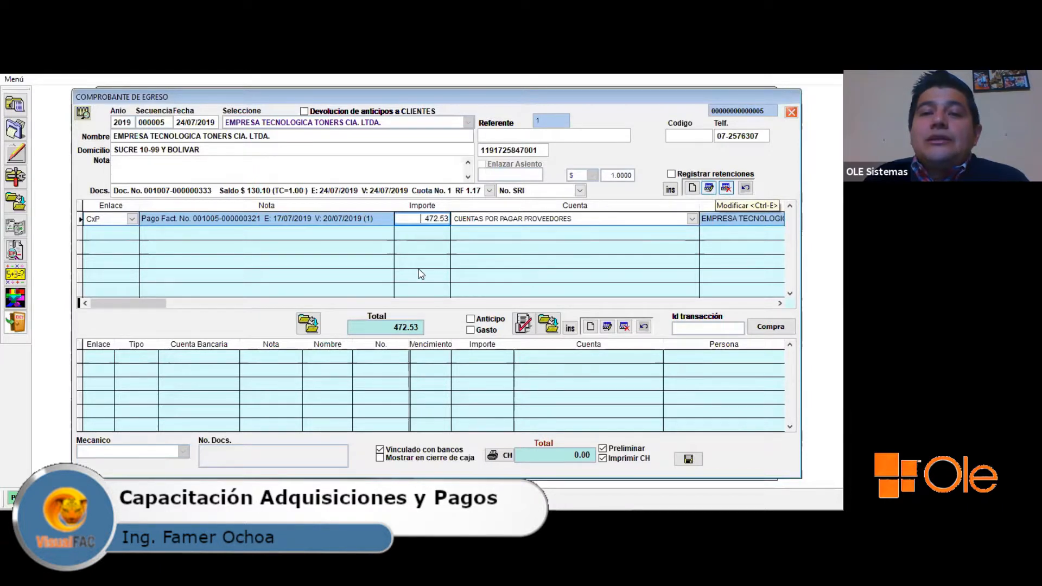
# - Set the amount to pay on the remaining invoice line to 200.00
pyautogui.click(348, 224)
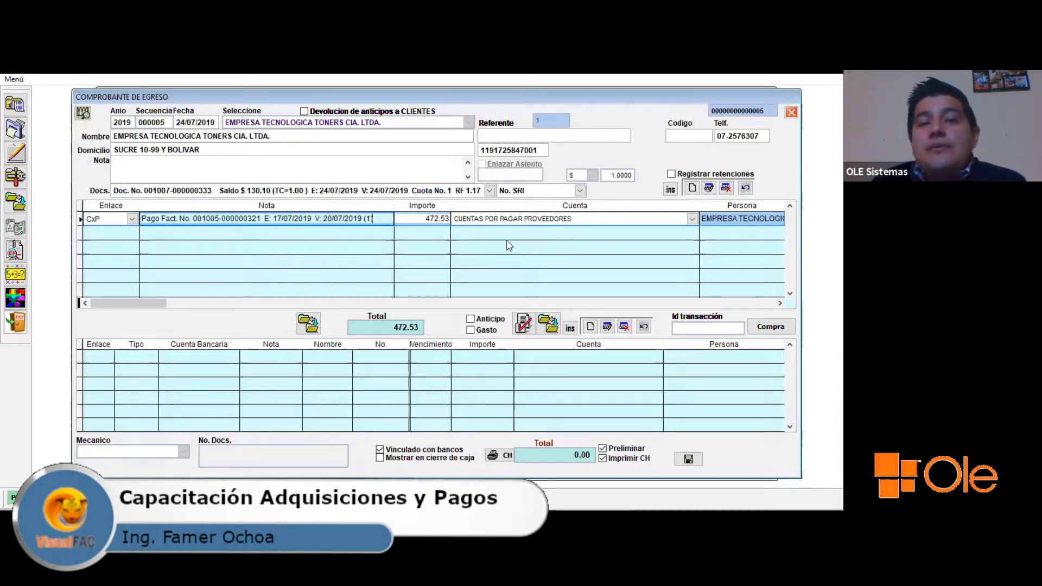
pyautogui.click(441, 219)
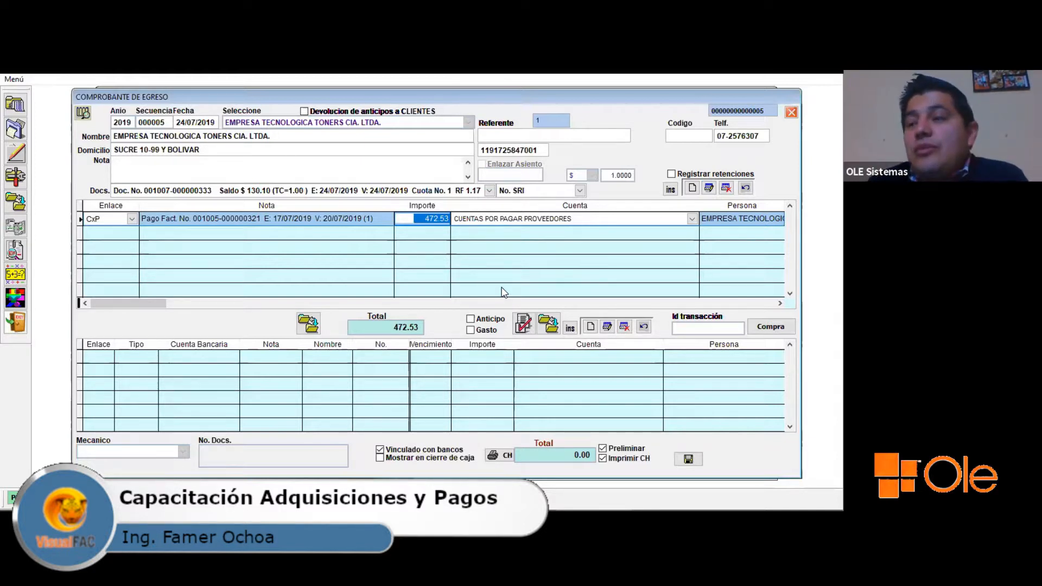
pyautogui.write('200')
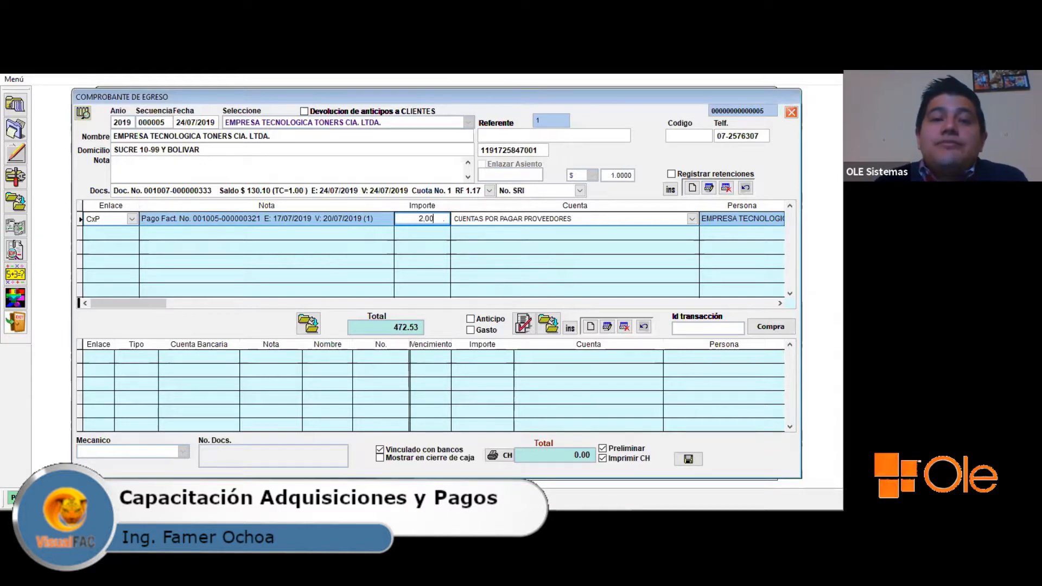
pyautogui.press('Tab')
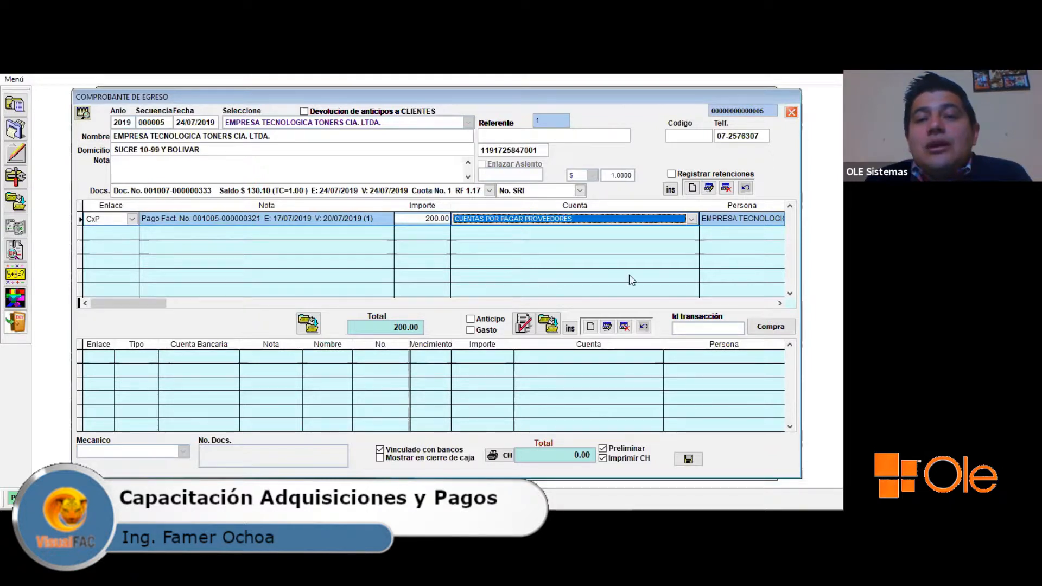
pyautogui.click(358, 219)
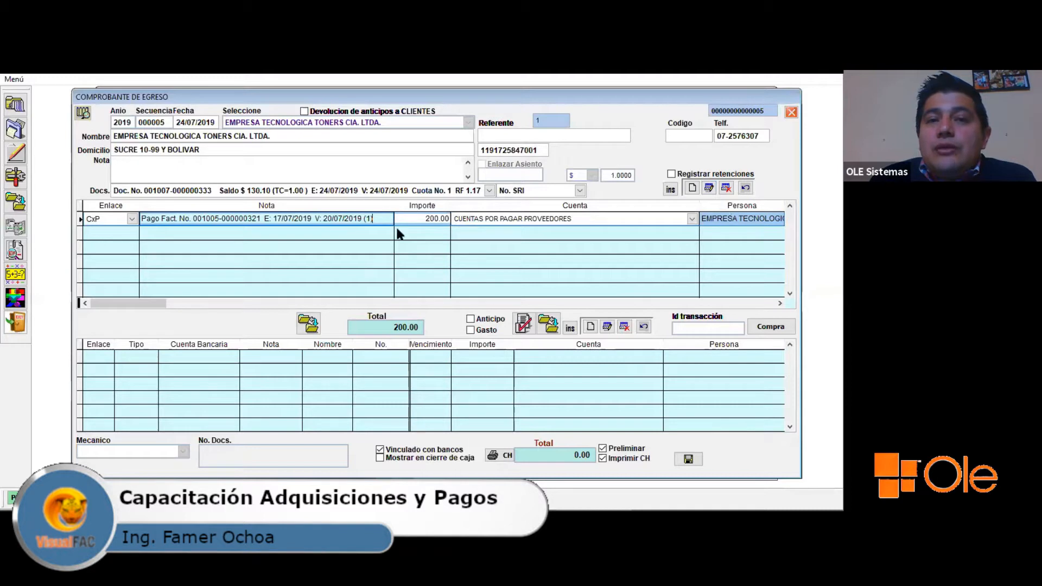
pyautogui.press('Tab')
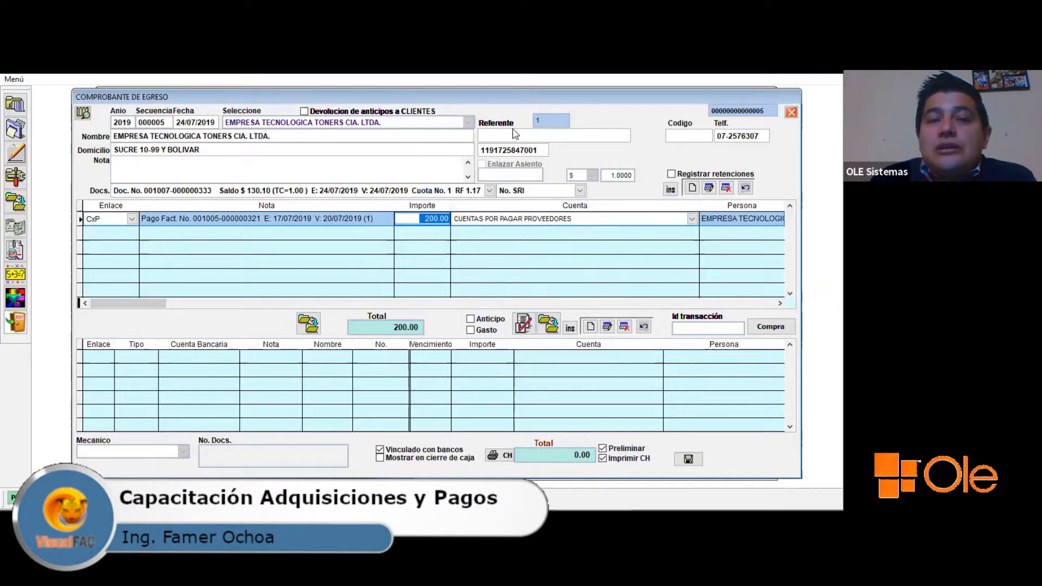
# - Add a payment method line to the voucher for the 200.00
pyautogui.click(591, 326)
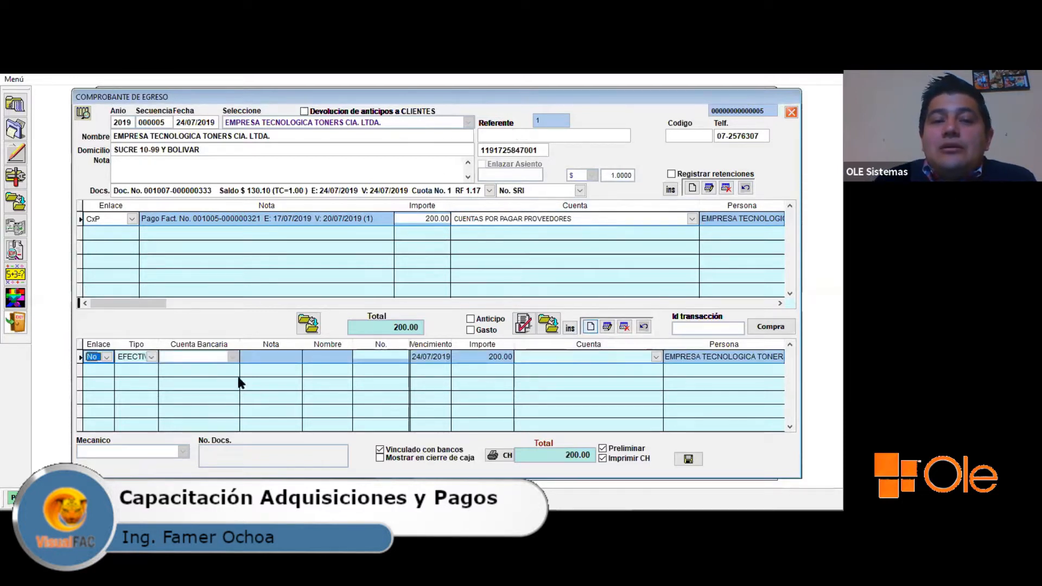
pyautogui.click(102, 360)
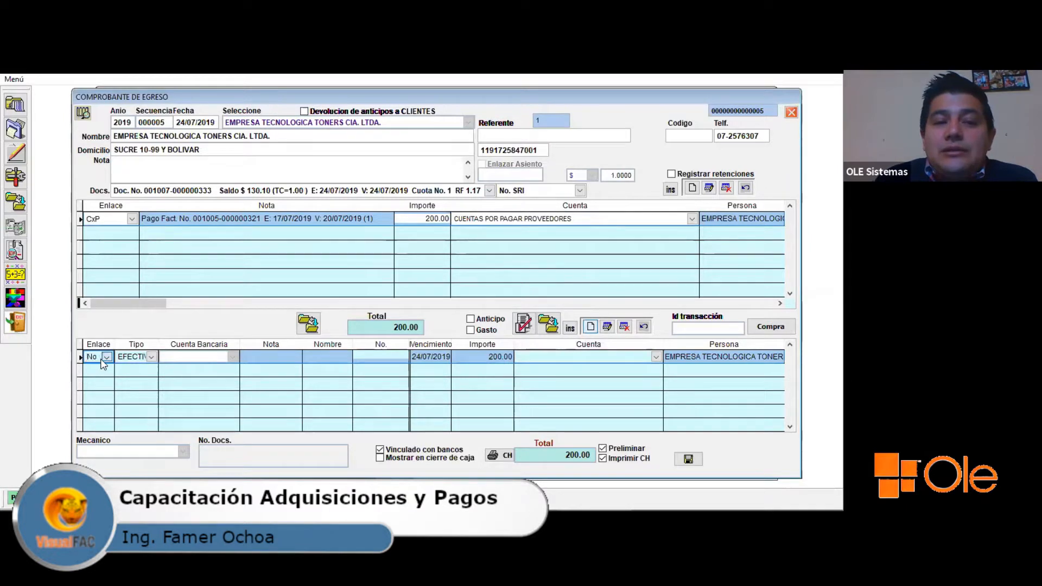
pyautogui.click(104, 358)
pyautogui.press('Escape')
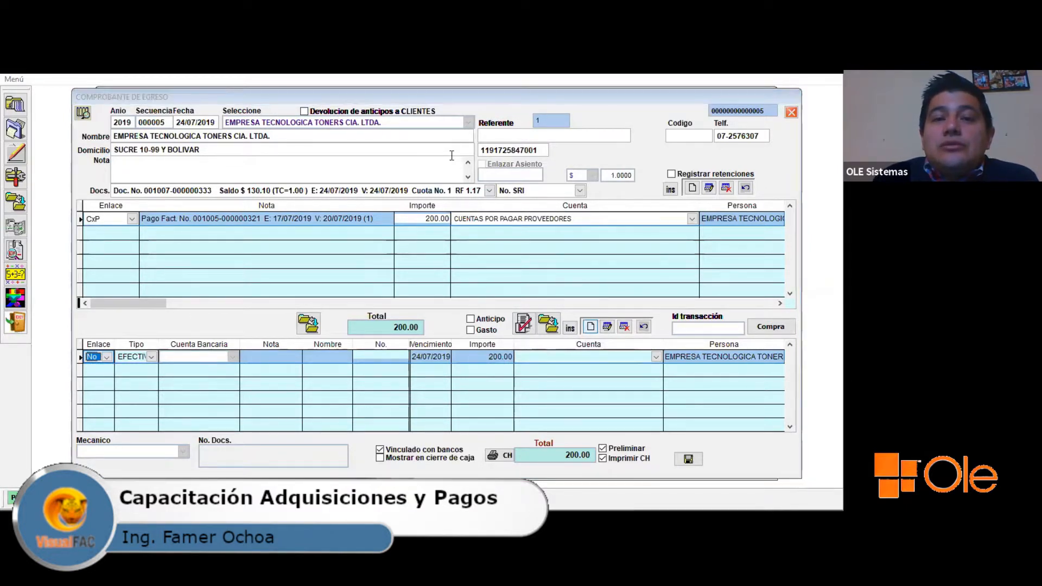
# - Annotate the invoice grid with the text DEBE and the payment method grid with HABER
pyautogui.click(304, 251)
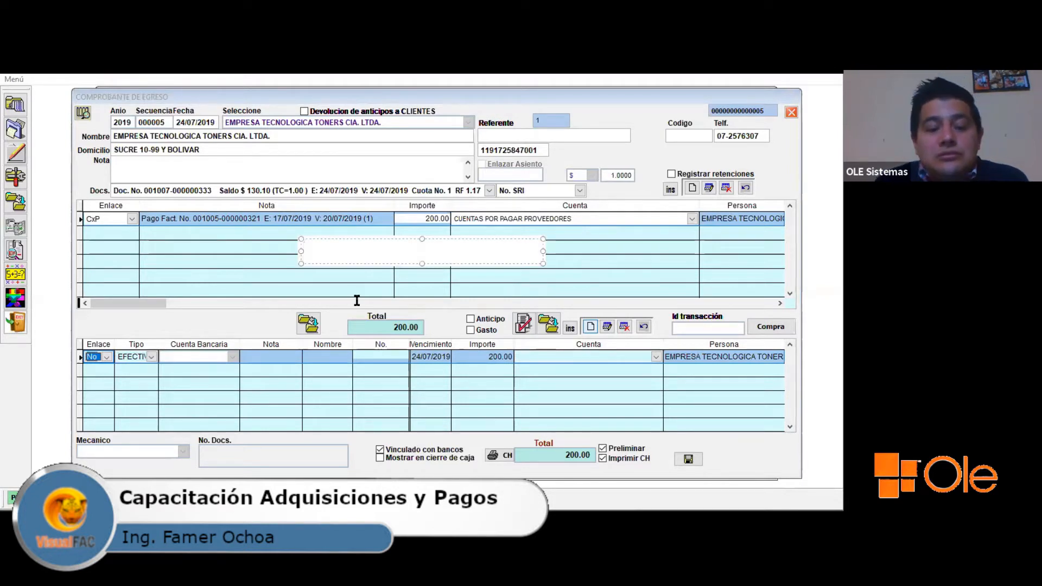
pyautogui.write('DEBE')
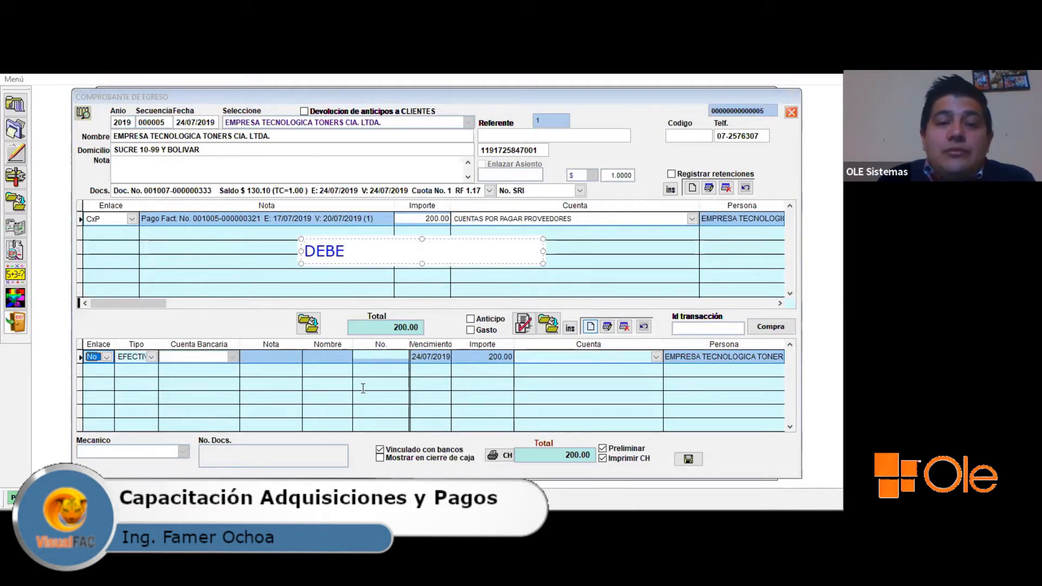
pyautogui.click(324, 397)
pyautogui.write('HABER')
pyautogui.press('Escape')
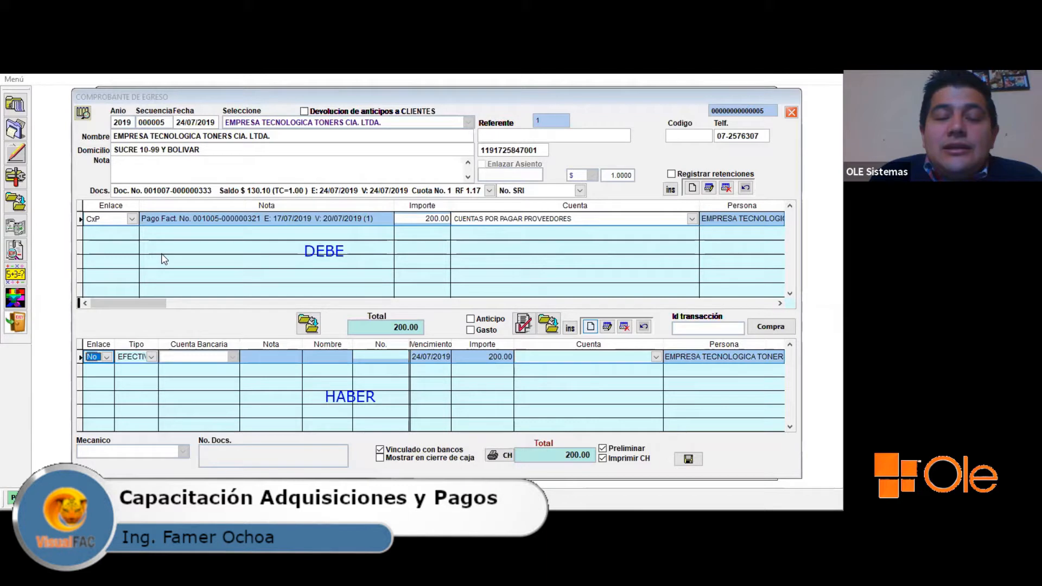
# - Set the Enlace value of the payment line to SI
pyautogui.click(107, 356)
pyautogui.click(97, 373)
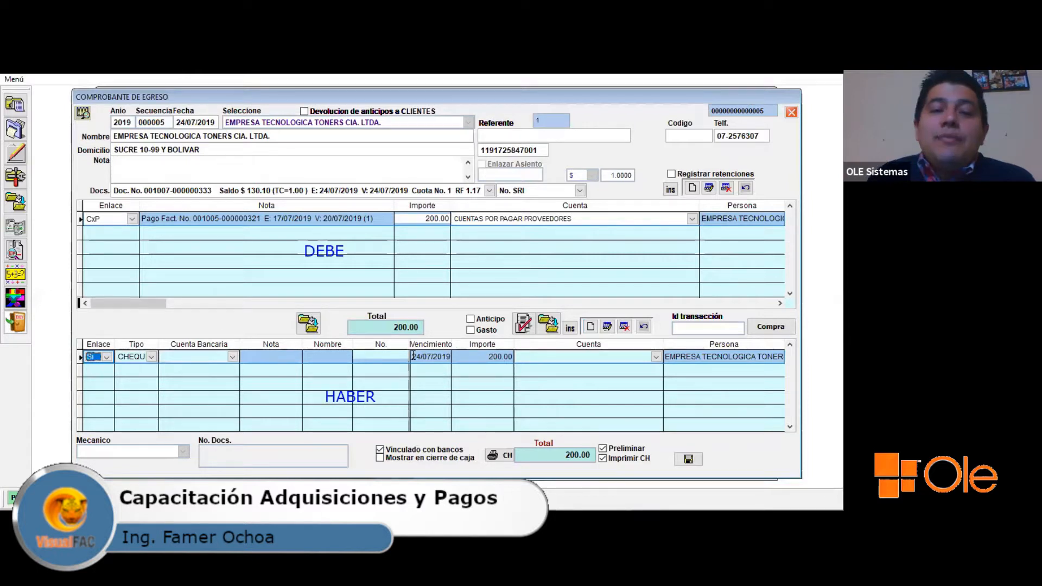
# - Fill the cheque payment line with the Banco de Machala checking account and cheque number 001006, keeping the 200.00 amount
pyautogui.press('Return')
pyautogui.press('Return')
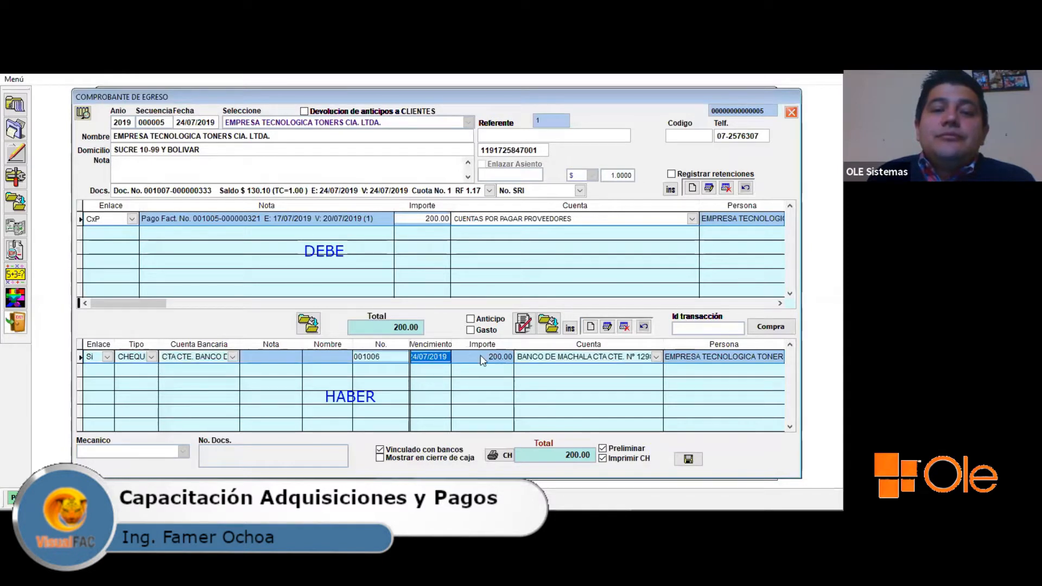
pyautogui.press('Return')
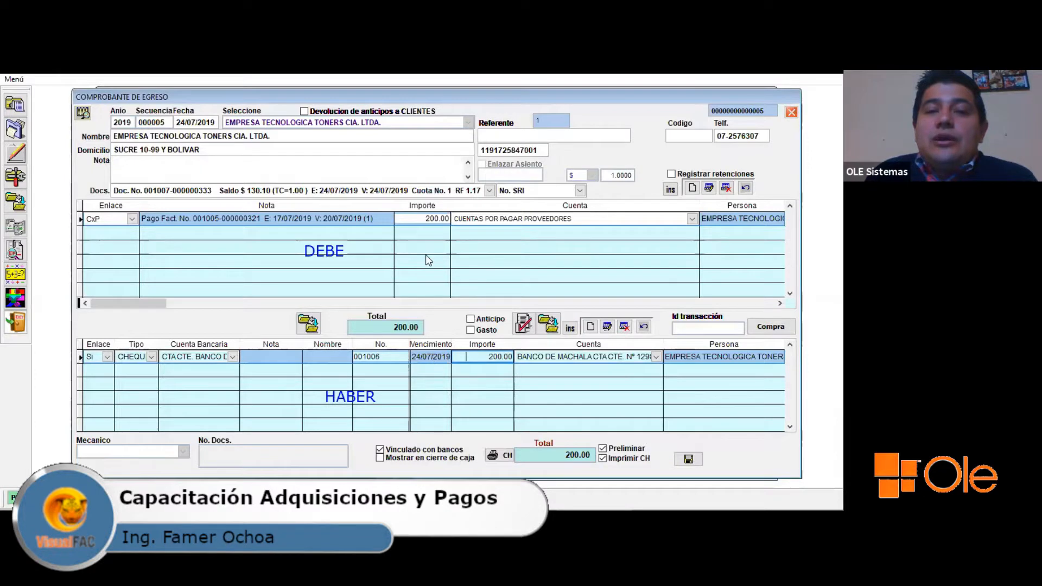
pyautogui.moveTo(260, 219); pyautogui.dragTo(139, 219)
pyautogui.hotkey('ctrl', 'c')
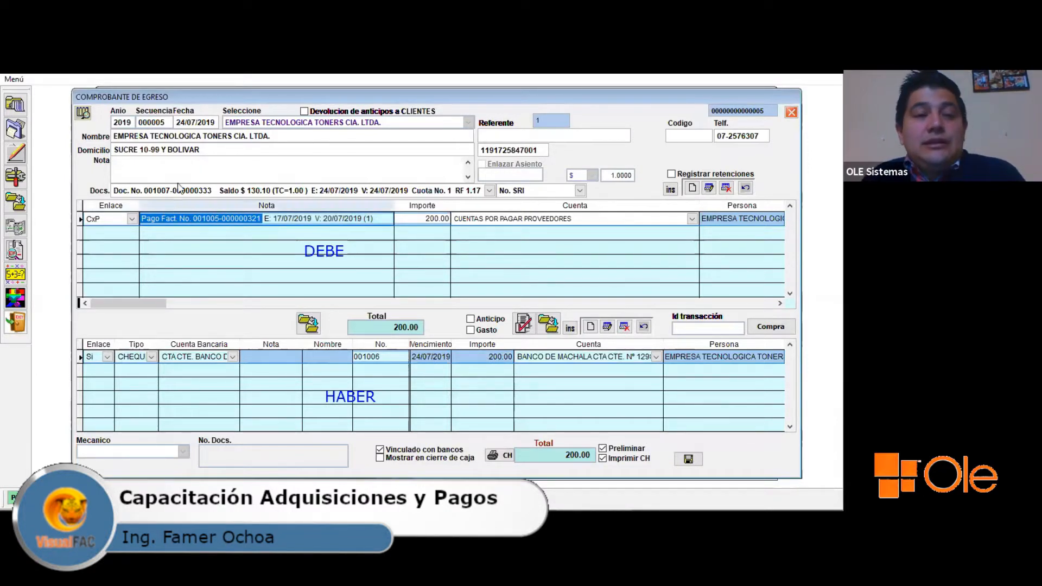
pyautogui.click(168, 160)
pyautogui.write('PR:')
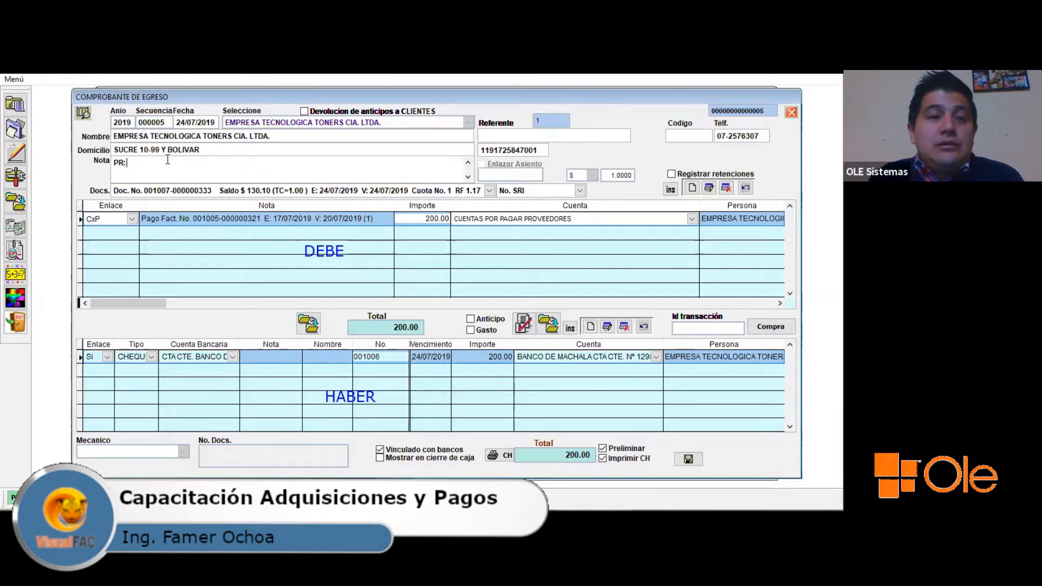
pyautogui.hotkey('ctrl', 'v')
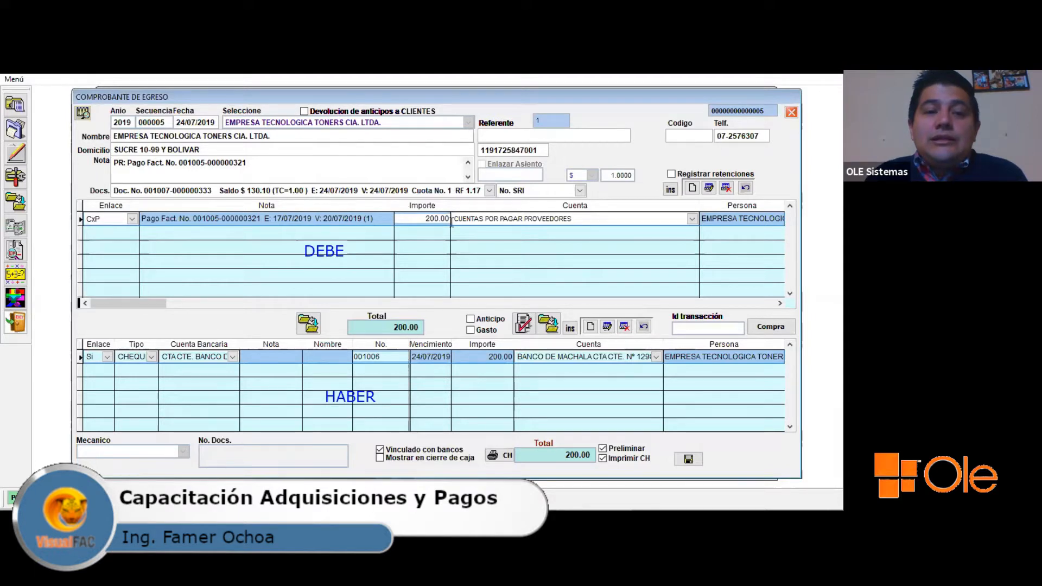
pyautogui.click(688, 459)
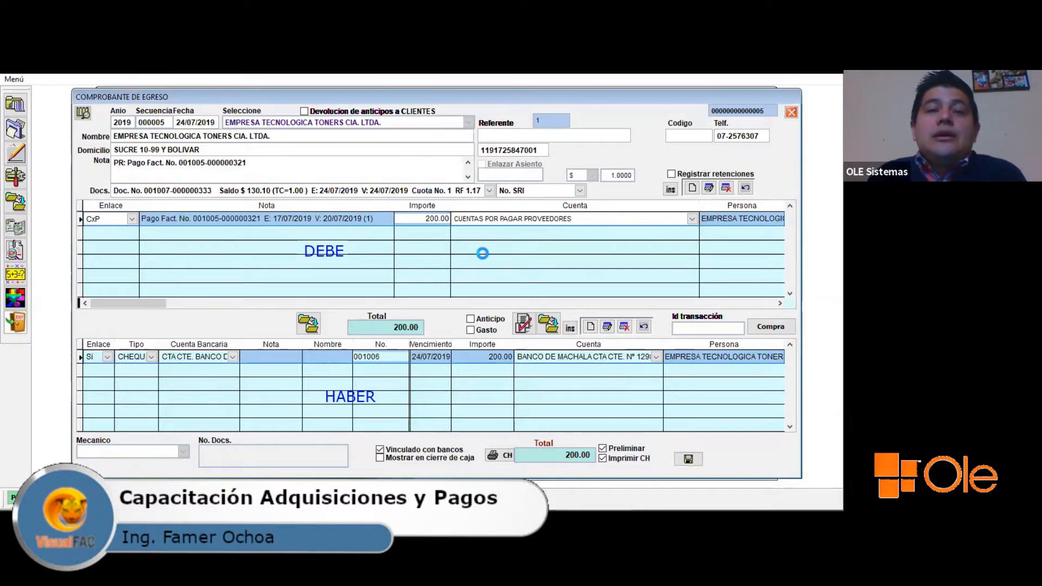
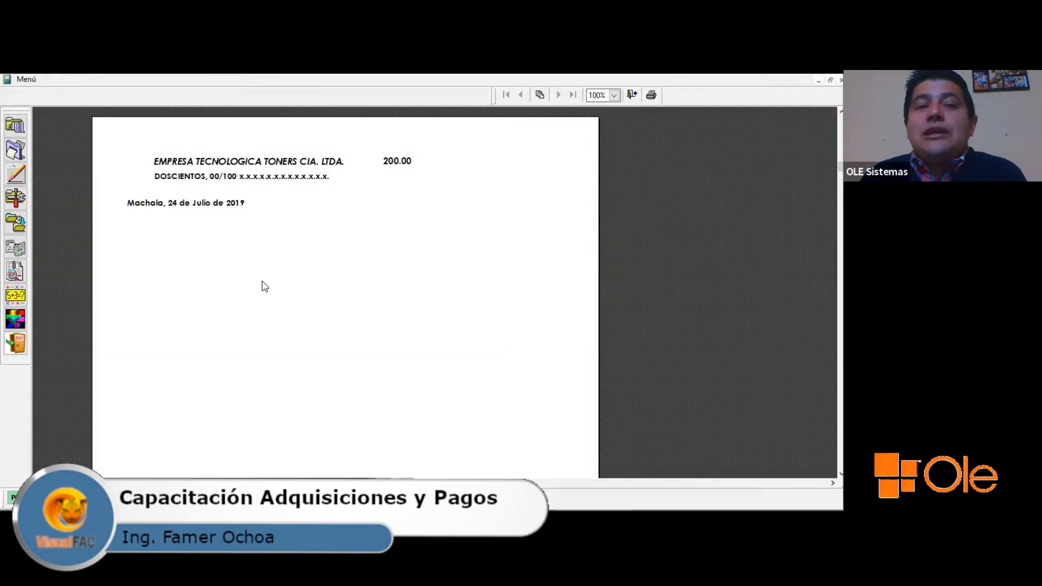
pyautogui.press('Escape')
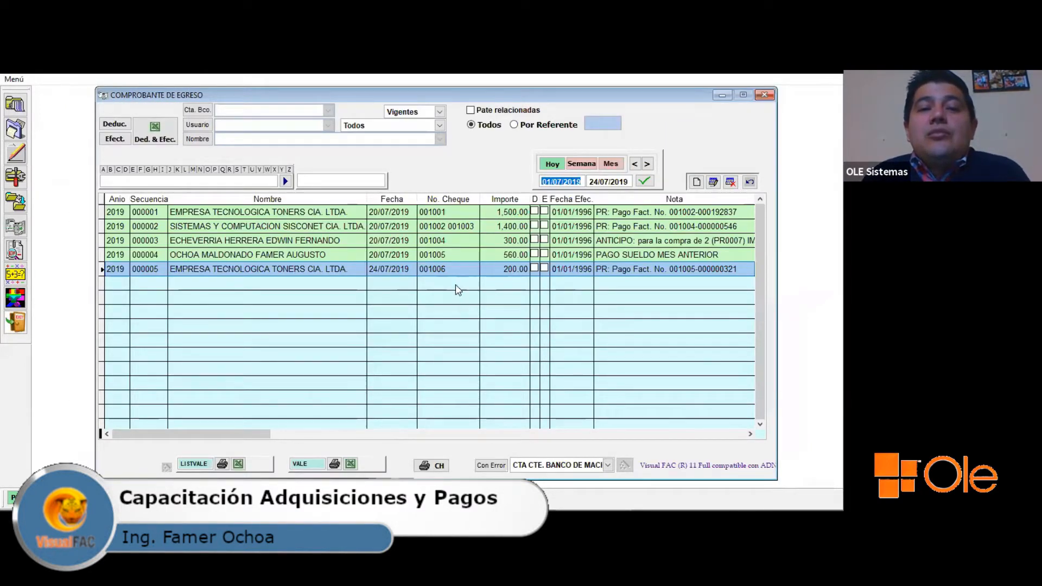
# - Check voucher 000005's sequence, supplier and cheque number in the voucher list and preview its printed vale
pyautogui.moveTo(350, 270); pyautogui.dragTo(127, 265)
pyautogui.click(445, 271)
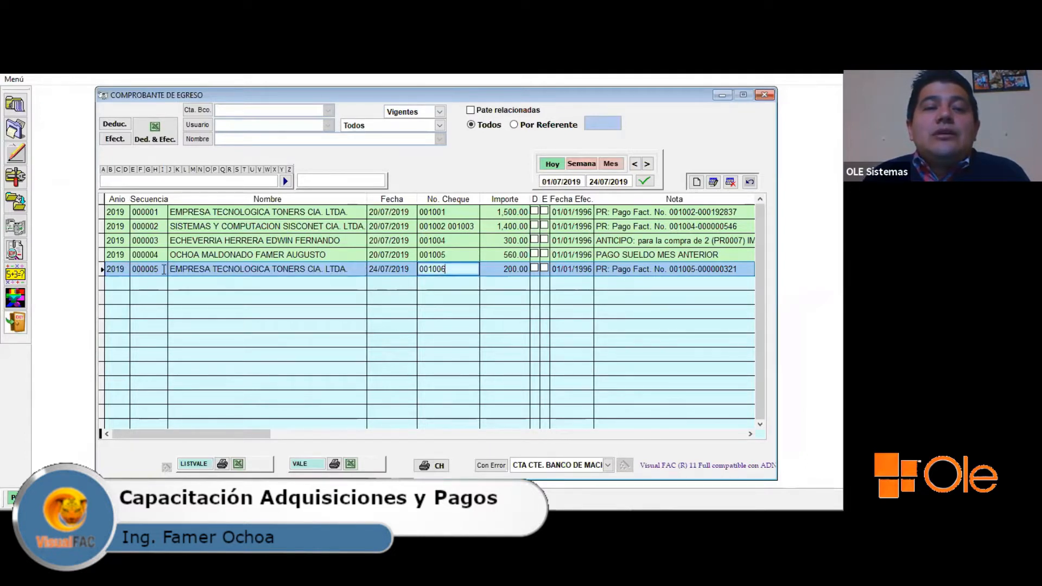
pyautogui.click(149, 269)
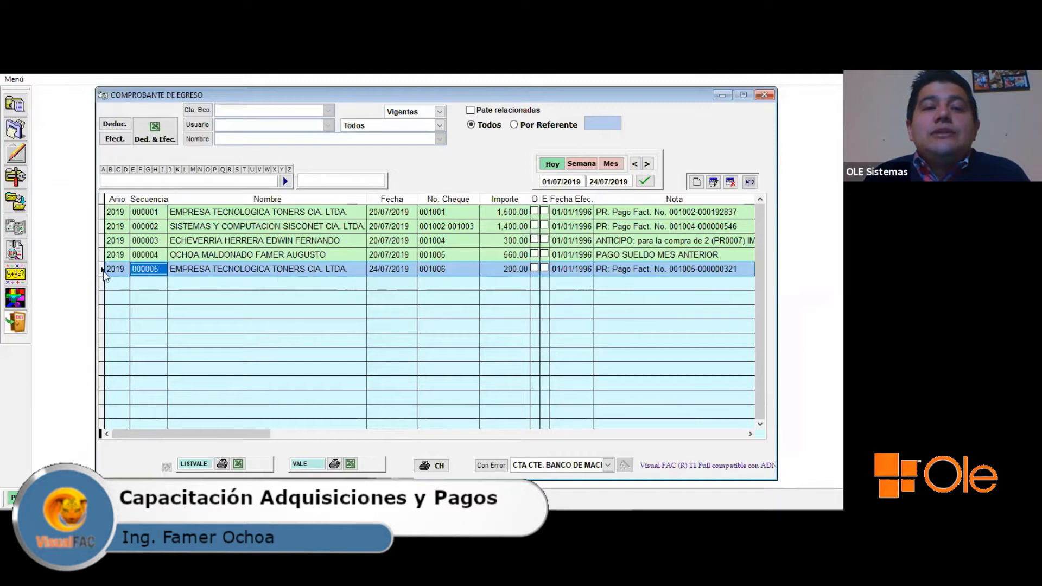
pyautogui.click(226, 269)
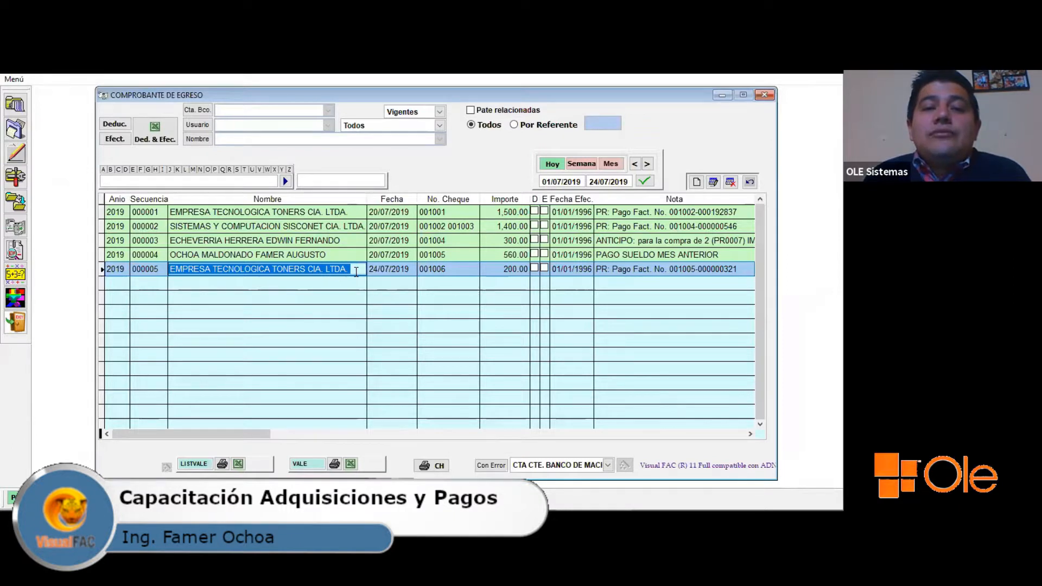
pyautogui.click(335, 464)
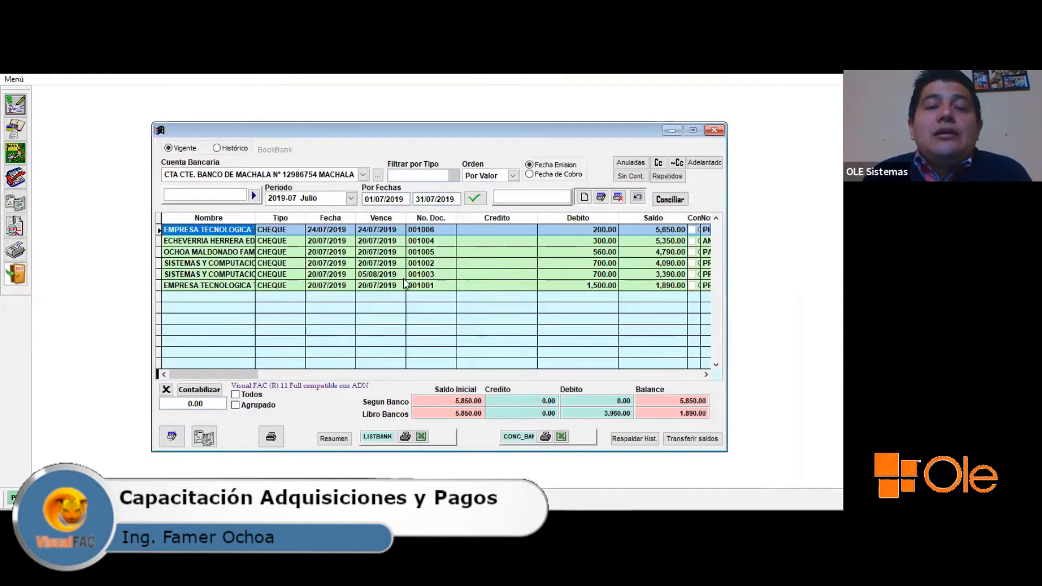
# - Review the payment's entry in the Libro Diario and preview the cheque of voucher 000005
pyautogui.click(16, 104)
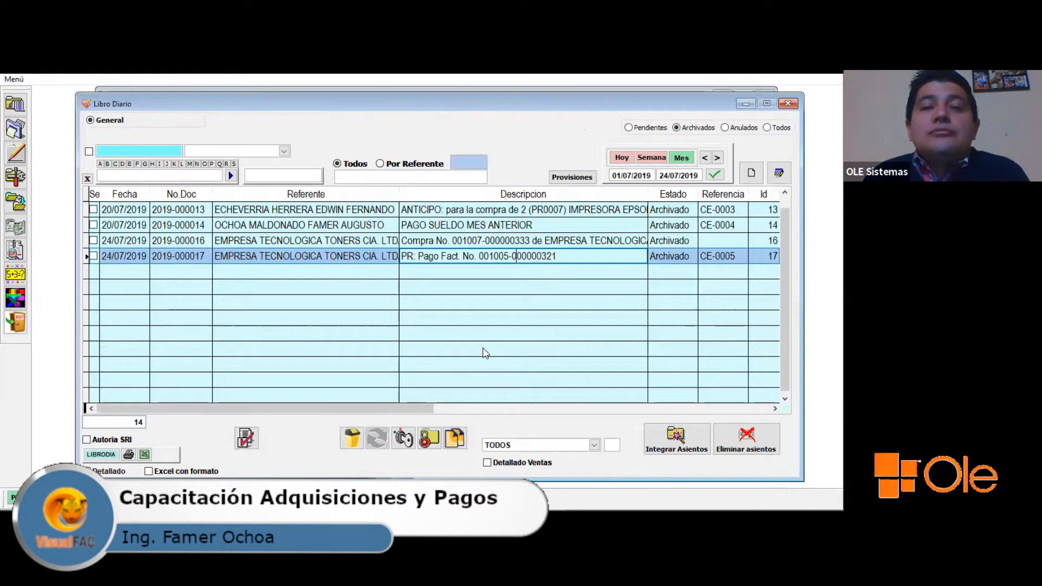
pyautogui.press('Escape')
pyautogui.click(438, 467)
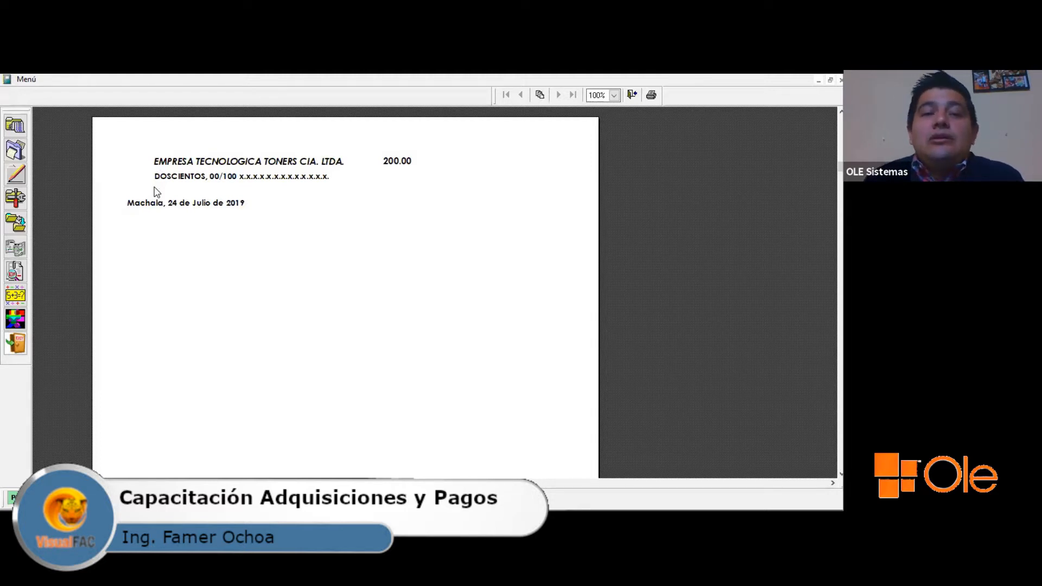
pyautogui.press('Escape')
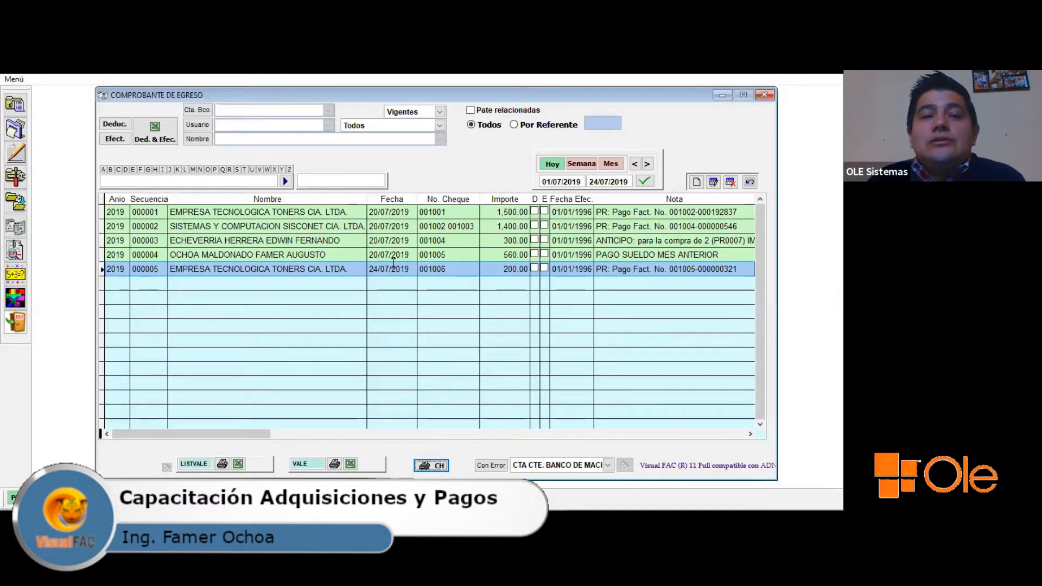
pyautogui.press('Tab')
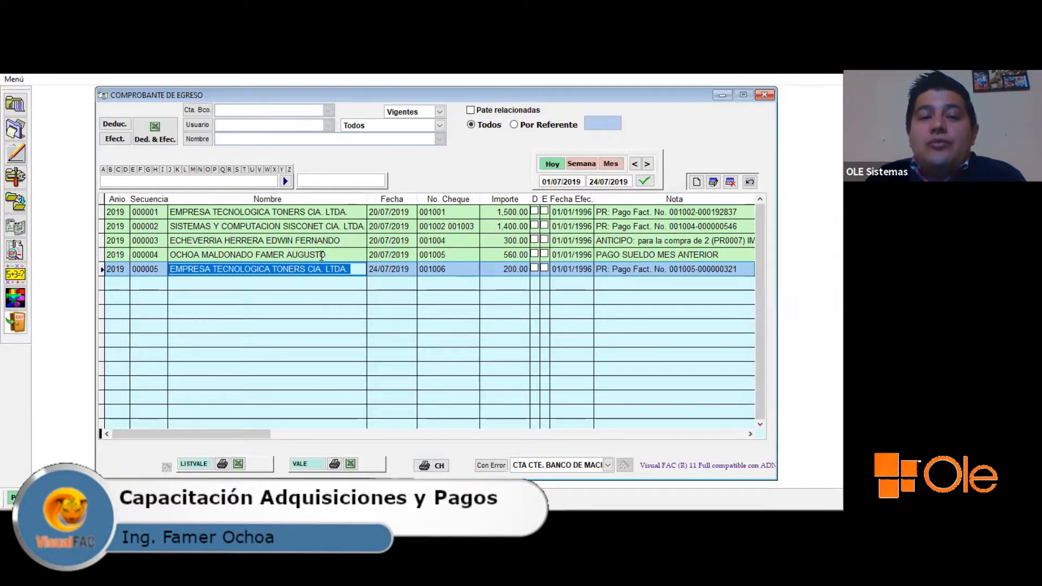
# - Open voucher 000004 for the previous month's salary payment to inspect its lines, and exit it
pyautogui.click(321, 255)
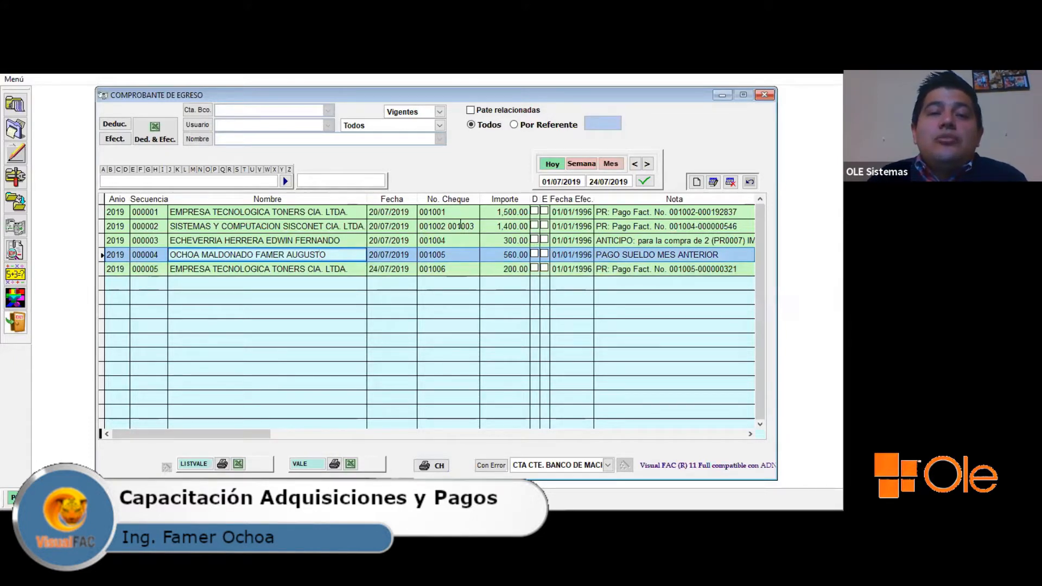
pyautogui.doubleClick(319, 255)
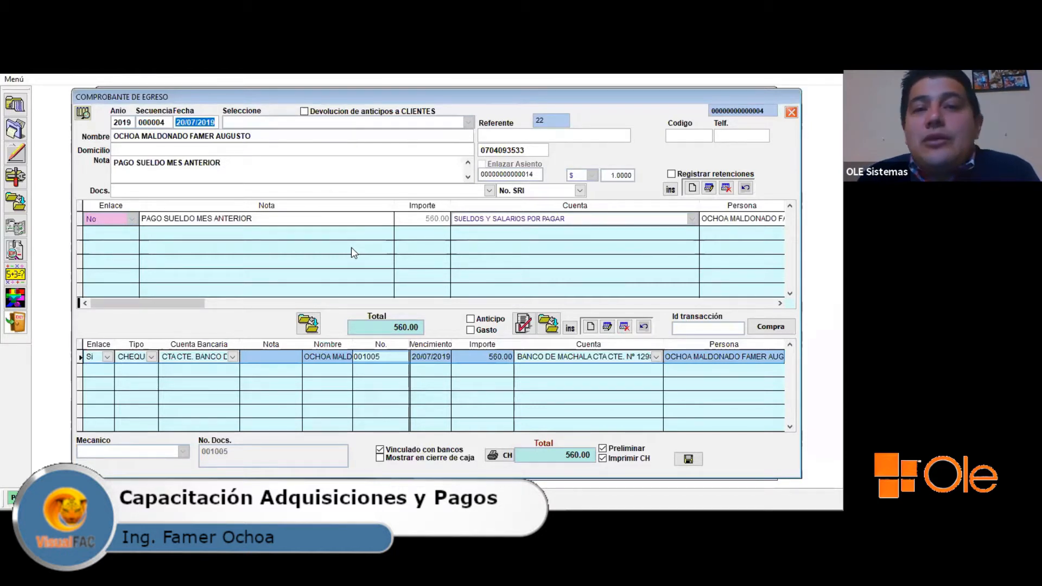
pyautogui.press('Escape')
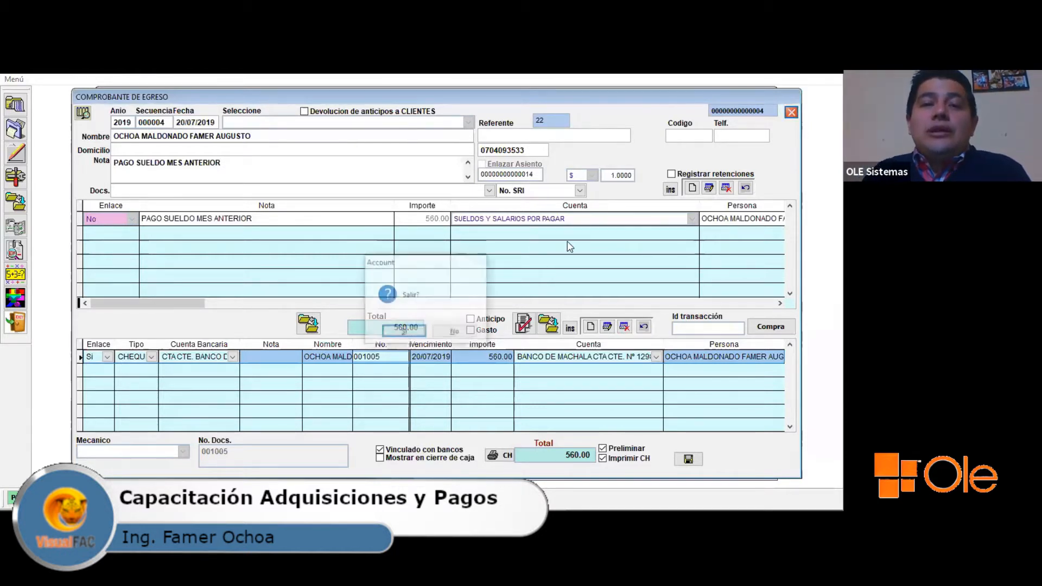
pyautogui.press('Return')
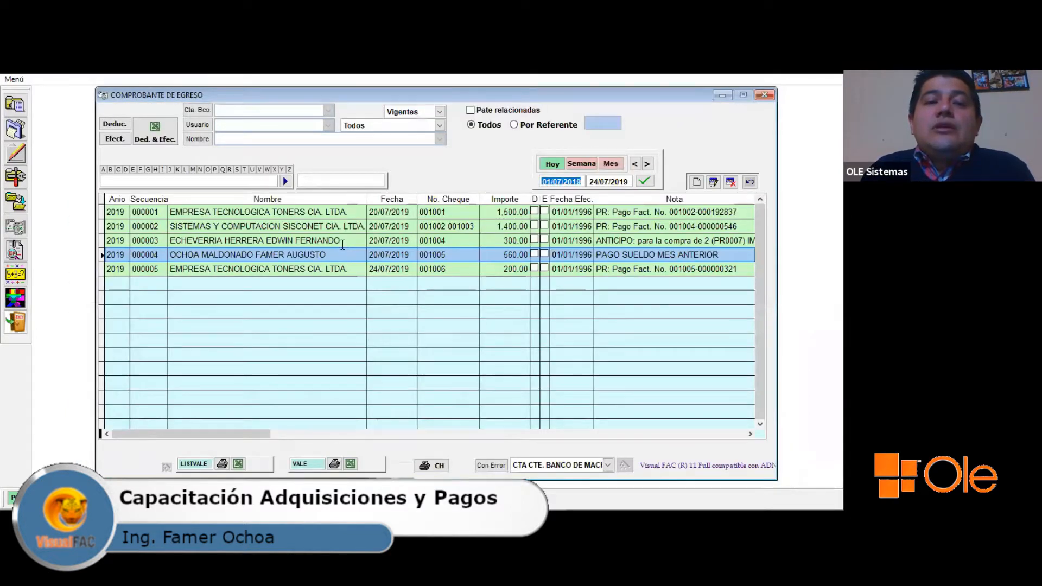
# - Preview the printed vale of salary voucher 000004 and return to the voucher list
pyautogui.doubleClick(335, 259)
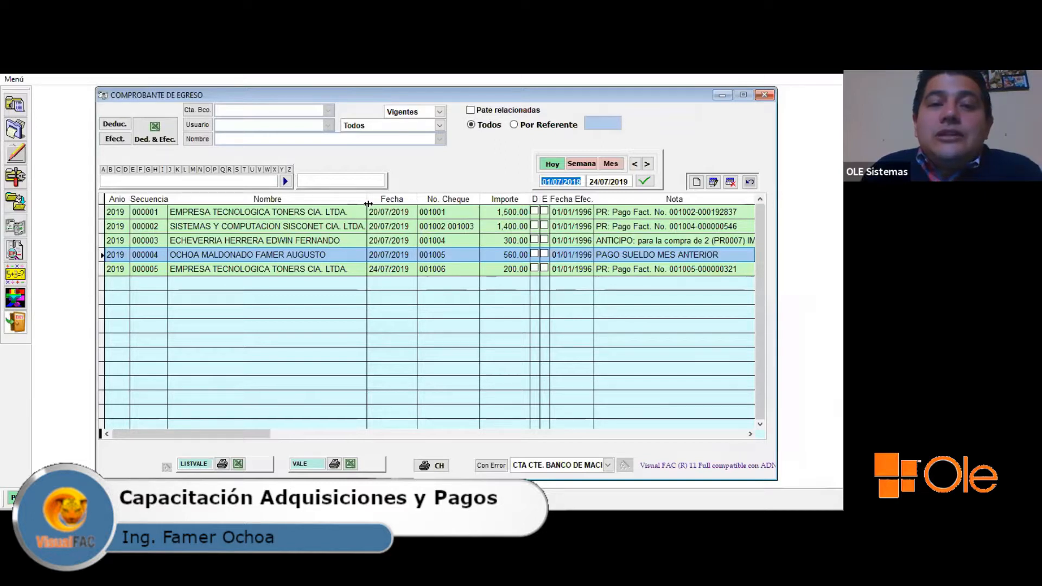
pyautogui.click(347, 254)
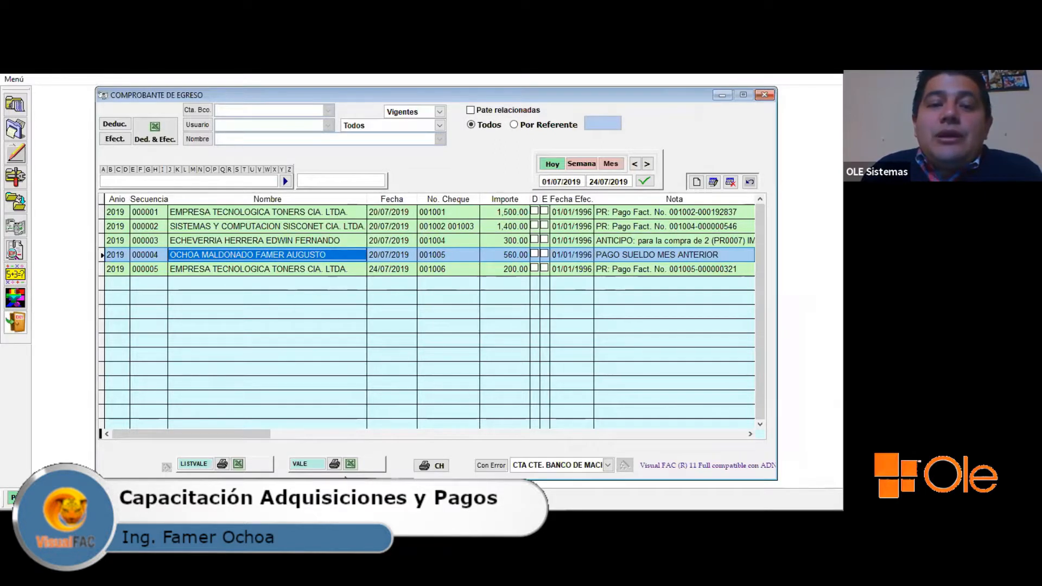
pyautogui.press('Return')
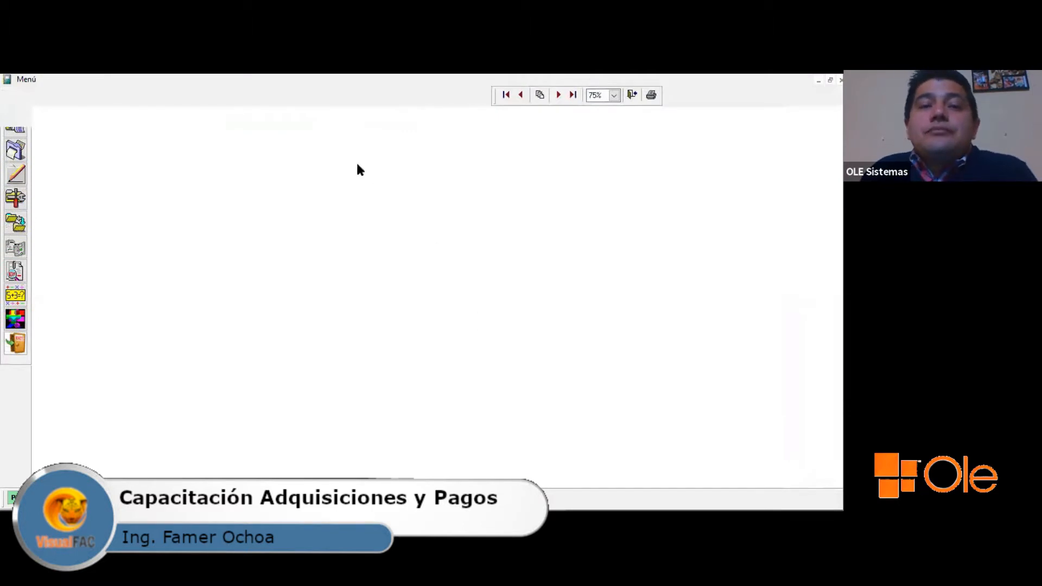
pyautogui.press('Escape')
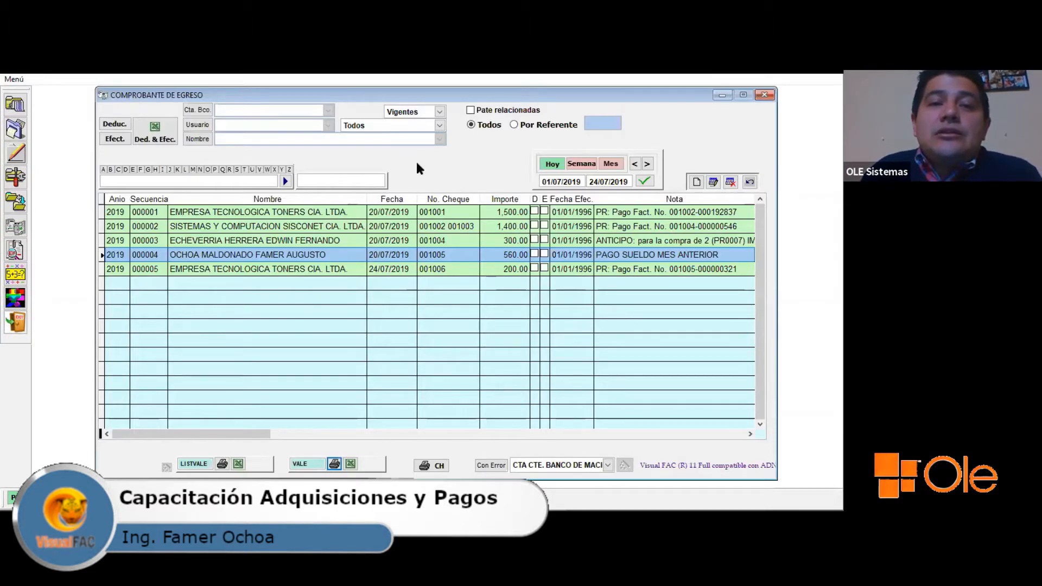
# - Filter the voucher list by Anulados to check for cancelled vouchers, and restore the Vigentes filter
pyautogui.click(441, 170)
pyautogui.click(405, 194)
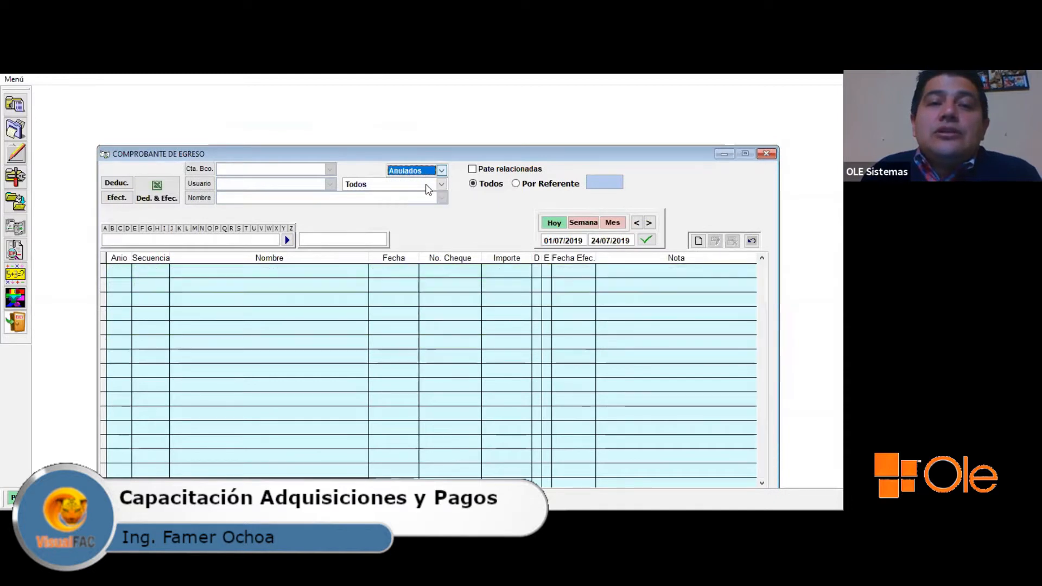
pyautogui.click(442, 171)
pyautogui.click(414, 183)
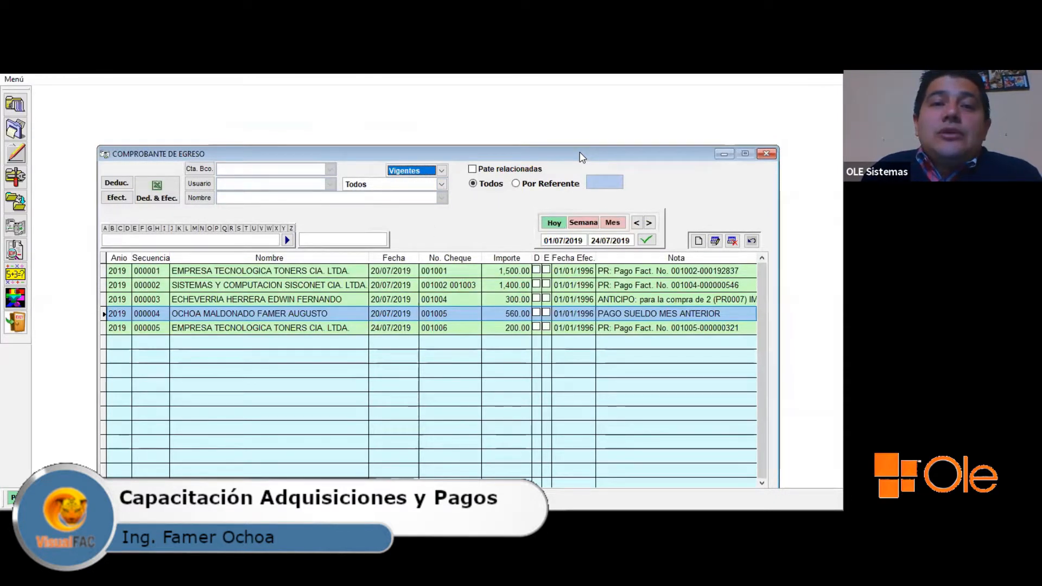
pyautogui.moveTo(157, 153); pyautogui.dragTo(156, 110)
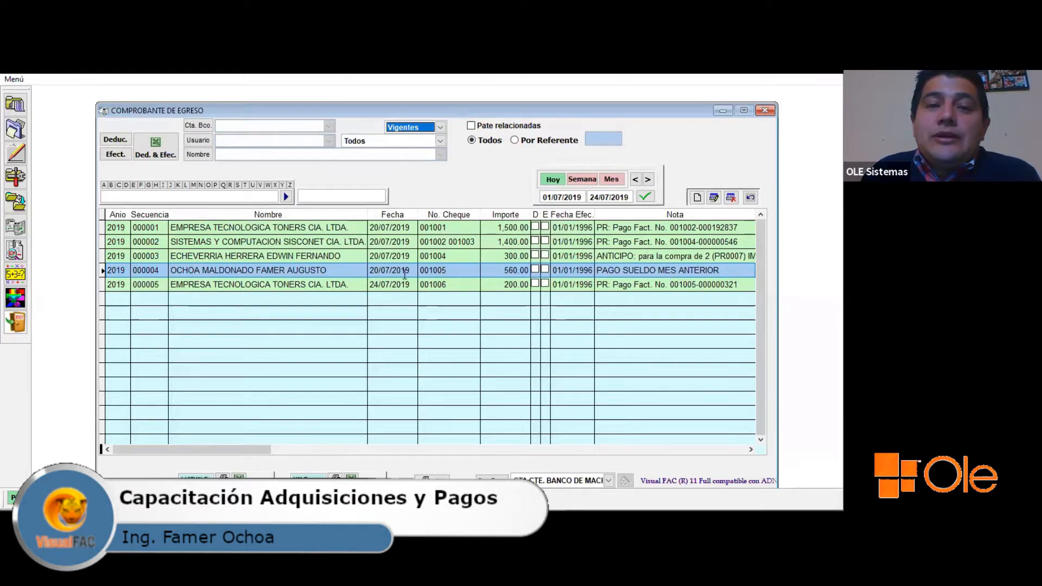
pyautogui.click(433, 273)
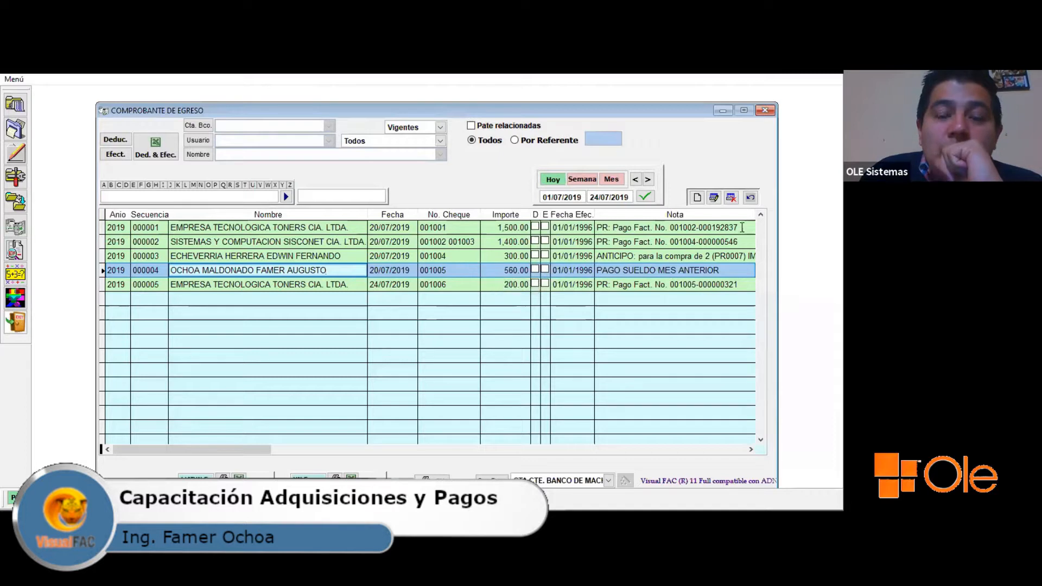
# - Start a new payment voucher for the supplier EMPRESA TECNOLOGICA TONERS CIA. LTDA
pyautogui.click(697, 198)
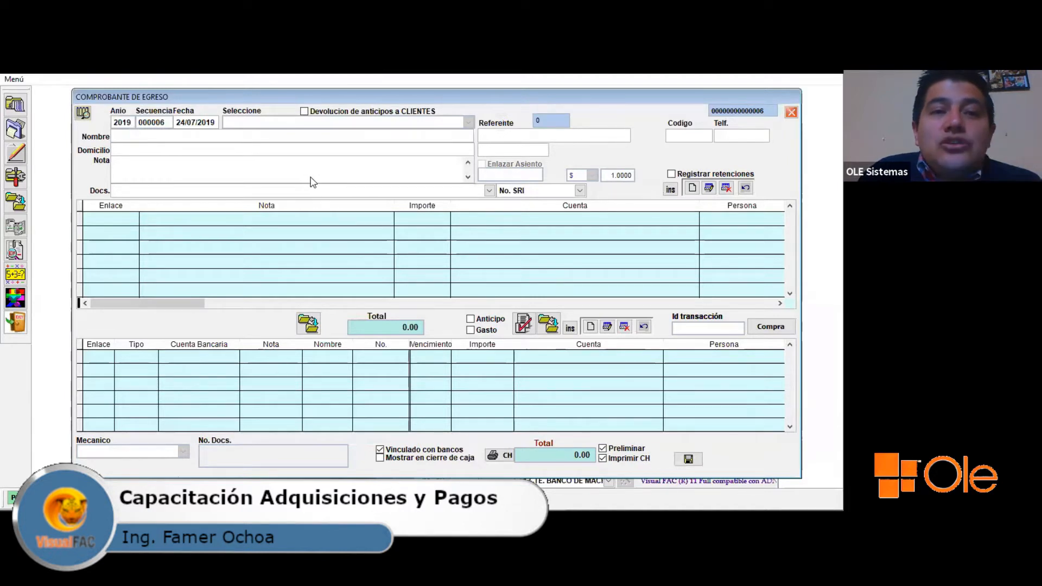
pyautogui.click(268, 123)
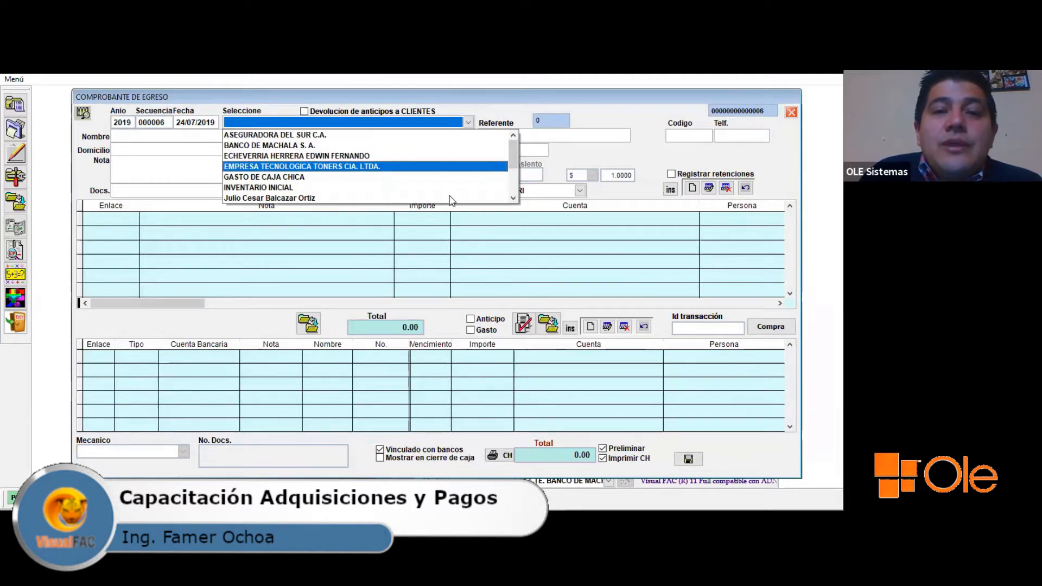
pyautogui.press('Return')
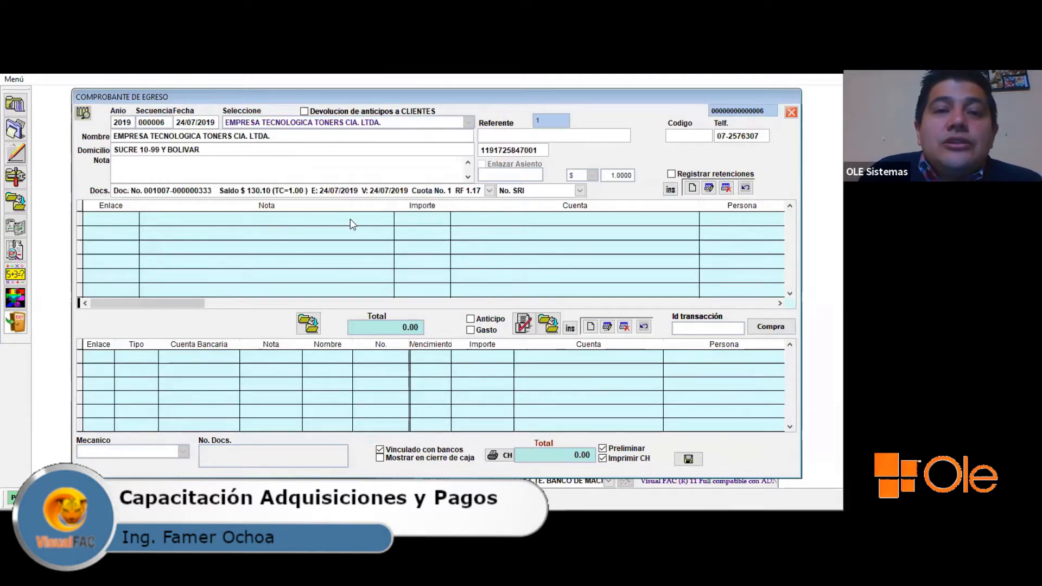
pyautogui.click(296, 190)
pyautogui.click(293, 205)
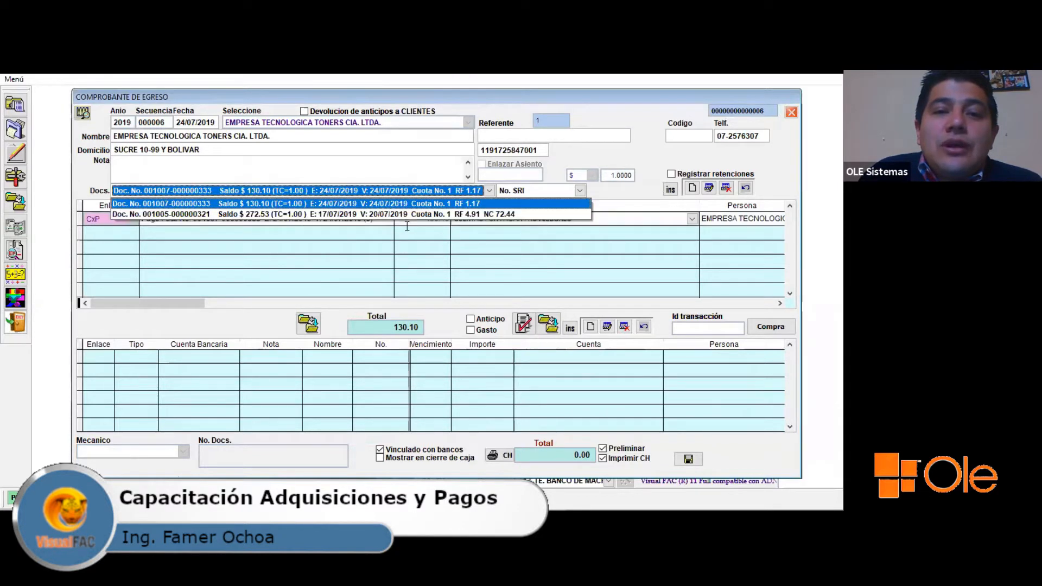
pyautogui.click(407, 214)
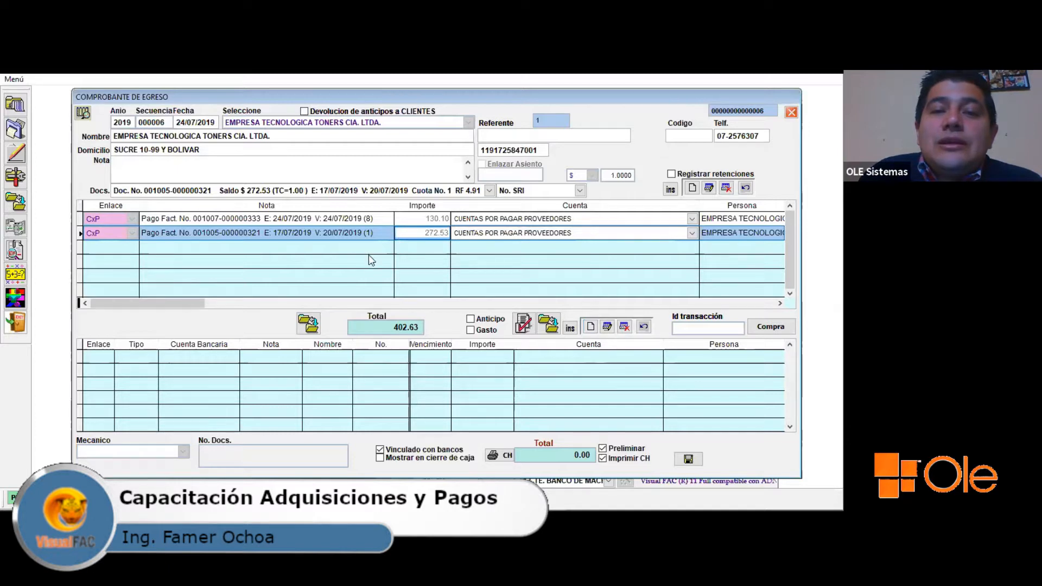
# - Add a payment method line for 402.63 to the new voucher and set its Enlace value to SI
pyautogui.click(591, 326)
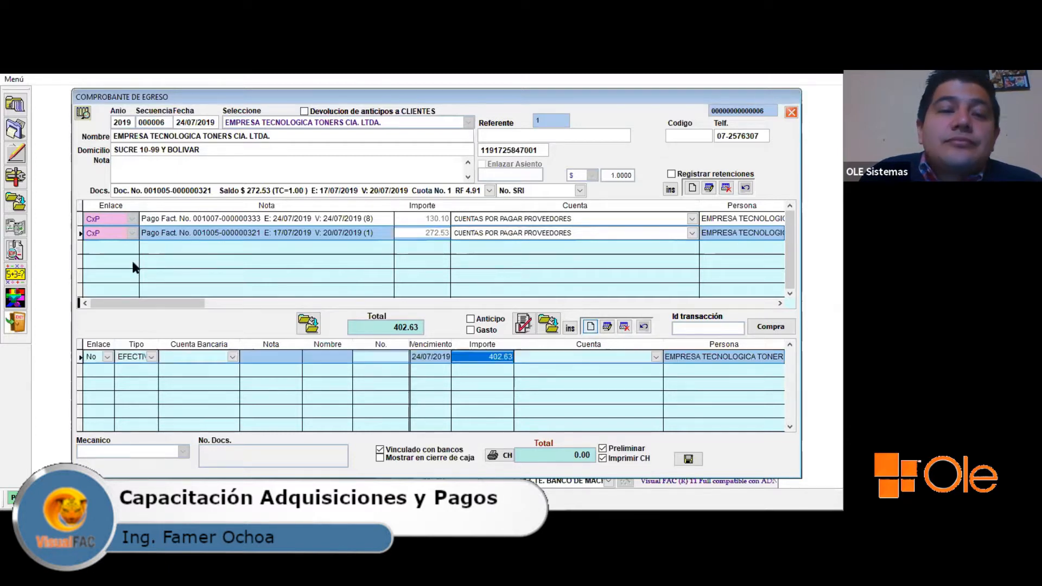
pyautogui.click(107, 356)
pyautogui.click(95, 374)
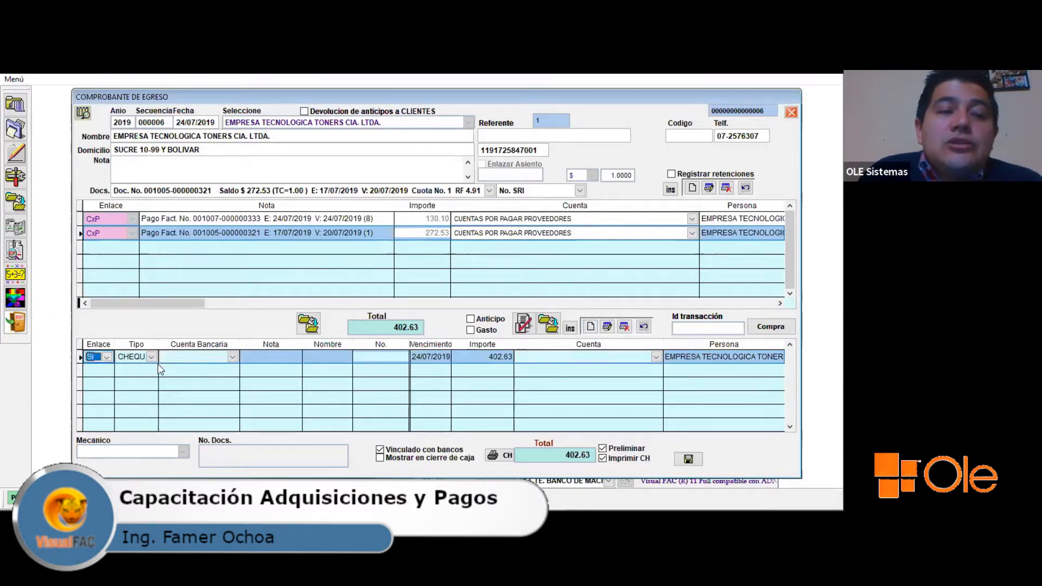
# - Draw the cheque payment line on the Banco de Machala checking account and set its amount to 250.00
pyautogui.click(152, 357)
pyautogui.click(194, 355)
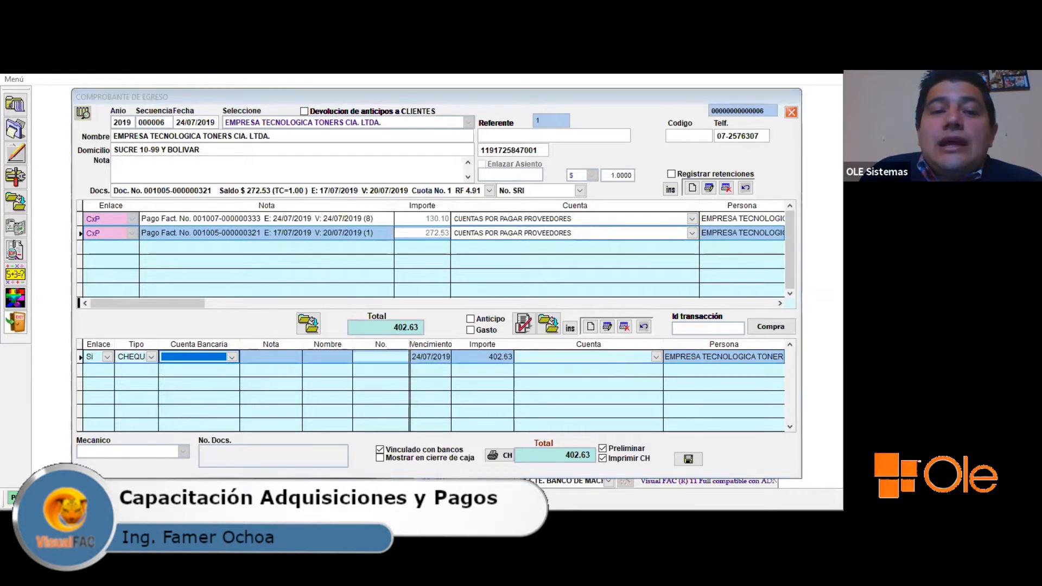
pyautogui.moveTo(279, 326); pyautogui.dragTo(238, 347)
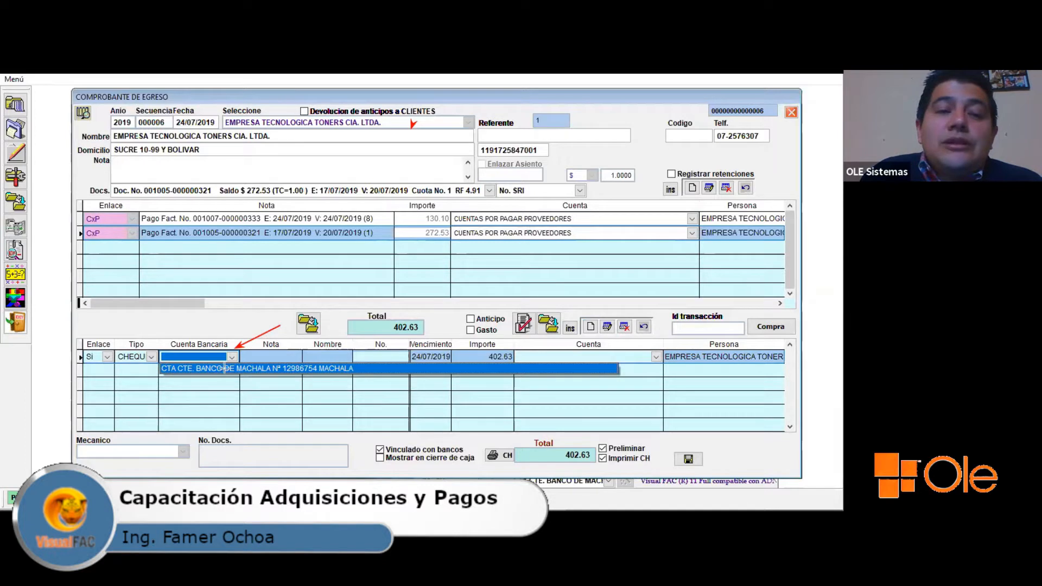
pyautogui.click(217, 368)
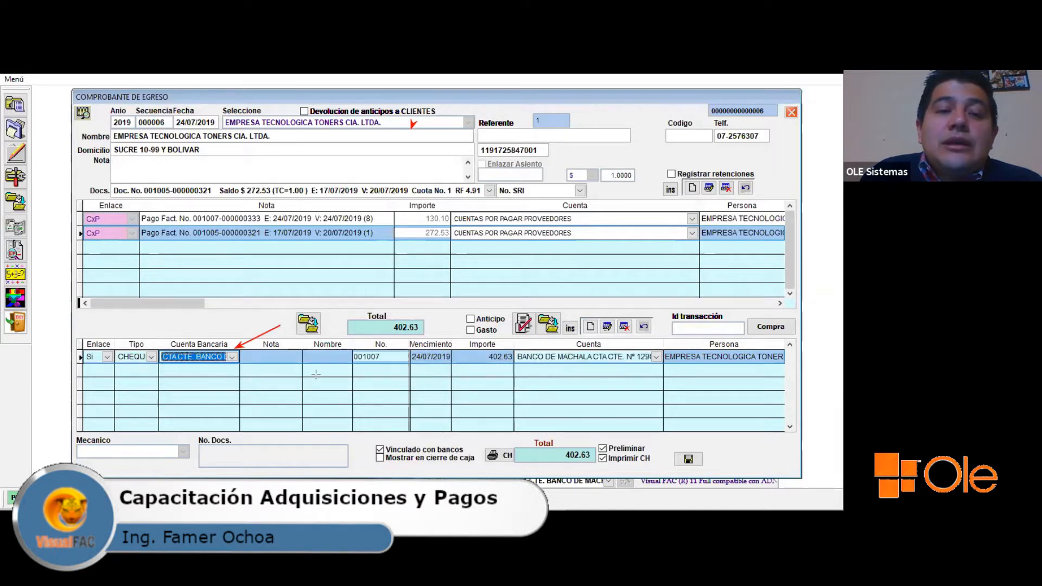
pyautogui.click(388, 357)
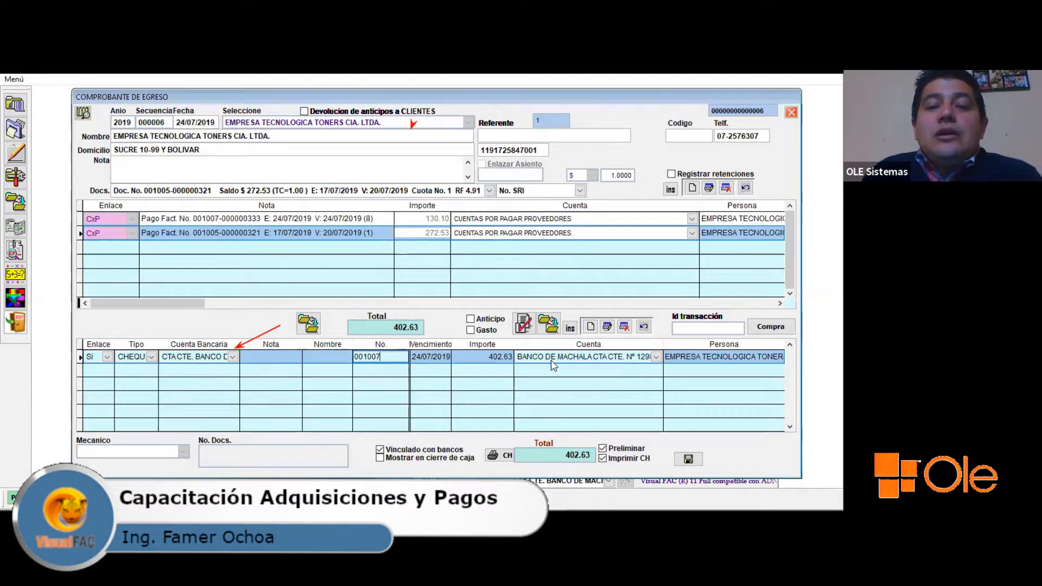
pyautogui.press('Tab')
pyautogui.write('250')
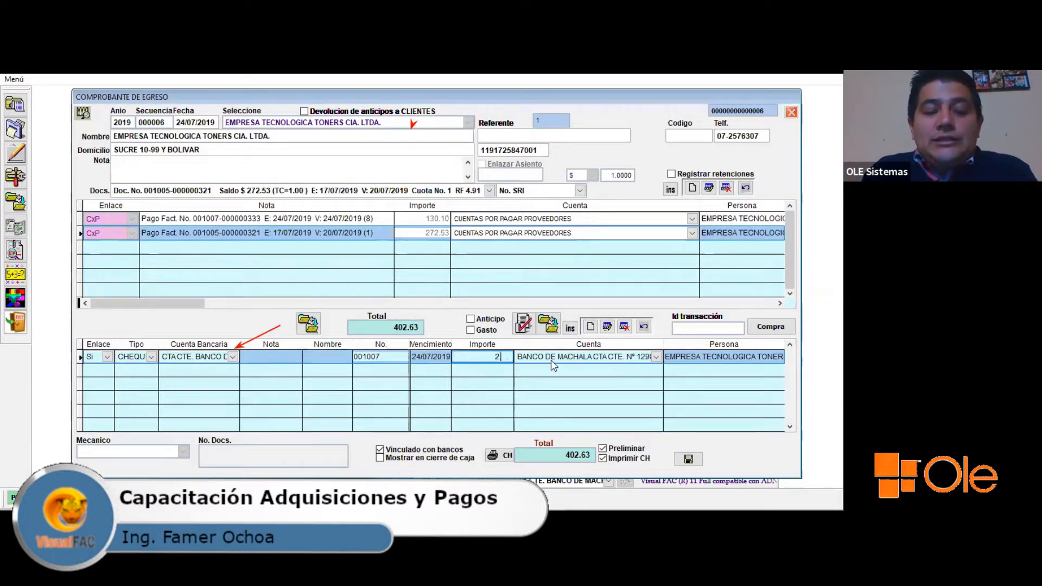
pyautogui.press('Tab')
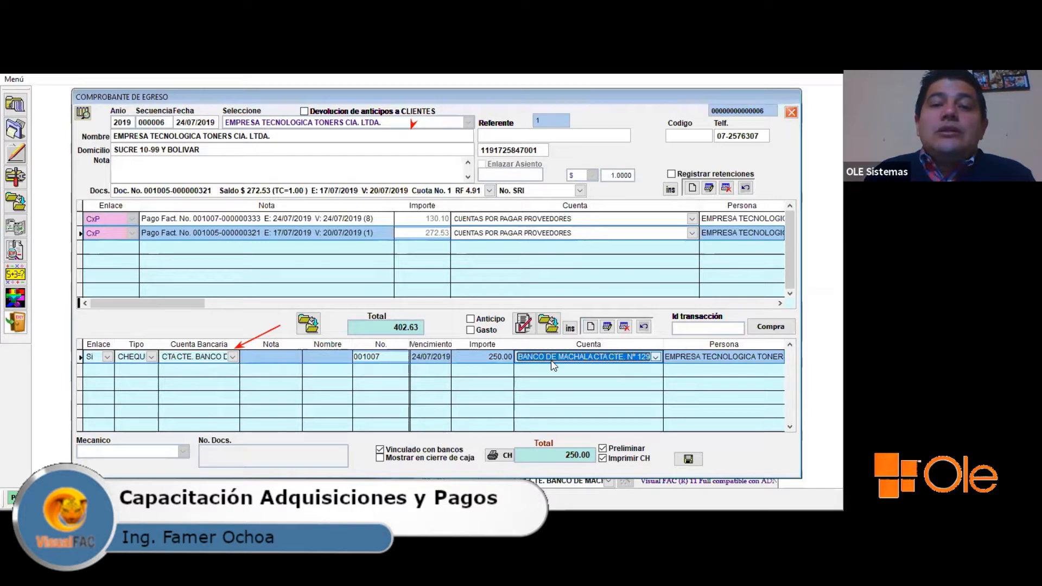
# - Add a second payment line with Enlace SI as a cheque from the Banco de Machala checking account for the remaining amount
pyautogui.click(592, 327)
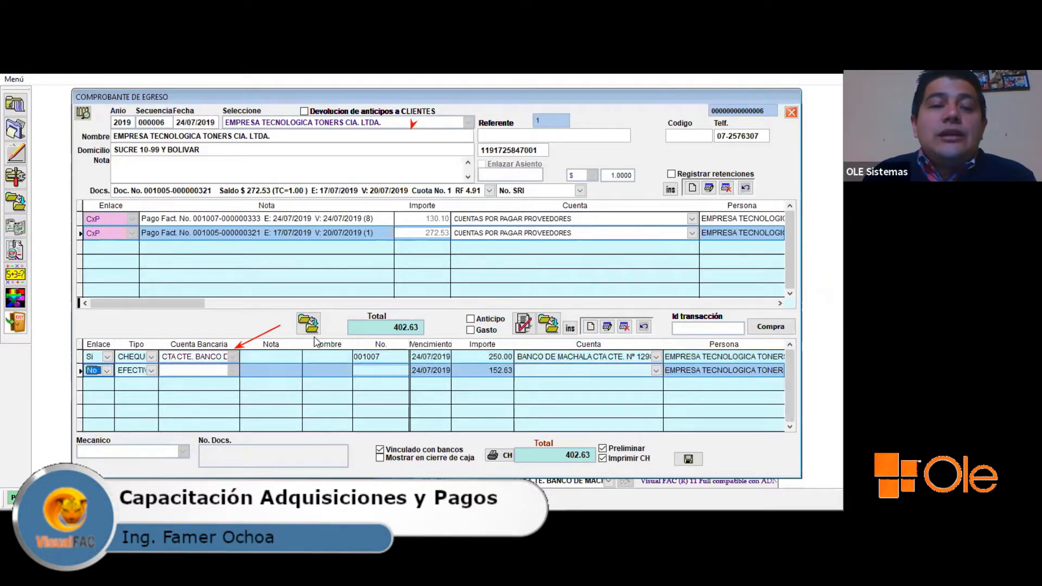
pyautogui.click(93, 371)
pyautogui.click(90, 392)
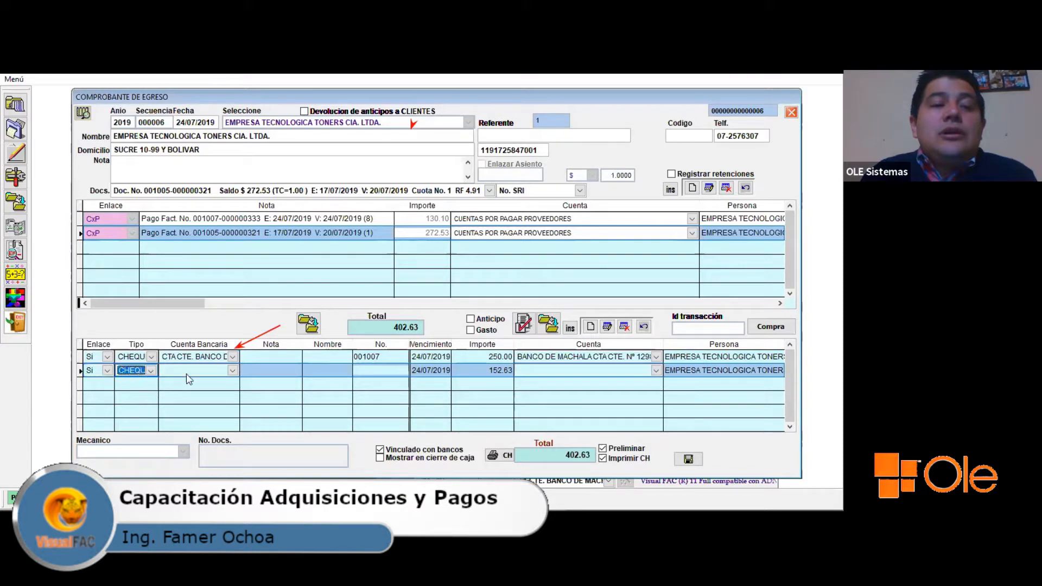
pyautogui.click(232, 370)
pyautogui.click(242, 383)
pyautogui.click(395, 372)
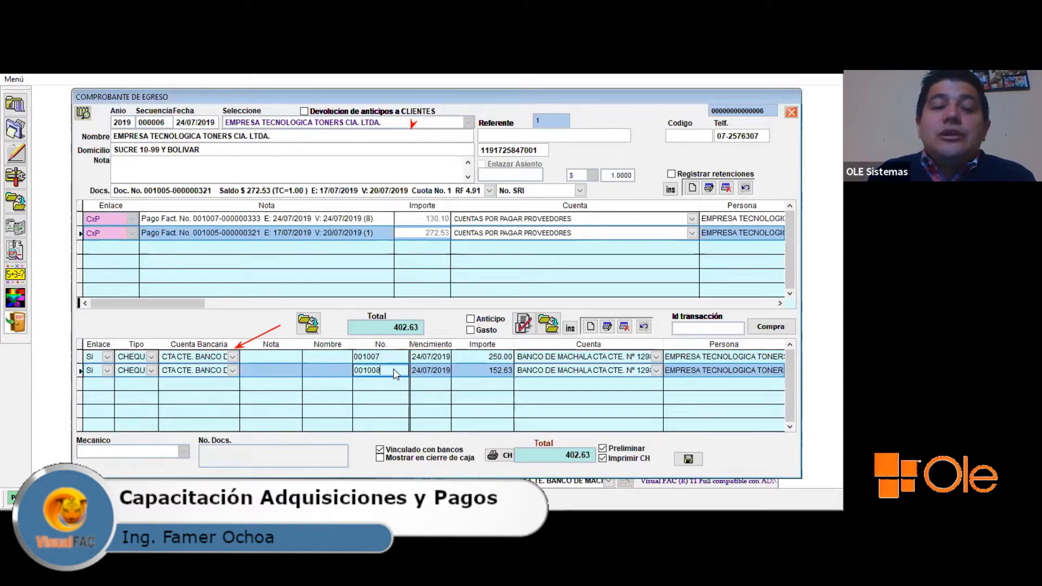
# - Set the due date of the second cheque, number 001008, to 10/08/2019
pyautogui.click(429, 370)
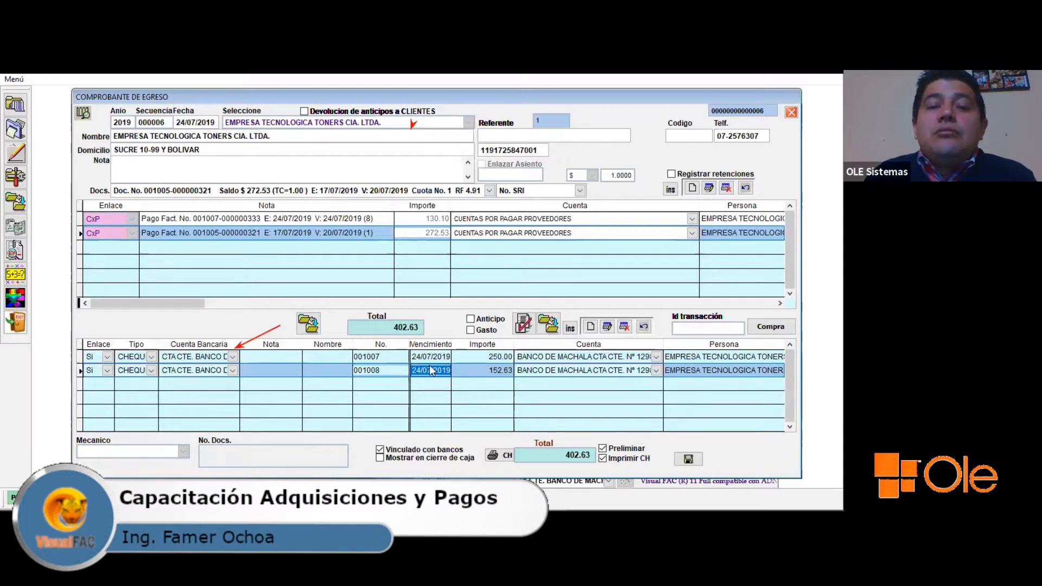
pyautogui.click(413, 369)
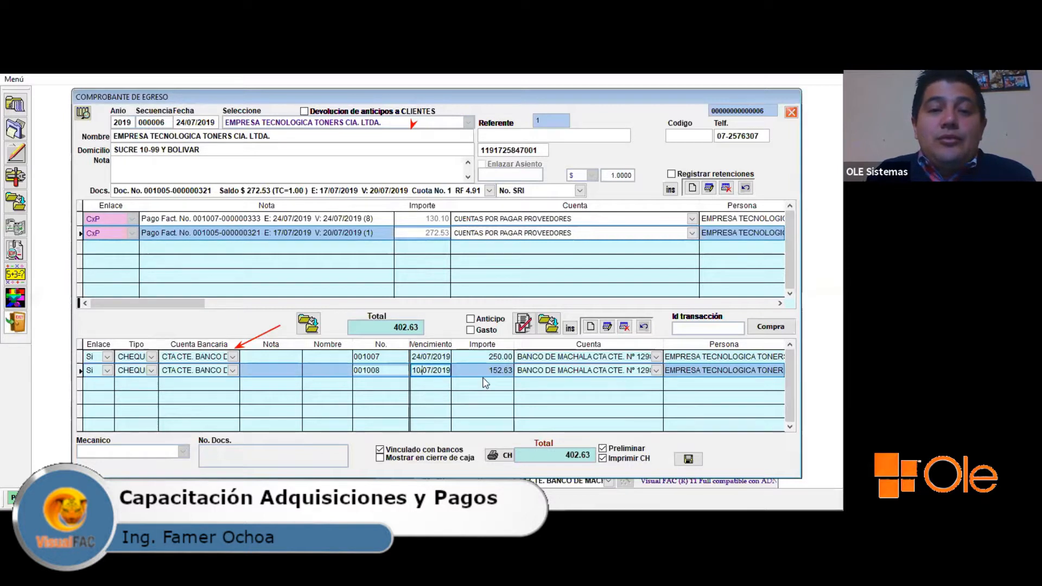
pyautogui.write('008')
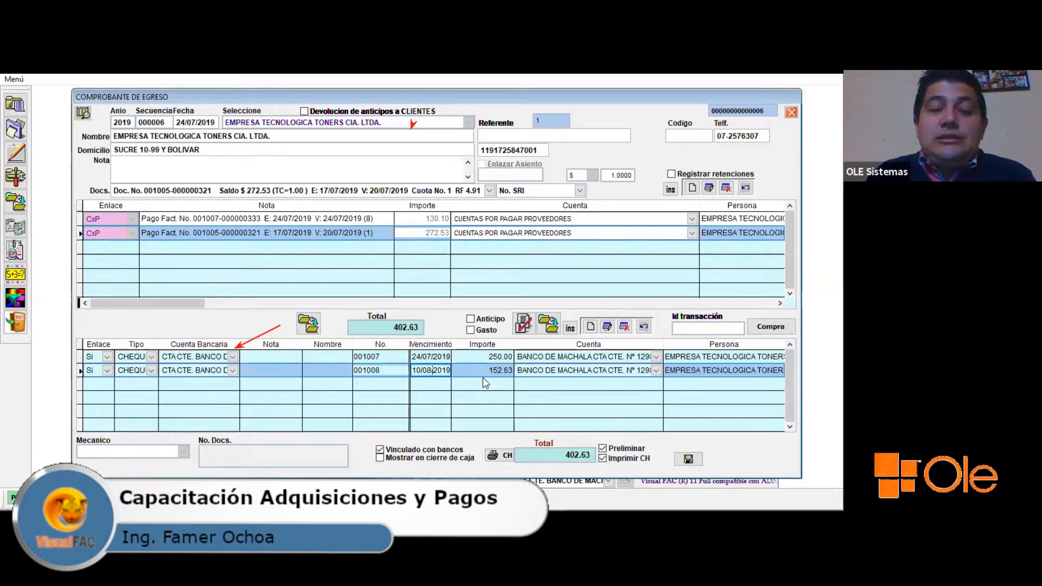
pyautogui.press('Tab')
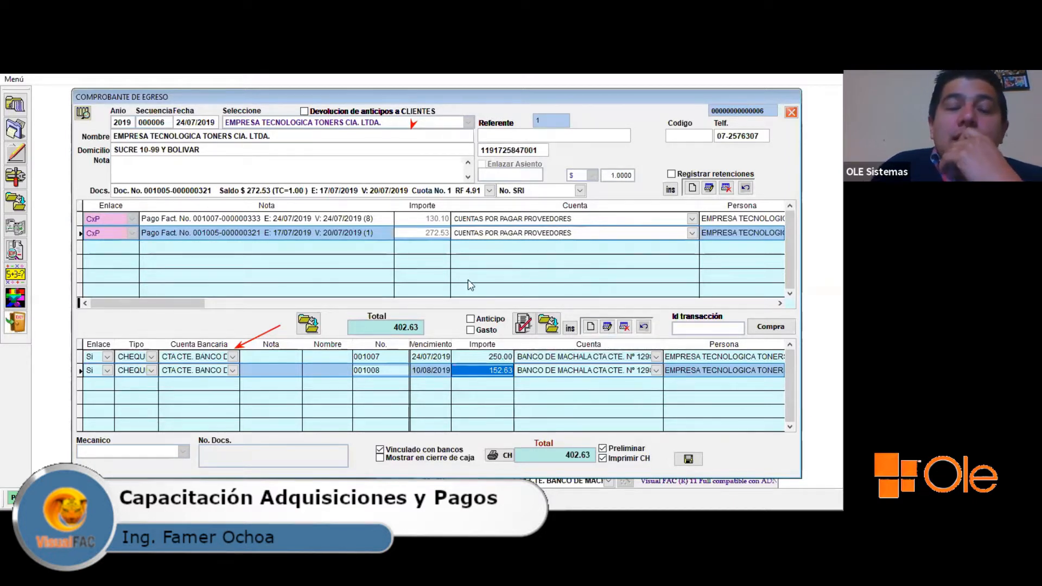
pyautogui.click(222, 164)
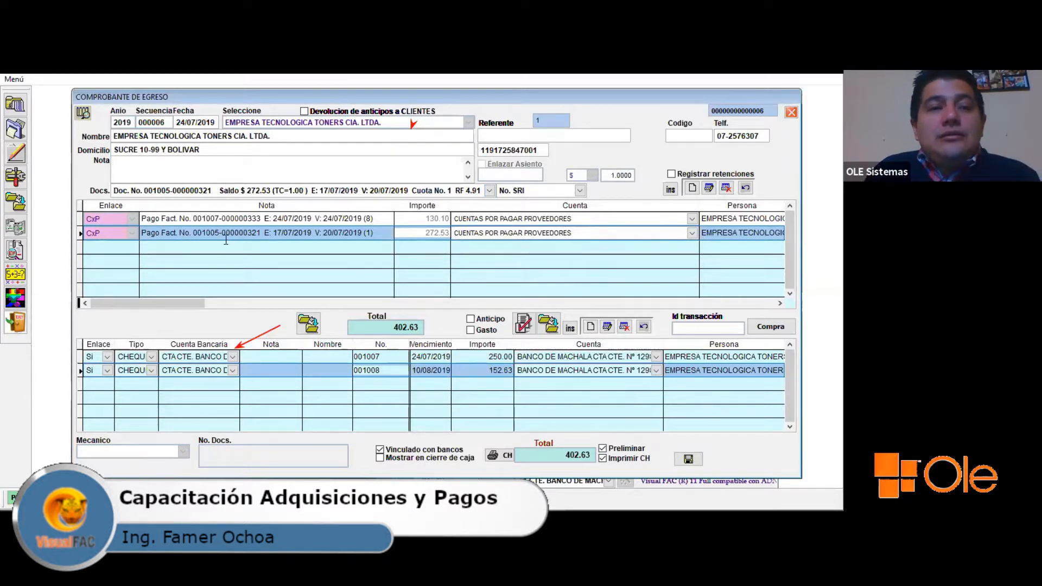
pyautogui.click(260, 232)
pyautogui.moveTo(260, 233); pyautogui.dragTo(121, 230)
pyautogui.hotkey('ctrl', 'c')
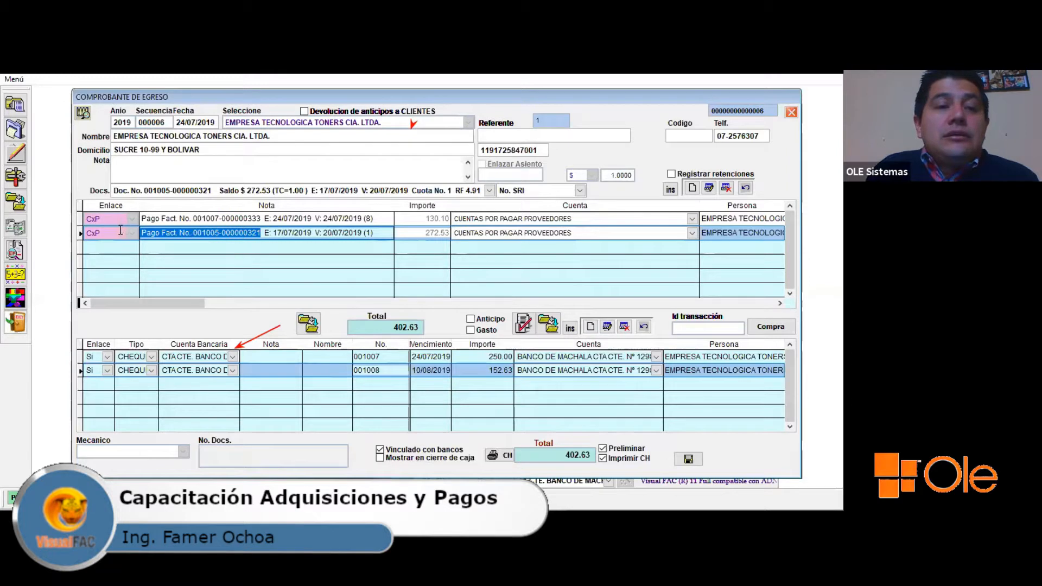
pyautogui.click(163, 163)
pyautogui.write('PR:')
pyautogui.hotkey('ctrl', 'v')
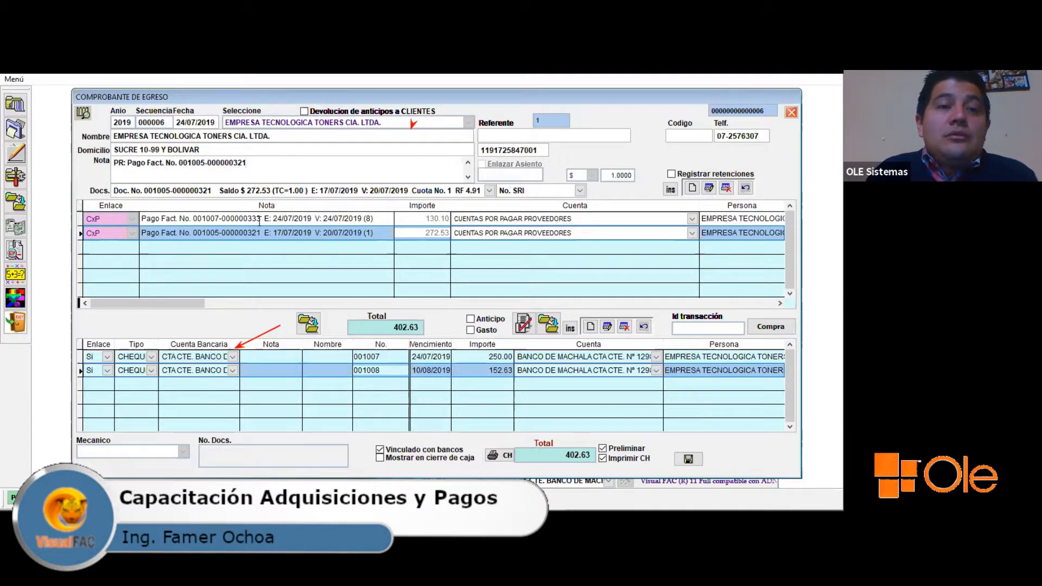
pyautogui.moveTo(261, 219); pyautogui.dragTo(194, 219)
pyautogui.hotkey('ctrl', 'c')
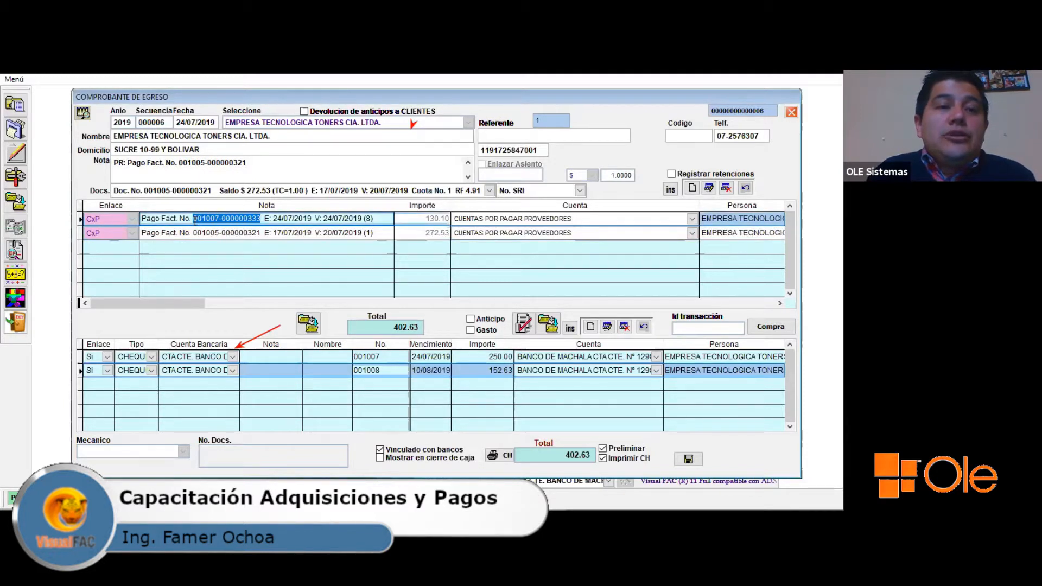
pyautogui.click(264, 163)
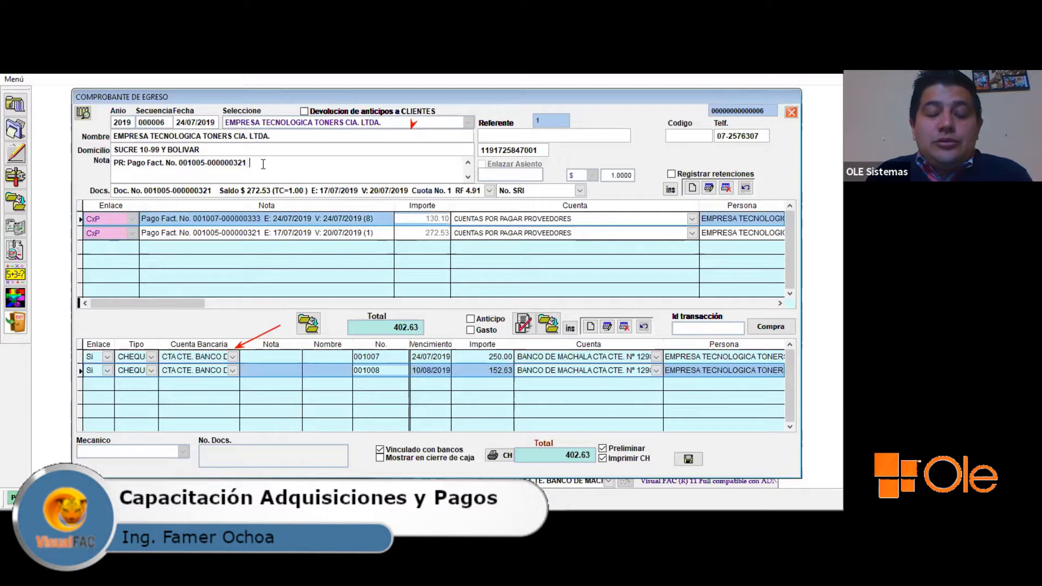
pyautogui.hotkey('ctrl', 'v')
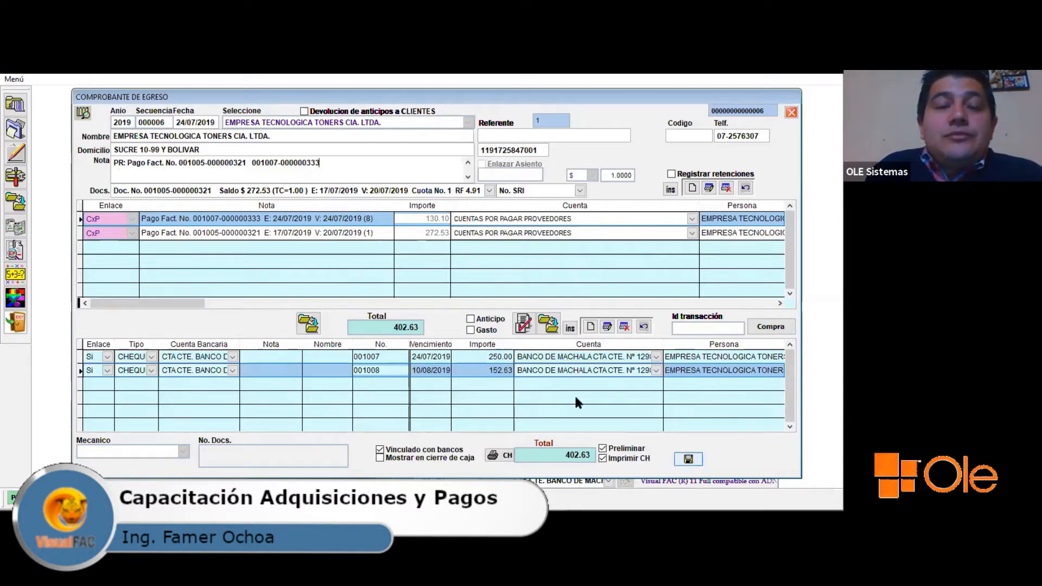
# - Save the voucher, then close its print previews and the empty voucher form to return to the voucher list
pyautogui.click(688, 461)
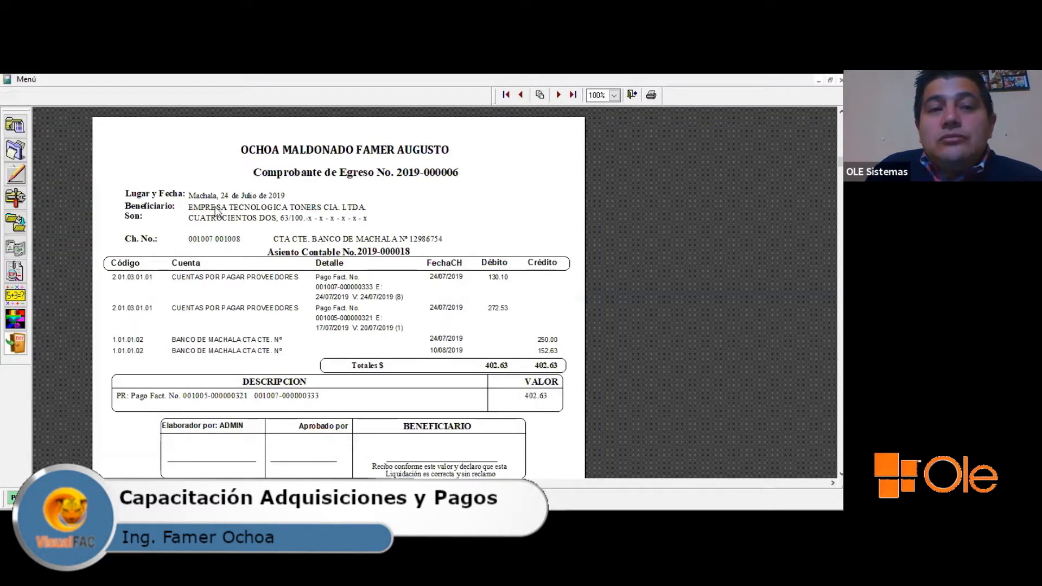
pyautogui.press('Escape')
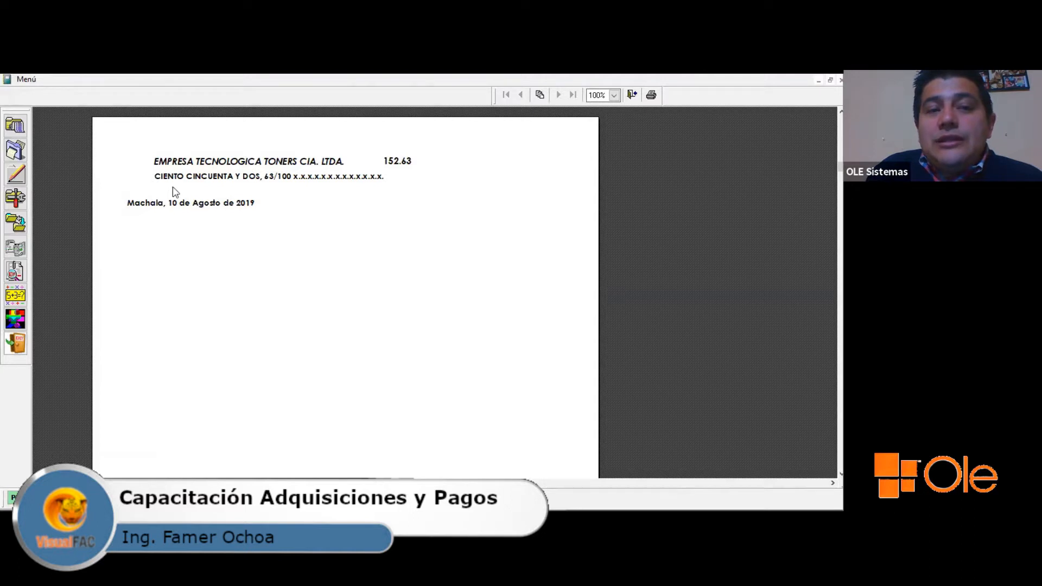
pyautogui.press('Escape')
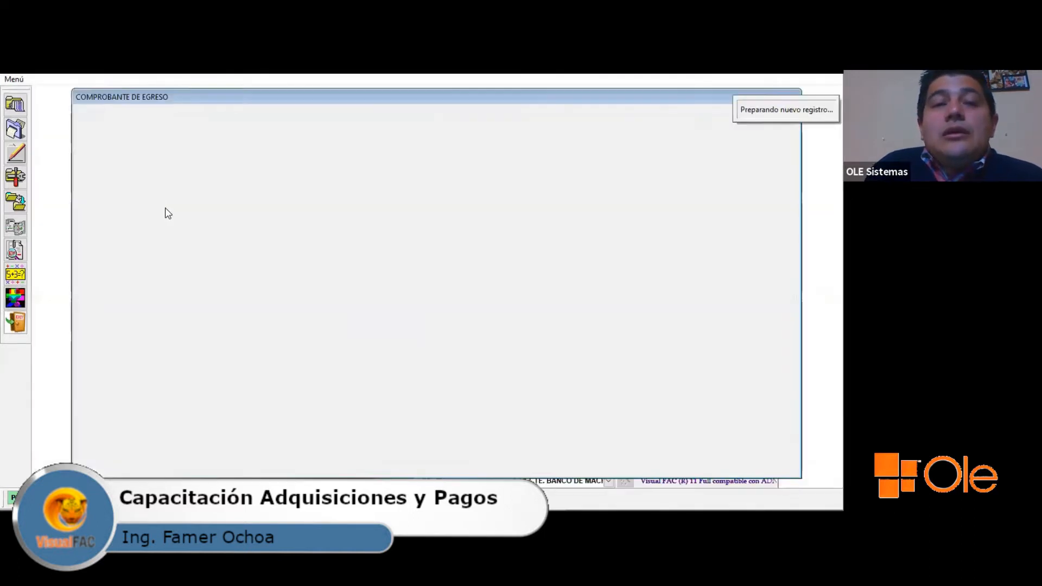
pyautogui.press('Escape')
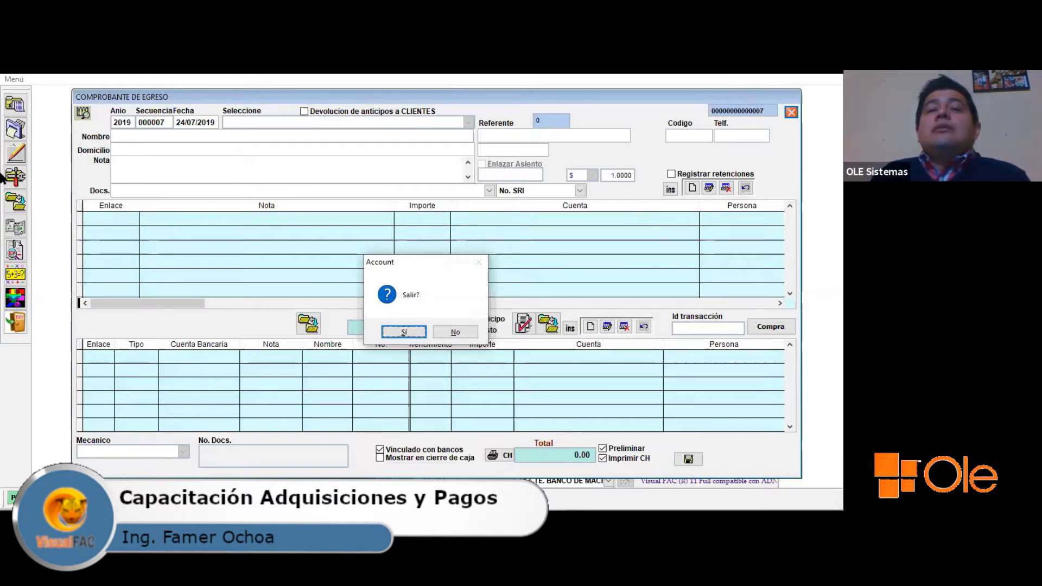
pyautogui.press('Return')
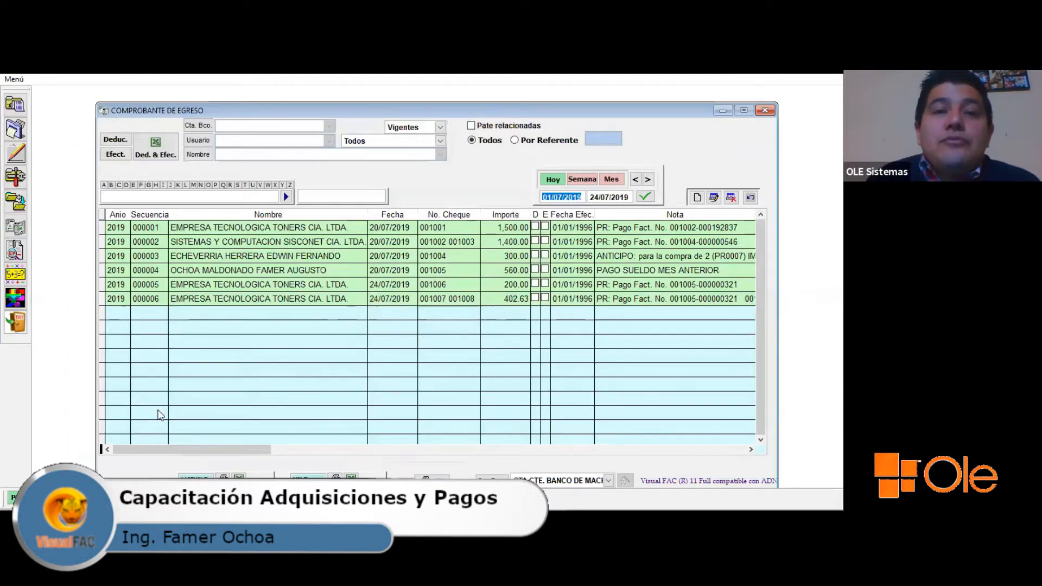
pyautogui.click(115, 96)
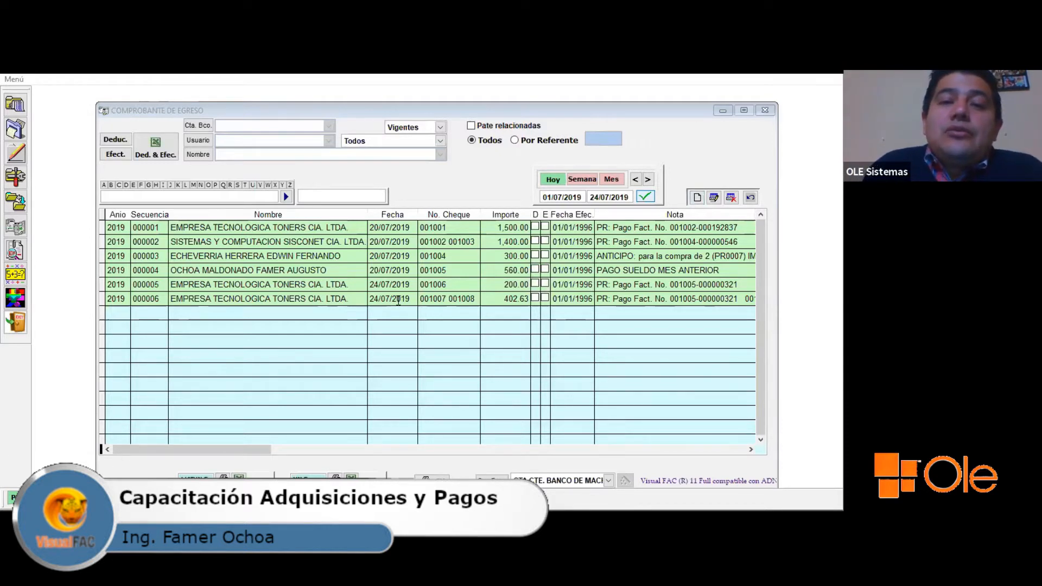
pyautogui.click(695, 196)
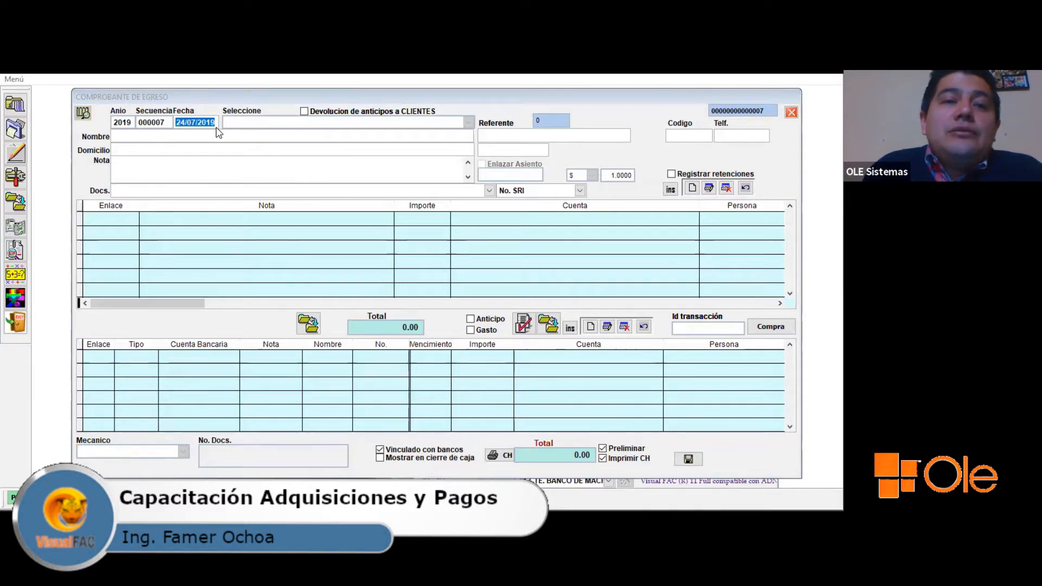
pyautogui.press('Return')
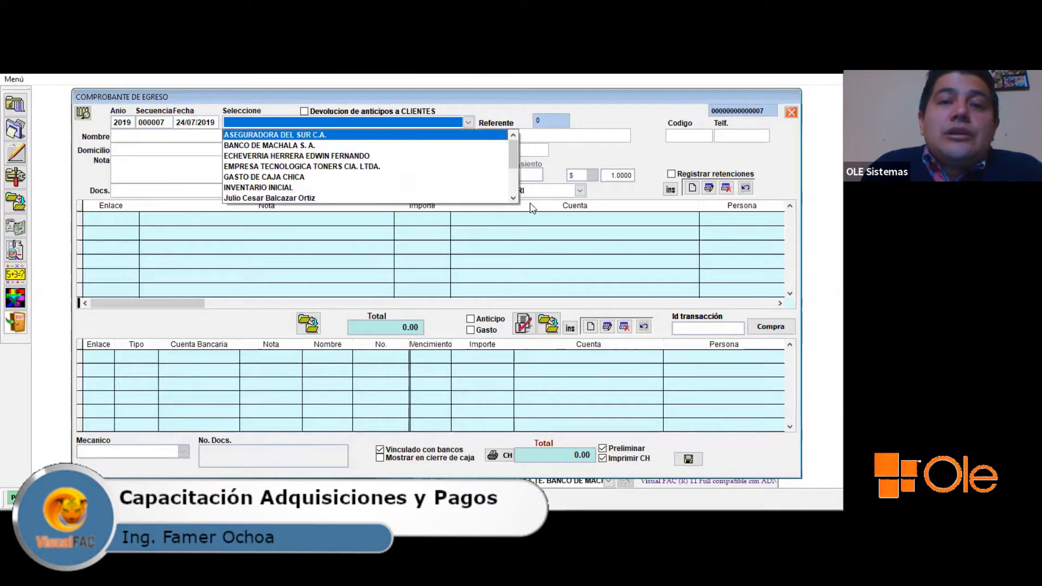
pyautogui.scroll(-1, 412, 206)
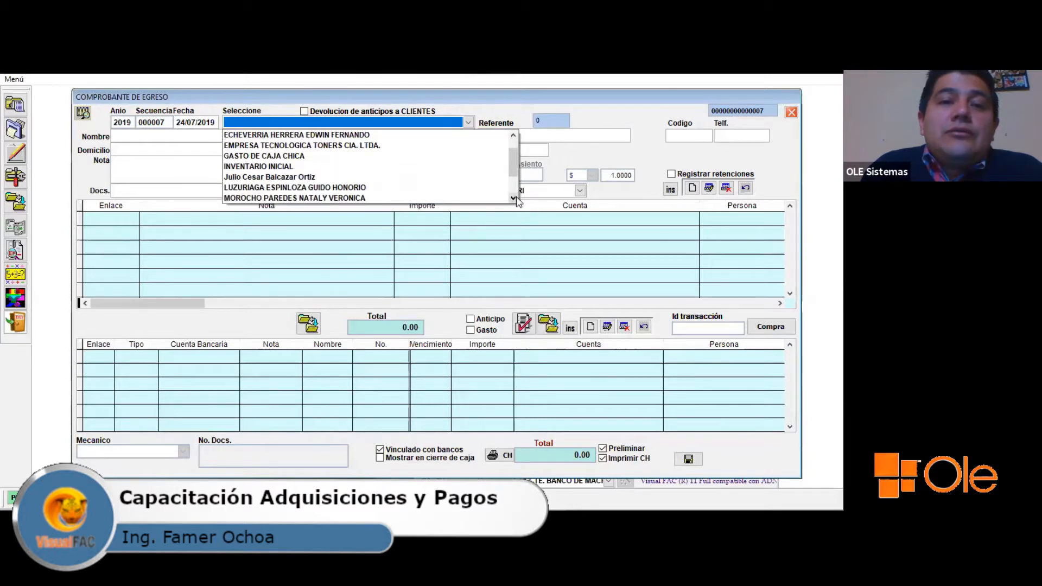
pyautogui.click(338, 190)
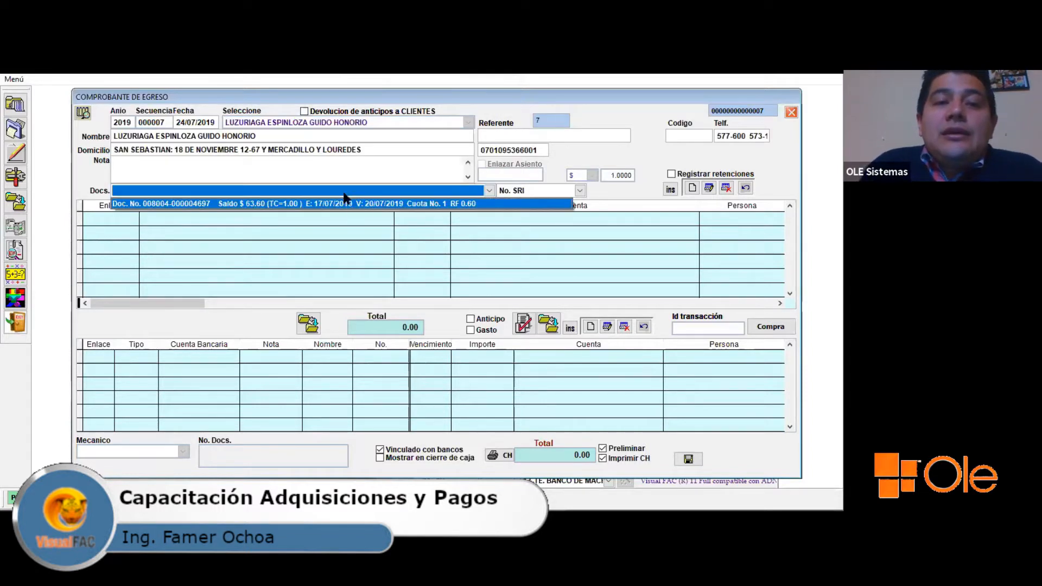
pyautogui.click(380, 204)
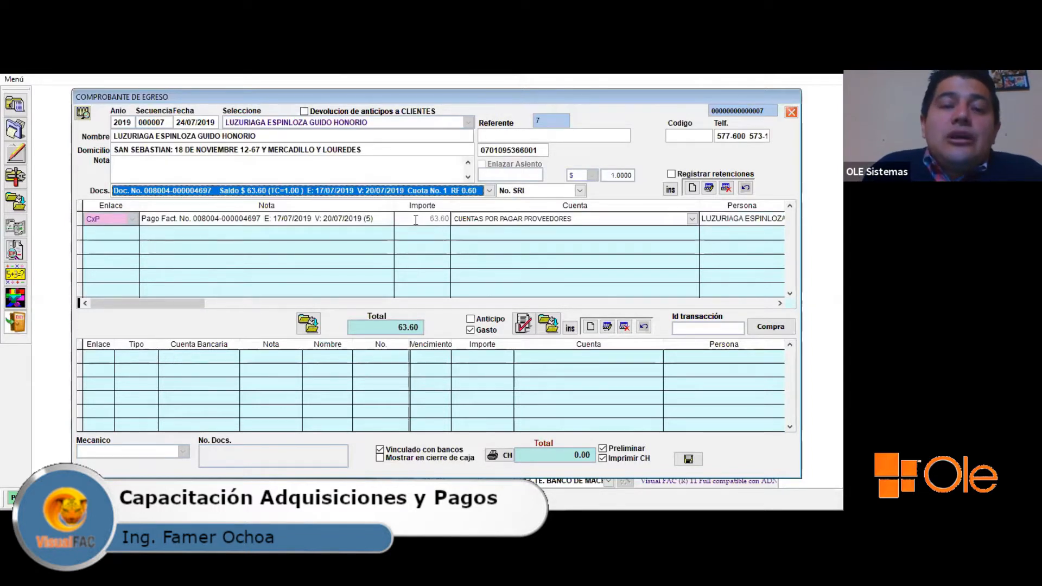
# - Add a detail line below the invoice line with the note "Retencion" and an amount of 0.64
pyautogui.click(427, 220)
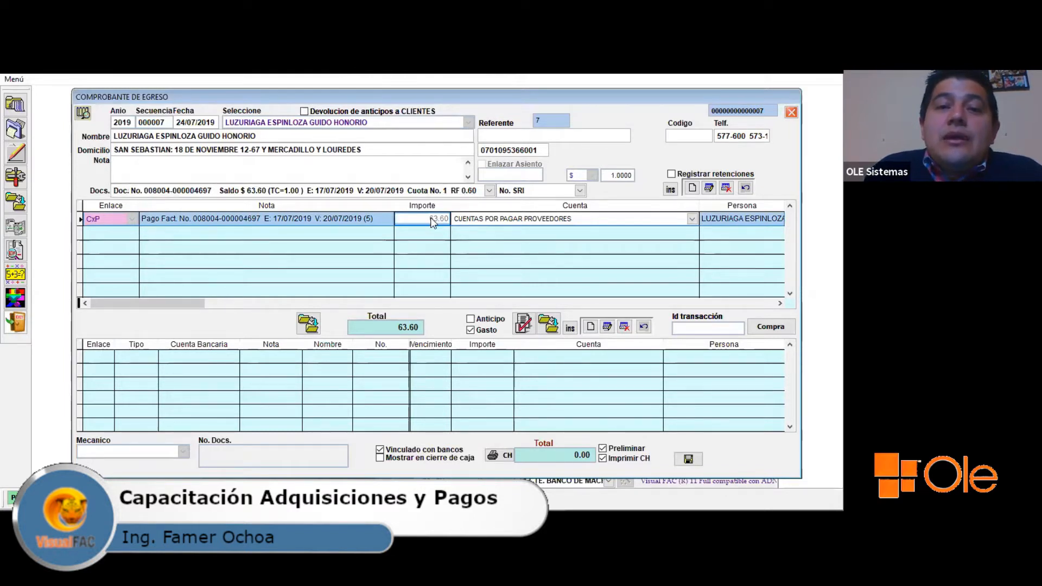
pyautogui.click(693, 185)
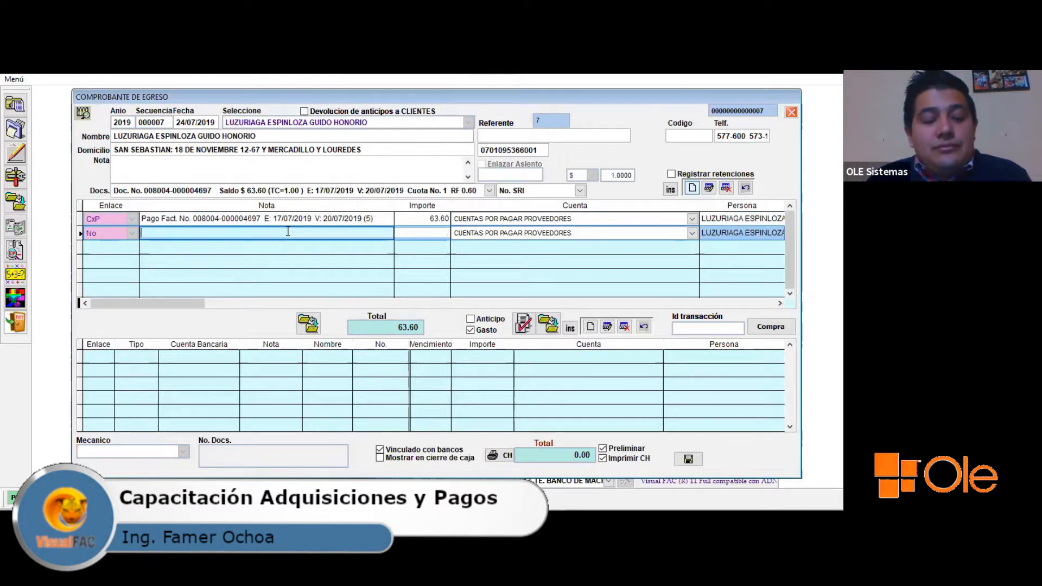
pyautogui.write('Ref')
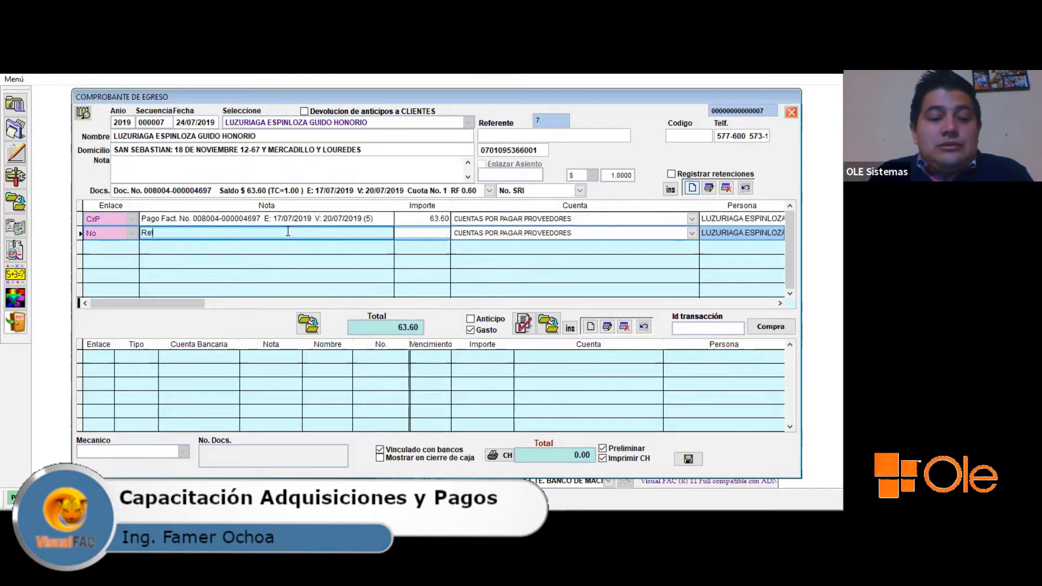
pyautogui.write('encio')
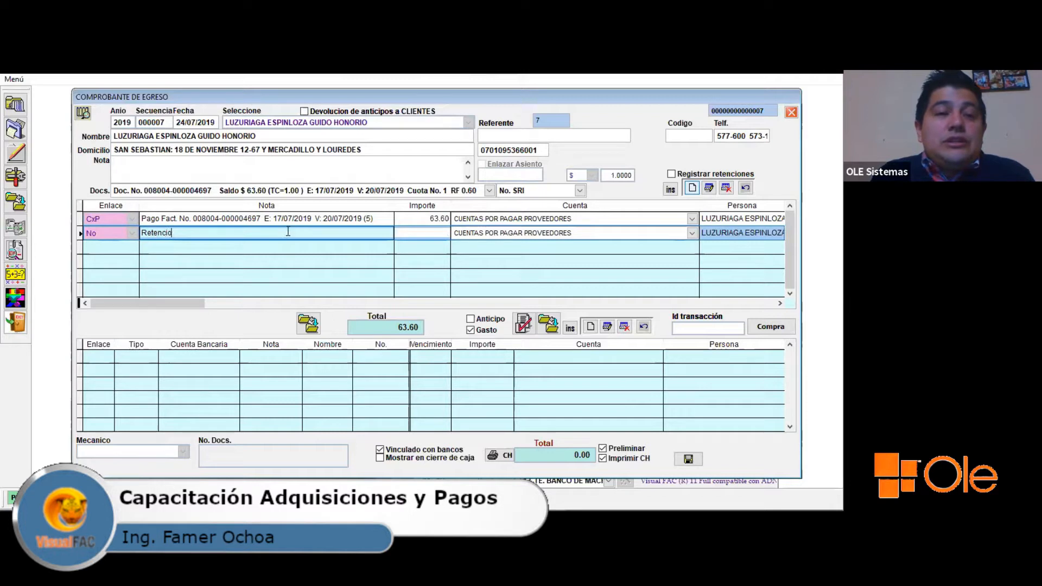
pyautogui.write('n')
pyautogui.press('Tab')
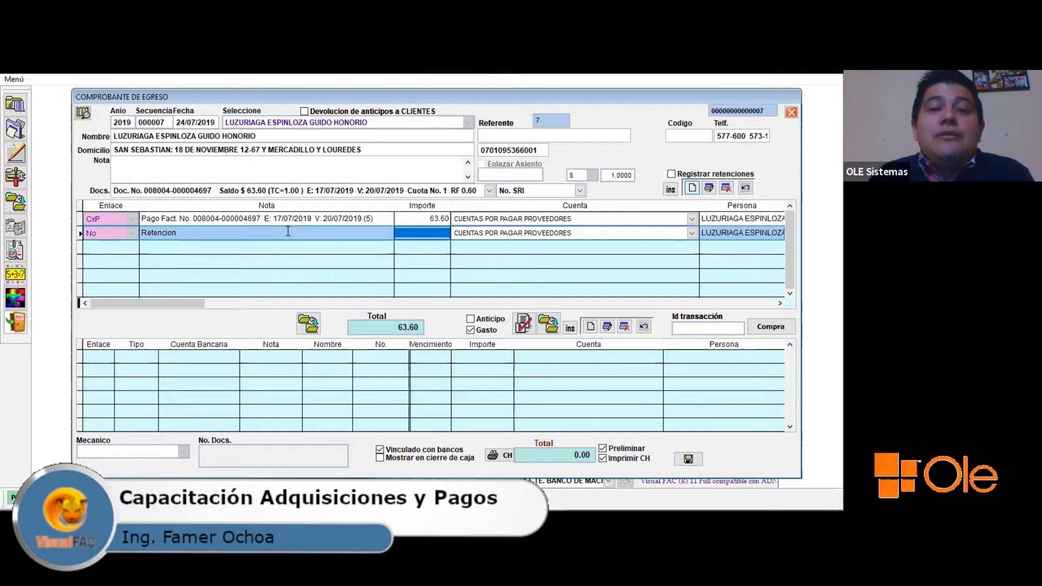
pyautogui.write('0.63')
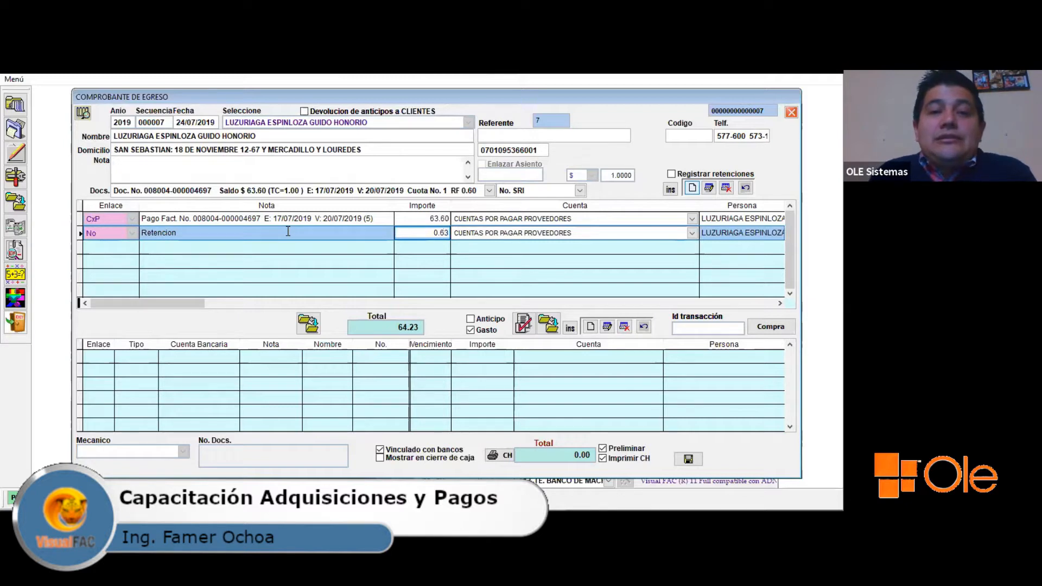
pyautogui.press('Tab')
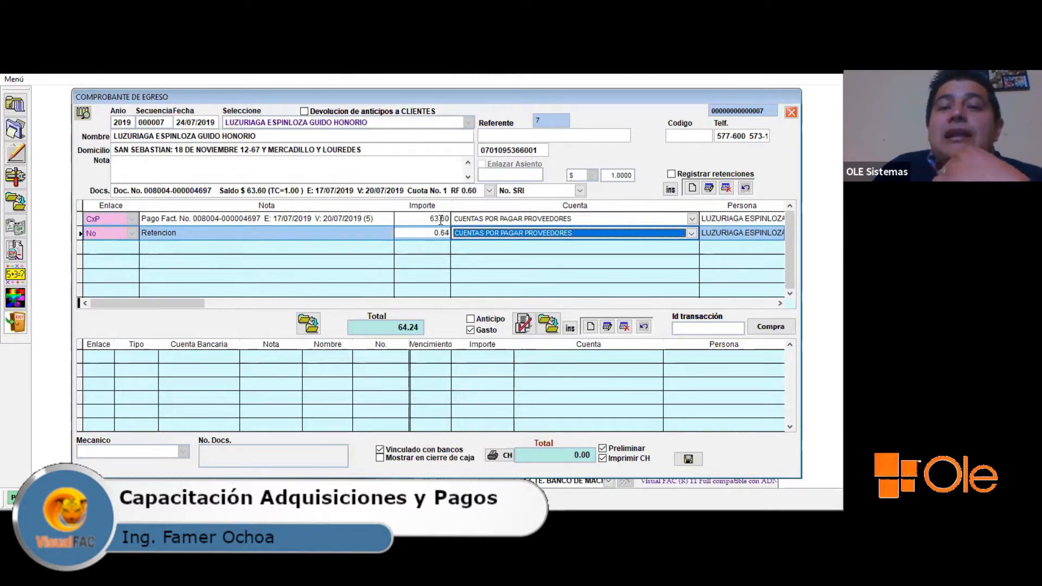
pyautogui.click(423, 219)
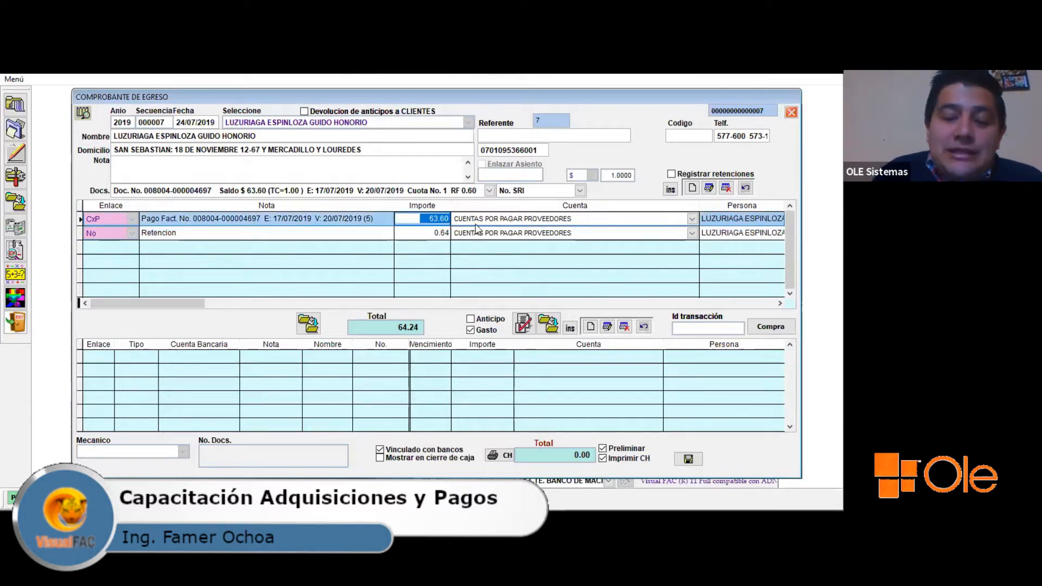
pyautogui.write('99')
pyautogui.press('Return')
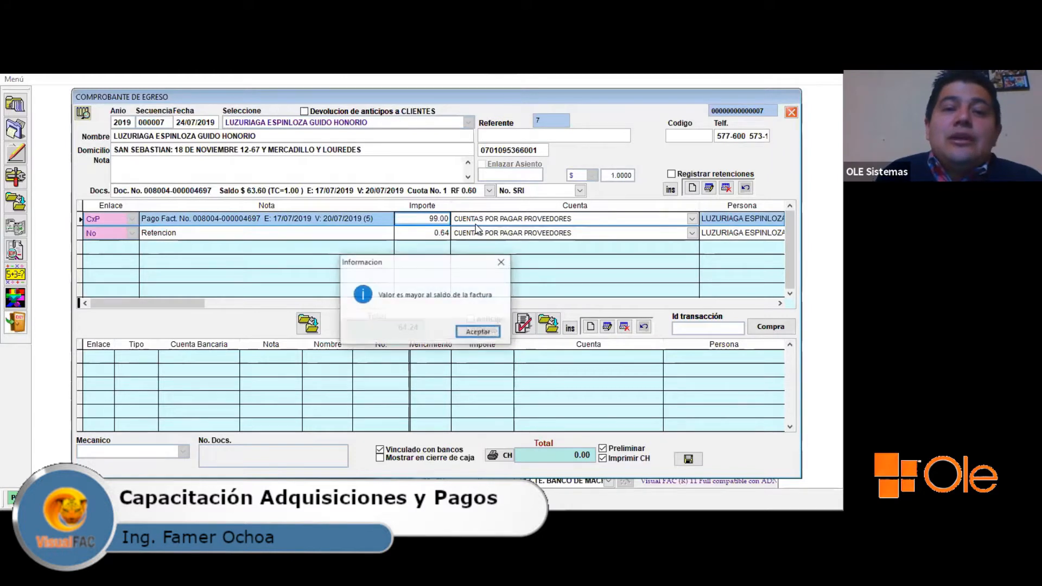
pyautogui.press('Return')
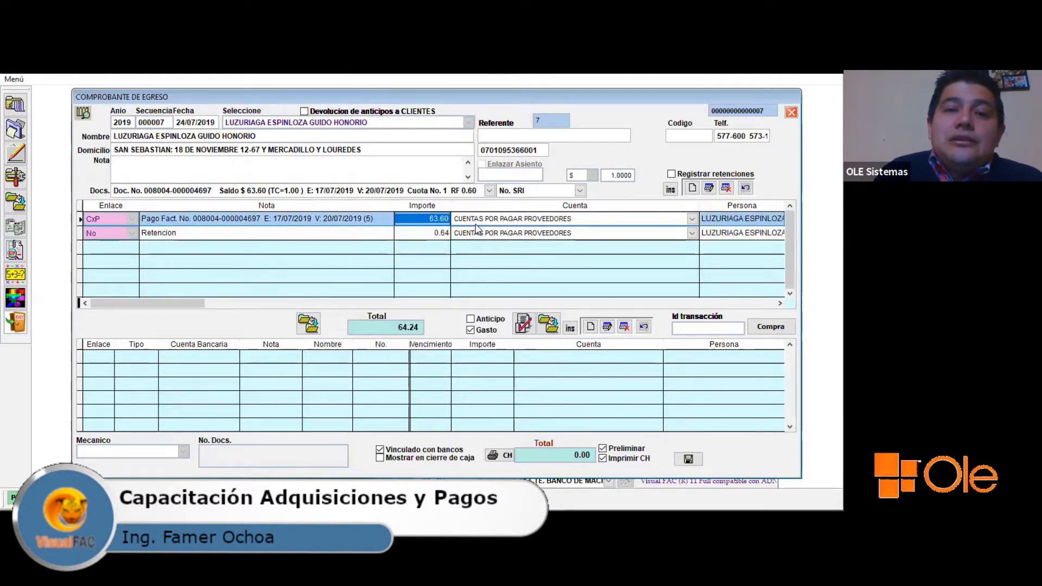
pyautogui.click(725, 191)
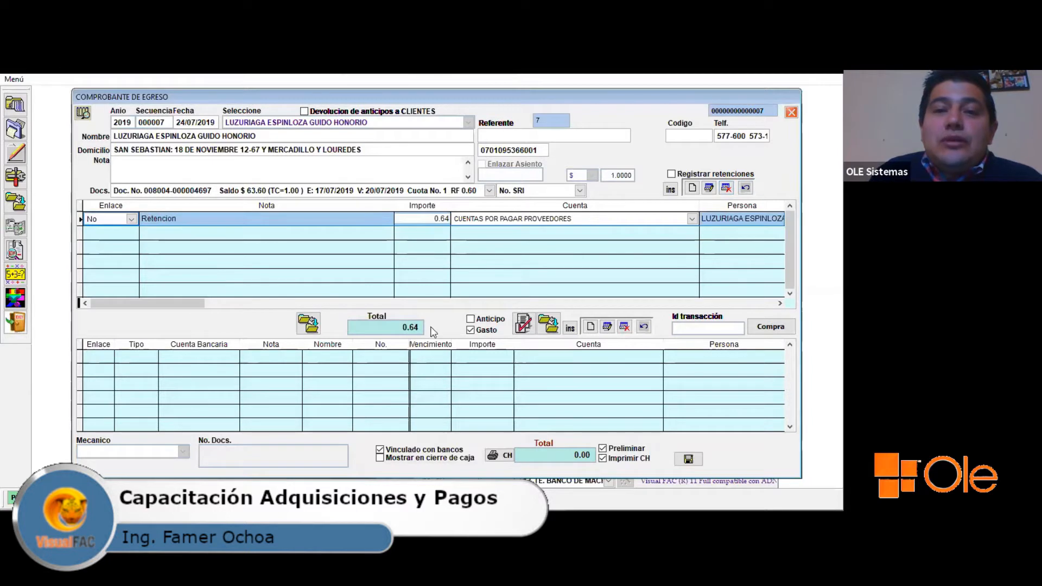
pyautogui.click(725, 193)
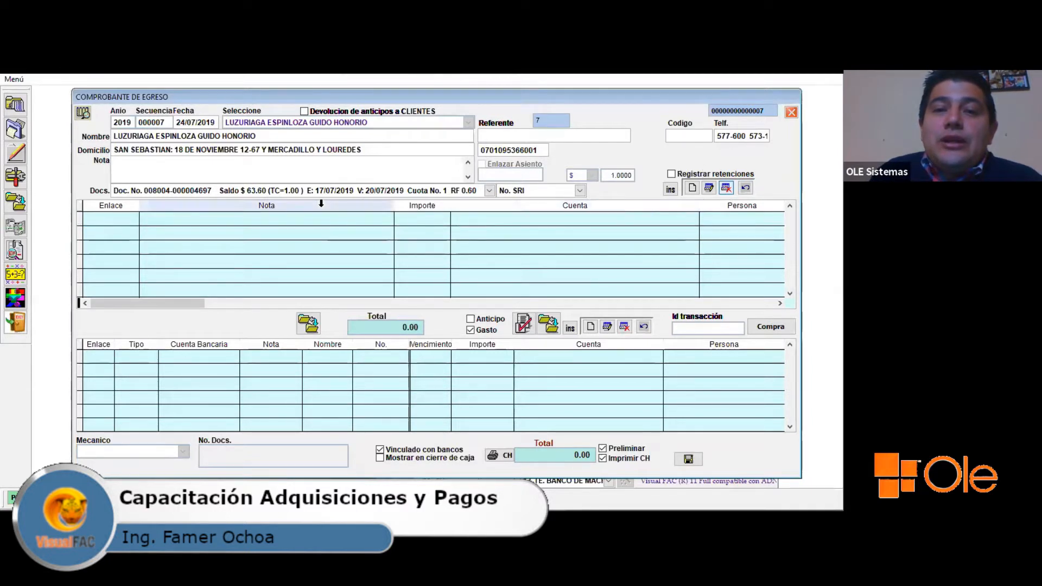
pyautogui.click(335, 190)
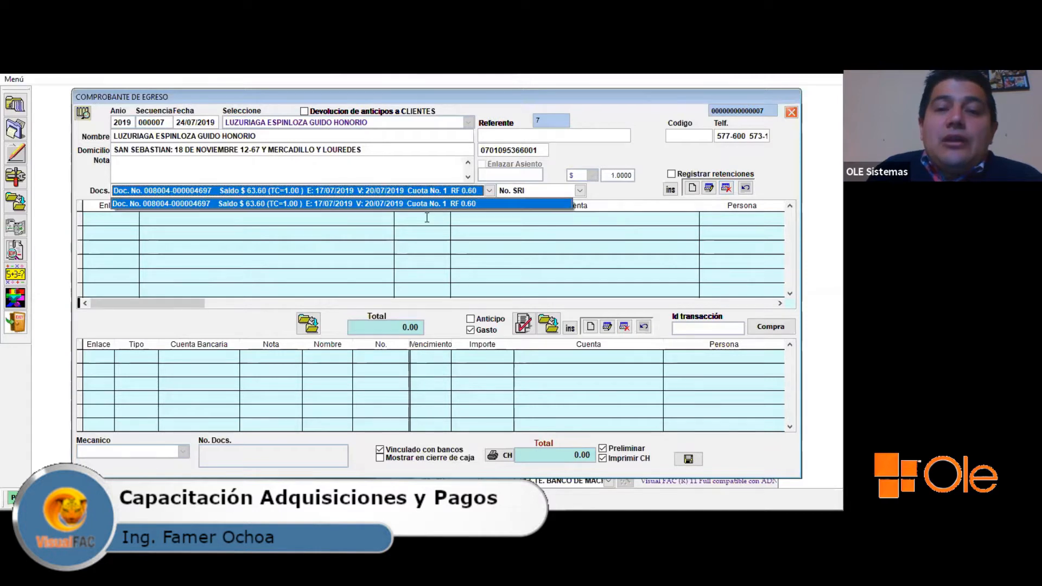
pyautogui.click(335, 198)
# - Add a detail line noted "retencion" with an amount of 0.64, and insert a payment line for the voucher's total
pyautogui.click(693, 189)
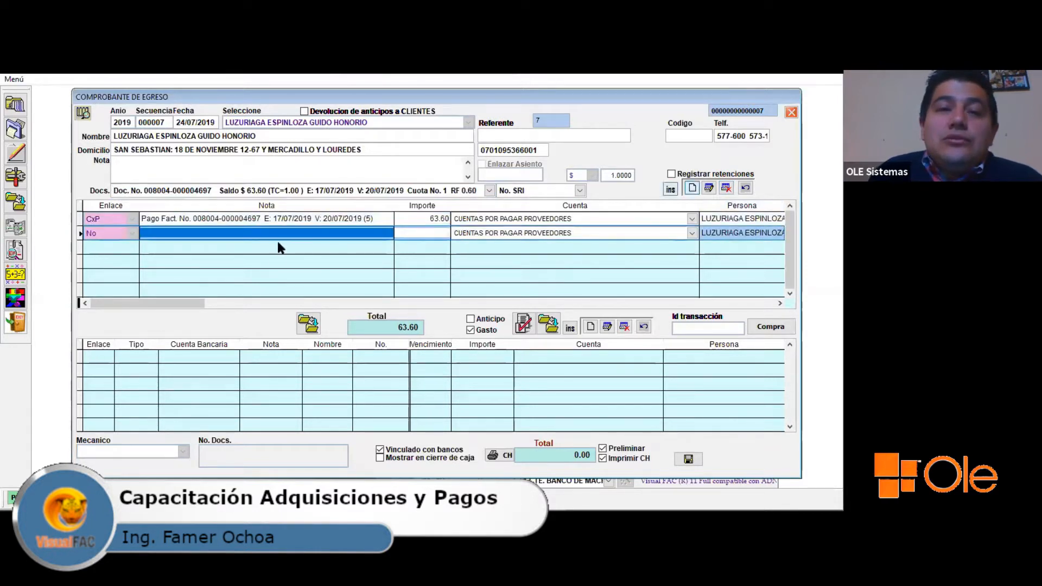
pyautogui.write('retencion')
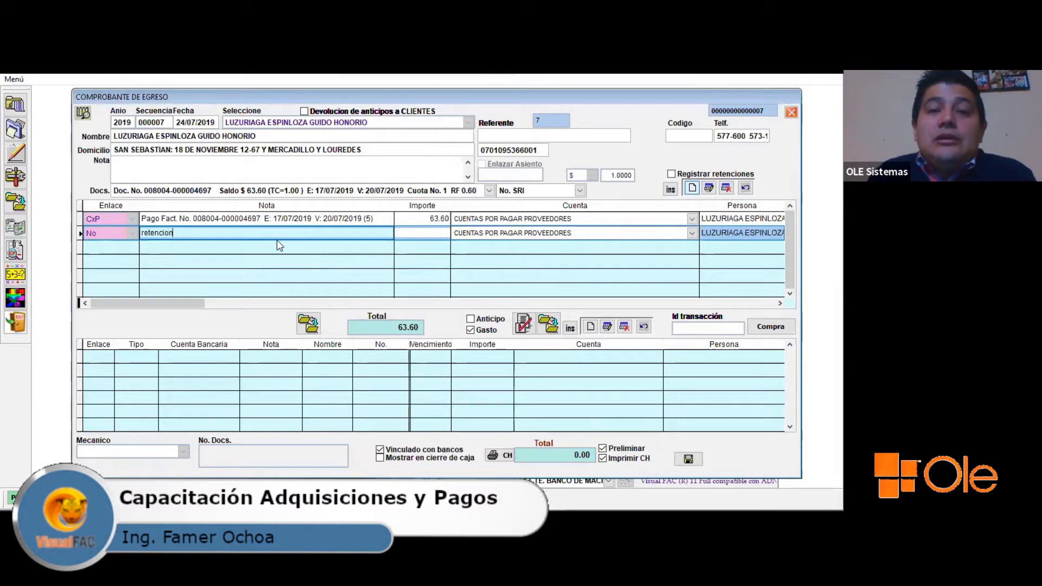
pyautogui.press('Return')
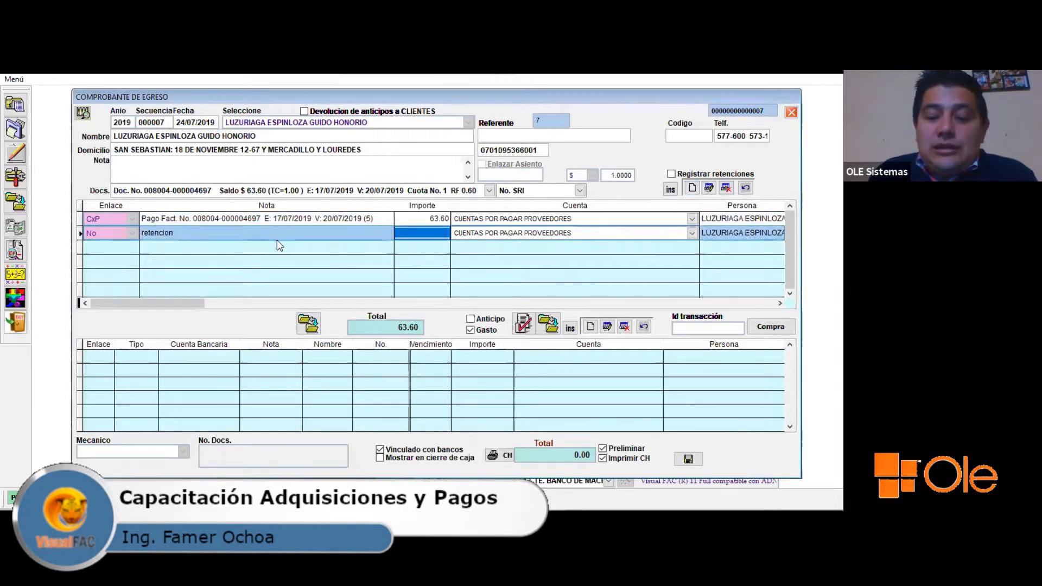
pyautogui.write('0.64')
pyautogui.press('Return')
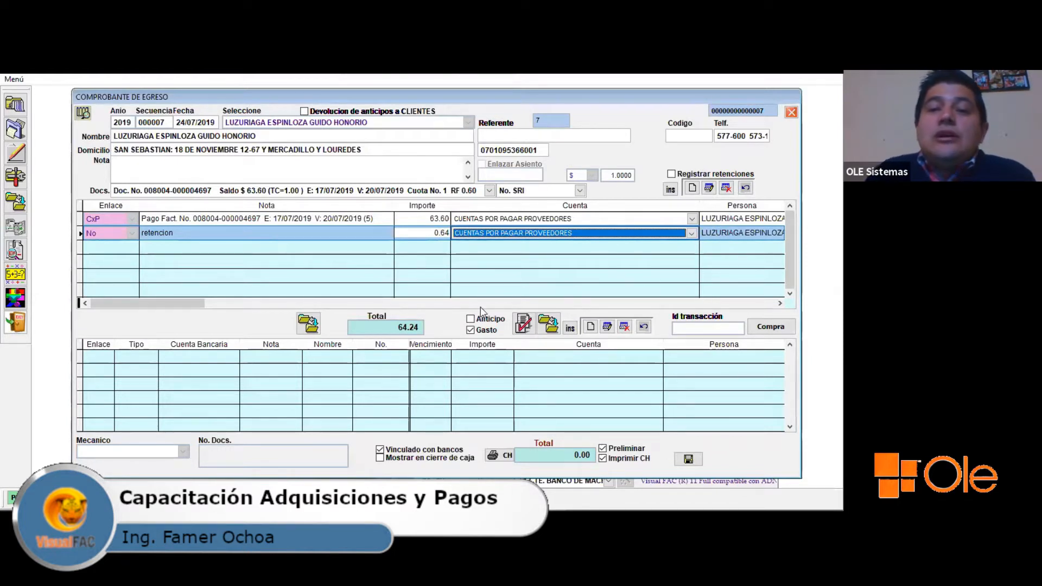
pyautogui.click(570, 328)
# - Browse the retention line's account choices by name, from CUENTAS POR PAGAR PROVEEDORES down to the depreciation accounts
pyautogui.click(495, 238)
pyautogui.click(502, 235)
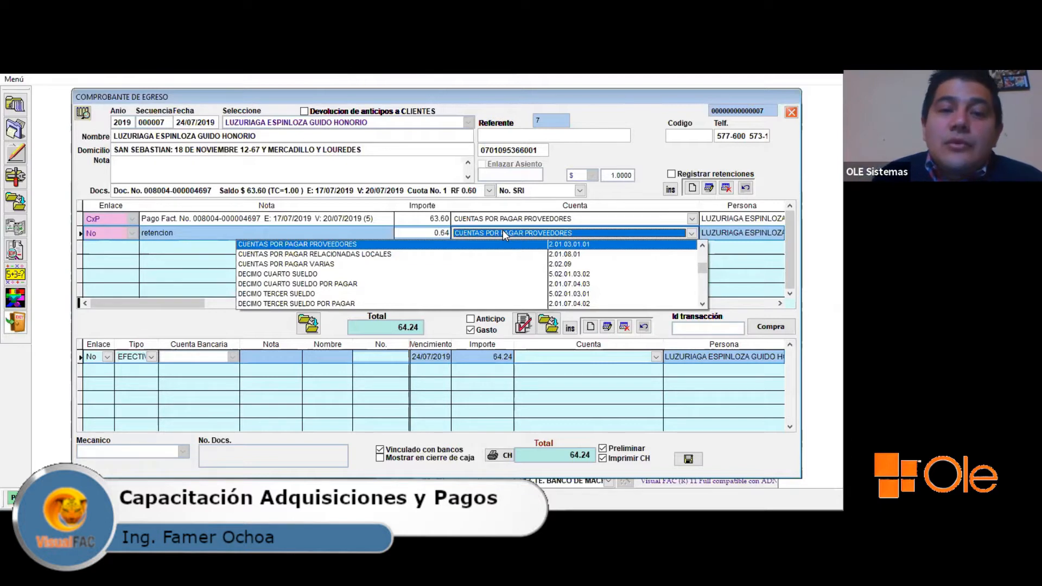
pyautogui.press('Down')
pyautogui.press('Down')
pyautogui.press('Down')
pyautogui.press('Down')
pyautogui.press('Down')
pyautogui.press('Down')
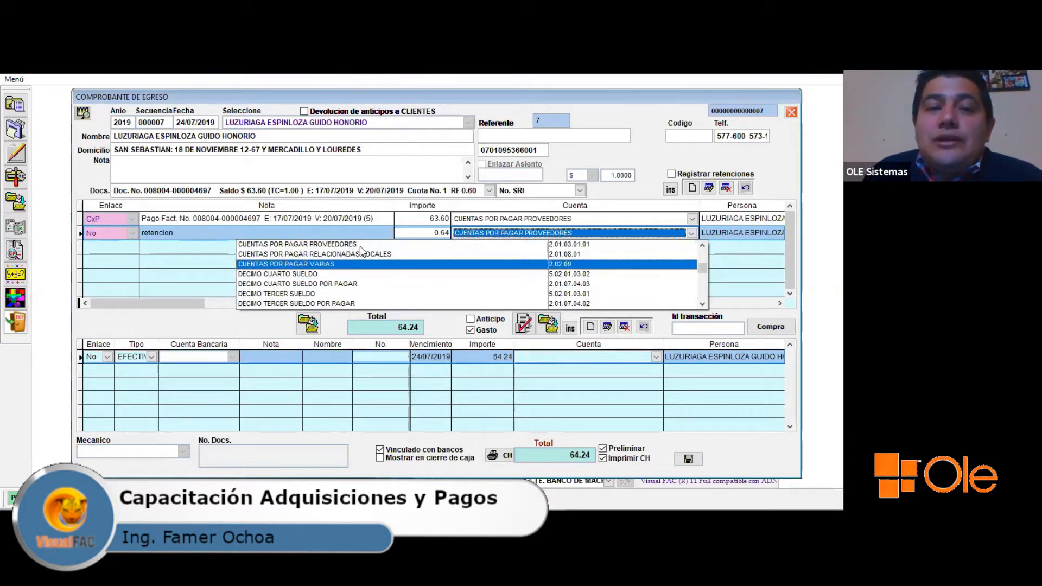
pyautogui.scroll(-1, 703, 304)
pyautogui.click(702, 305)
pyautogui.click(703, 305)
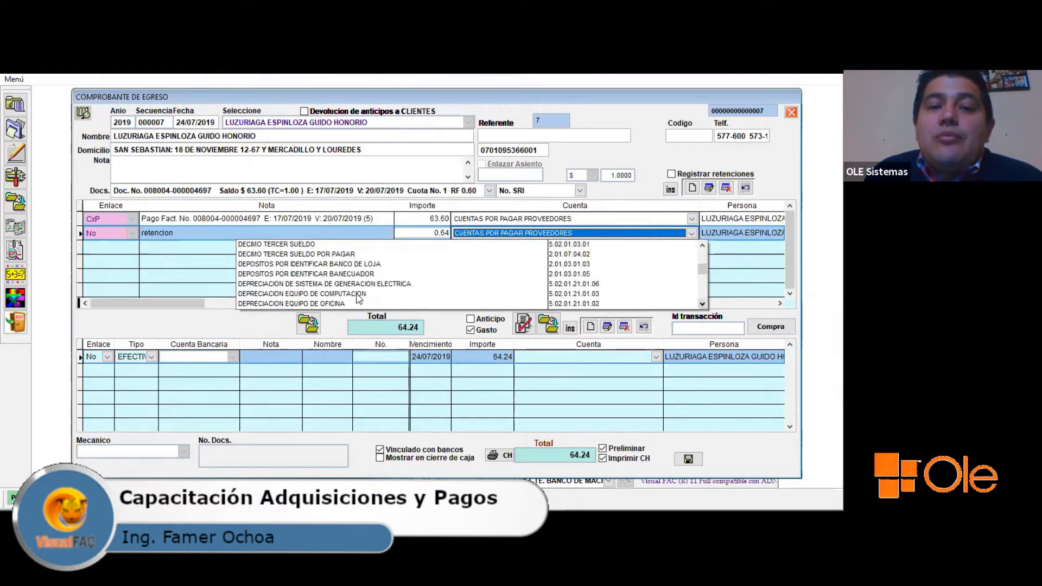
pyautogui.scroll(-1, 353, 297)
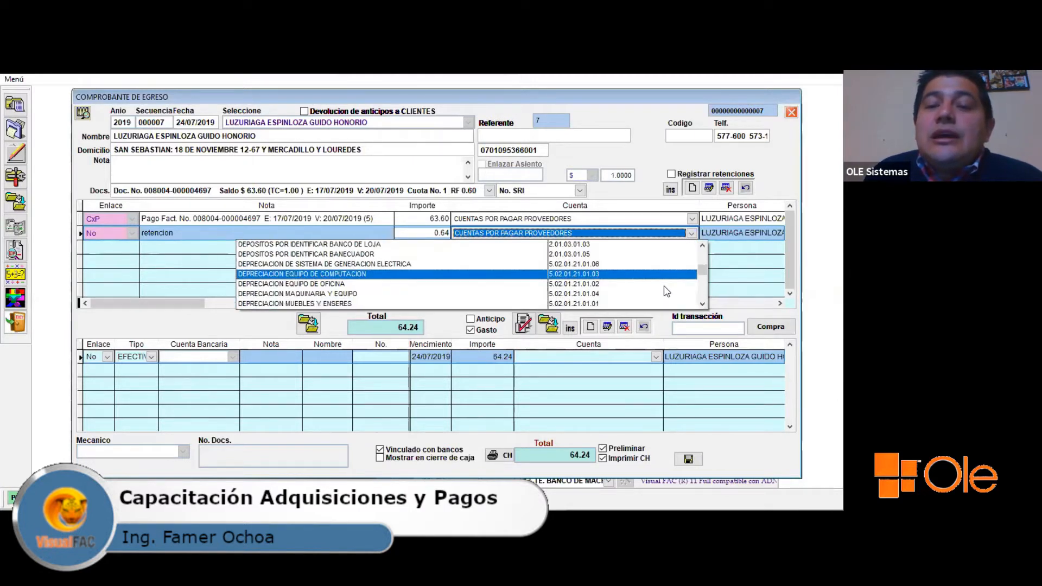
# - List the accounts by code and assign 5.02.01.21.01.05, DEPRECIACION VEHICULO, to the retention line
pyautogui.rightClick(595, 234)
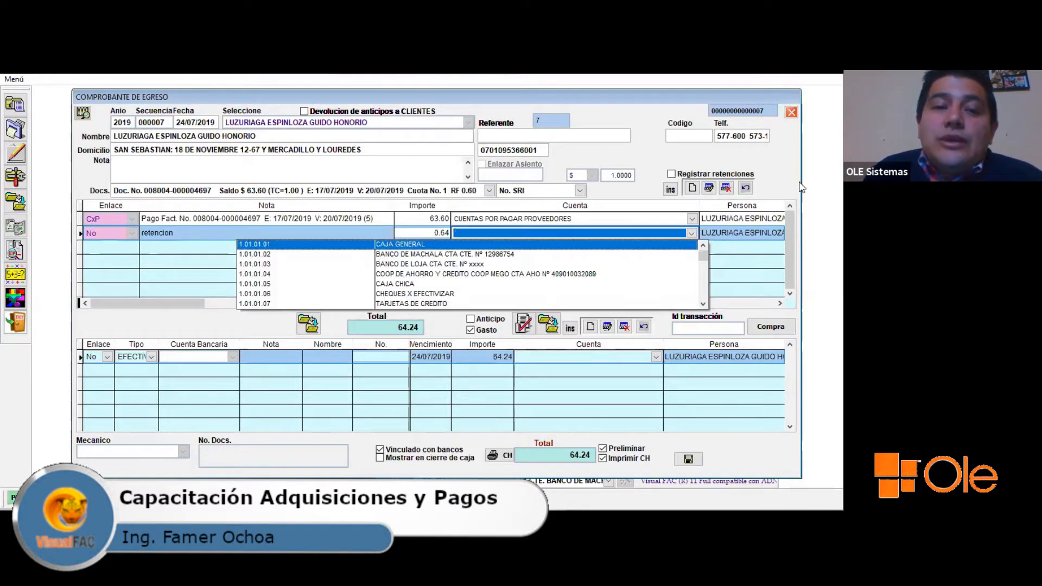
pyautogui.write('5')
pyautogui.press('Down')
pyautogui.press('Down')
pyautogui.press('Down')
pyautogui.press('Down')
pyautogui.press('Down')
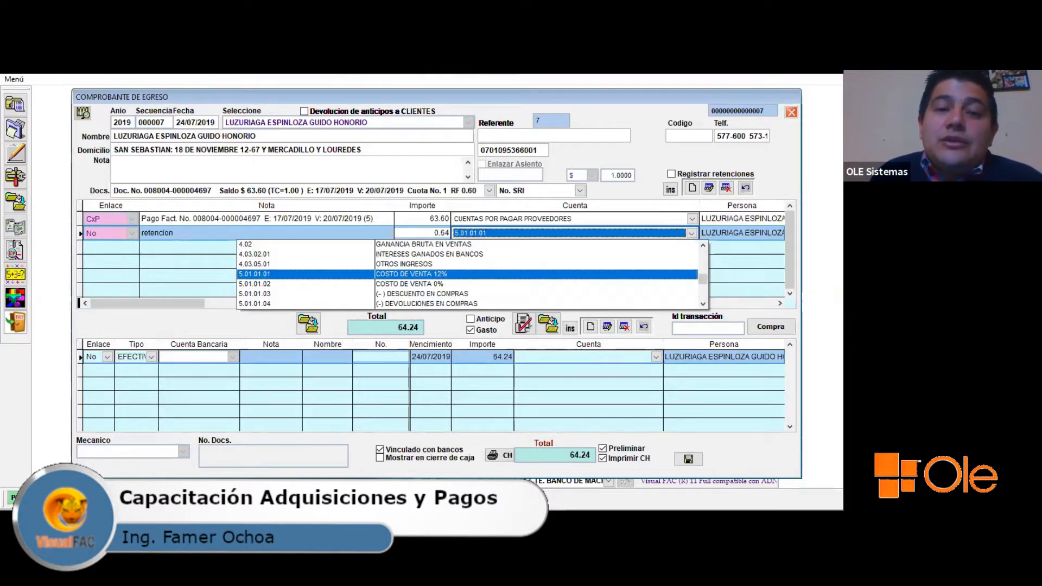
pyautogui.press('Down')
pyautogui.press('Down')
pyautogui.press('Down')
pyautogui.press('Down')
pyautogui.press('Down')
pyautogui.press('Down')
pyautogui.press('Down')
pyautogui.press('Down')
pyautogui.press('Down')
pyautogui.press('Down')
pyautogui.press('Down')
pyautogui.press('Down')
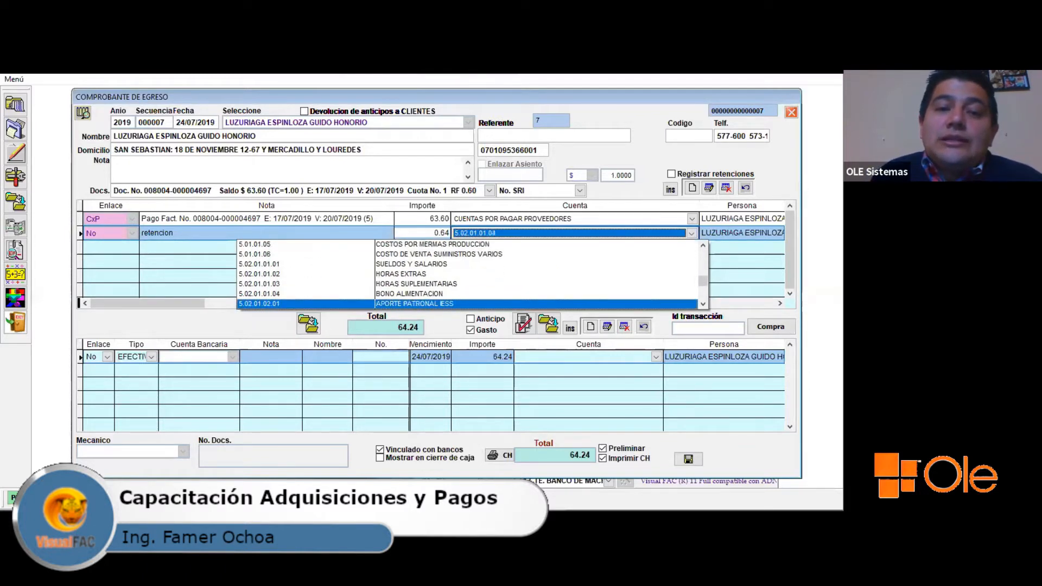
pyautogui.press('Down')
pyautogui.press('Down')
pyautogui.press('Down')
pyautogui.press('Down')
pyautogui.press('Down')
pyautogui.press('Down')
pyautogui.press('Down')
pyautogui.press('Down')
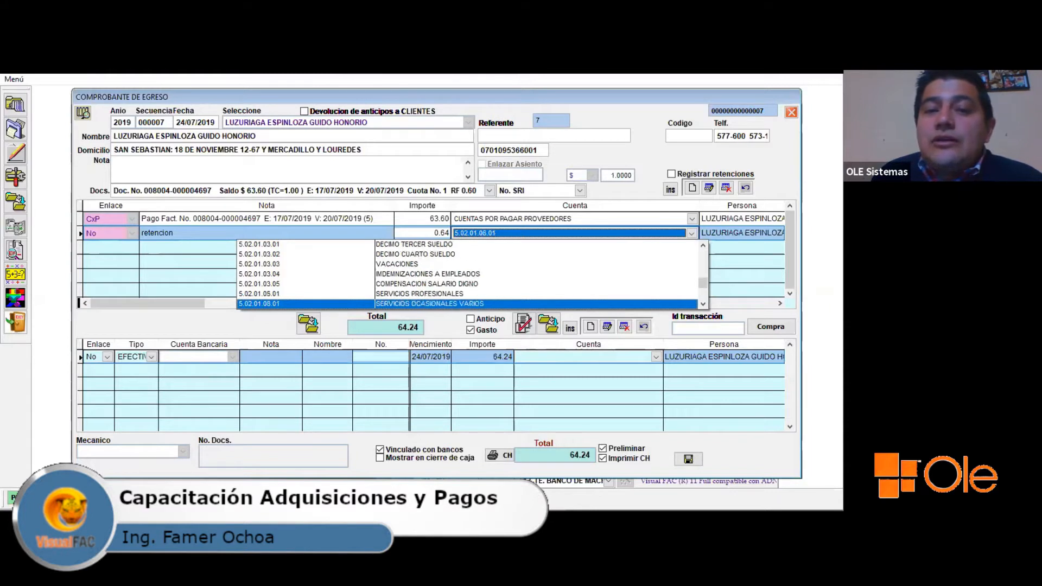
pyautogui.press('Down')
pyautogui.press('Down')
pyautogui.press('Down')
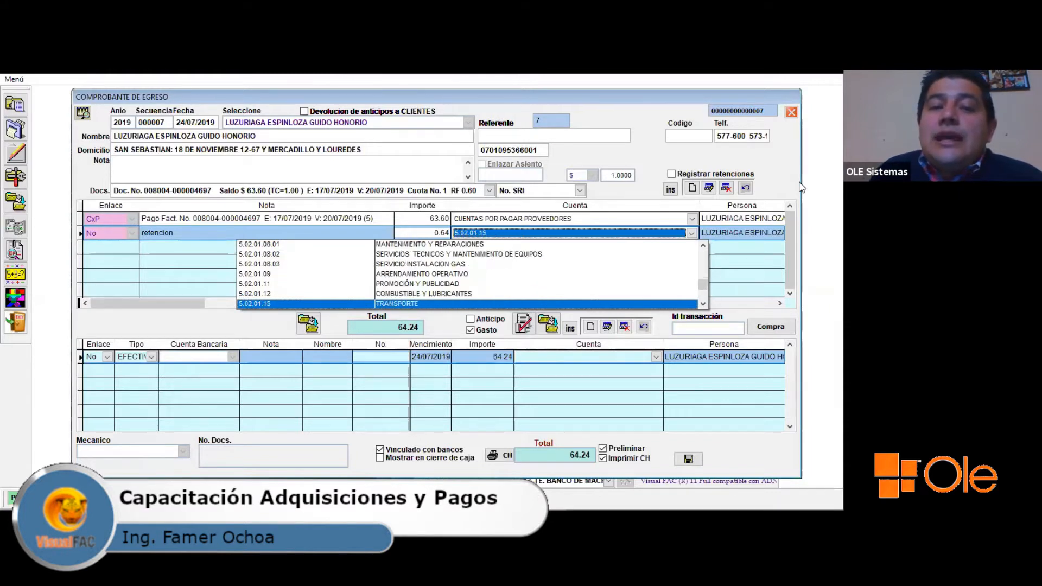
pyautogui.press('Down')
pyautogui.press('Down')
pyautogui.press('Down')
pyautogui.press('Down')
pyautogui.press('Down')
pyautogui.press('Down')
pyautogui.press('Down')
pyautogui.press('Down')
pyautogui.press('Down')
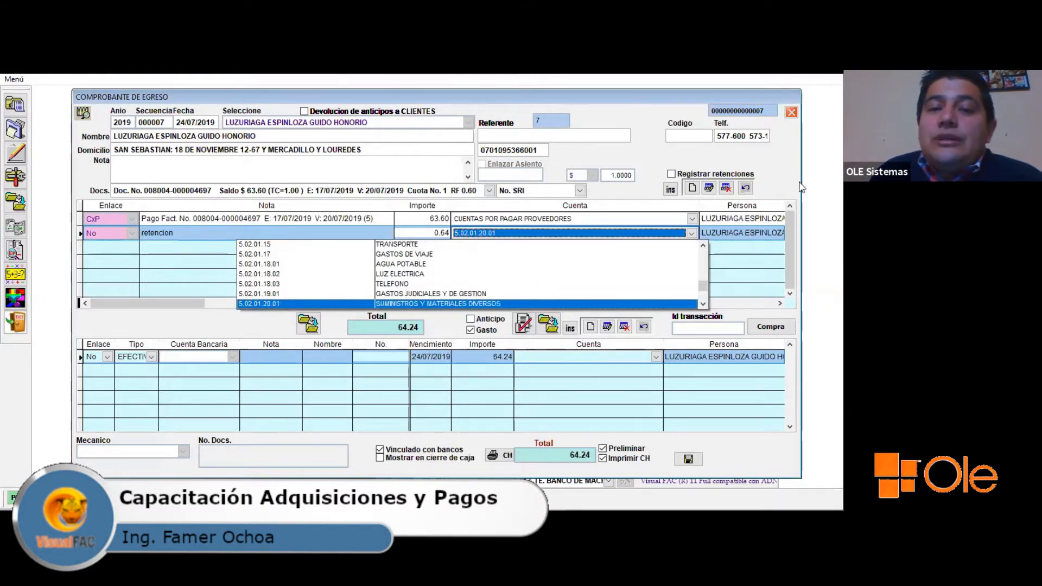
pyautogui.press('Down')
pyautogui.press('Down')
pyautogui.press('Down')
pyautogui.press('Down')
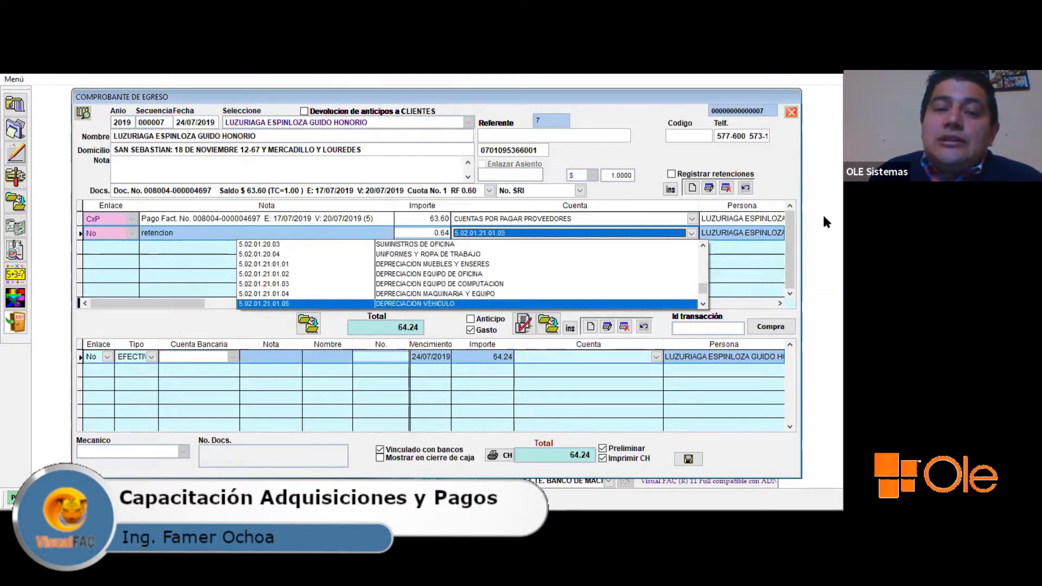
pyautogui.click(215, 272)
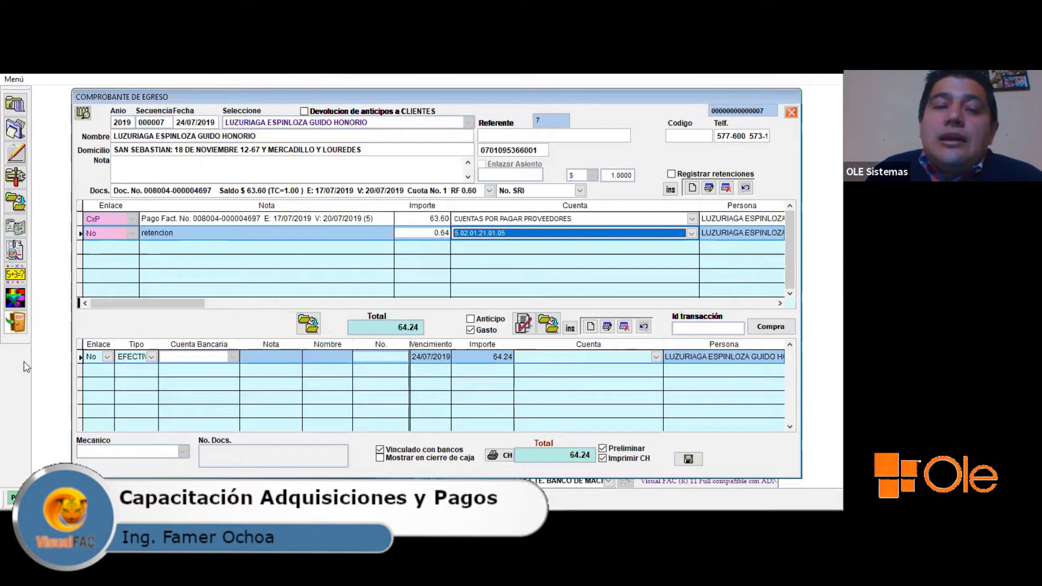
# - Make the payment line a bank-linked cheque drawn on the BANCO DE MACHALA current account
pyautogui.click(99, 369)
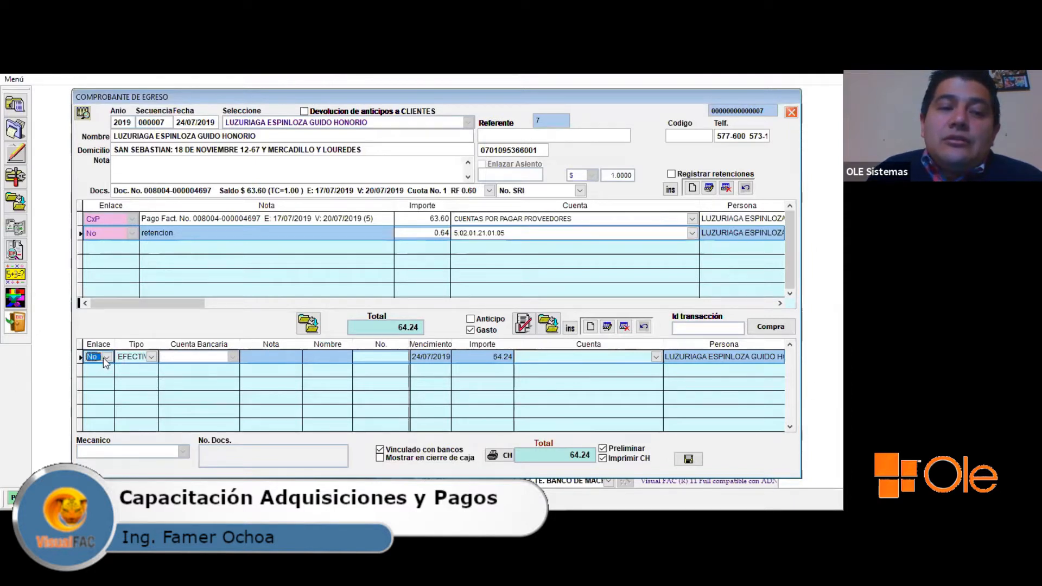
pyautogui.click(187, 358)
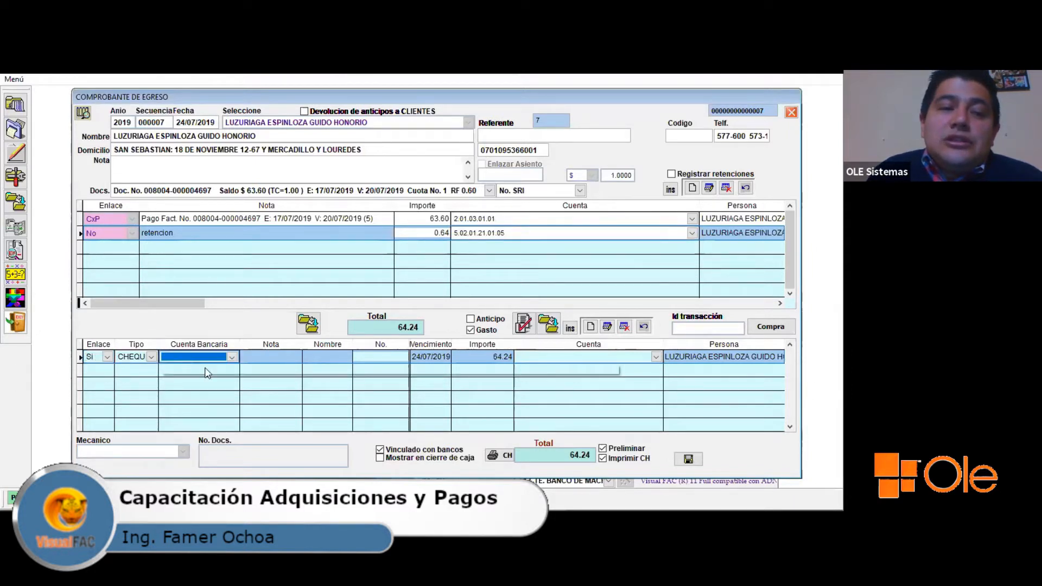
pyautogui.click(205, 371)
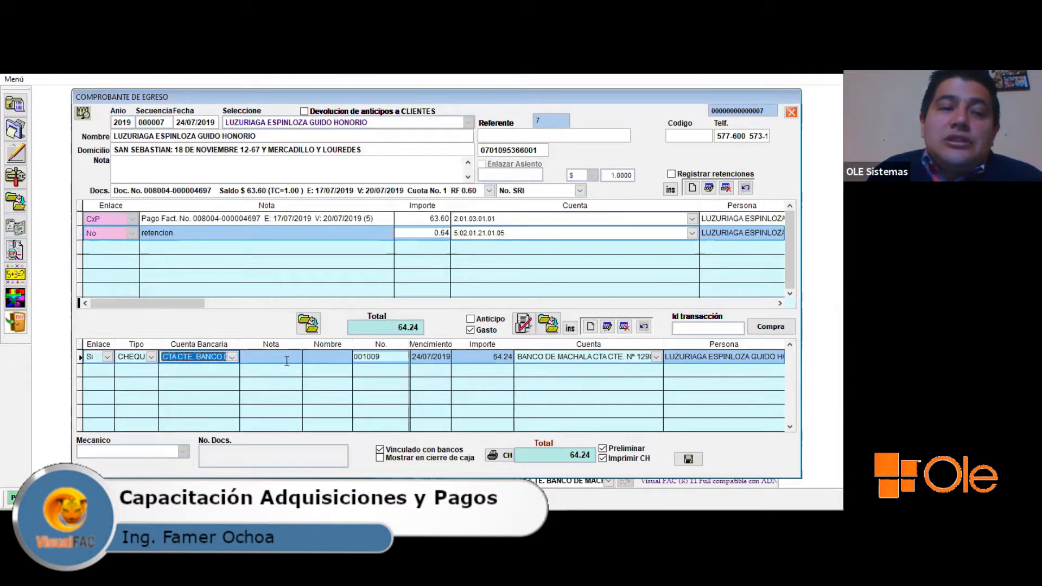
# - Check the cheque's number and the amounts of the invoice and retention detail lines
pyautogui.click(386, 355)
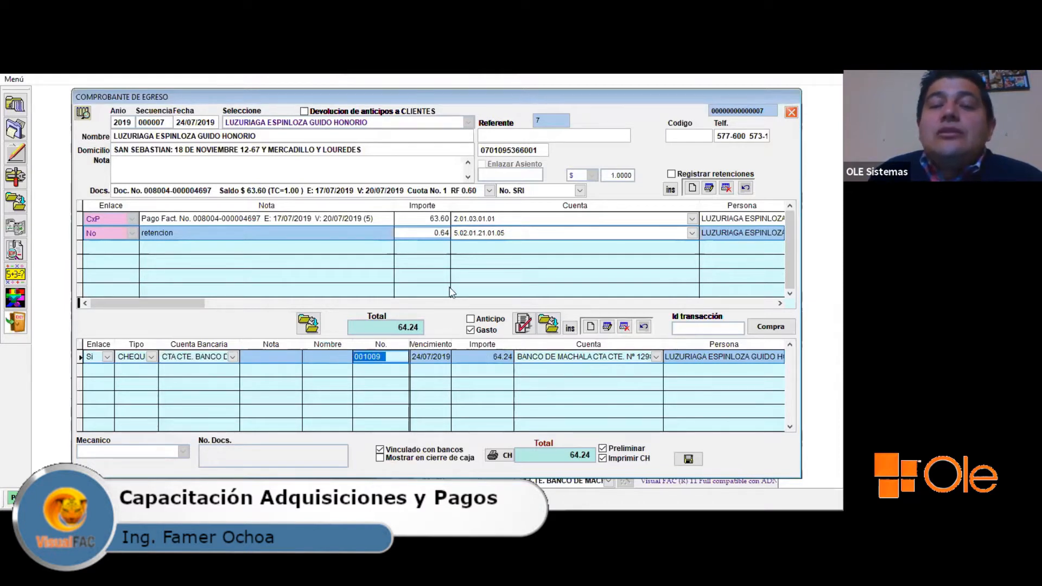
pyautogui.click(436, 219)
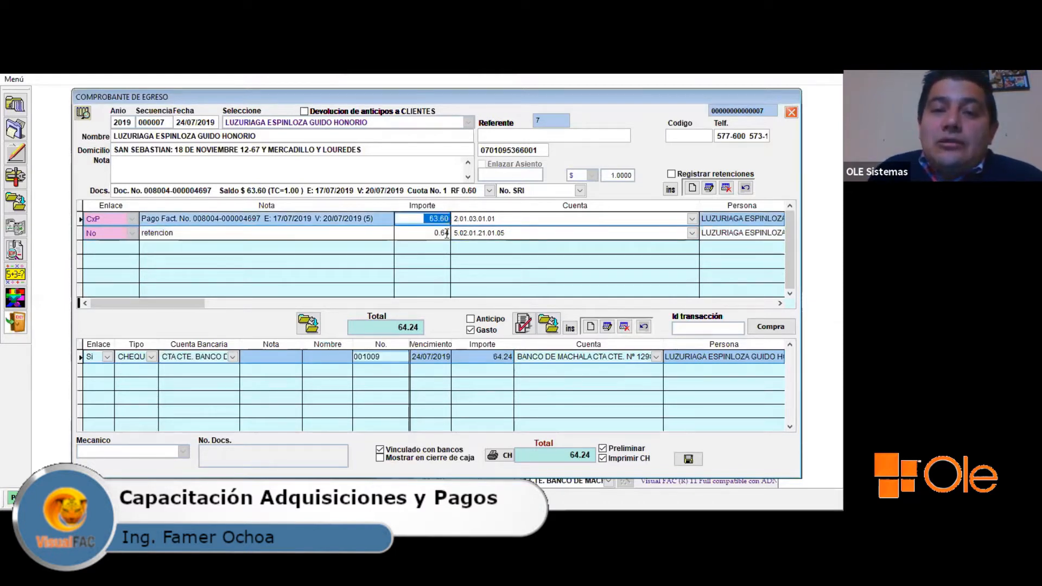
pyautogui.click(439, 232)
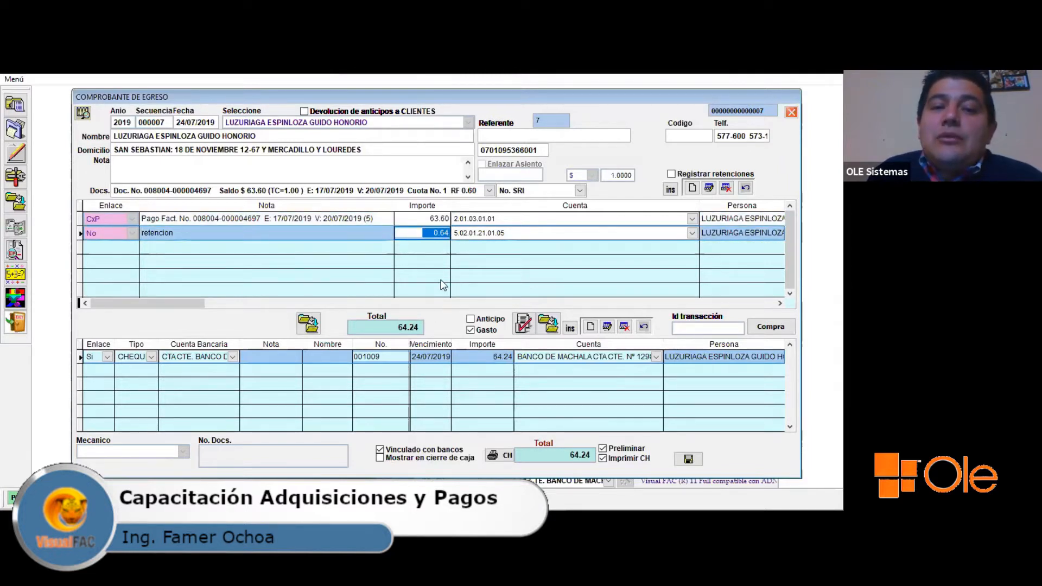
# - Recheck the retention line's account and amount and close the payment voucher without saving it
pyautogui.click(526, 233)
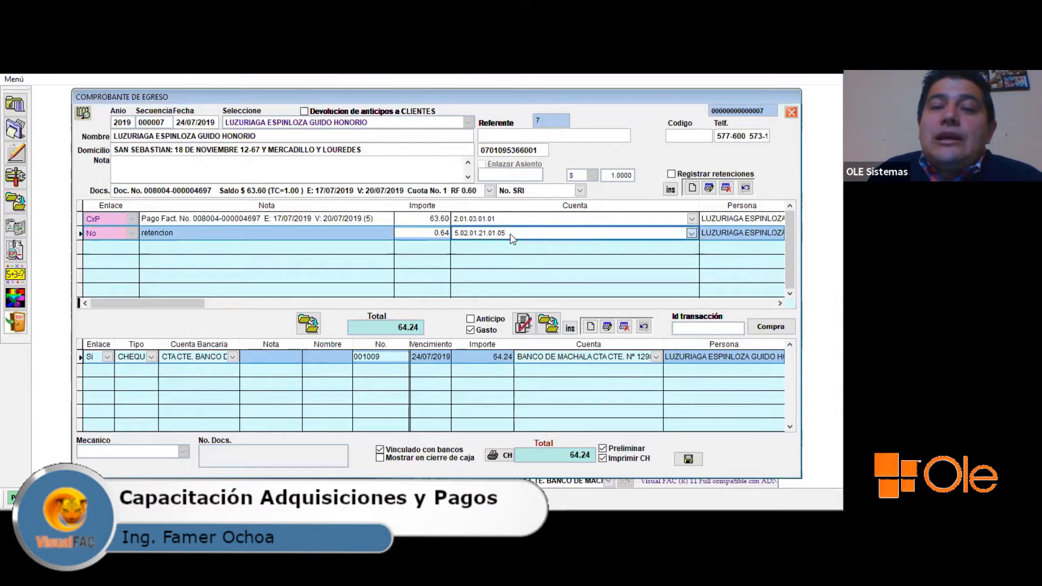
pyautogui.click(480, 237)
pyautogui.click(503, 233)
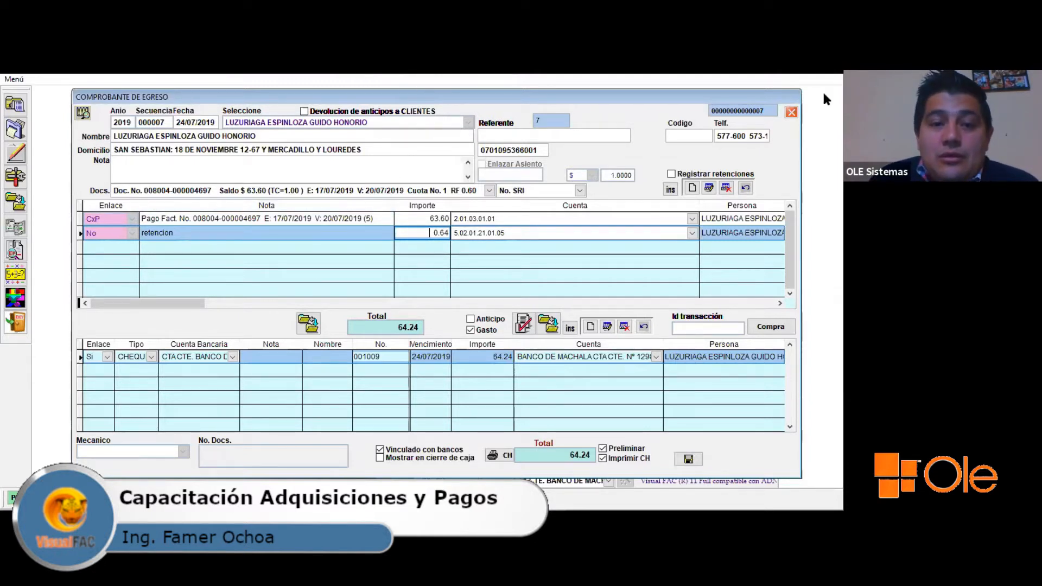
pyautogui.press('Escape')
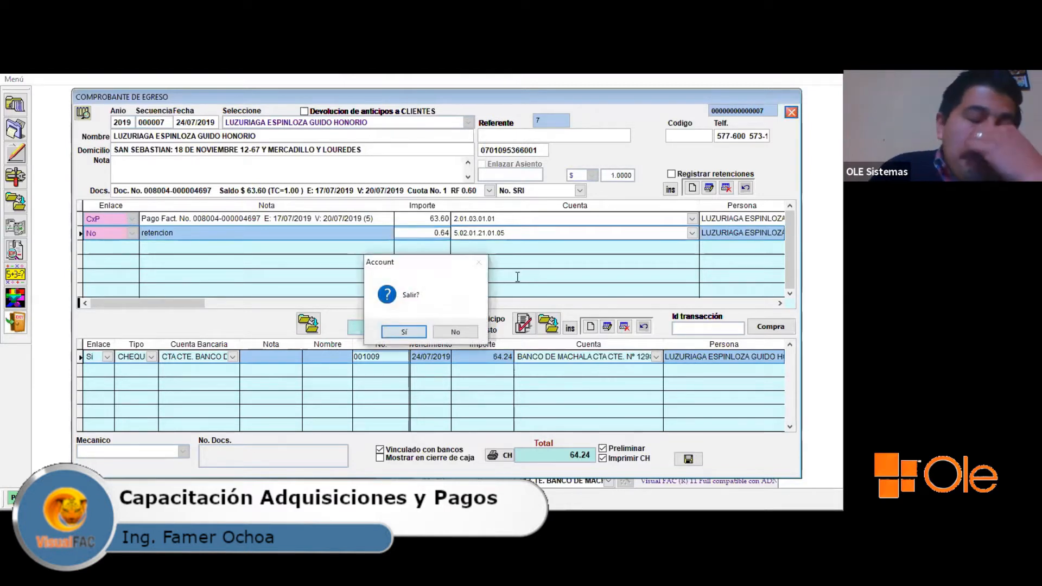
pyautogui.press('Return')
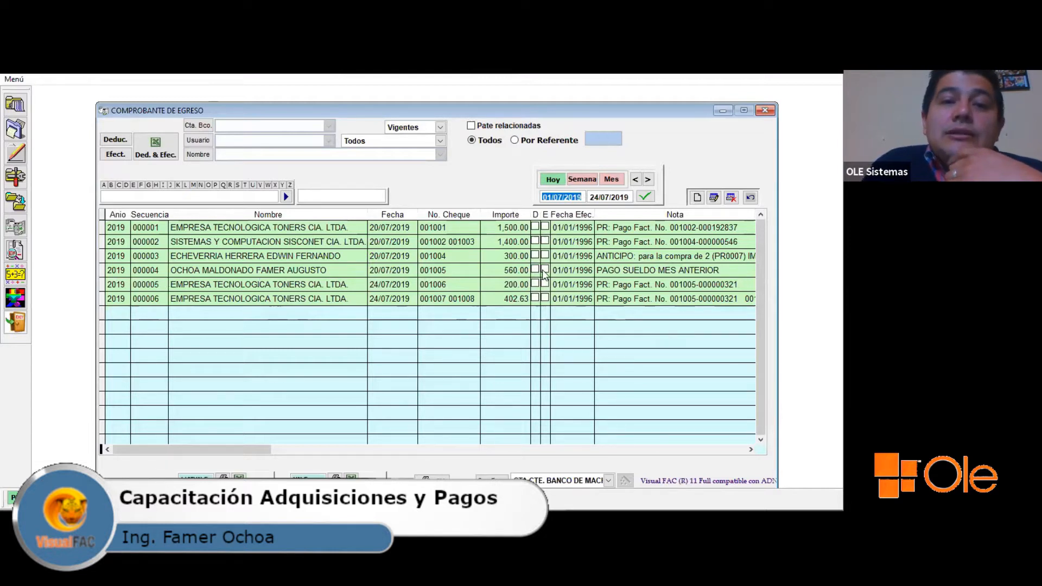
# - Start a new payment voucher and select ASEGURADORA DEL SUR C.A. as the supplier
pyautogui.click(698, 198)
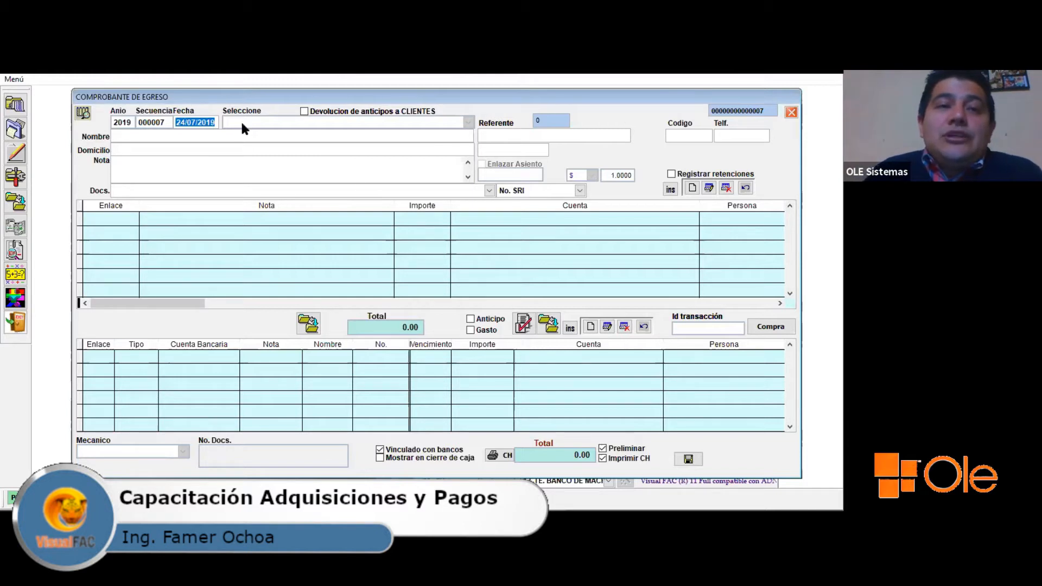
pyautogui.click(264, 124)
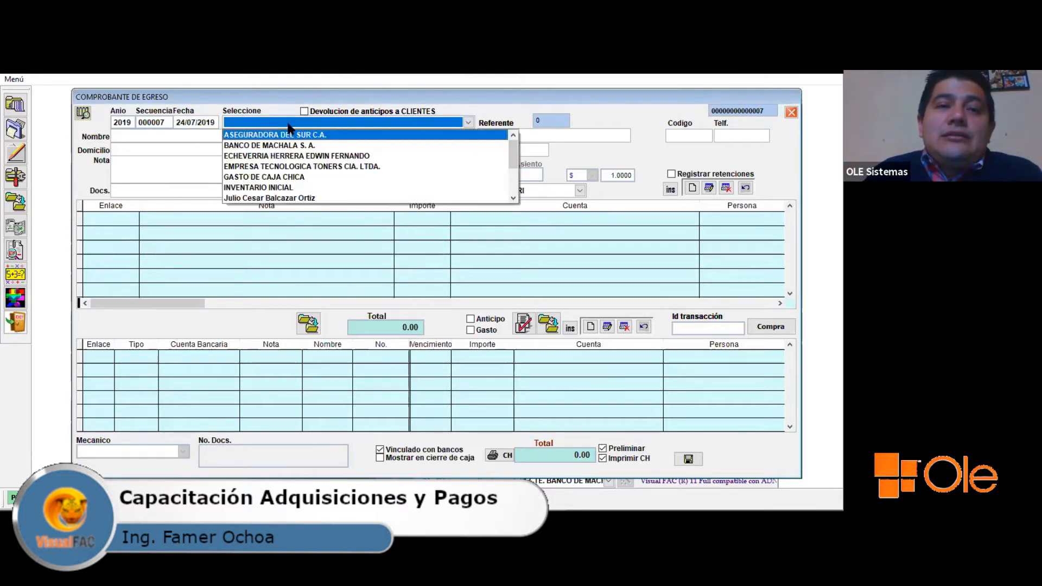
pyautogui.press('Down')
pyautogui.press('Down')
pyautogui.press('Down')
pyautogui.press('Down')
pyautogui.press('Down')
pyautogui.press('Down')
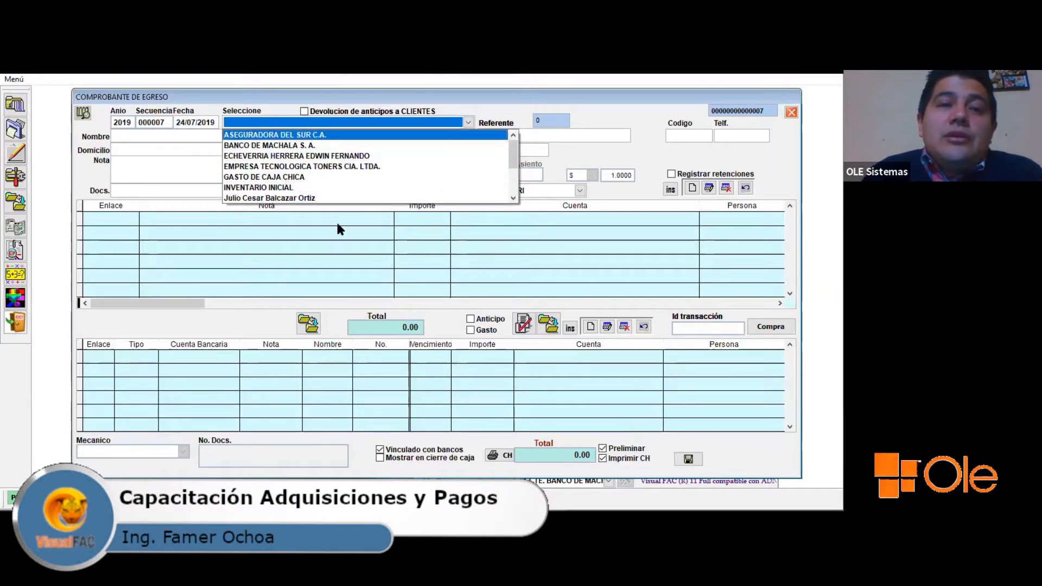
pyautogui.press('Return')
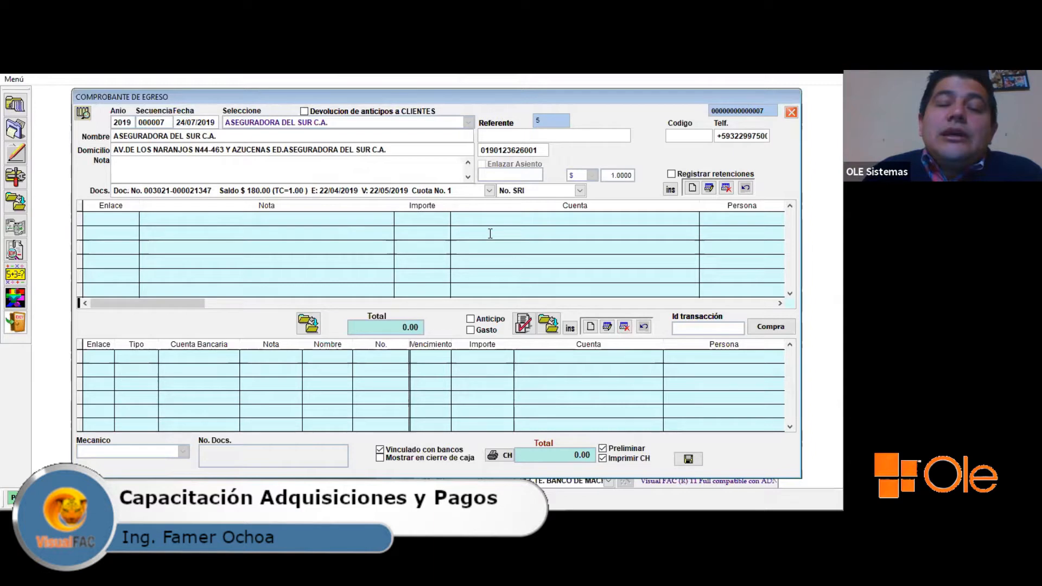
# - Add an Anticipo detail line of 400.00 to account 1.01.04.03, ANTICIPO DE PROVEEDORES
pyautogui.click(100, 216)
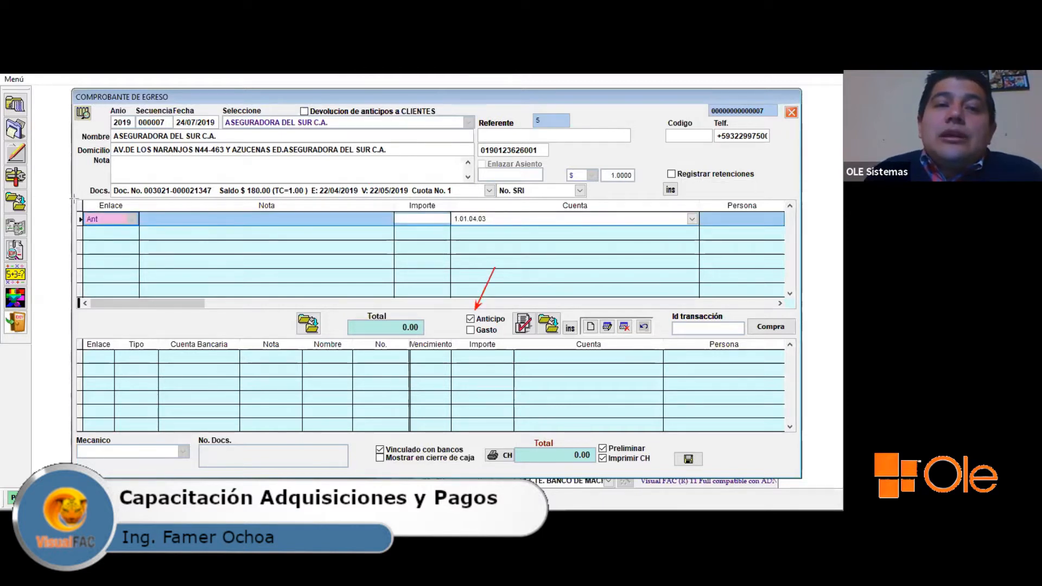
pyautogui.moveTo(74, 200); pyautogui.dragTo(145, 235)
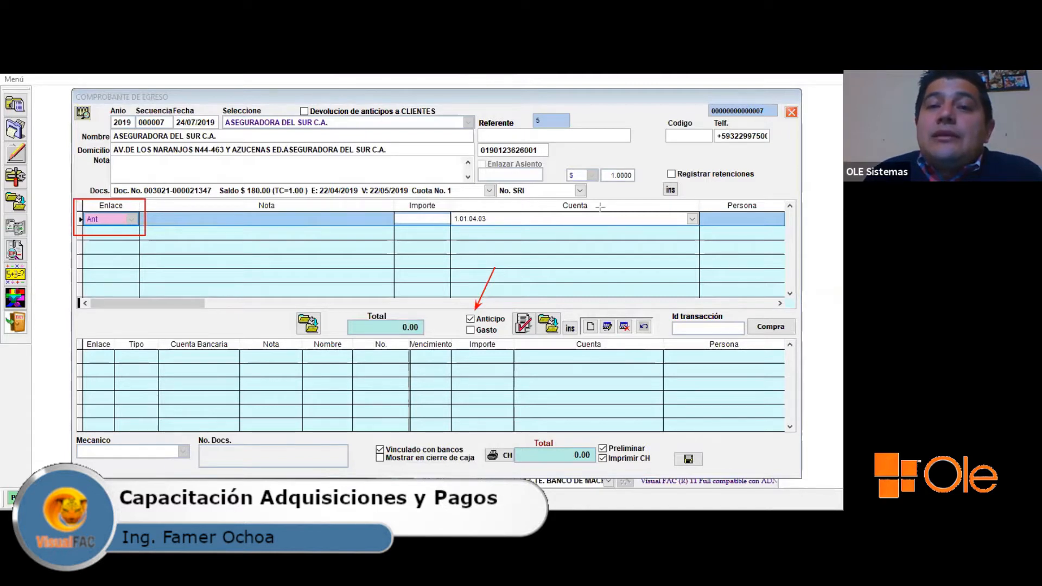
pyautogui.click(530, 220)
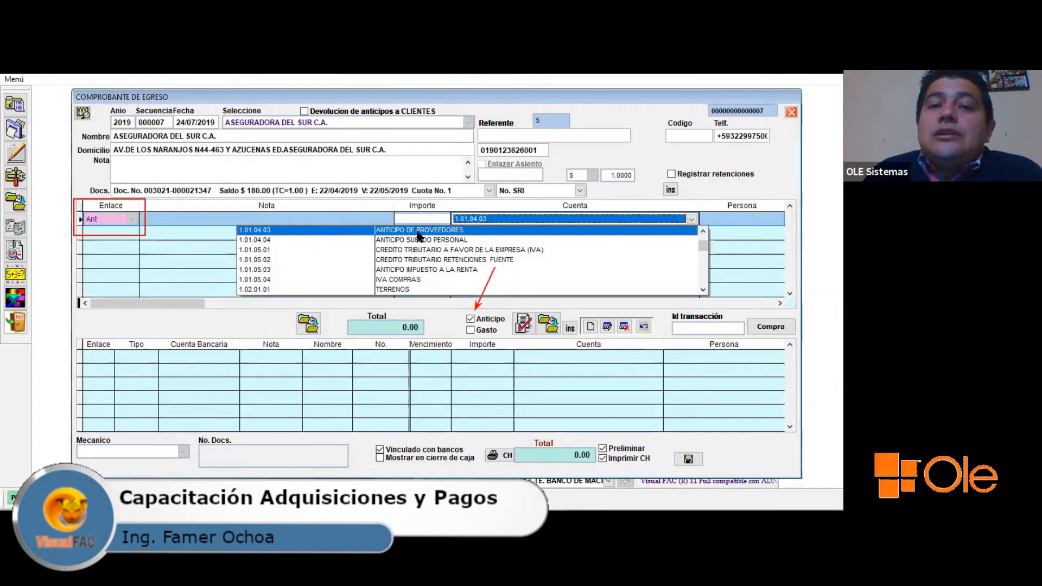
pyautogui.click(471, 232)
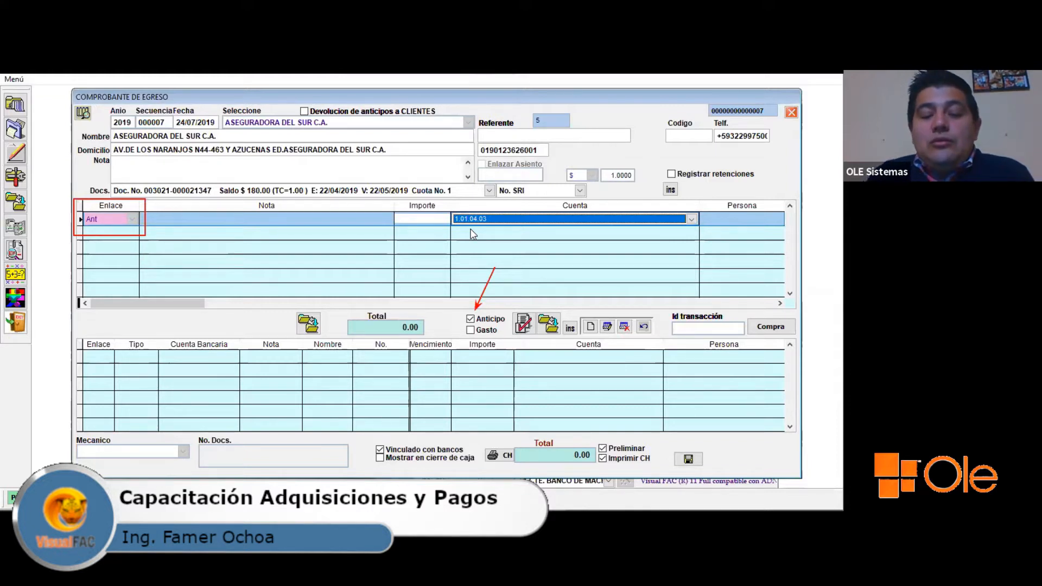
pyautogui.write('400')
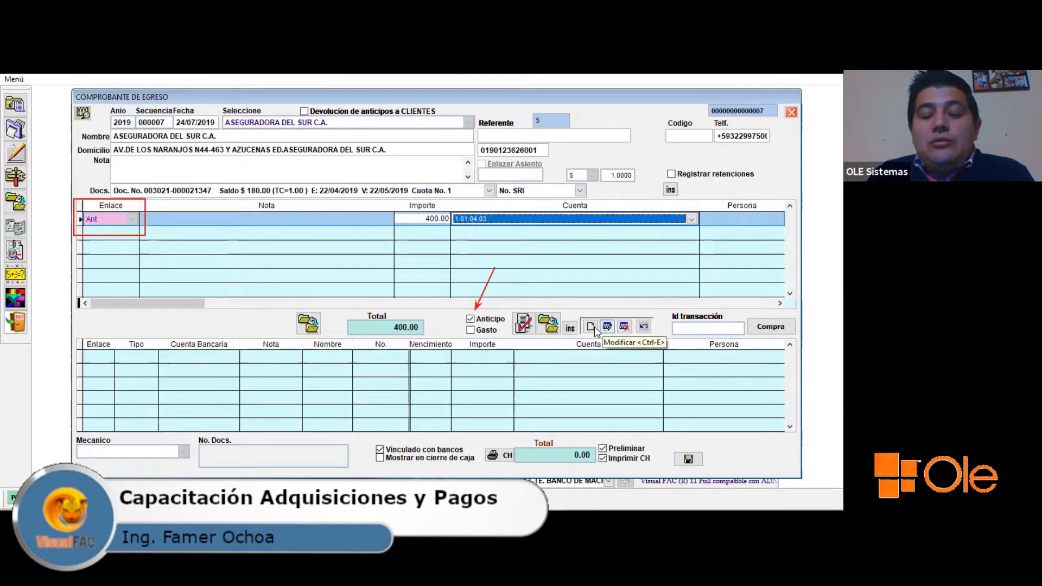
# - Add a bank-linked BANCO DE MACHALA cheque payment line and enter the voucher note PR ANTICIPO PROVEDOR PARA COMPRA DE IMPRESORA
pyautogui.click(591, 327)
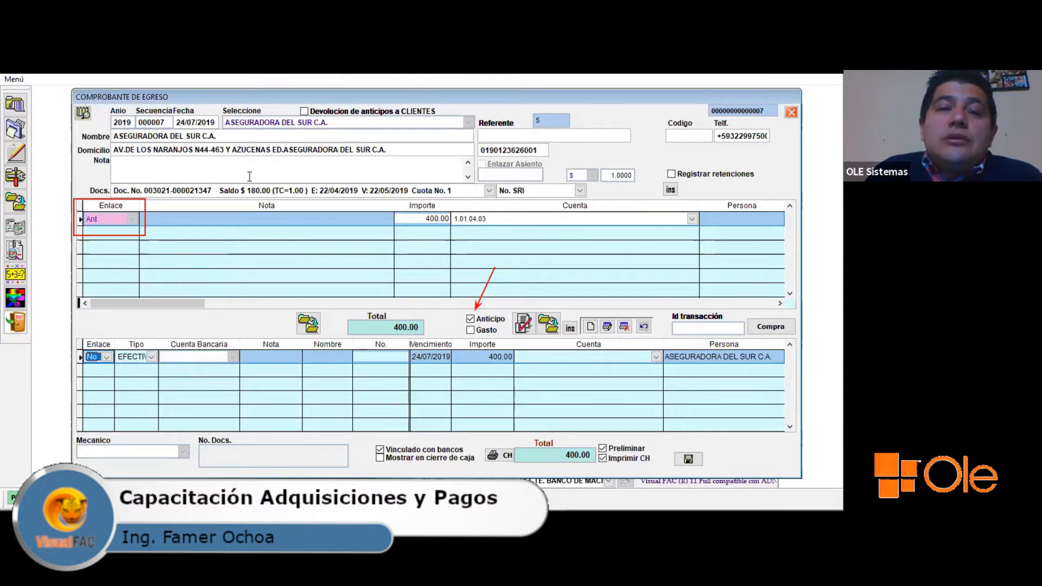
pyautogui.click(227, 168)
pyautogui.write('AR A')
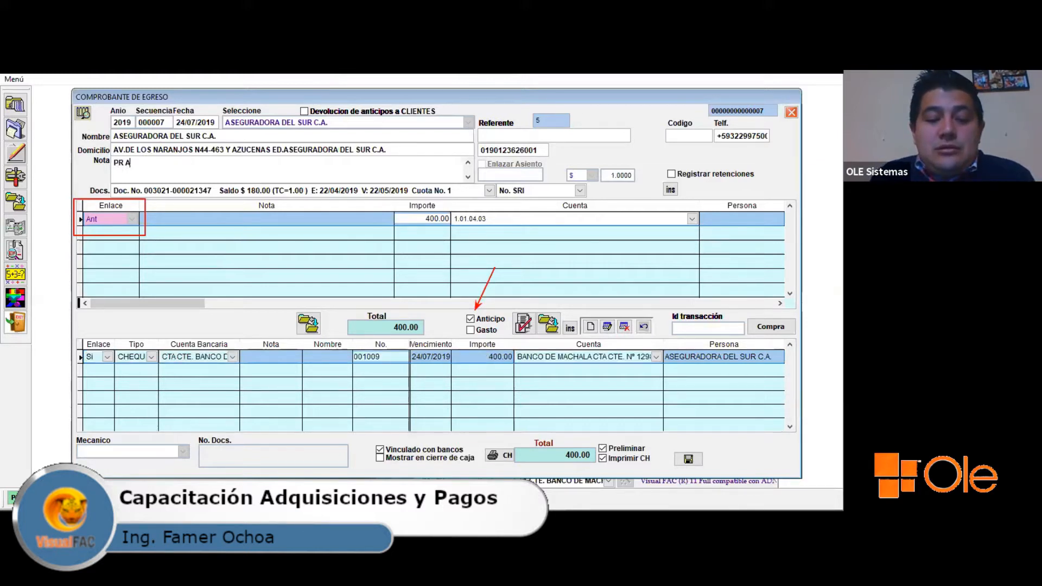
pyautogui.write('NTICIPO PROVEDOR')
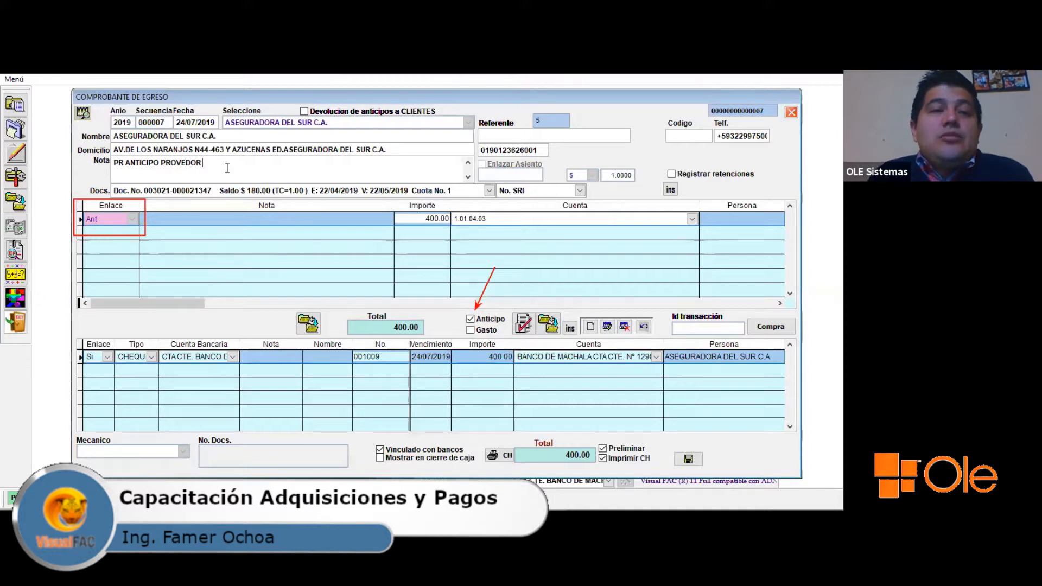
pyautogui.write('OMPRA')
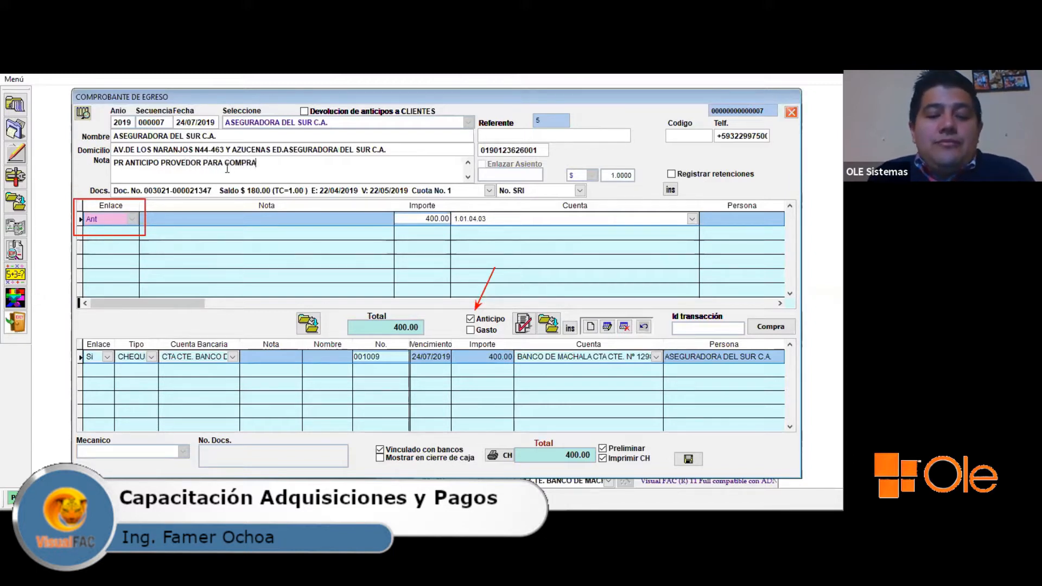
pyautogui.write(' DE IMPRESORA')
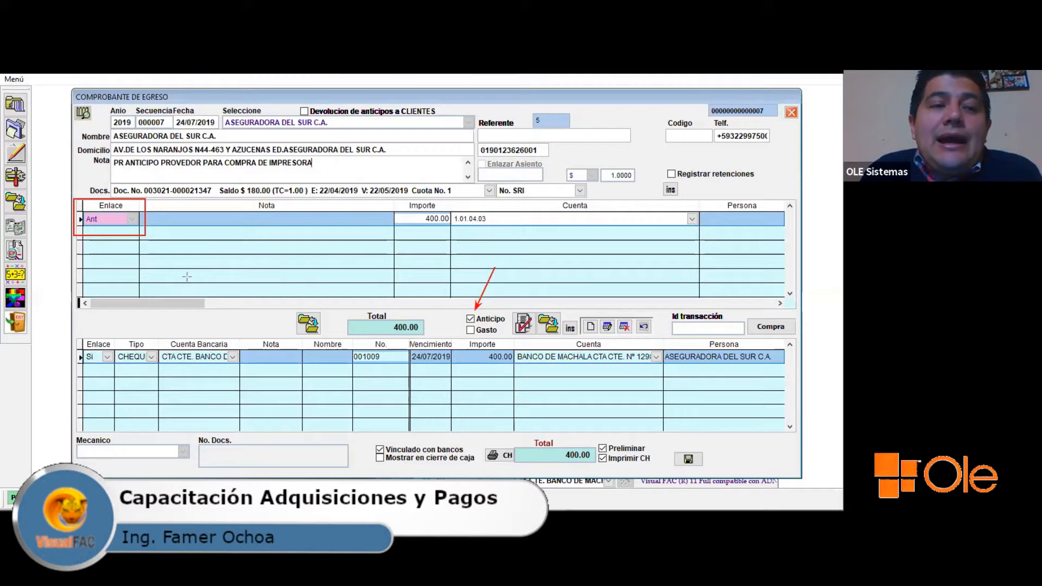
# - Save the supplier advance voucher and close the voucher form and the voucher list
pyautogui.moveTo(161, 278); pyautogui.dragTo(26, 296)
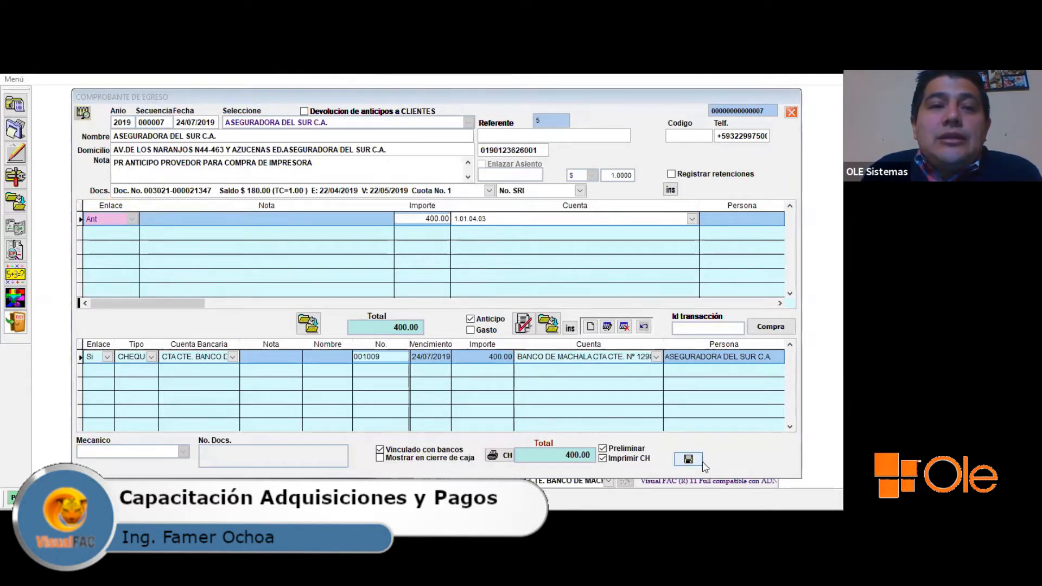
pyautogui.click(737, 398)
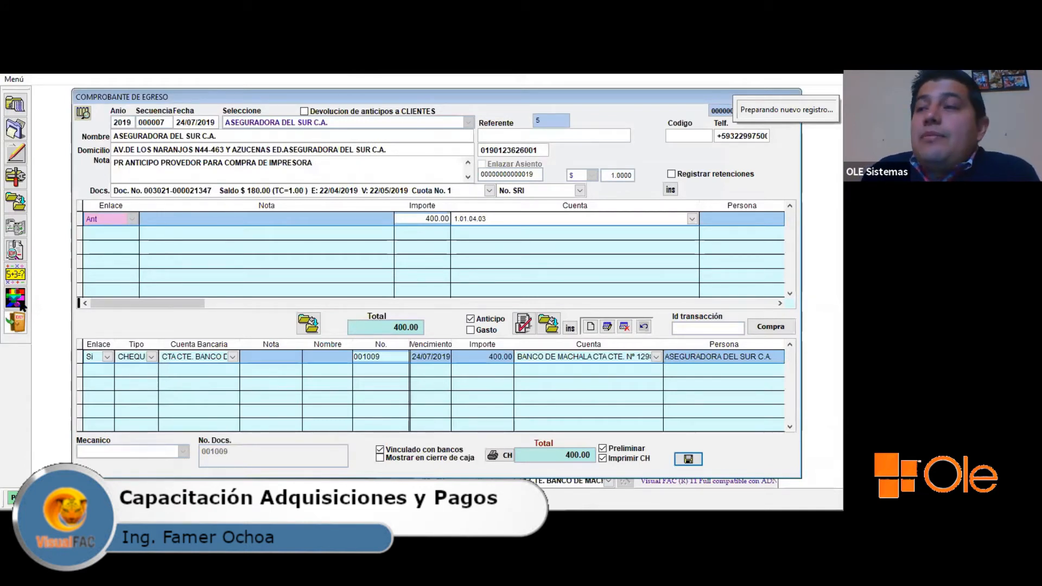
pyautogui.press('Escape')
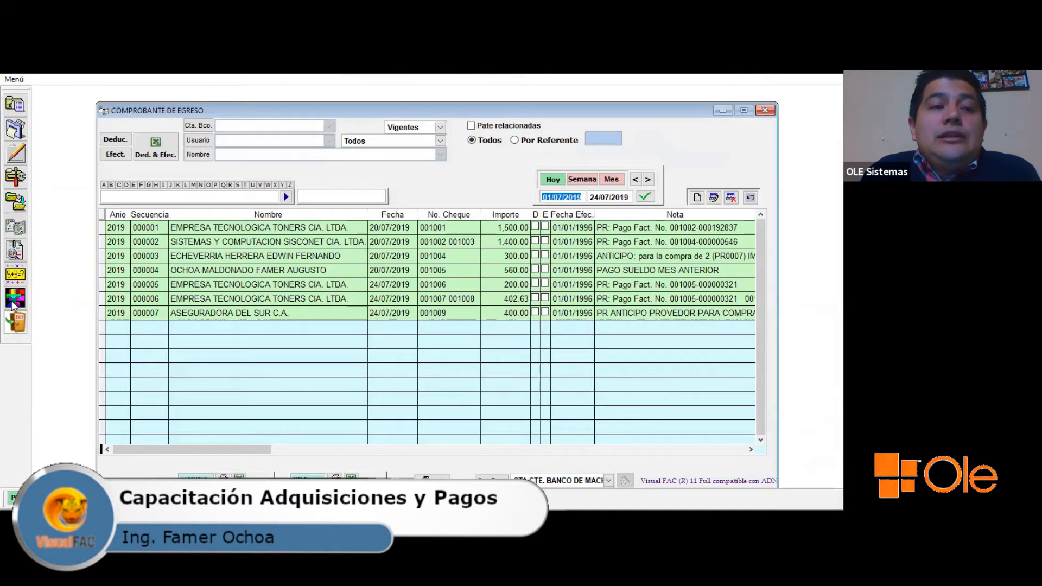
pyautogui.press('Escape')
# - List the supplier advances and examine the amount and balance of the ASEGURADORA DEL SUR C.A. advance
pyautogui.click(15, 298)
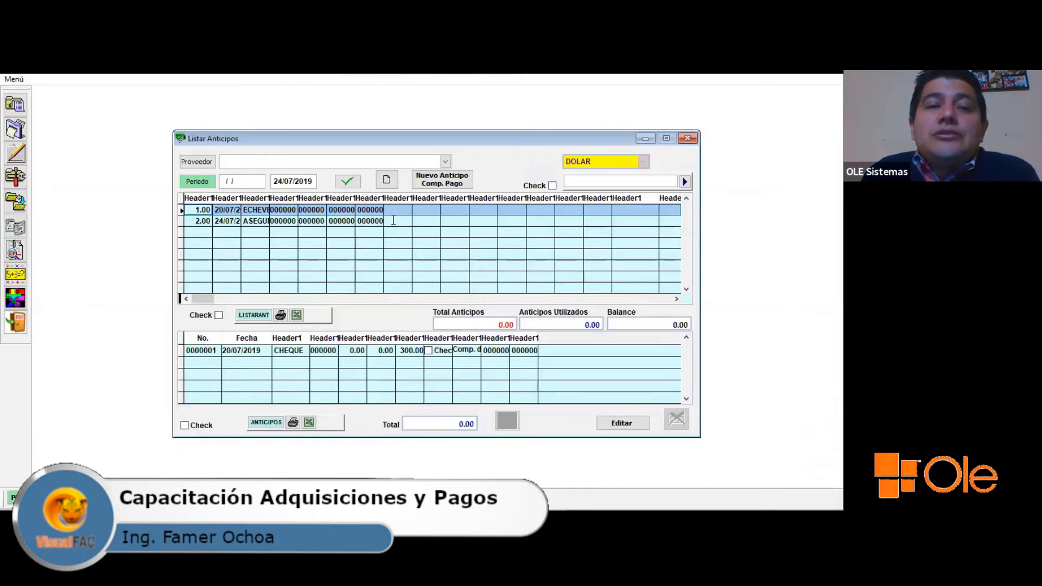
pyautogui.click(393, 220)
pyautogui.click(261, 351)
pyautogui.doubleClick(261, 351)
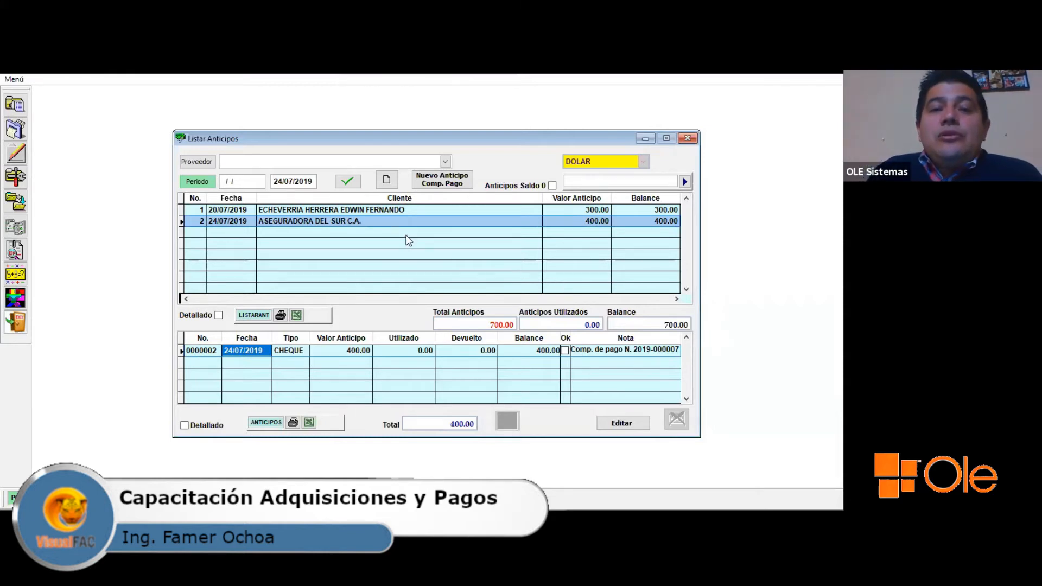
pyautogui.click(383, 223)
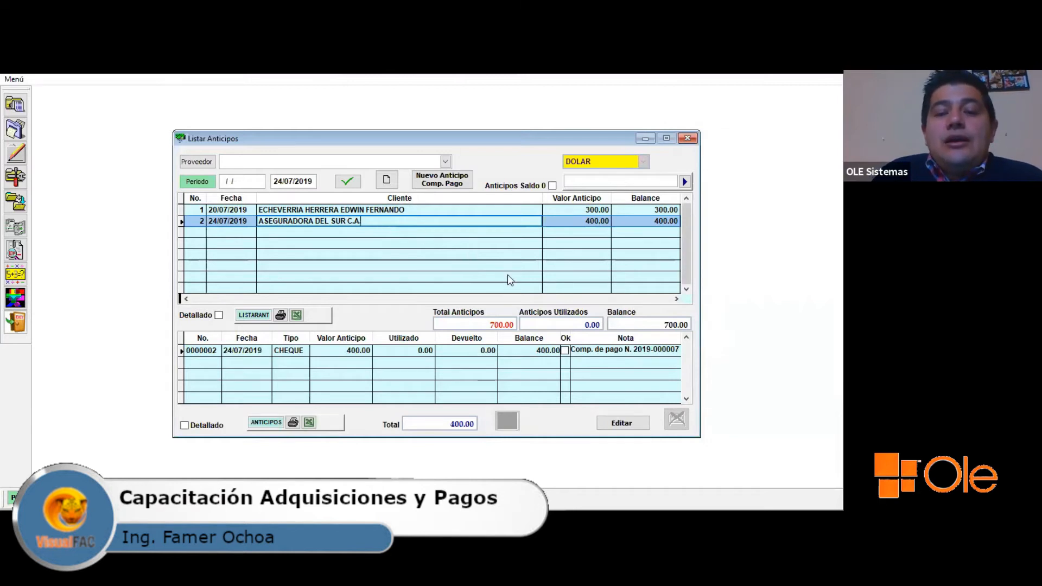
# - Start a new purchase for ASEGURADORA DEL SUR C.A. and check its available advance
pyautogui.click(68, 142)
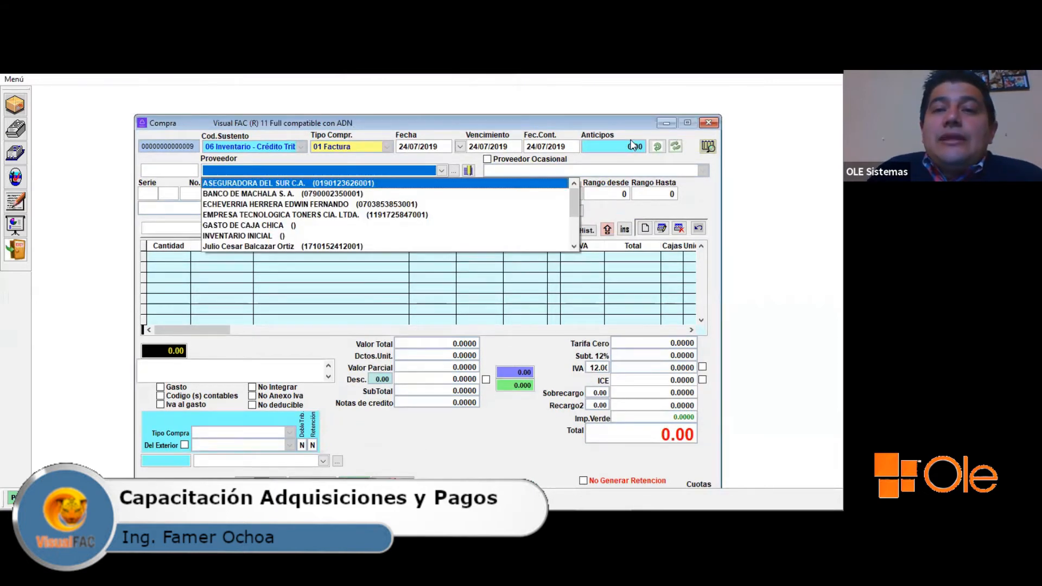
pyautogui.press('Return')
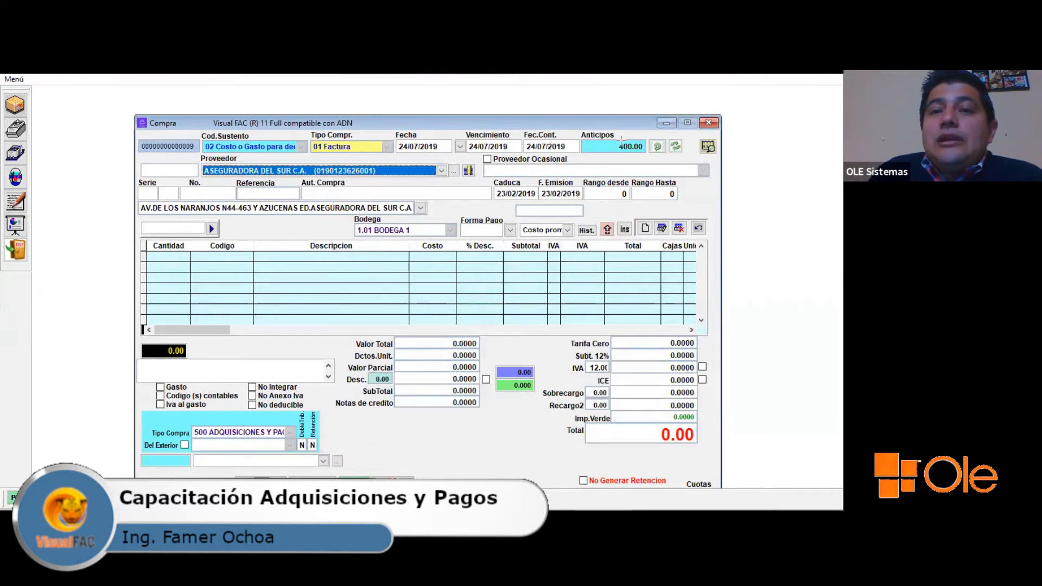
pyautogui.moveTo(621, 154); pyautogui.dragTo(585, 271)
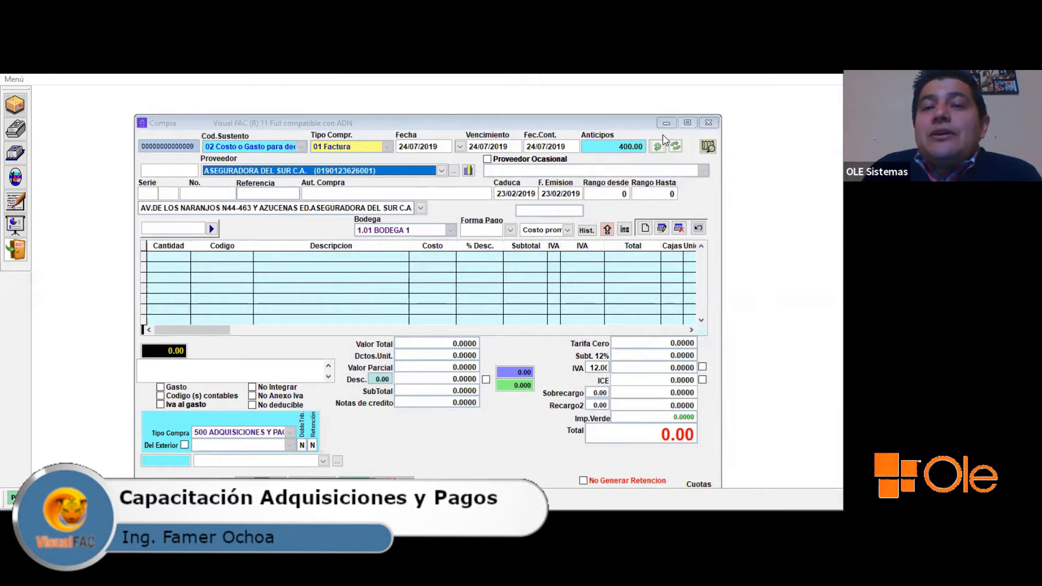
pyautogui.click(590, 176)
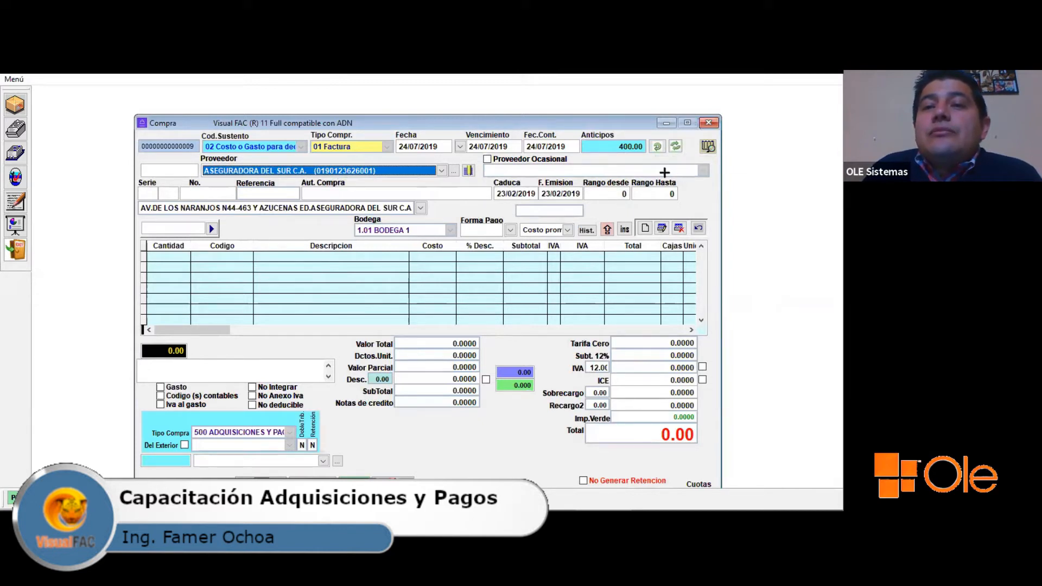
pyautogui.moveTo(661, 172); pyautogui.dragTo(659, 157)
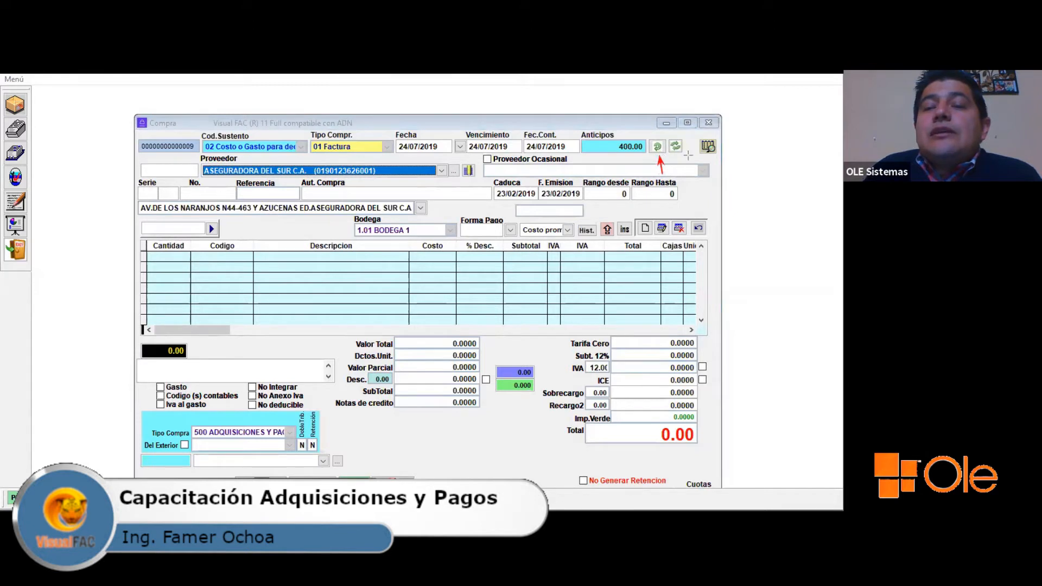
# - Unlock the advance amount on the purchase, try applying 200, and leave the purchase unsaved
pyautogui.click(657, 146)
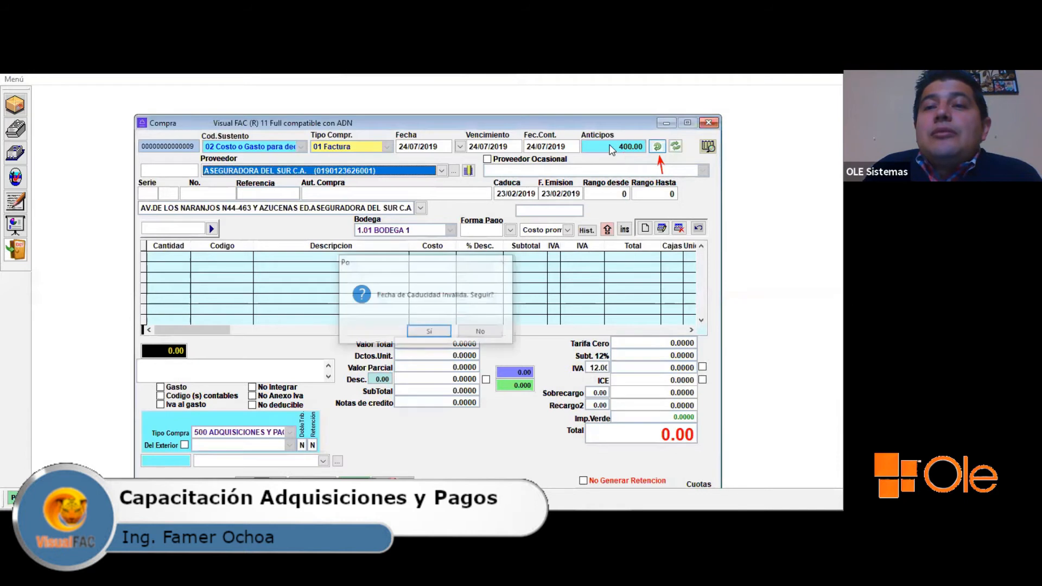
pyautogui.press('Return')
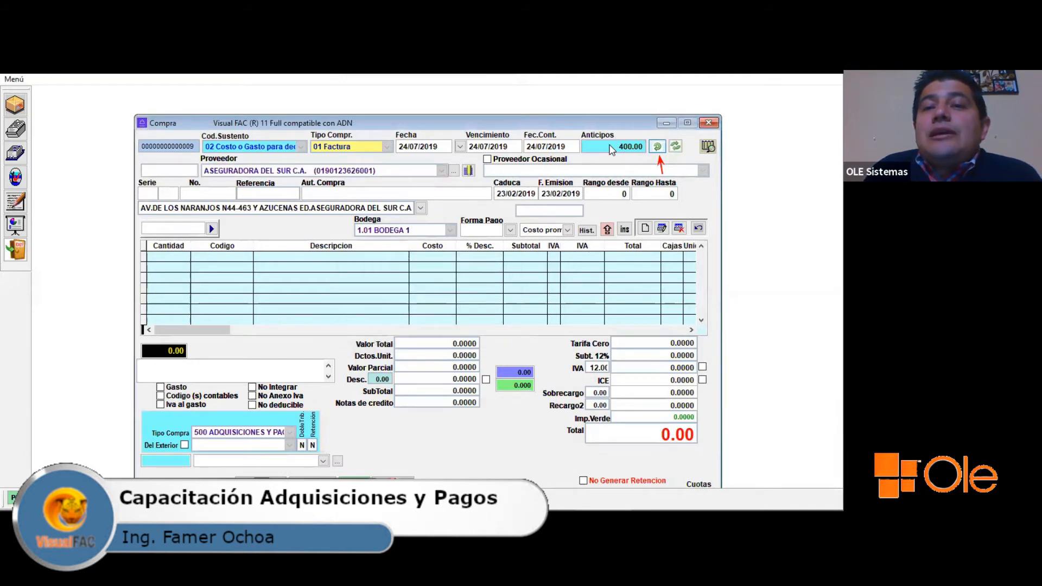
pyautogui.click(657, 147)
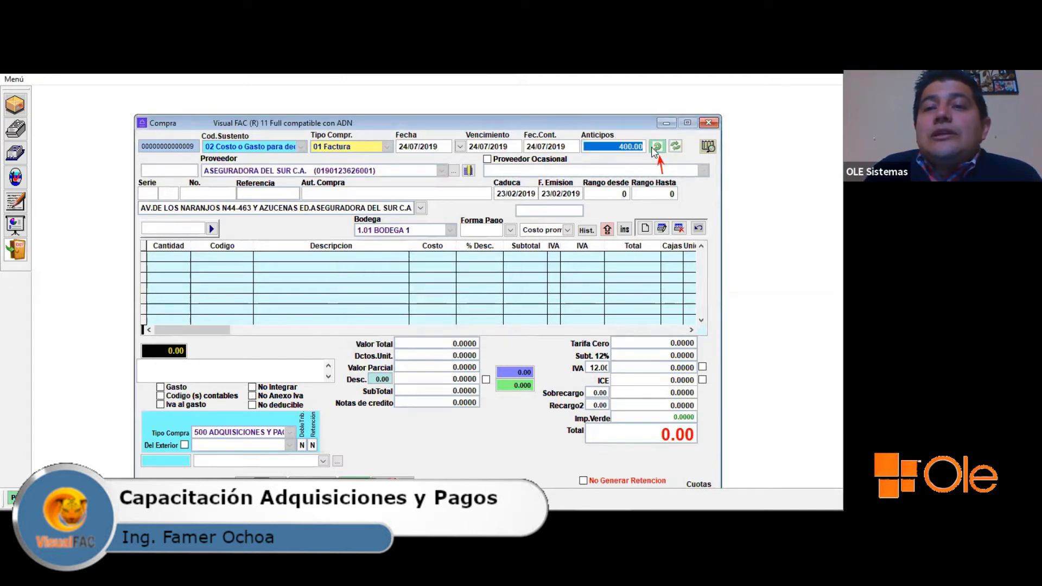
pyautogui.write('200')
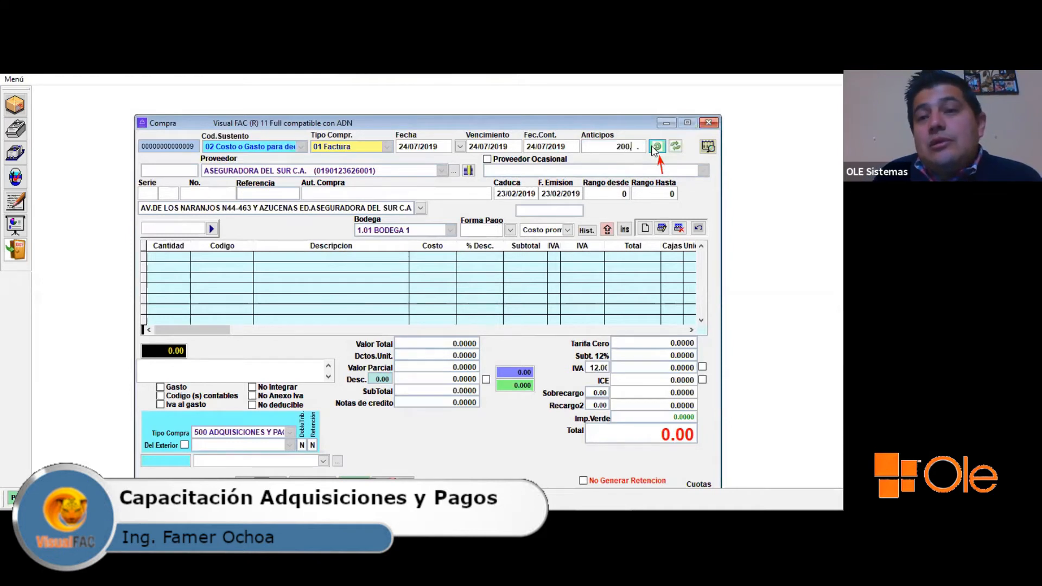
pyautogui.press('Return')
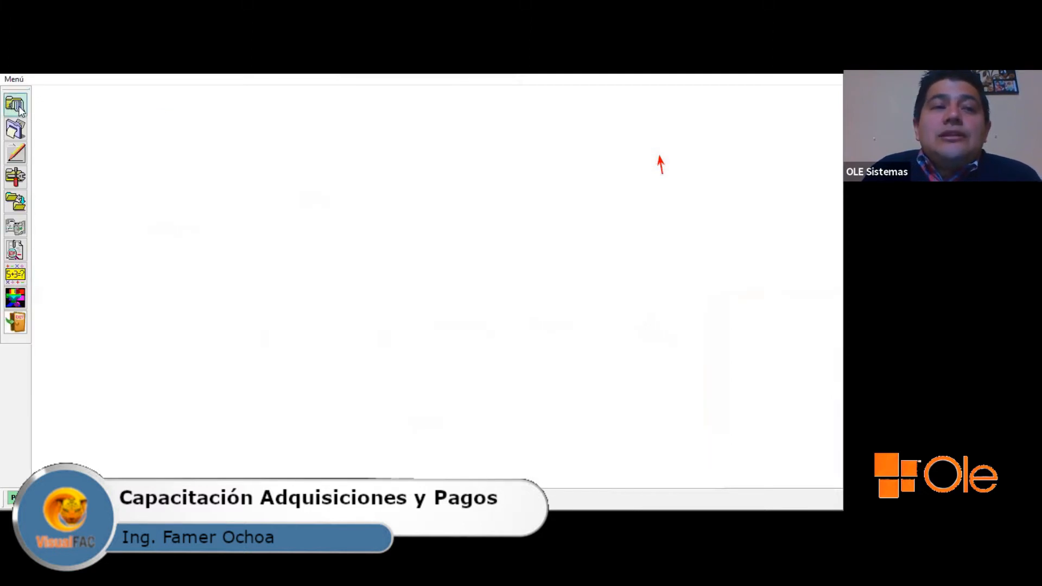
# - Open the journal entry of the ASEGURADORA DEL SUR C.A. supplier advance, examine its debit and credit accounts, and close it
pyautogui.click(15, 104)
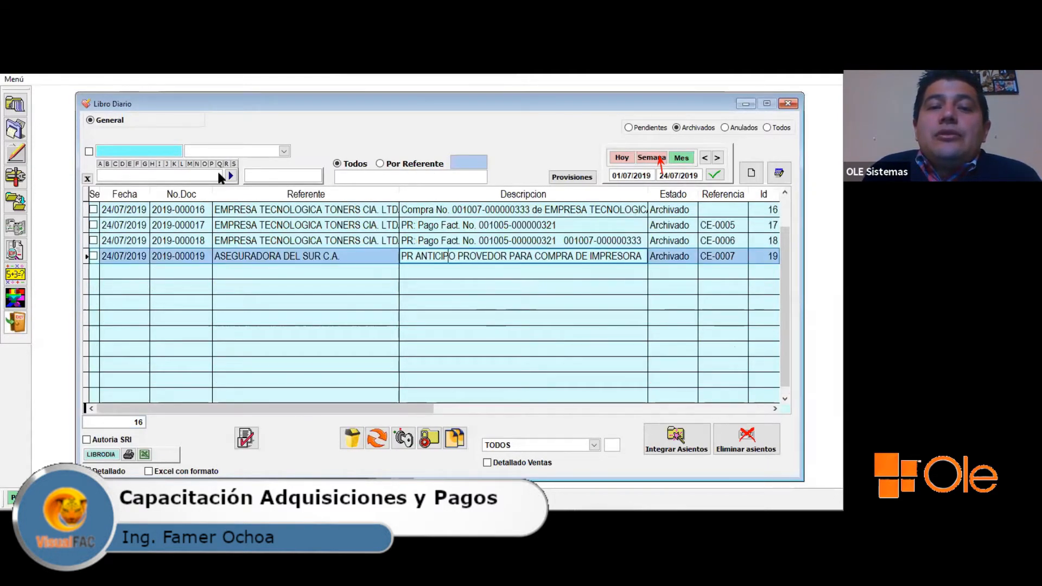
pyautogui.doubleClick(425, 256)
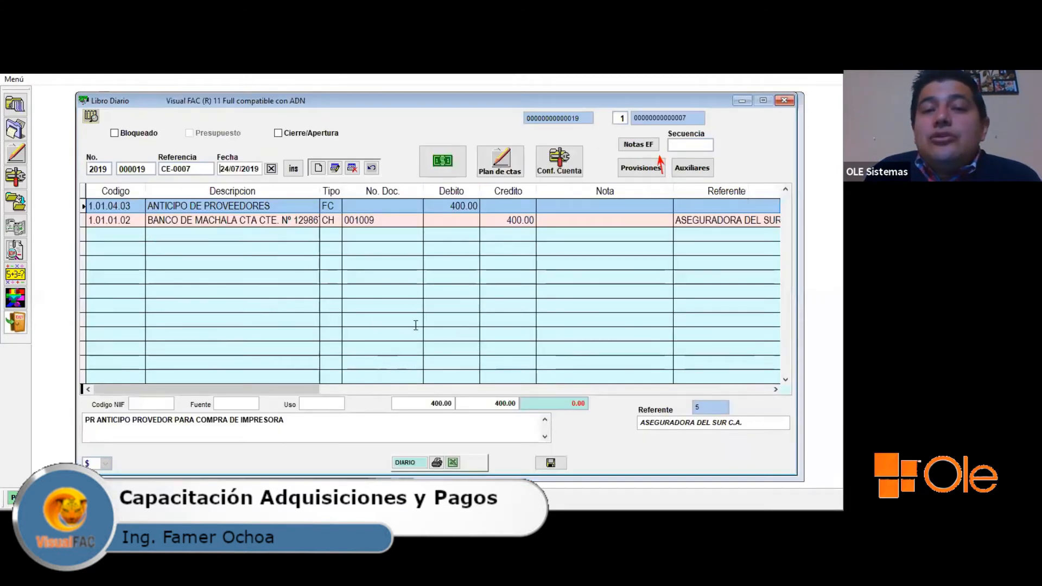
pyautogui.press('Escape')
pyautogui.click(423, 328)
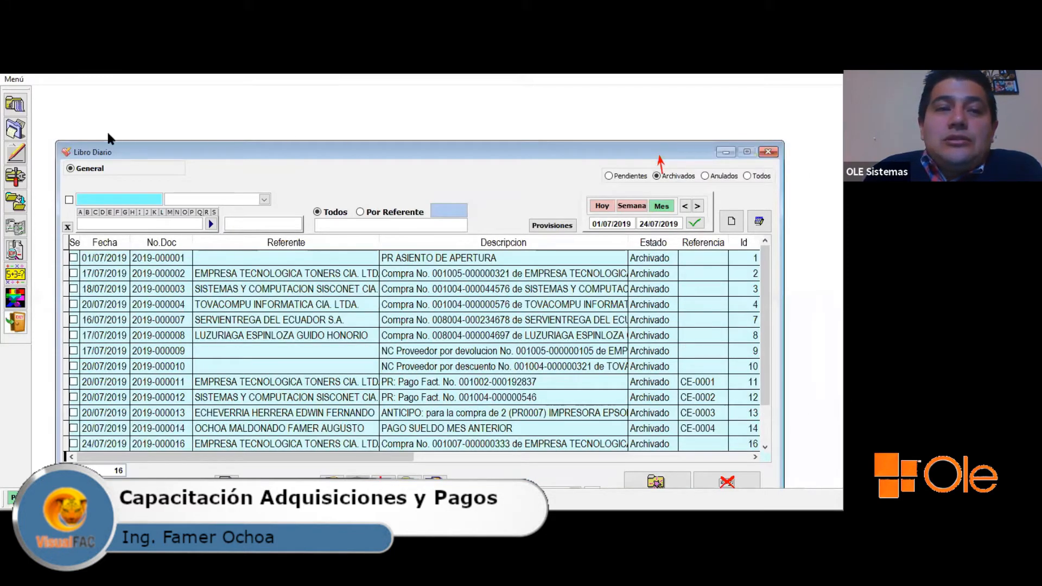
# - Close the journal, the unsaved purchase and the bank book, and return to the payment voucher list
pyautogui.click(15, 304)
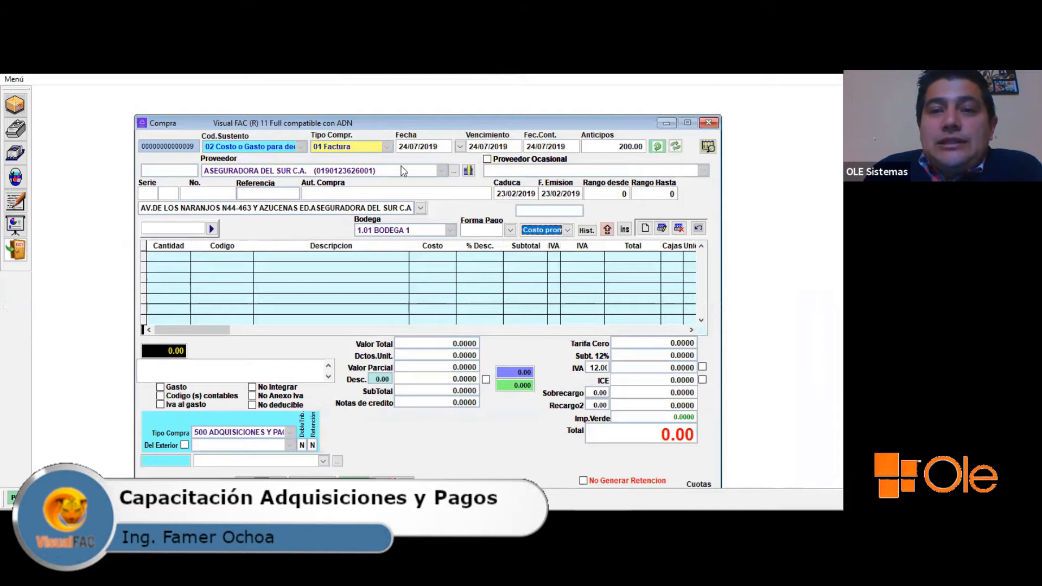
pyautogui.click(15, 251)
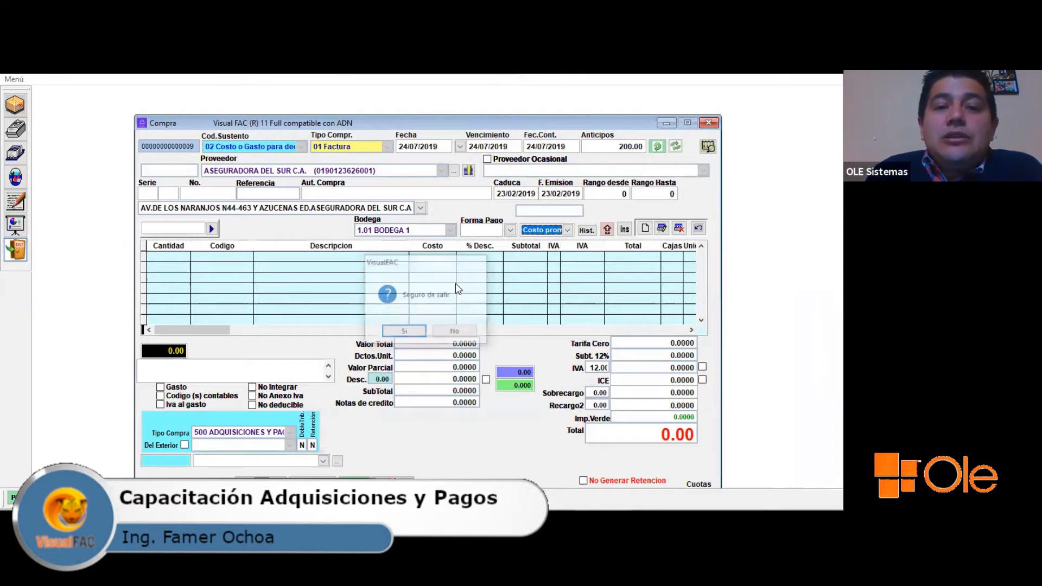
pyautogui.click(404, 331)
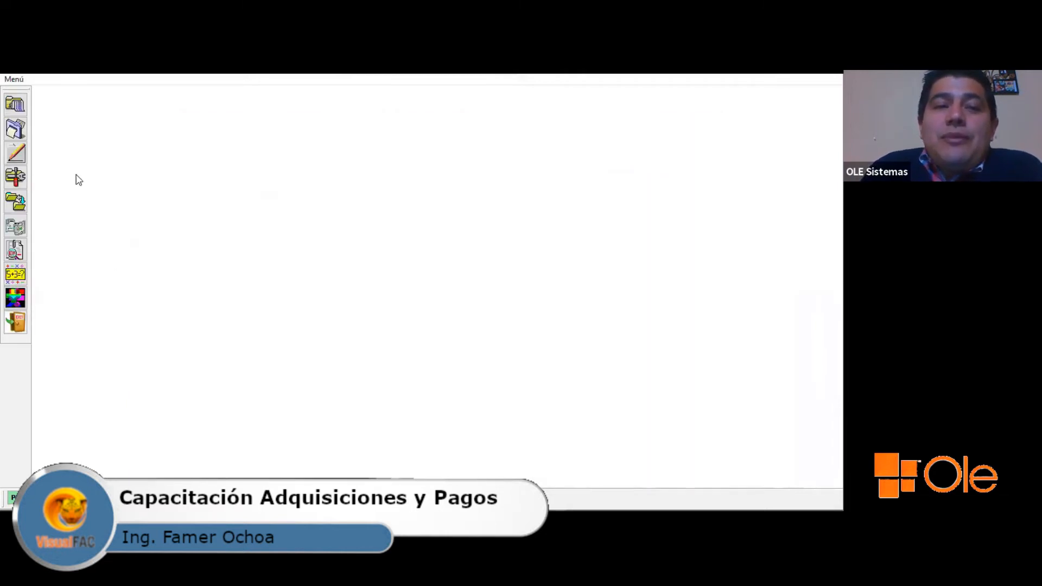
pyautogui.click(15, 322)
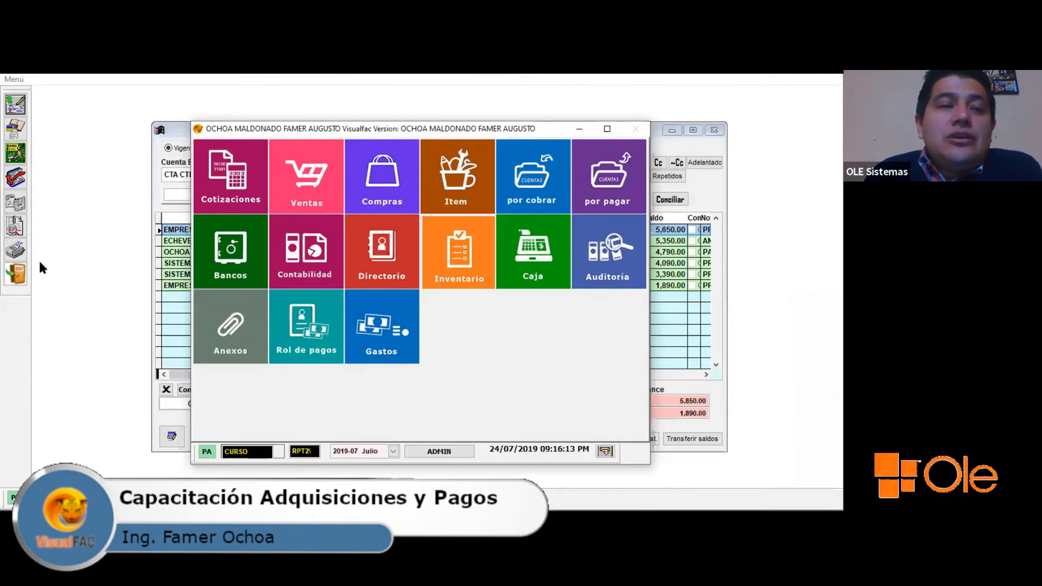
pyautogui.click(16, 276)
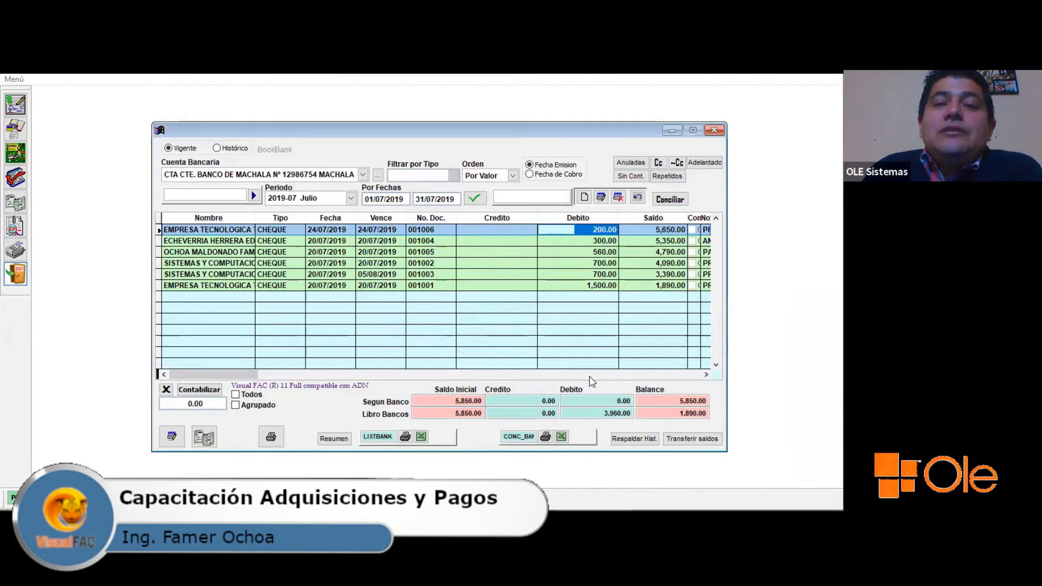
pyautogui.press('super+d')
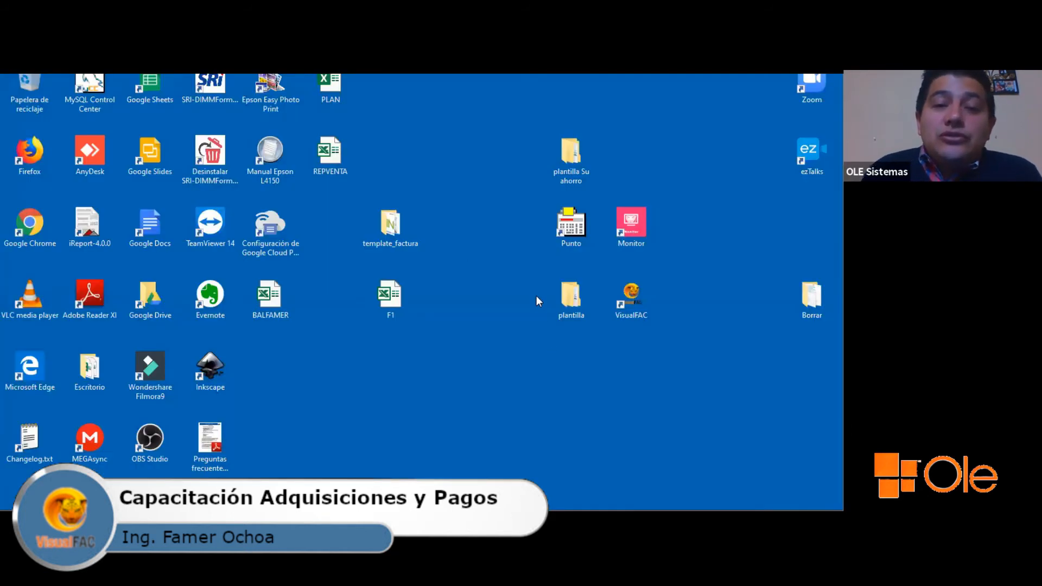
pyautogui.press('super+d')
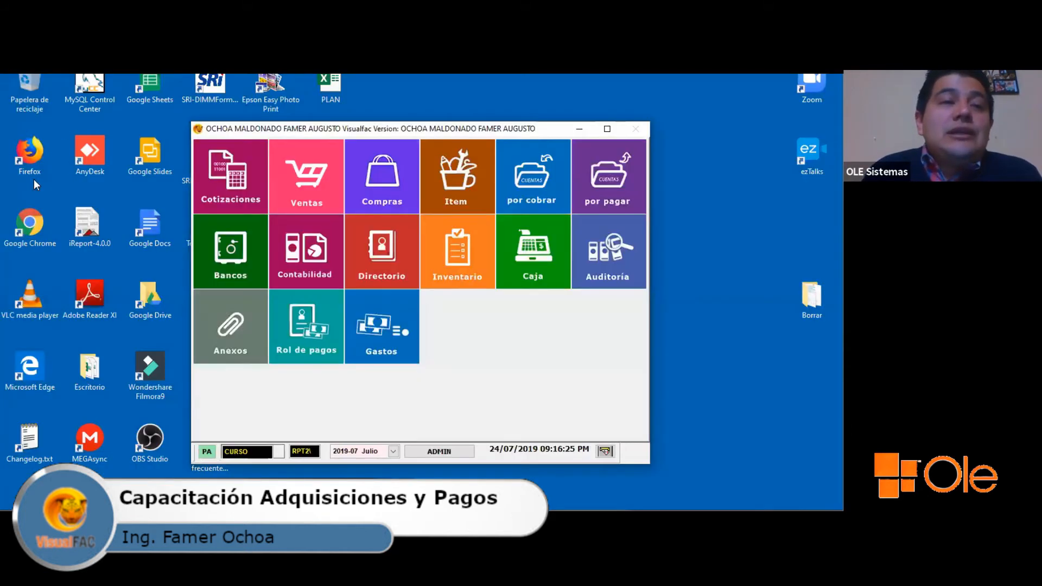
pyautogui.press('super+Up')
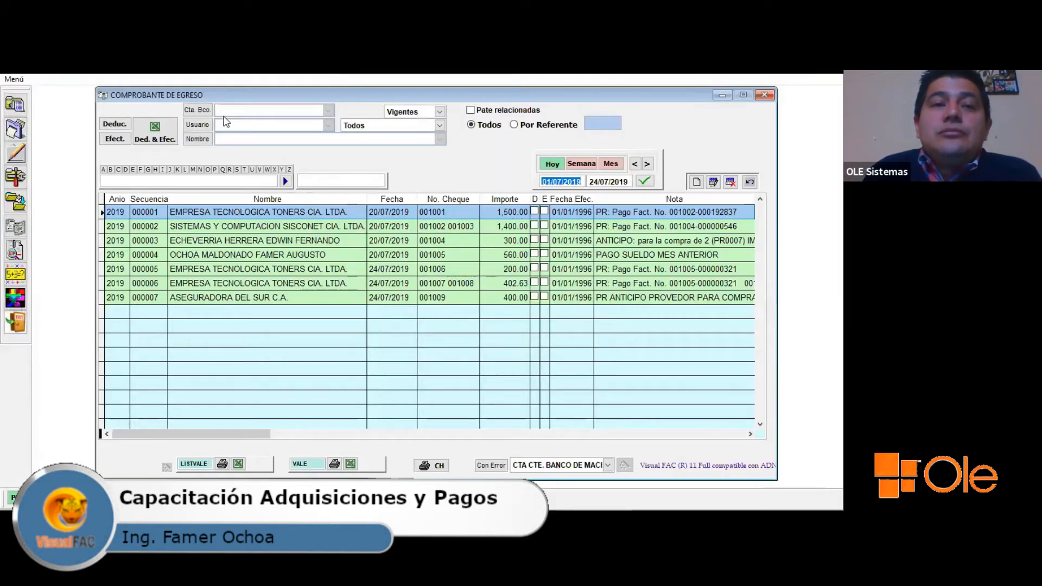
# - Start a new payment voucher for BANCO DE MACHALA S. A
pyautogui.press('Insert')
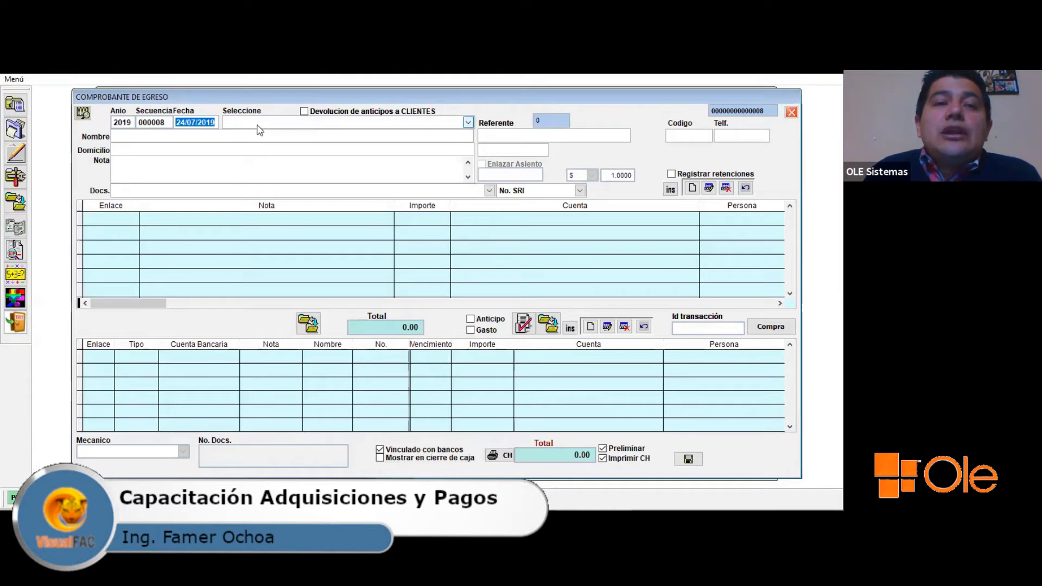
pyautogui.press('Tab')
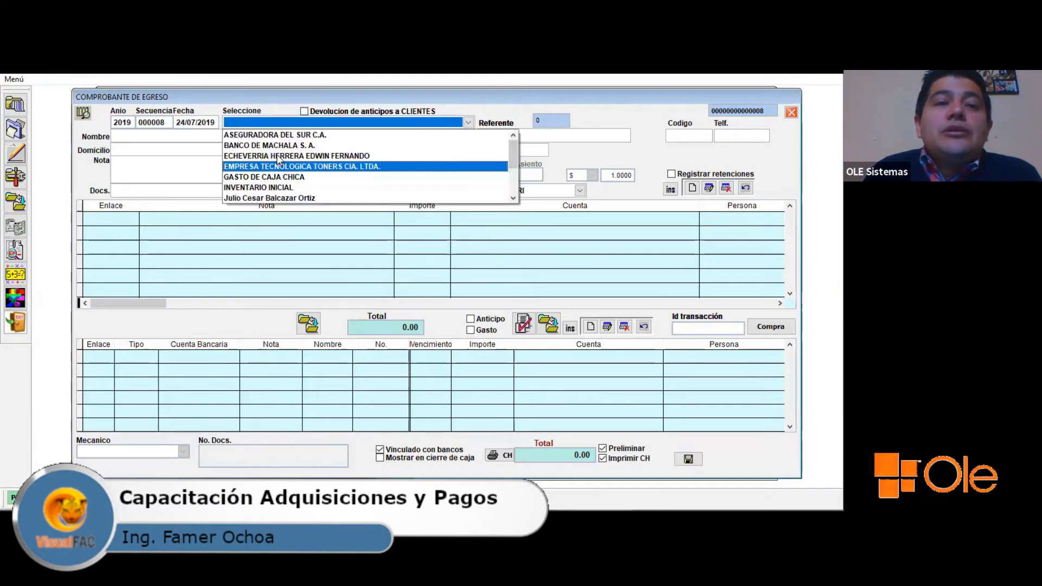
pyautogui.press('Up')
pyautogui.press('Up')
pyautogui.press('Return')
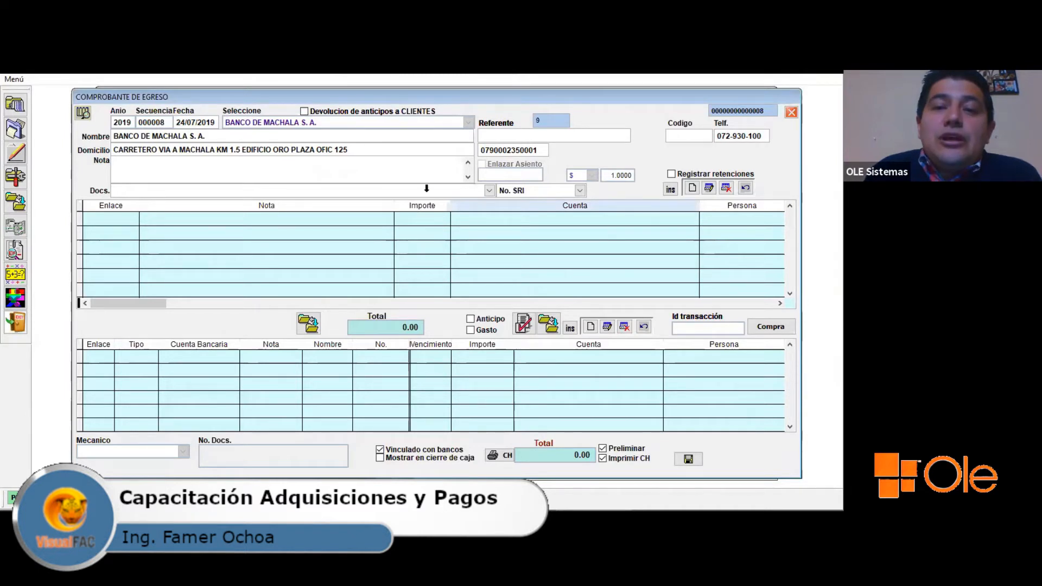
# - Add a voucher line with the note ANTICIPO, an amount of 300 and the account ANTICIPO DE PROVEEDORES
pyautogui.press('Insert')
pyautogui.click(339, 223)
pyautogui.write('ANTICIPO')
pyautogui.press('Tab')
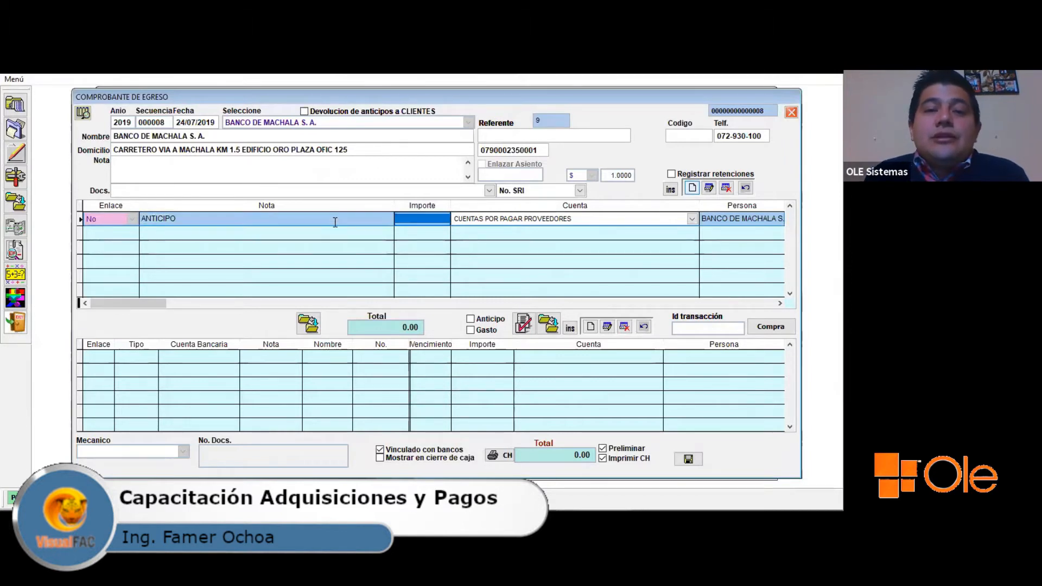
pyautogui.write('300')
pyautogui.press('Tab')
pyautogui.press('a')
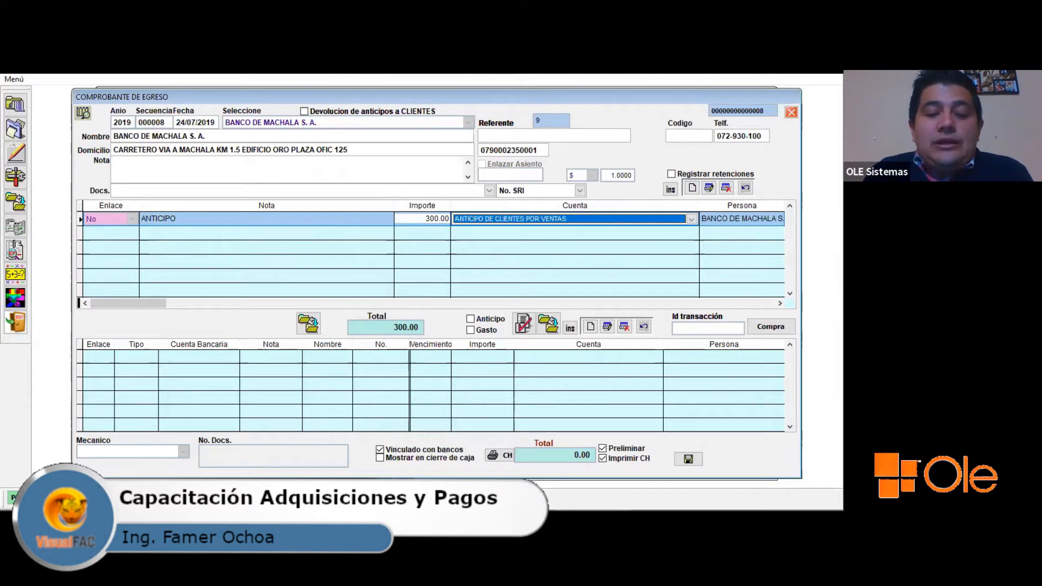
pyautogui.press('a')
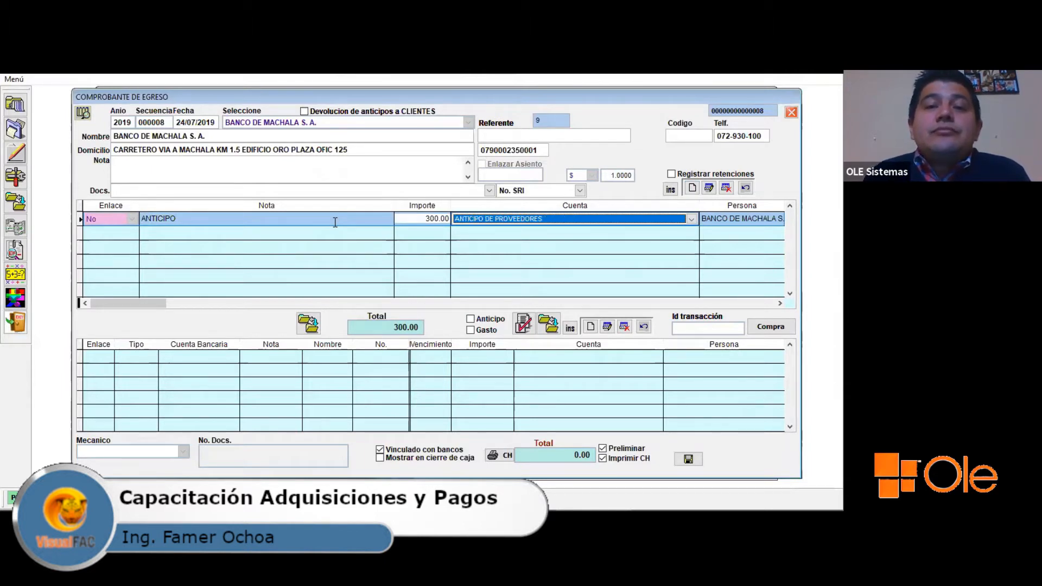
# - Add a linked cheque payment line for the 300.00 drawn on the BANCO DE MACHALA current account
pyautogui.click(591, 327)
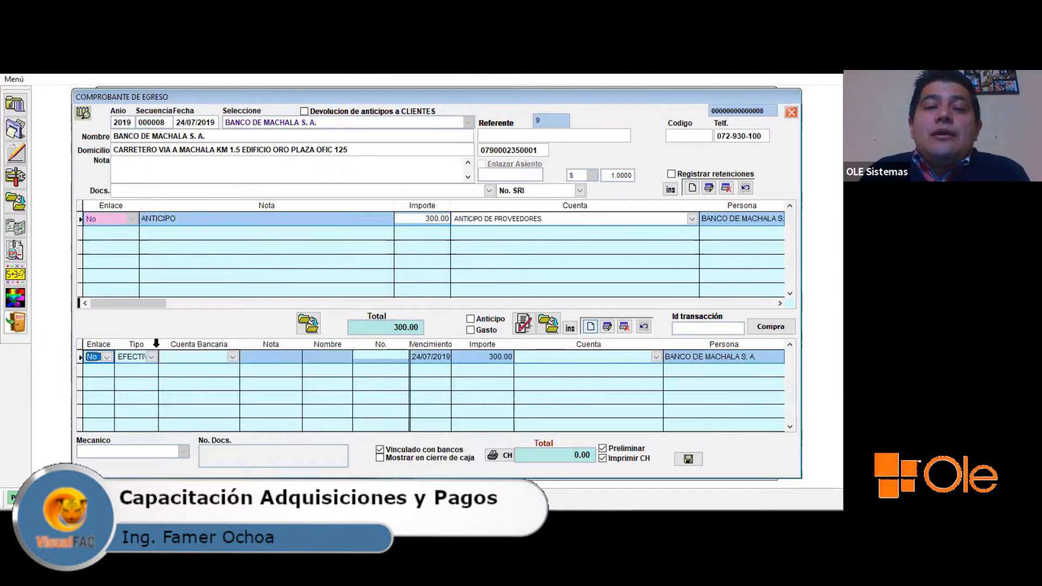
pyautogui.click(107, 357)
pyautogui.click(95, 379)
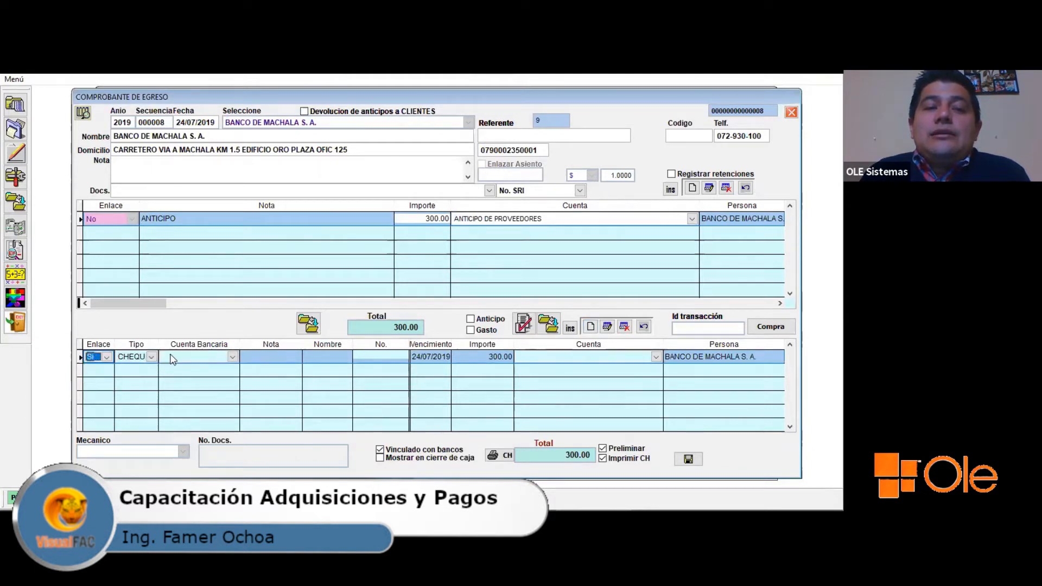
pyautogui.click(196, 357)
pyautogui.click(209, 371)
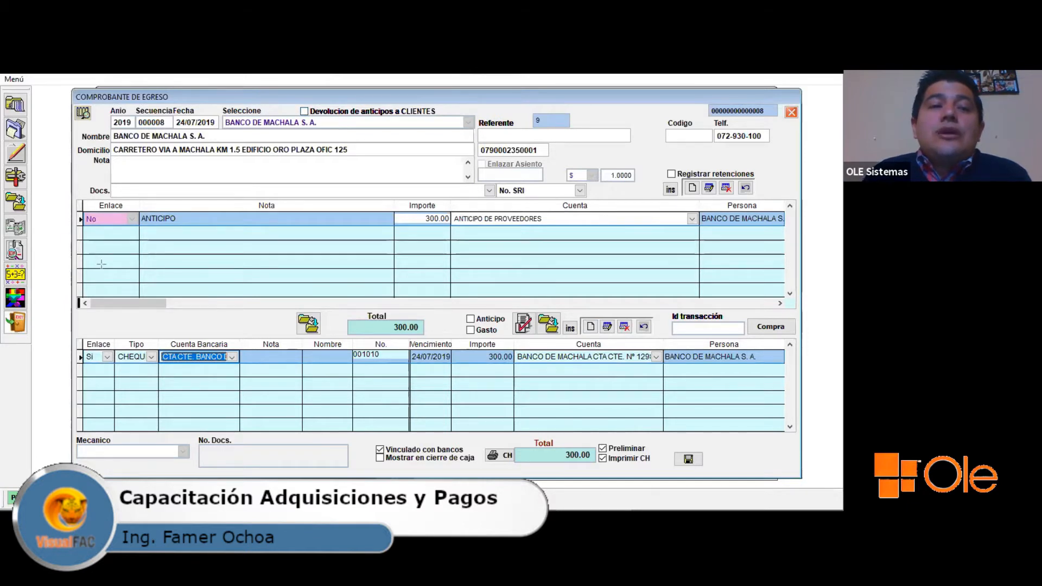
# - Point out that the ANTICIPO line has Enlace set to No, and leave the voucher without saving it
pyautogui.moveTo(100, 266); pyautogui.dragTo(92, 229)
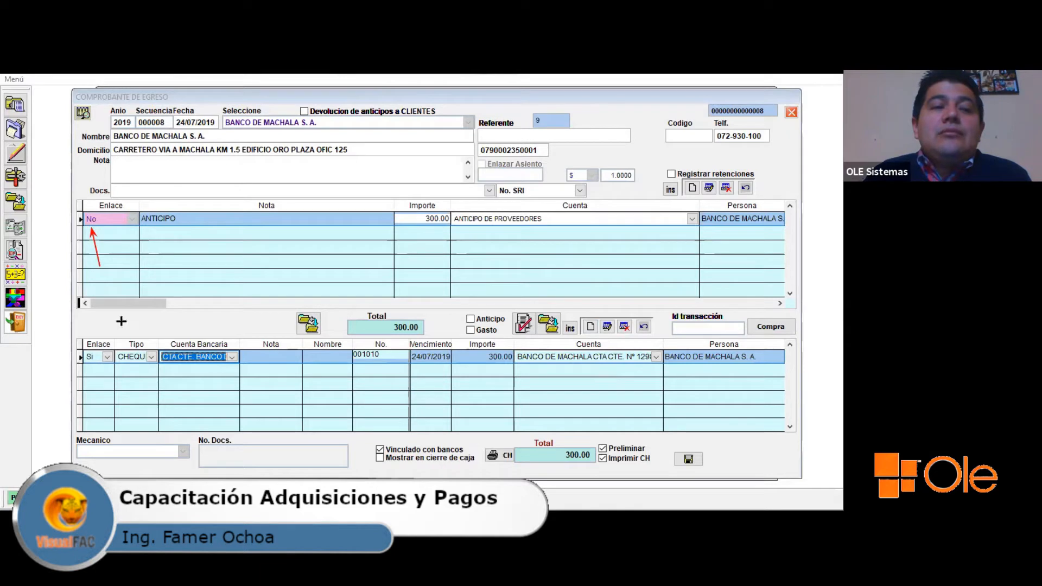
pyautogui.moveTo(229, 279); pyautogui.dragTo(25, 302)
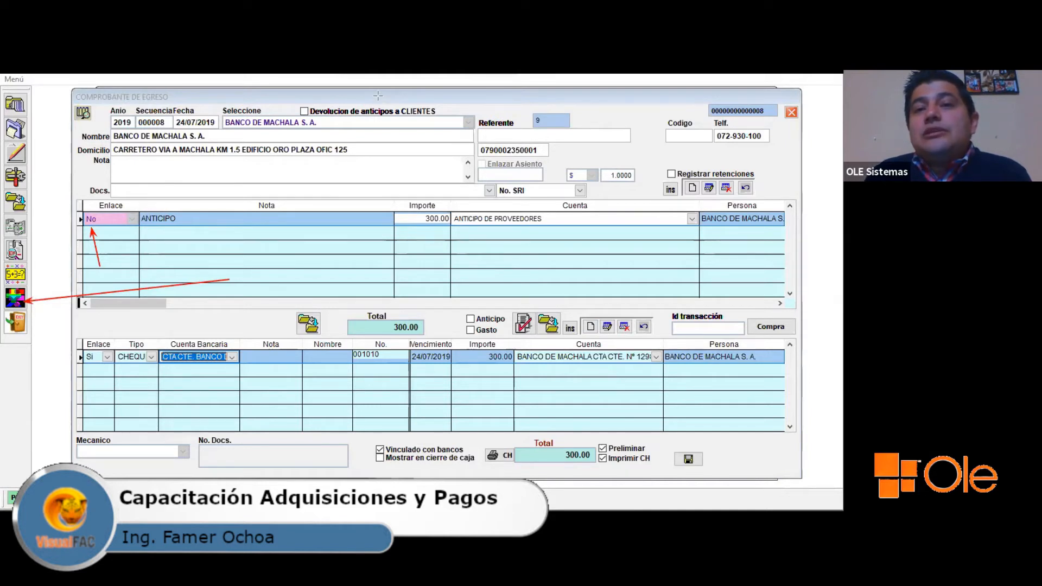
pyautogui.press('e')
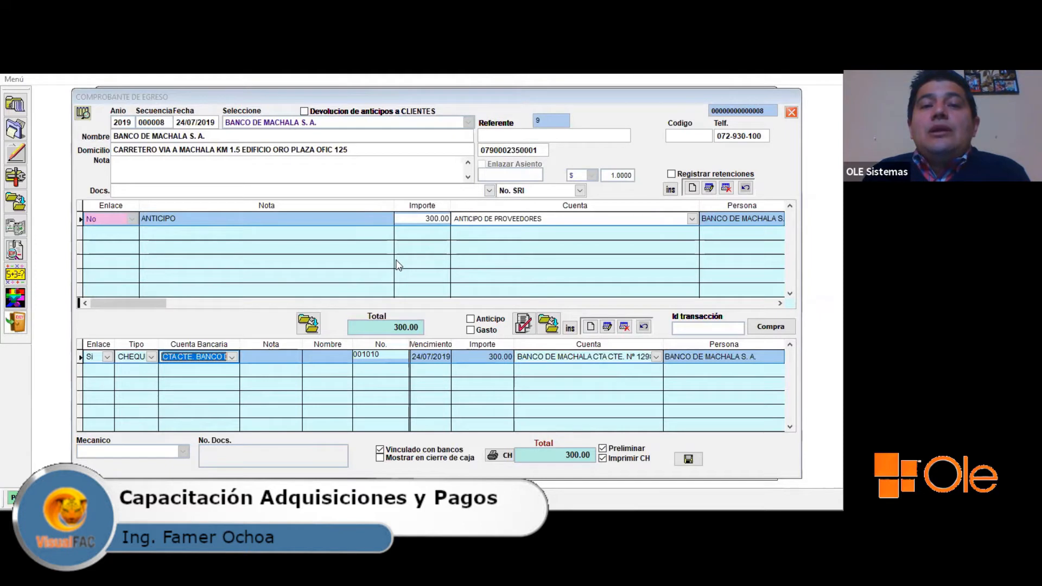
pyautogui.click(473, 255)
pyautogui.press('Escape')
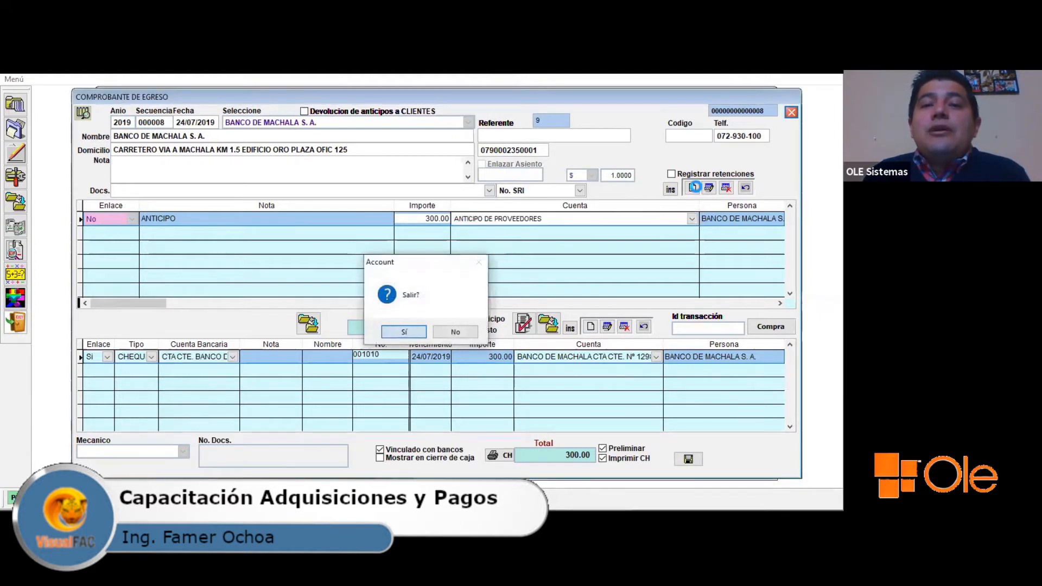
pyautogui.press('Return')
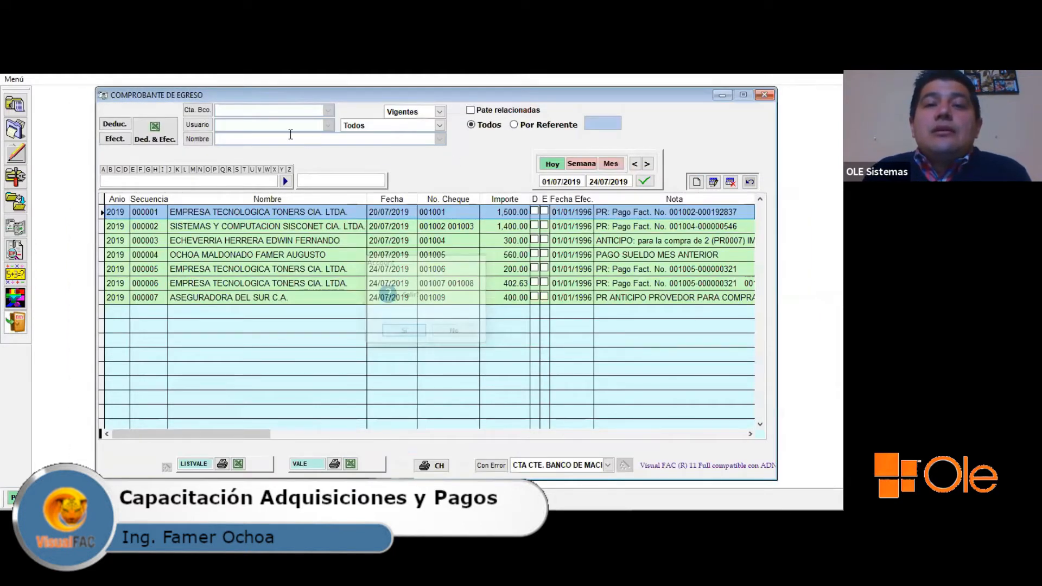
# - Start a new voucher for BANCO DE MACHALA S. A. with a 300 line charged to SUMINISTROS Y MATERIALES DIVERSOS
pyautogui.press('Return')
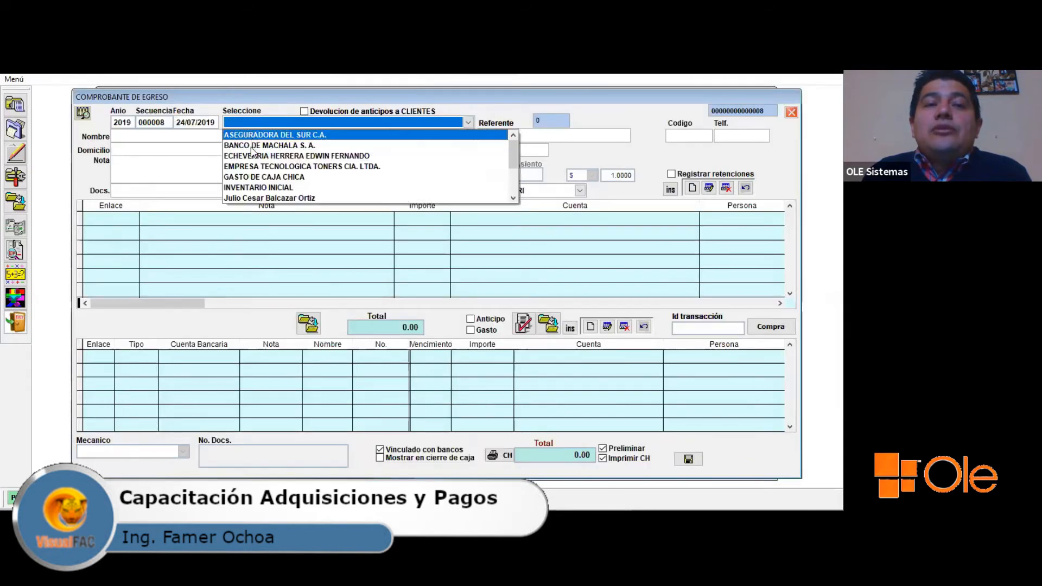
pyautogui.click(252, 145)
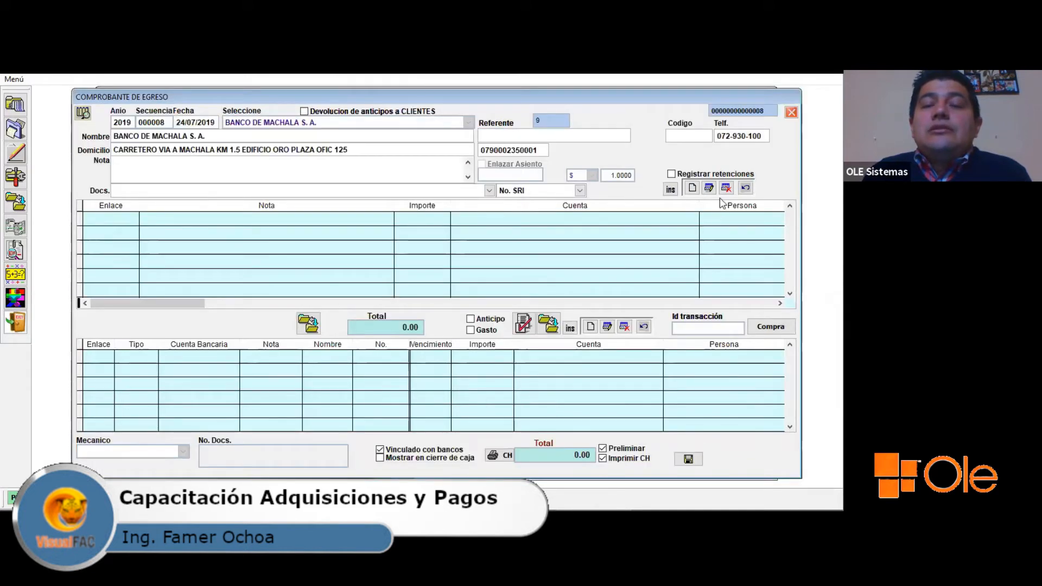
pyautogui.click(692, 188)
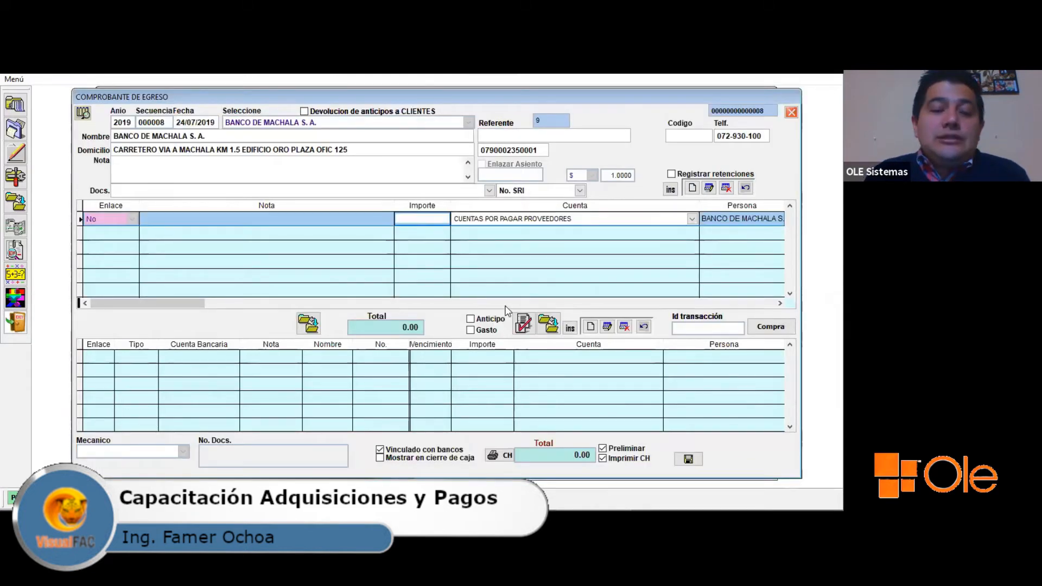
pyautogui.click(531, 221)
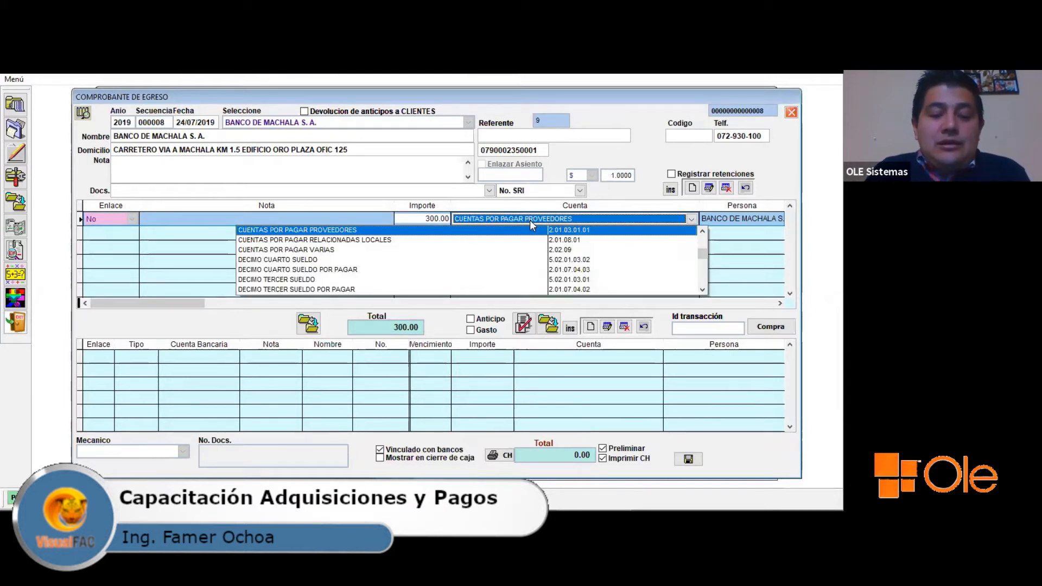
pyautogui.write('su')
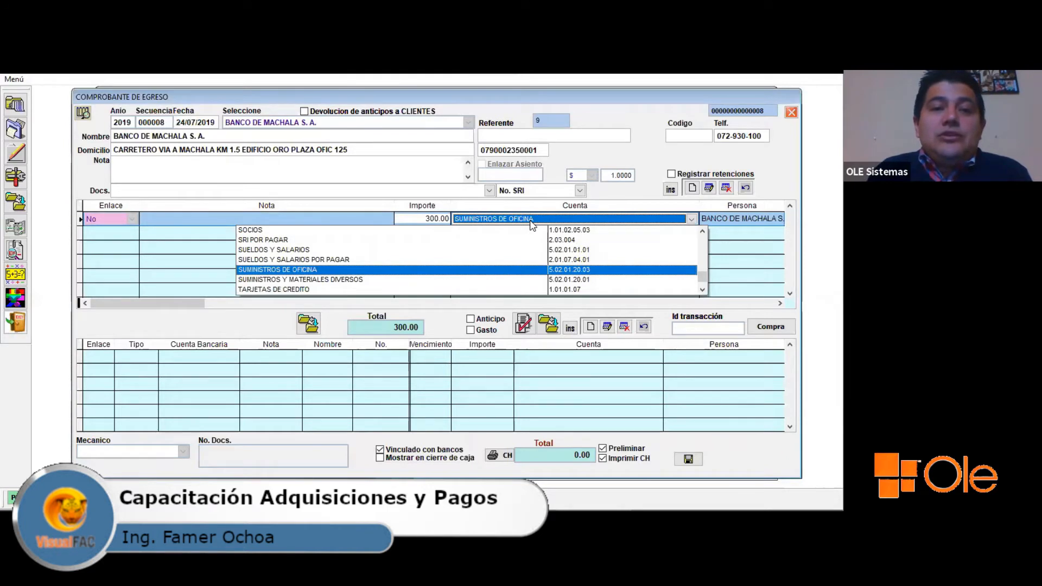
pyautogui.click(567, 280)
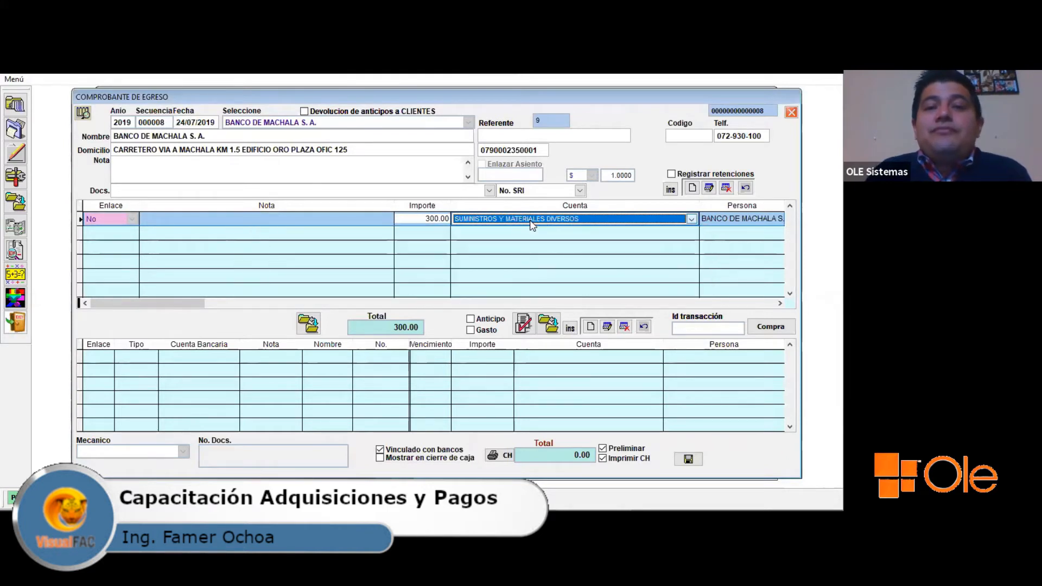
# - Add an unlinked payment line for the 300.00 and assign it the account ANTICIPO DE PROVEEDORES
pyautogui.click(591, 326)
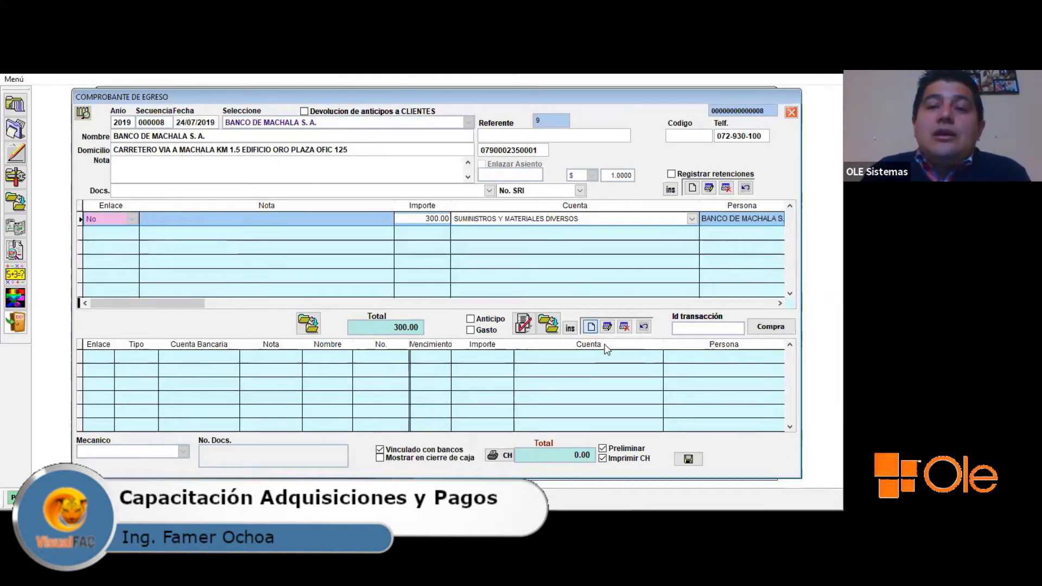
pyautogui.click(550, 358)
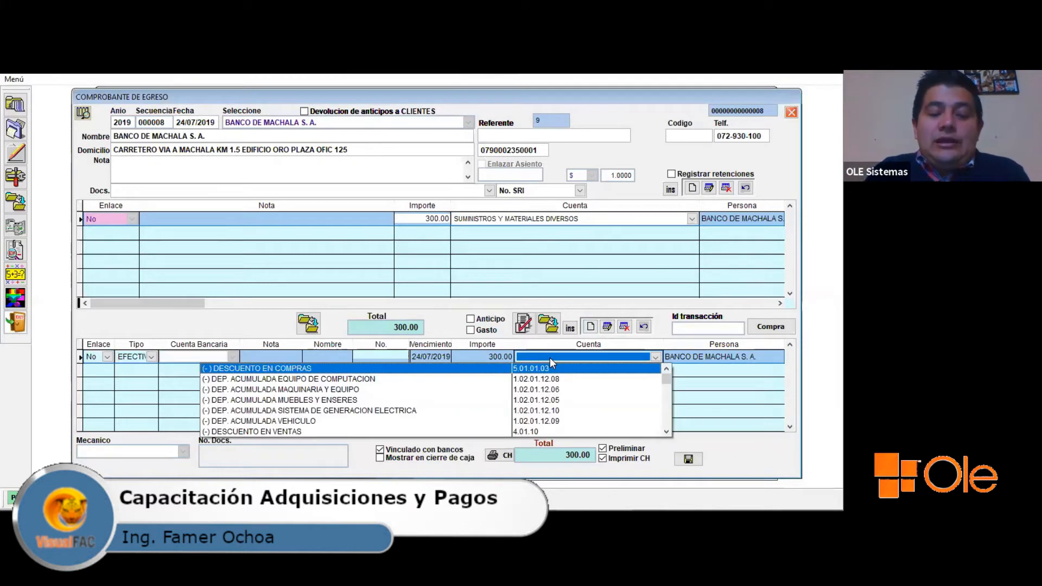
pyautogui.press('Down')
pyautogui.press('Down')
pyautogui.press('Down')
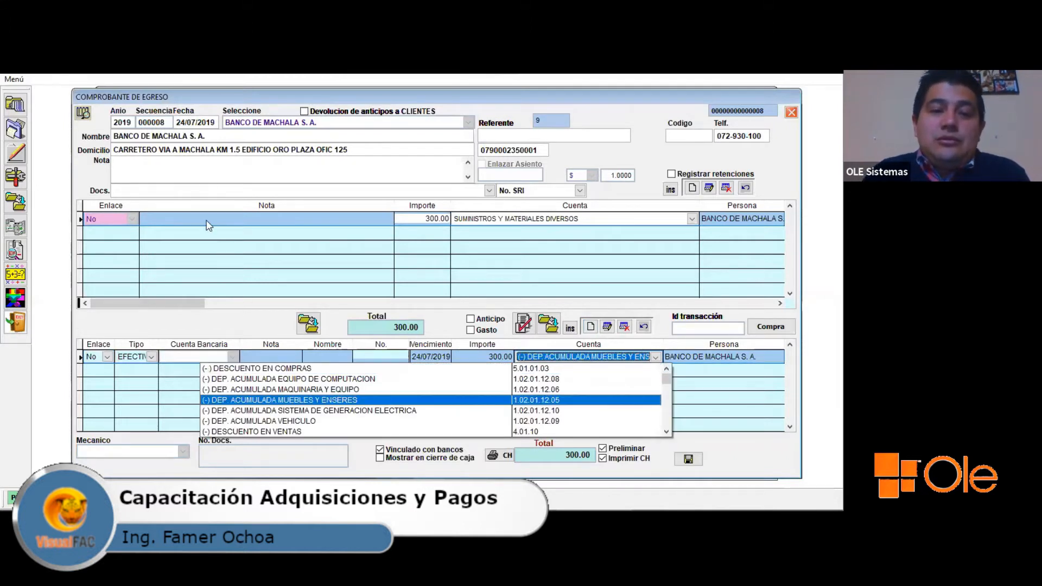
pyautogui.press('Up')
pyautogui.press('Up')
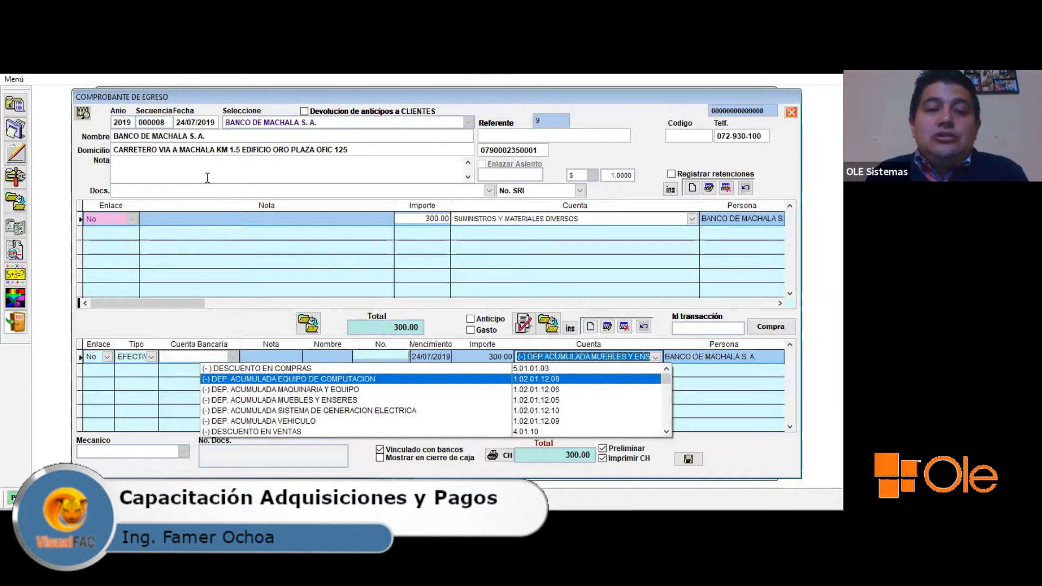
pyautogui.press('Down')
pyautogui.press('Down')
pyautogui.press('Down')
pyautogui.press('Down')
pyautogui.press('Down')
pyautogui.press('Down')
pyautogui.press('Down')
pyautogui.press('Down')
pyautogui.press('Down')
pyautogui.press('Down')
pyautogui.press('Down')
pyautogui.press('Down')
pyautogui.press('Return')
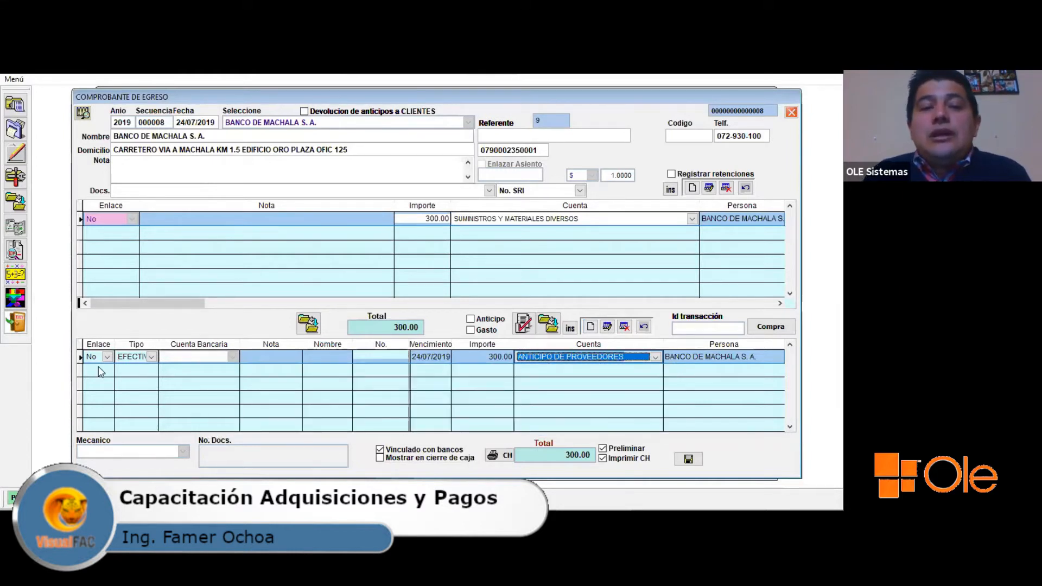
# - Set the payment line's type to OTROS, and leave the voucher without saving it
pyautogui.click(154, 356)
pyautogui.press('o')
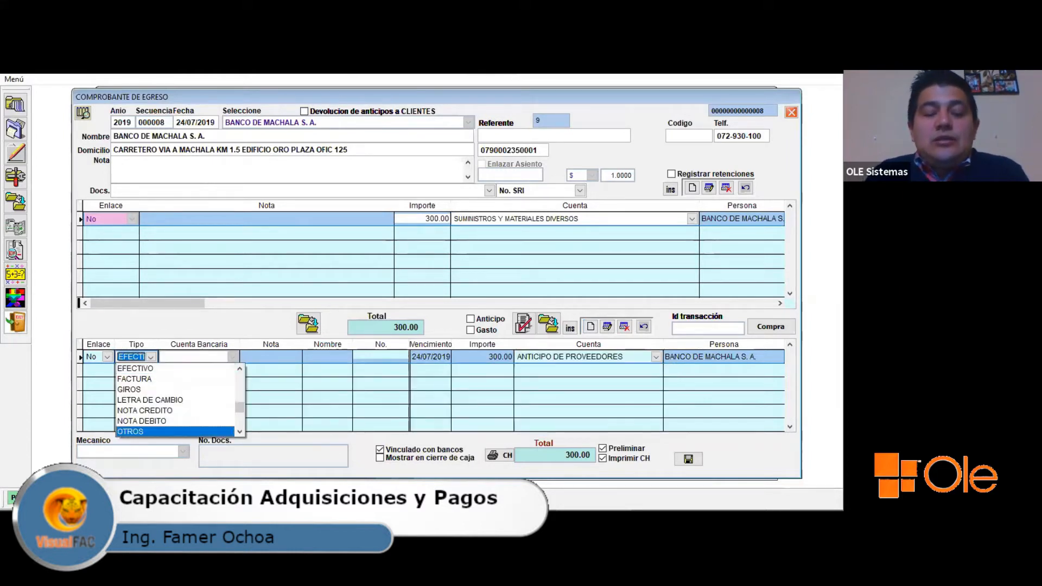
pyautogui.press('Return')
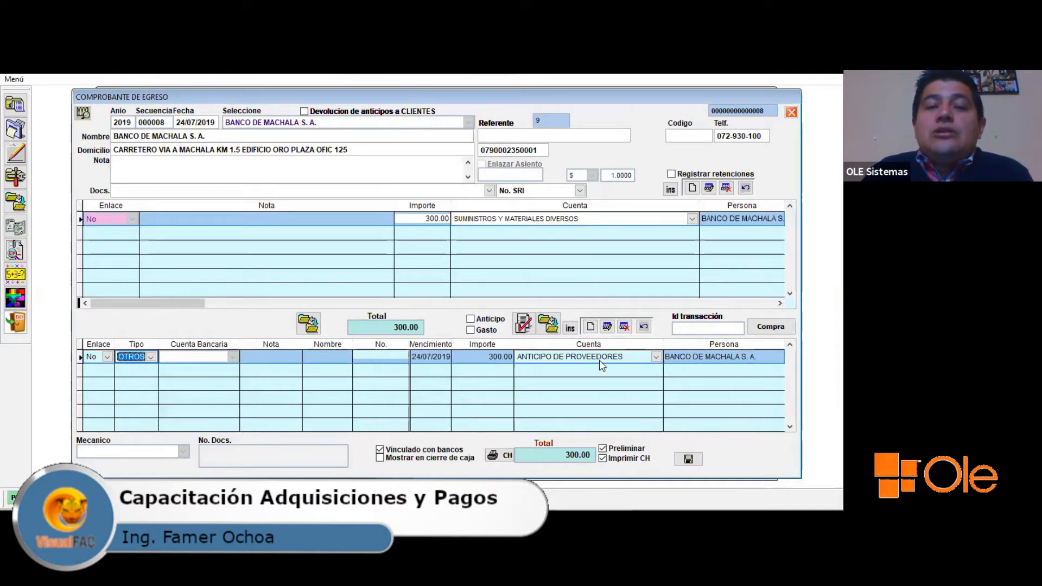
pyautogui.click(626, 362)
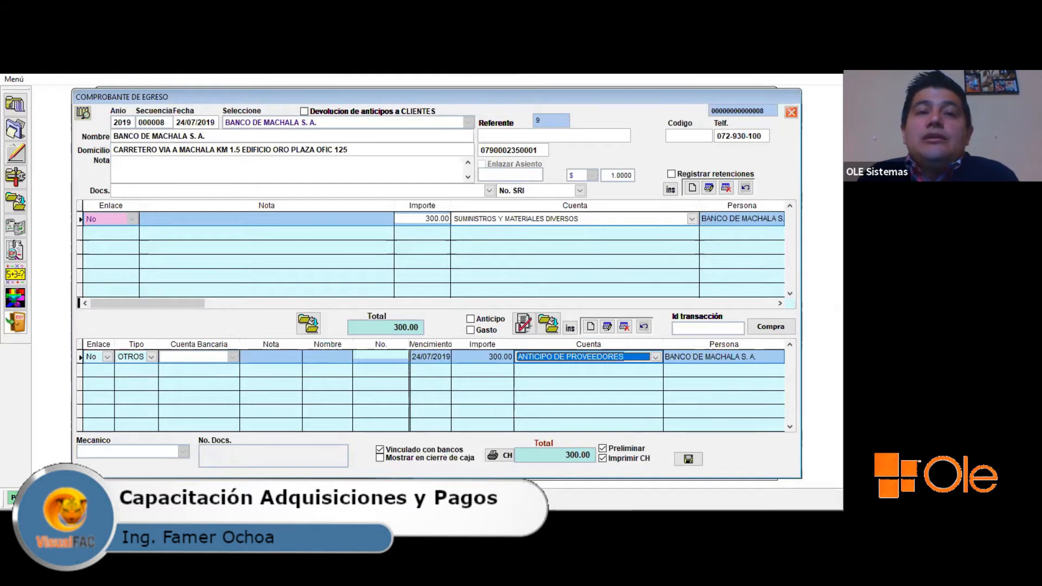
pyautogui.press('Escape')
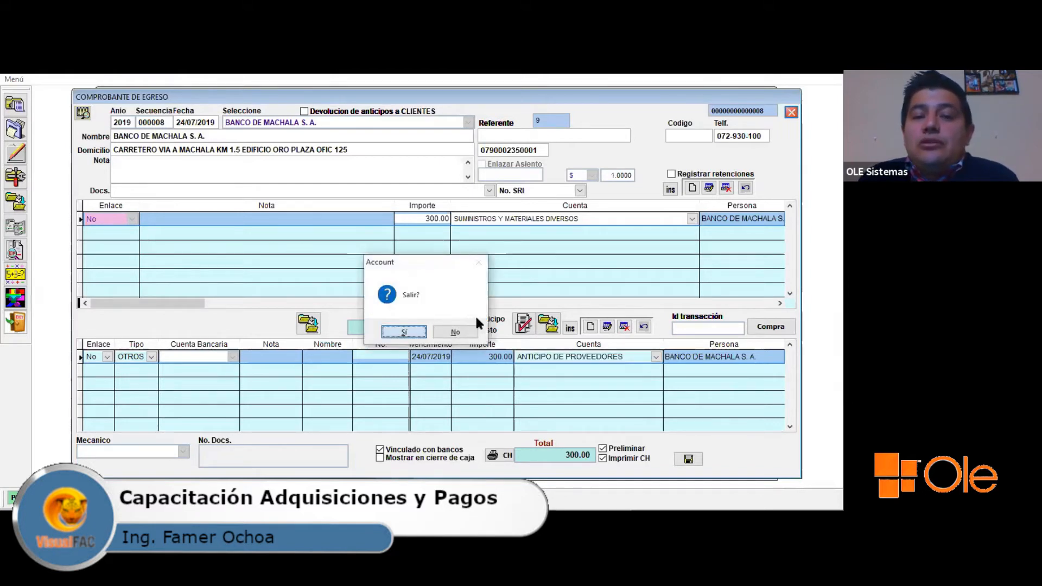
pyautogui.press('Return')
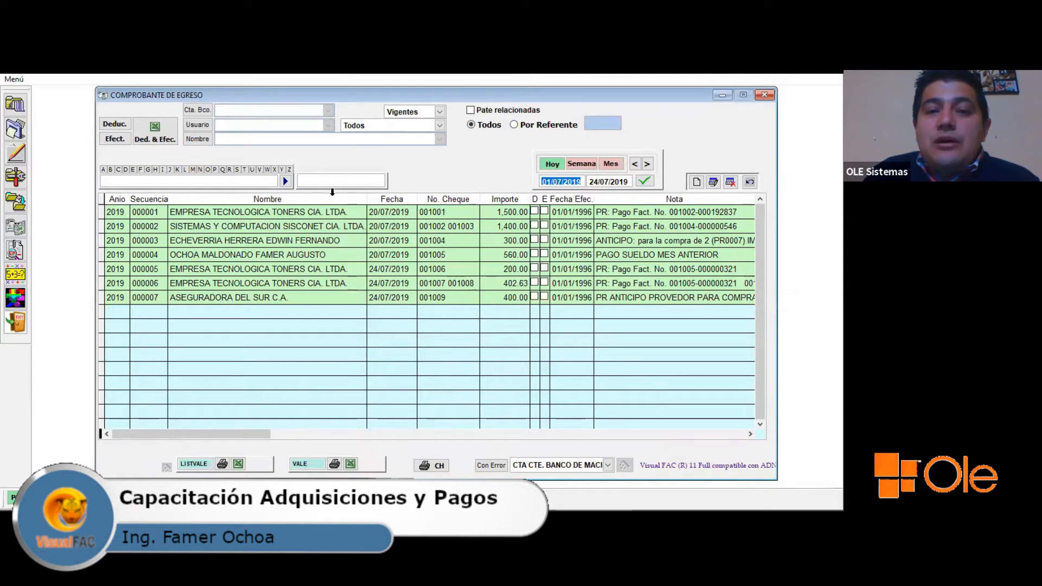
# - Open vouchers 000006 and 000007 in turn to compare their Enlace values and accounts, closing each one
pyautogui.click(431, 226)
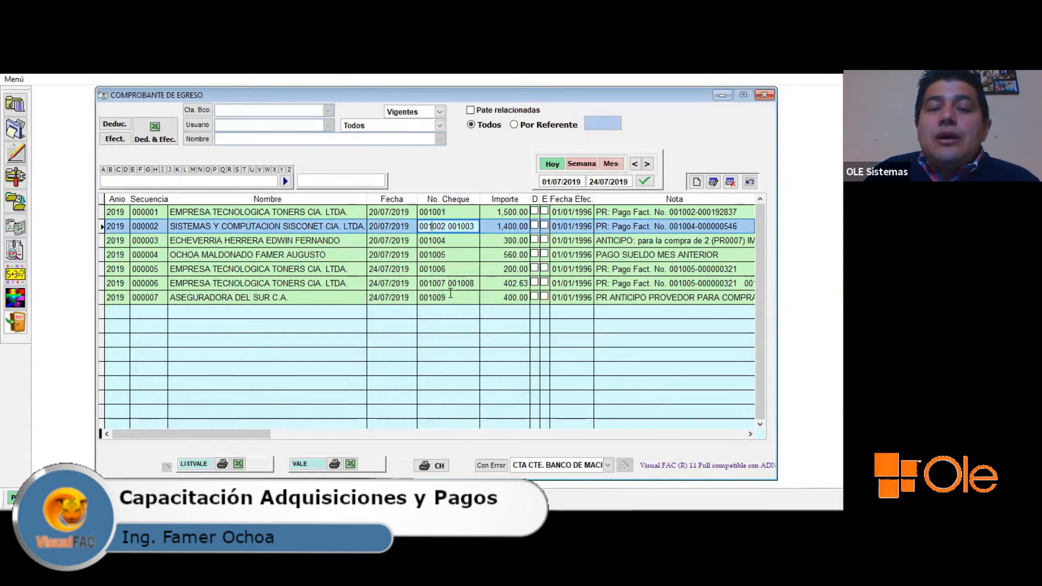
pyautogui.doubleClick(343, 283)
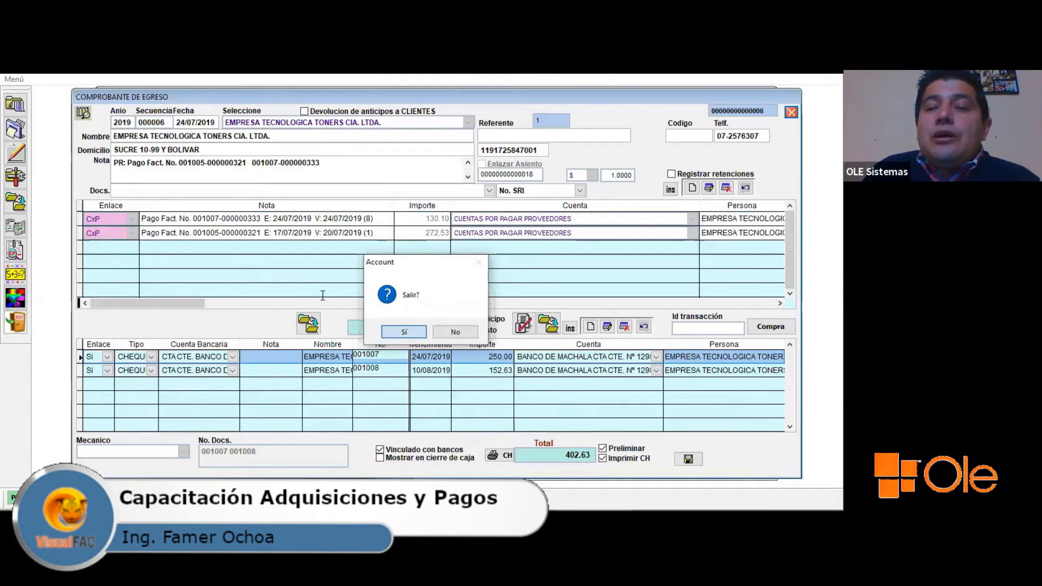
pyautogui.press('Return')
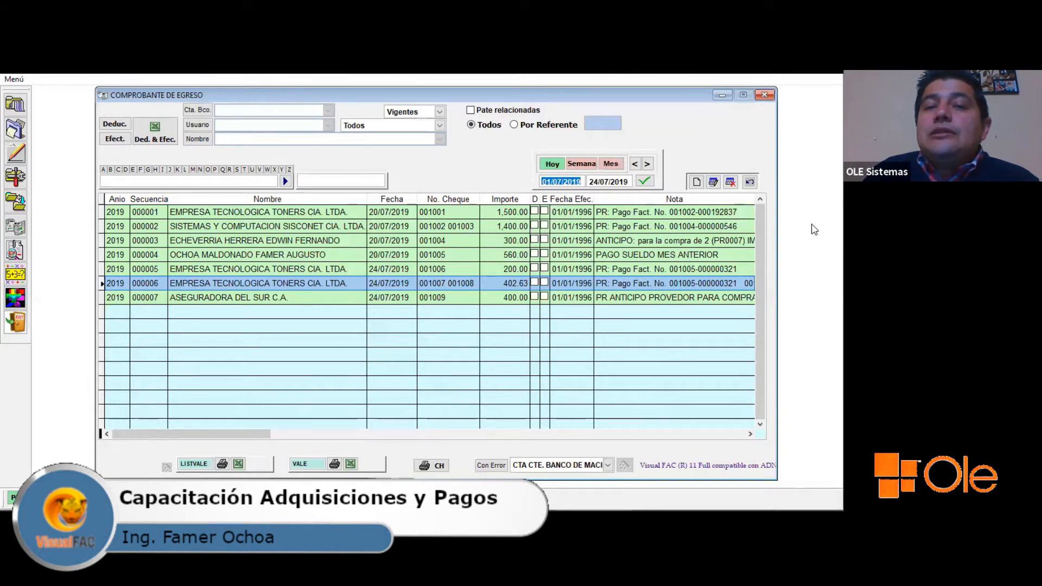
pyautogui.doubleClick(305, 302)
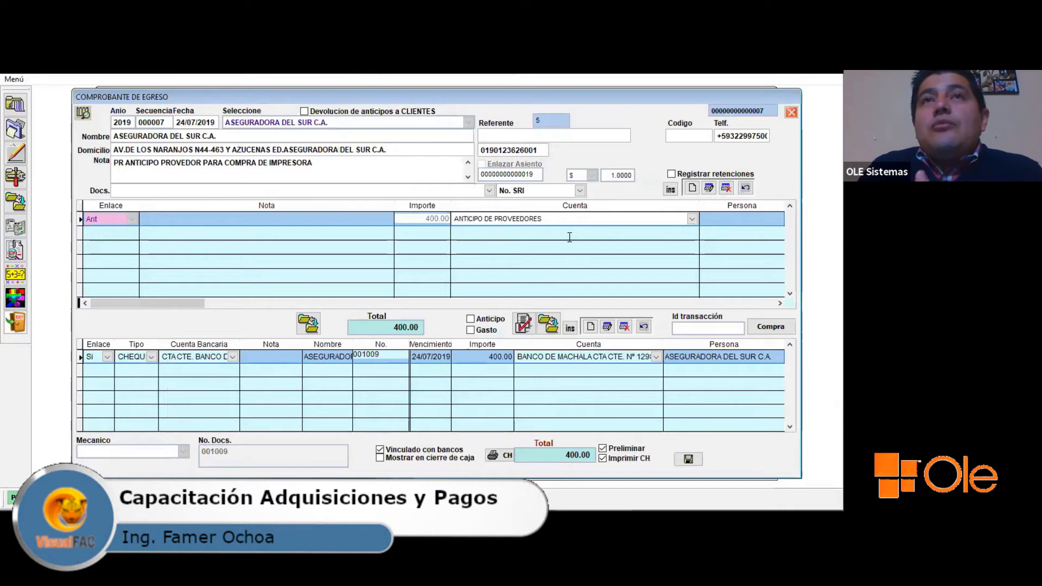
pyautogui.press('Escape')
pyautogui.press('Return')
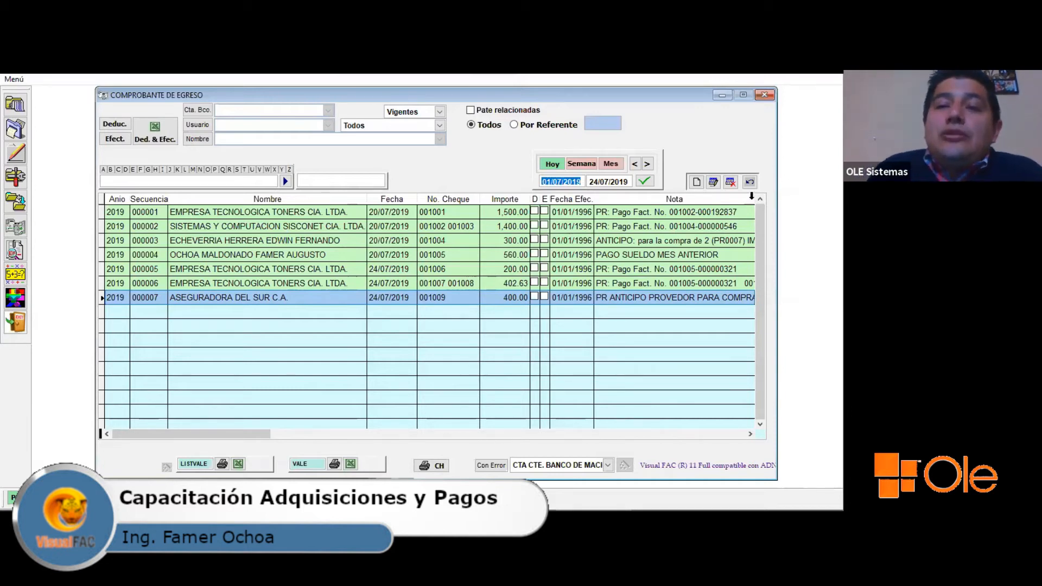
pyautogui.click(698, 182)
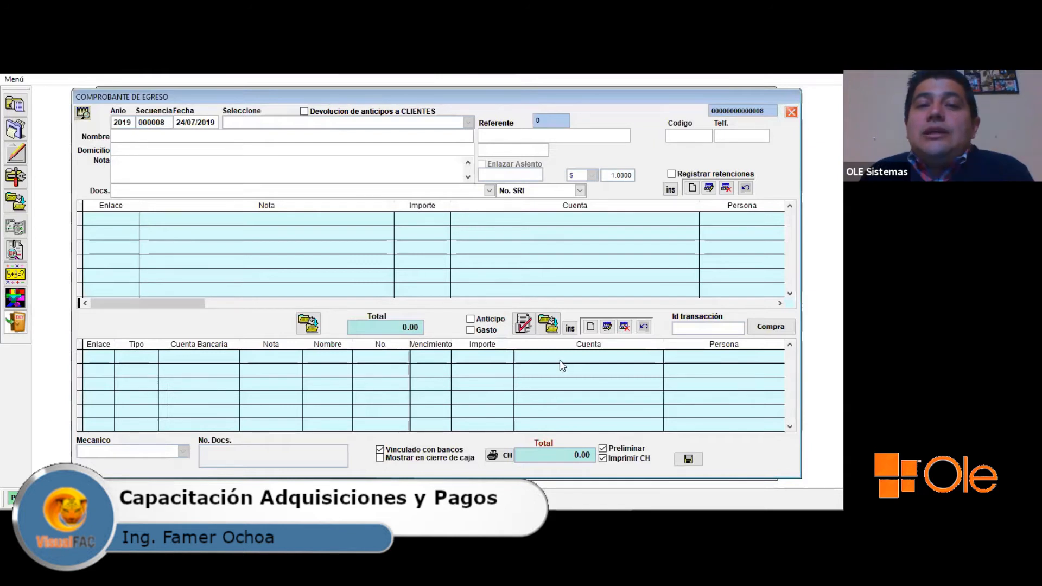
pyautogui.click(791, 111)
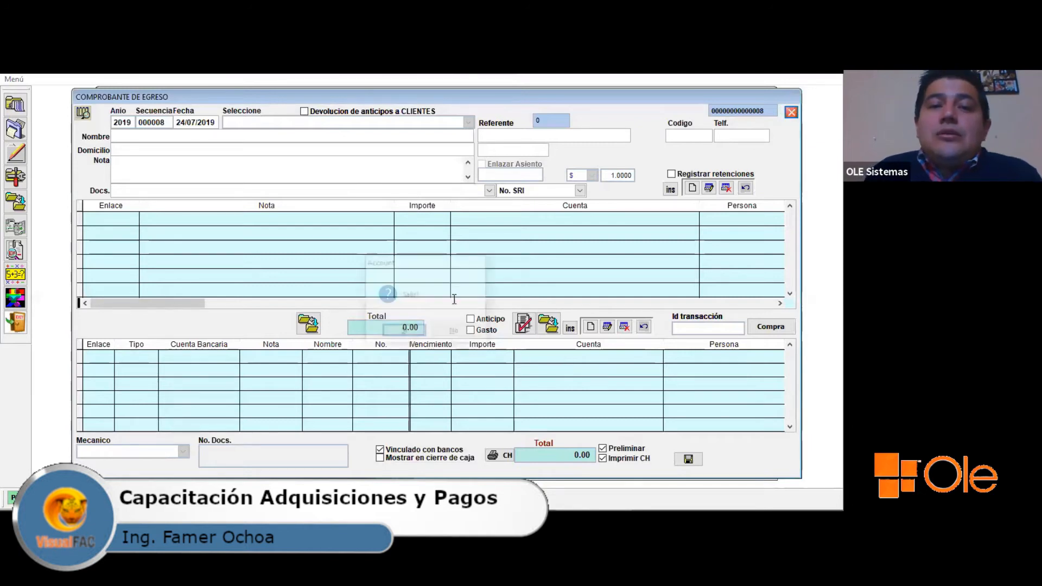
pyautogui.press('Return')
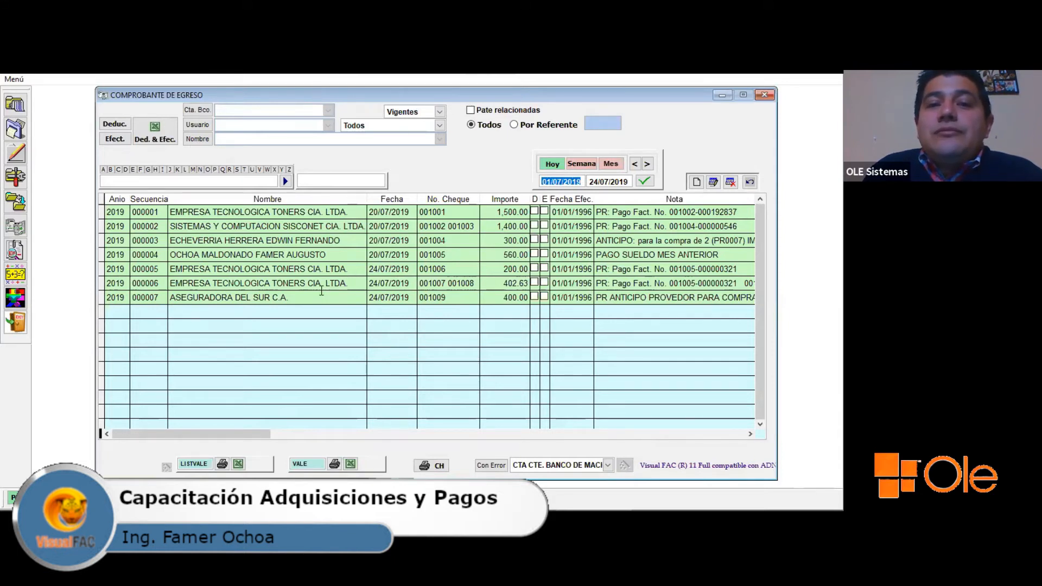
# - Open voucher 000004, PAGO SUELDO MES ANTERIOR, to examine its salary line and referente, and close it
pyautogui.doubleClick(279, 256)
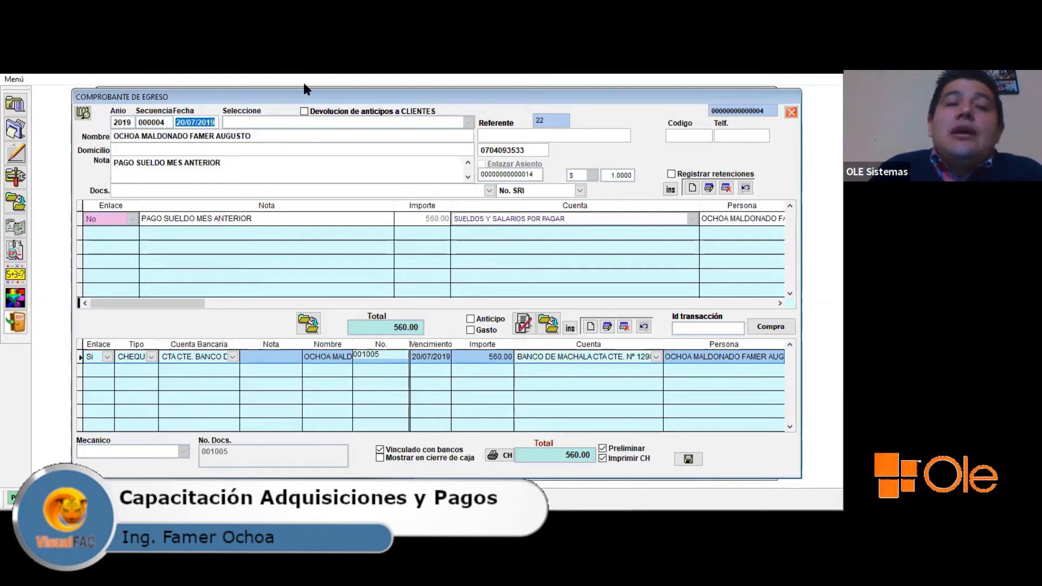
pyautogui.moveTo(259, 100); pyautogui.dragTo(258, 119)
pyautogui.press('Escape')
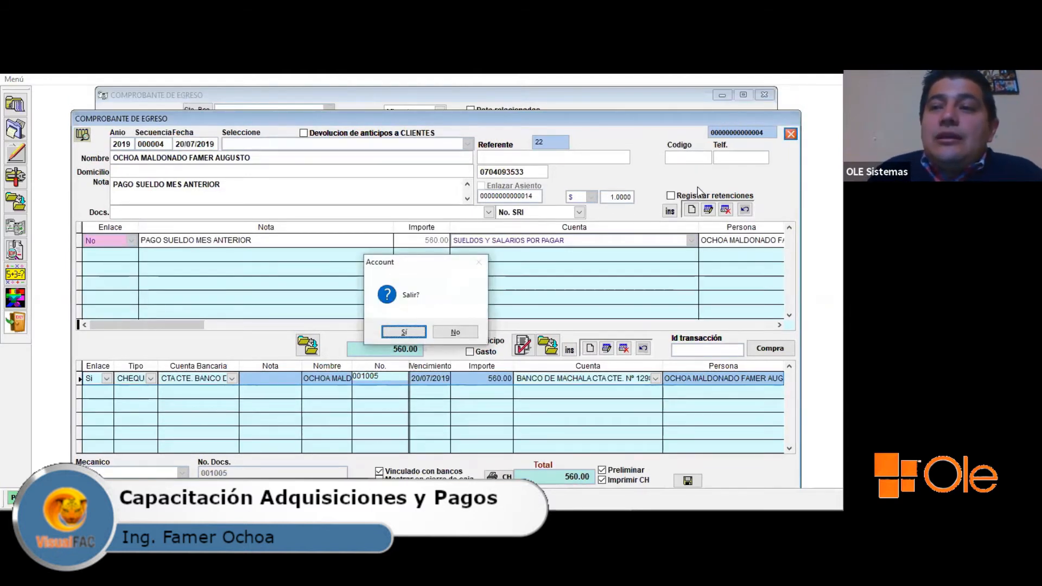
pyautogui.press('Return')
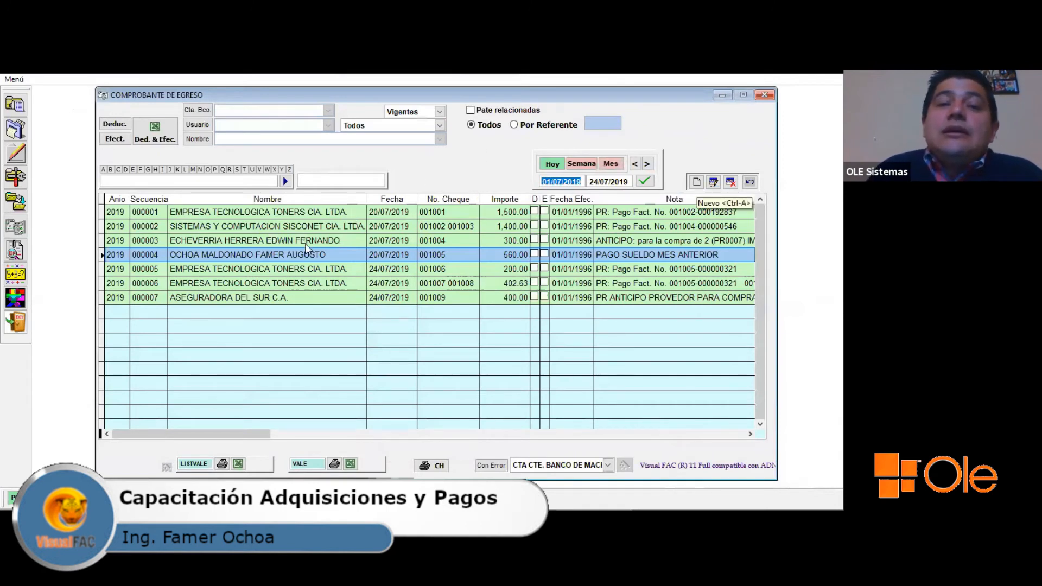
# - Try to find an employee by surname as the referente of a new voucher, and leave the search
pyautogui.hotkey('ctrl', 'a')
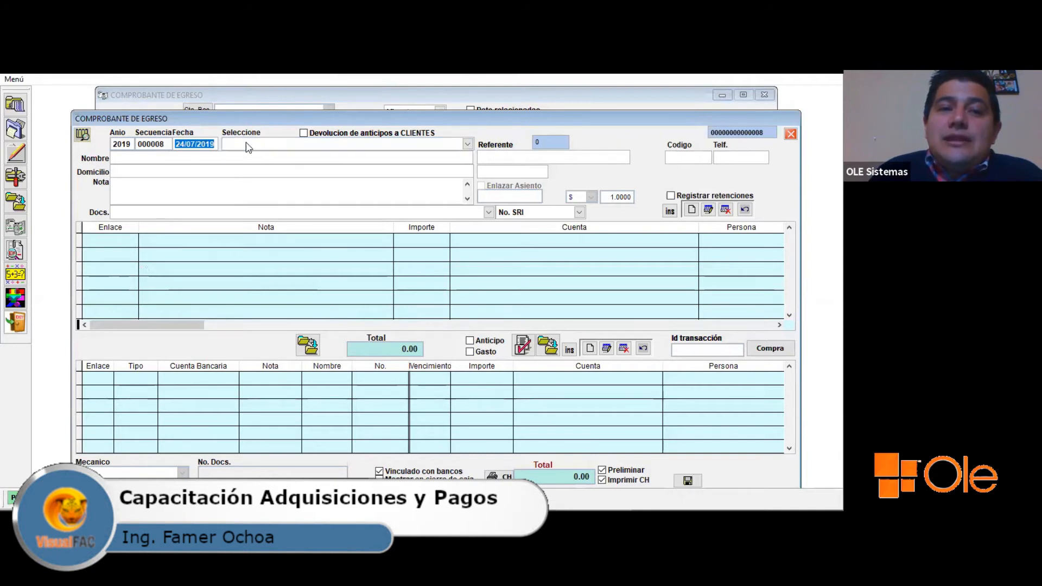
pyautogui.click(511, 155)
pyautogui.rightClick(509, 159)
pyautogui.click(508, 159)
pyautogui.write('C')
pyautogui.press('BackSpace')
pyautogui.write('OCHOA')
pyautogui.press('Return')
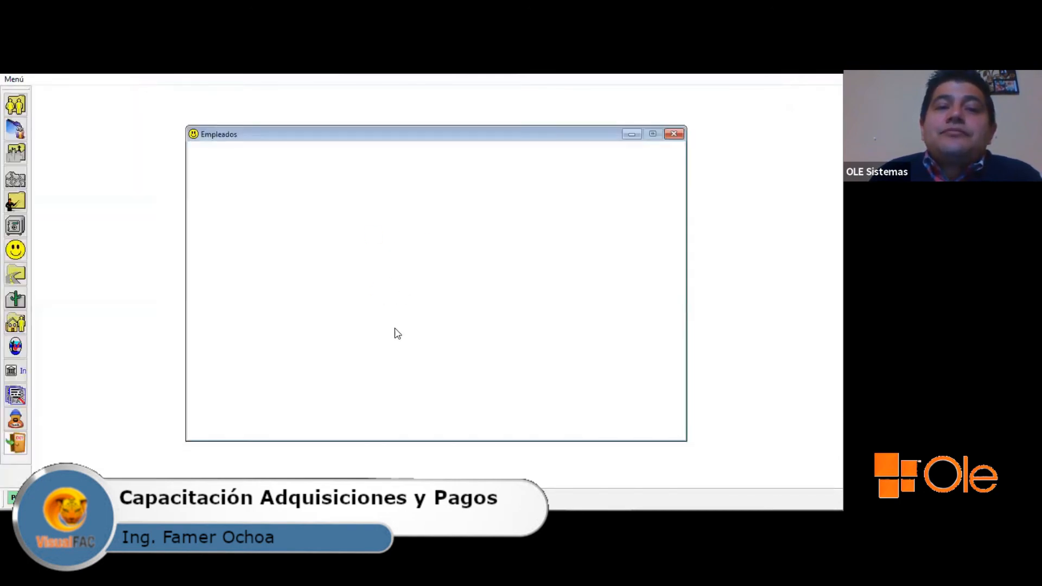
pyautogui.press('Escape')
pyautogui.click(402, 331)
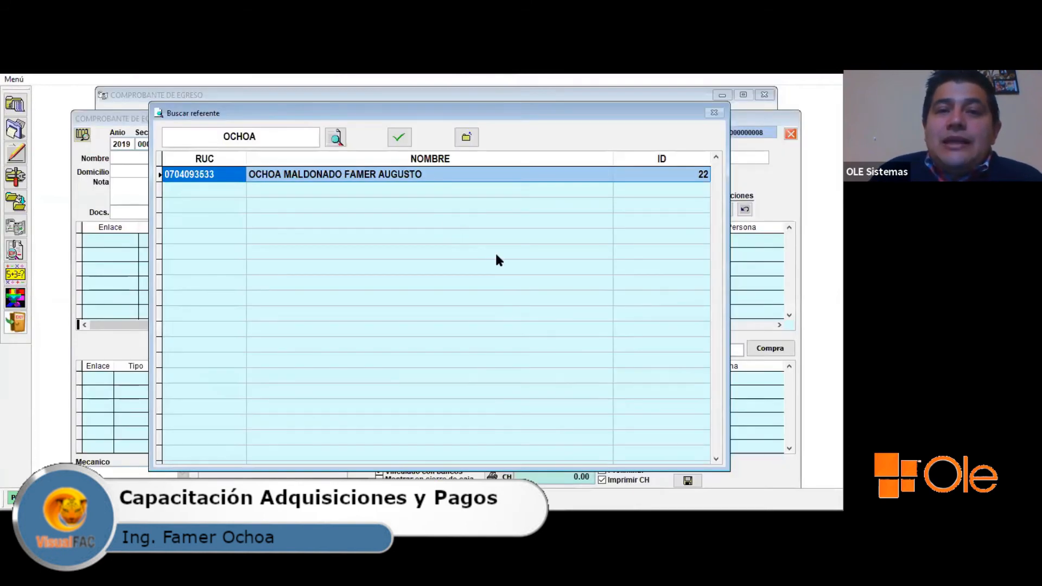
pyautogui.press('Escape')
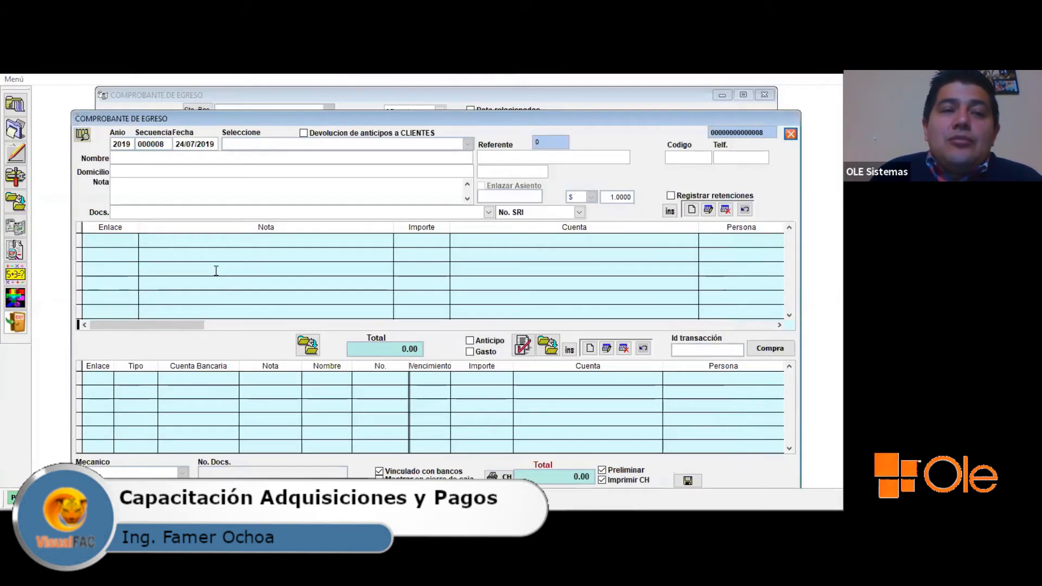
# - Open the accounting processes window and point out the Actualizar Referentes option
pyautogui.click(21, 278)
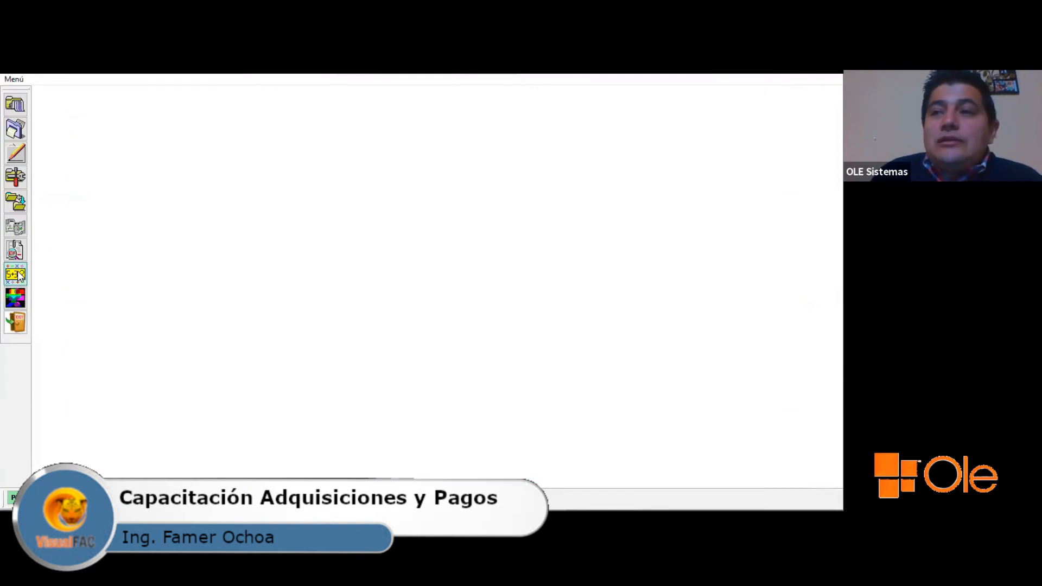
pyautogui.click(22, 278)
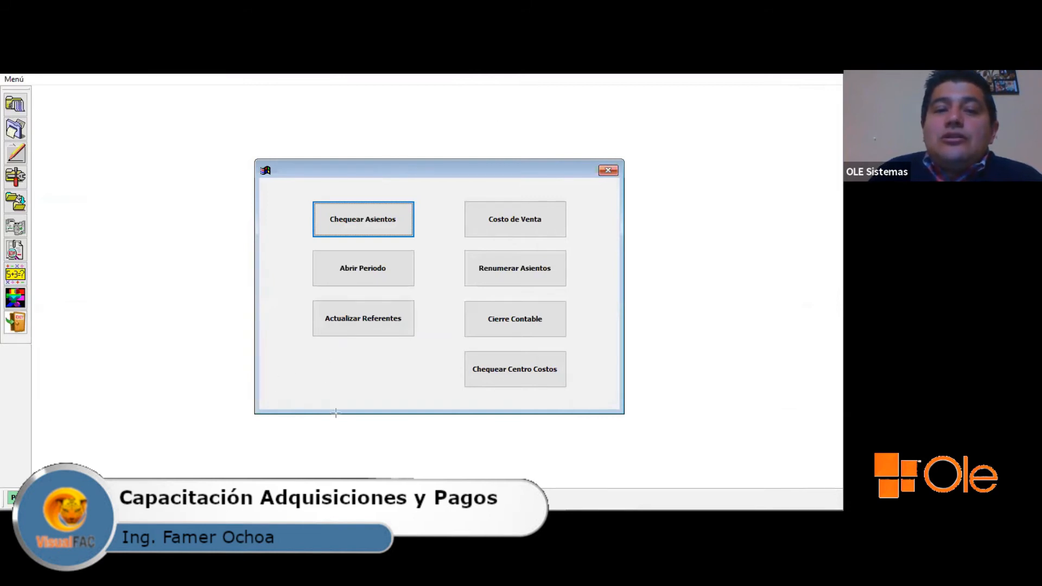
pyautogui.moveTo(339, 418); pyautogui.dragTo(340, 337)
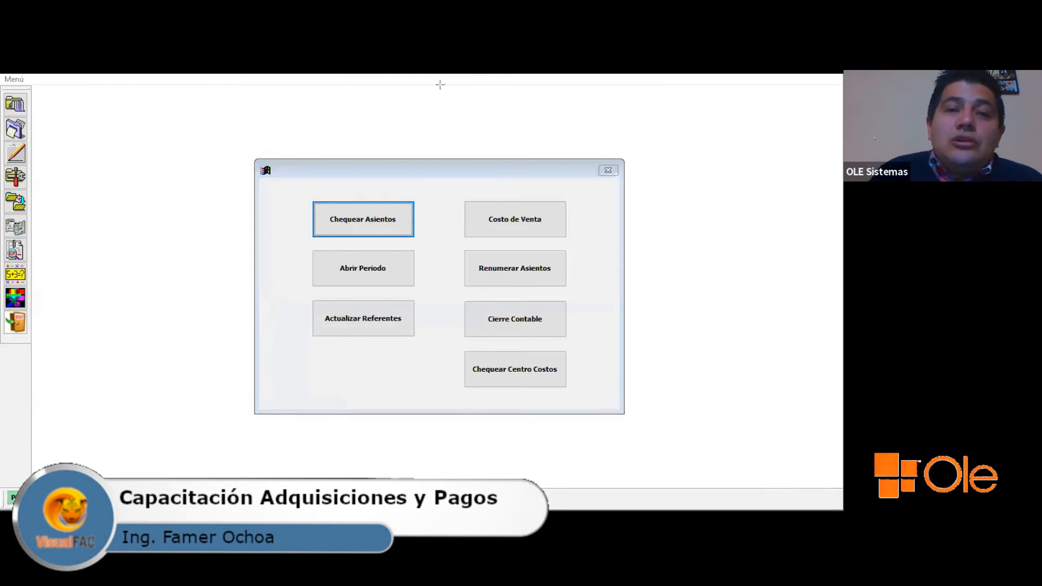
# - Reopen the payment voucher list and start a new voucher with the employee found by surname as its referente
pyautogui.click(17, 249)
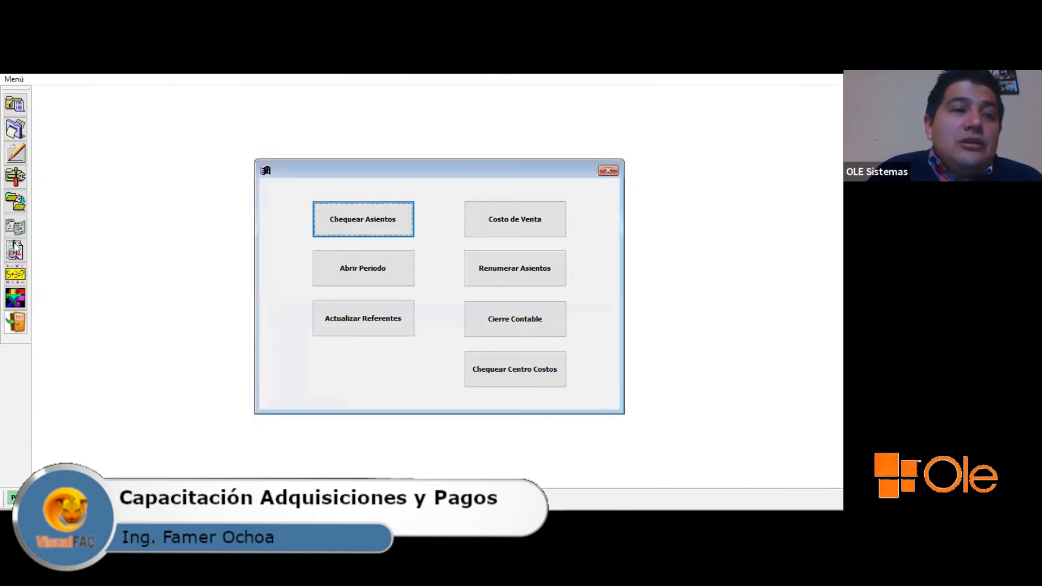
pyautogui.click(17, 249)
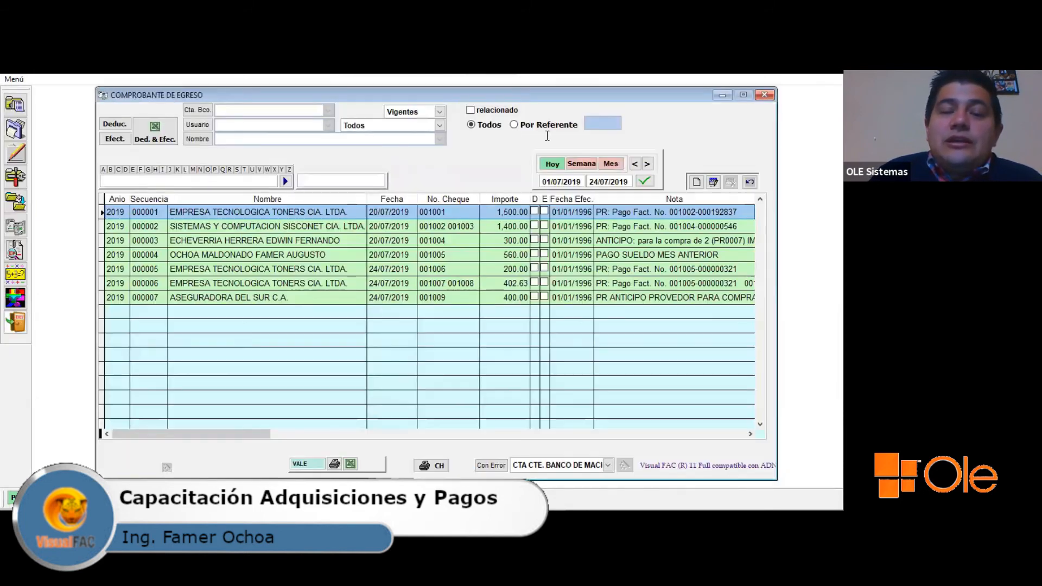
pyautogui.press('Insert')
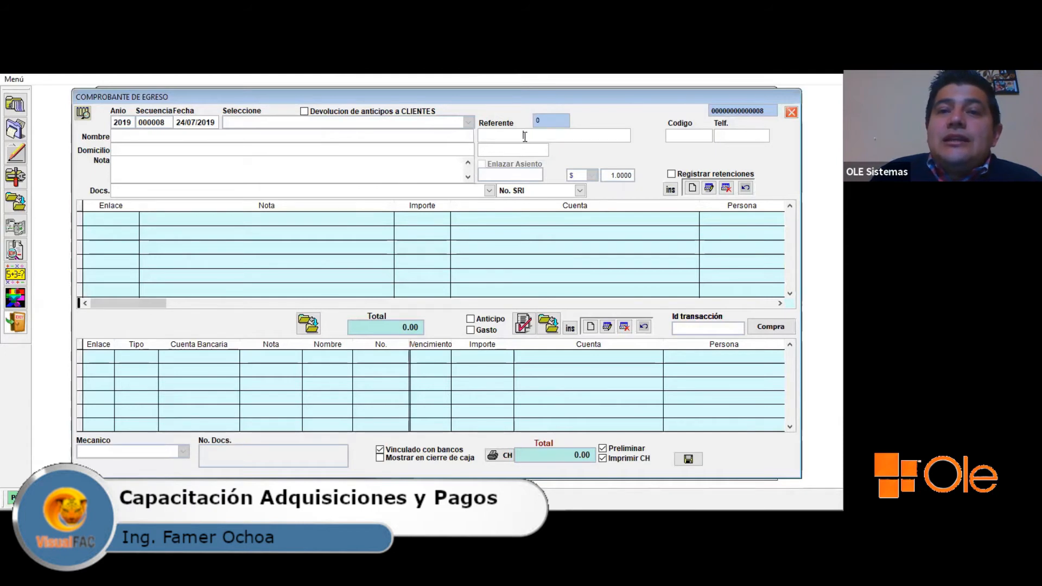
pyautogui.press('Return')
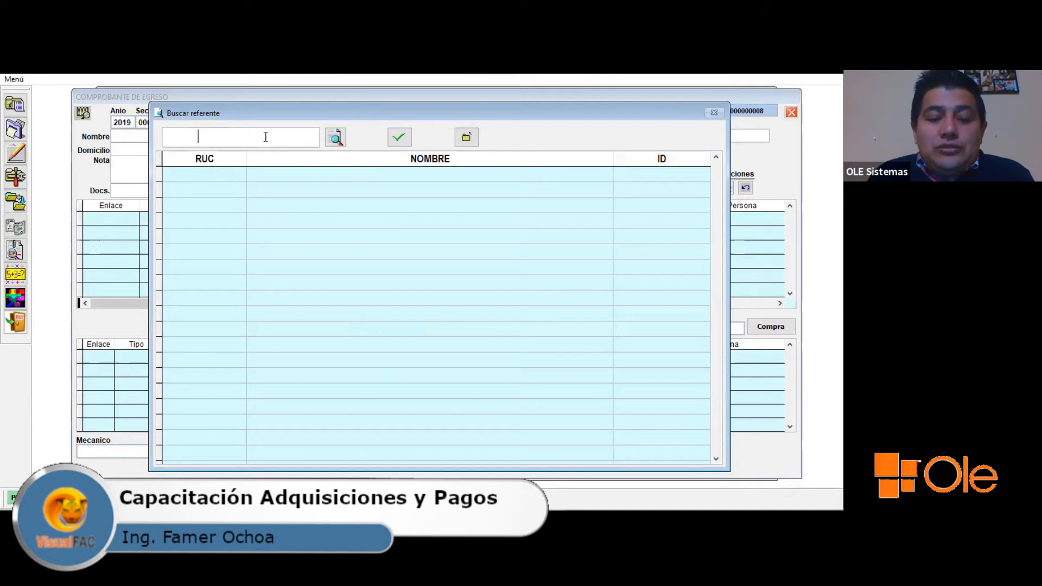
pyautogui.write('OCHOA')
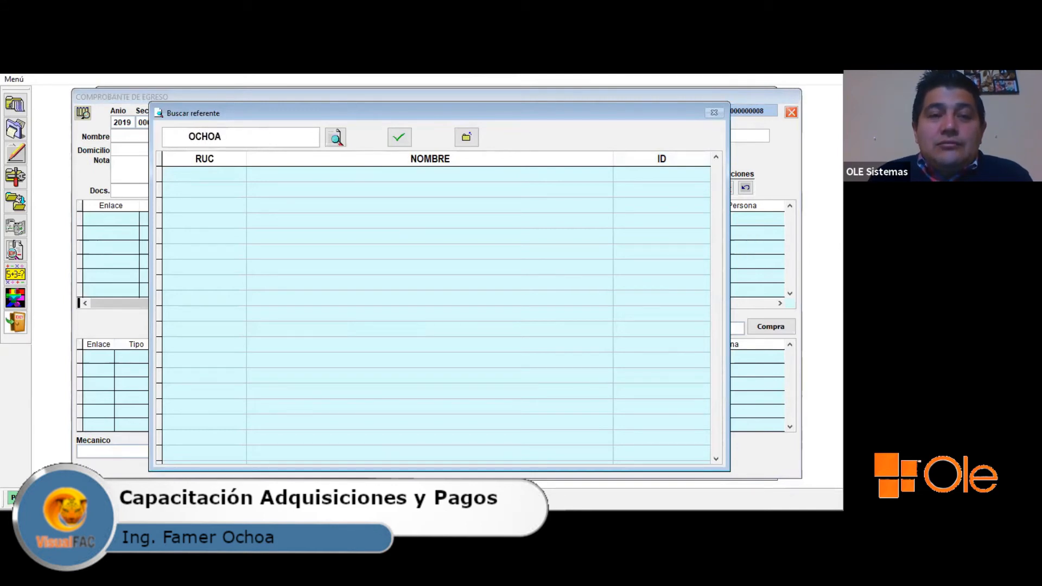
pyautogui.press('Return')
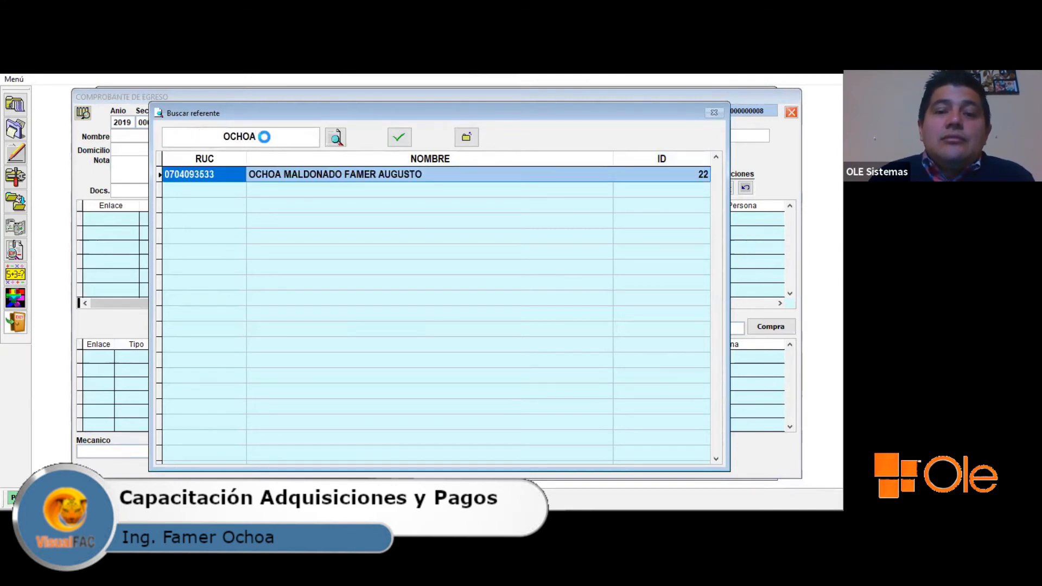
pyautogui.press('Return')
pyautogui.press('Return')
# - Load the found employee into the new voucher and assign SUELDOS Y SALARIOS POR PAGAR to its unlinked line
pyautogui.click(691, 189)
pyautogui.click(506, 222)
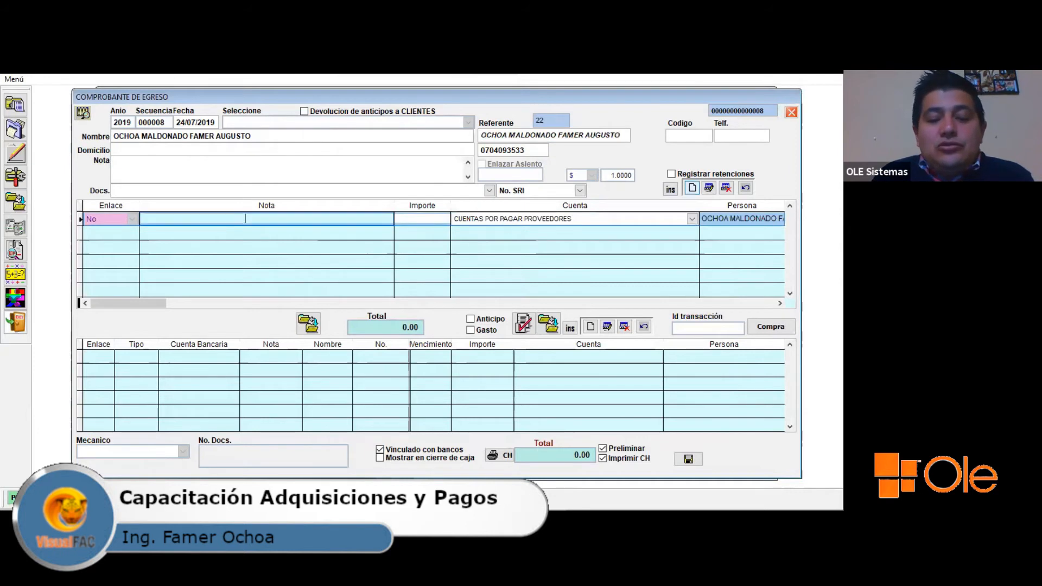
pyautogui.write('su')
pyautogui.press('Down')
pyautogui.click(506, 222)
pyautogui.click(506, 222)
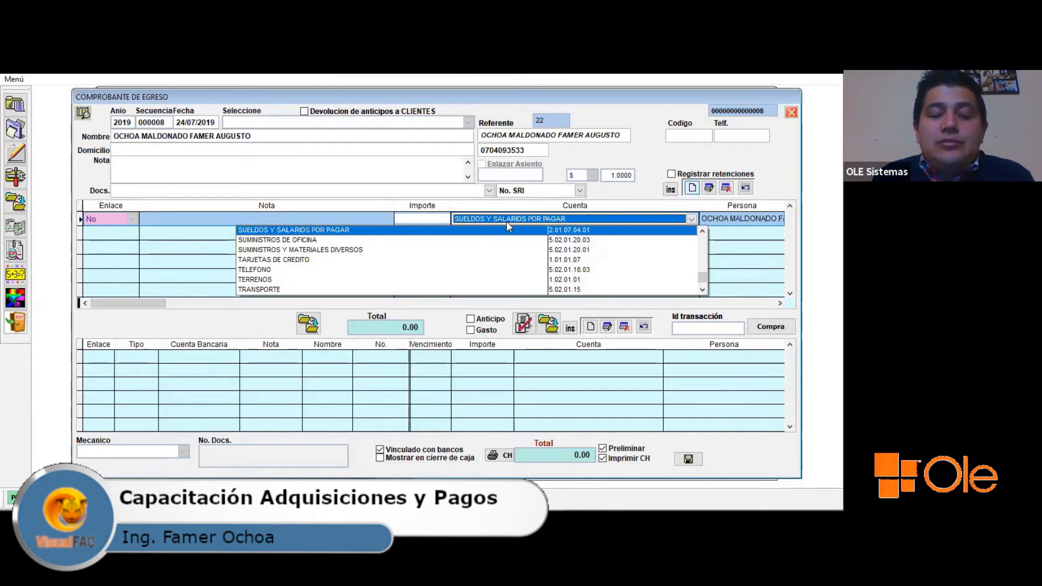
# - Change the unlinked line's account to ANTICIPO SUELDO PERSONAL and set its amount to 100
pyautogui.write('an')
pyautogui.press('Down')
pyautogui.press('Down')
pyautogui.press('Down')
pyautogui.press('Return')
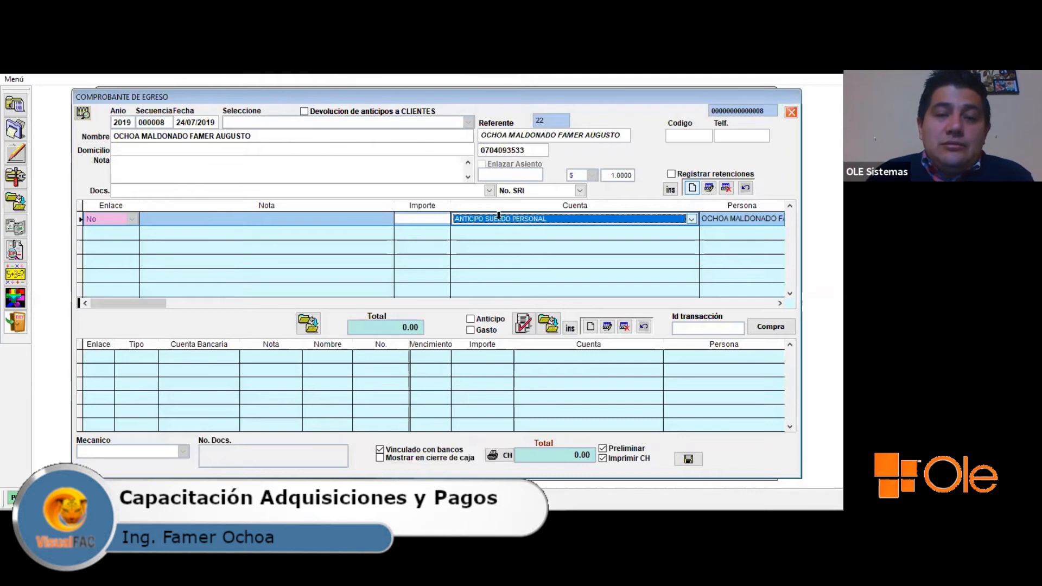
pyautogui.click(422, 220)
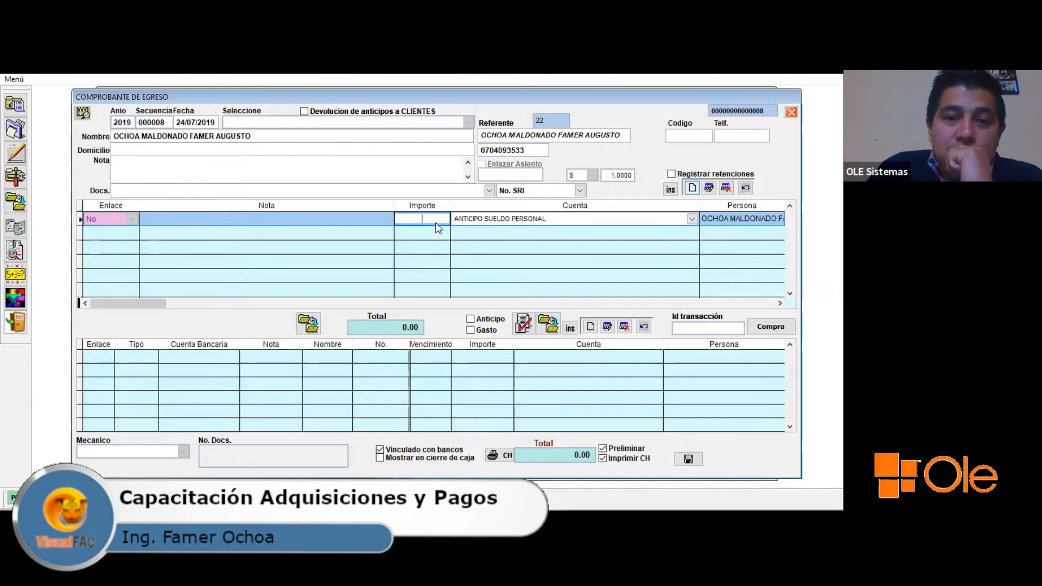
pyautogui.write('100')
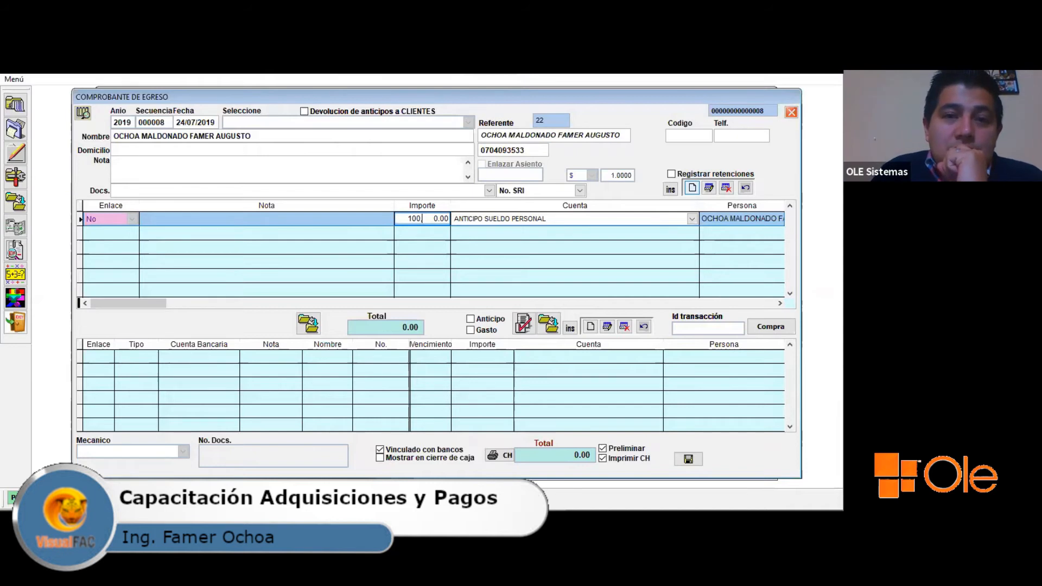
pyautogui.press('Tab')
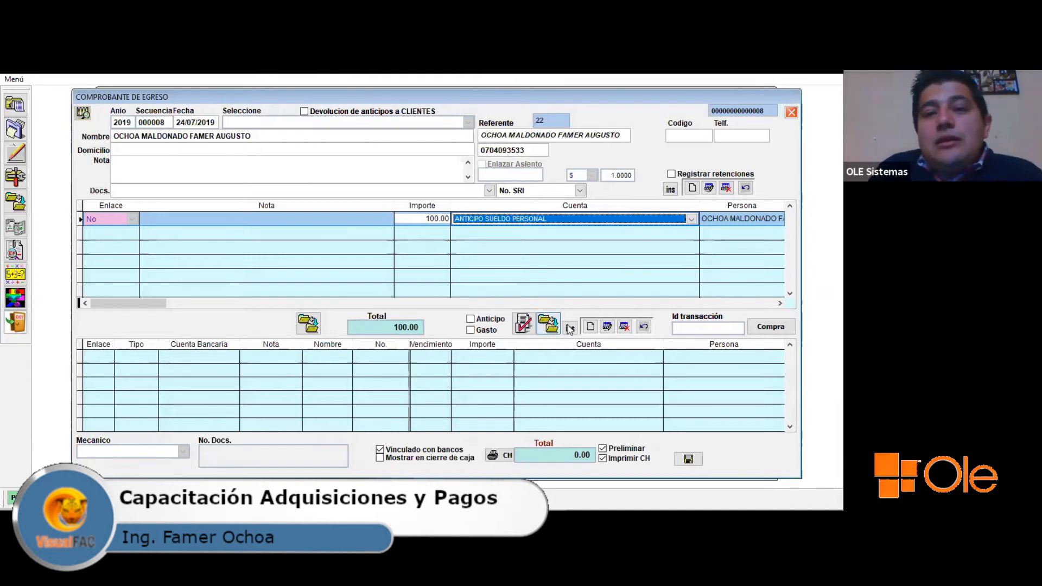
# - Add a payment line, set its link to Si and assign the Banco de Machala current account
pyautogui.click(109, 359)
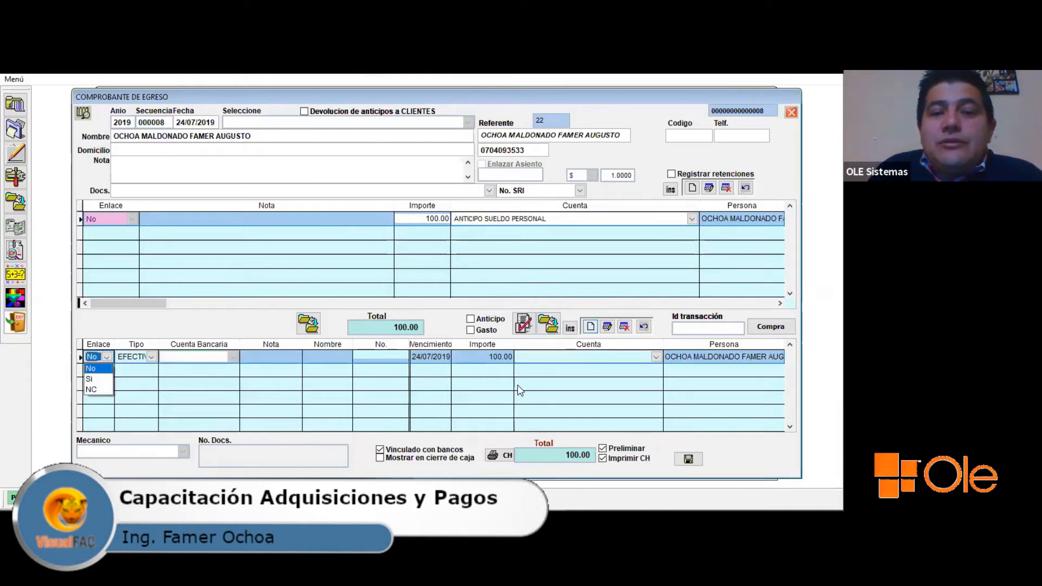
pyautogui.click(559, 357)
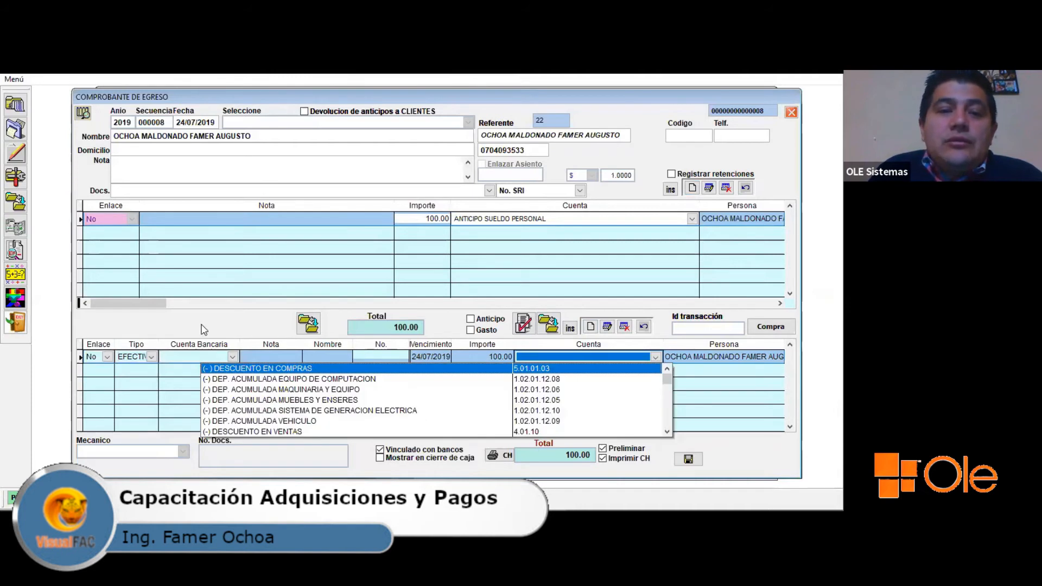
pyautogui.click(109, 359)
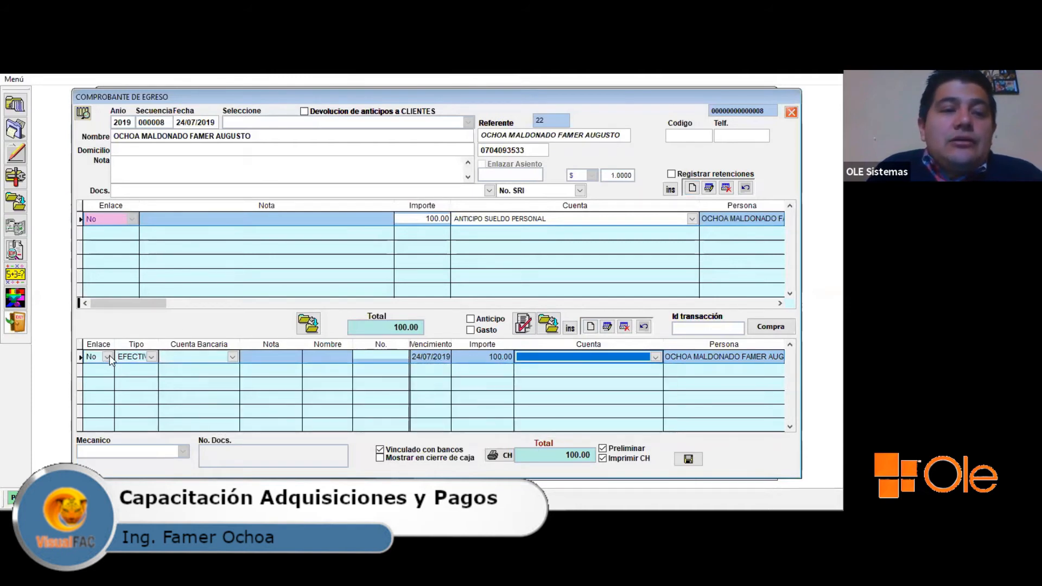
pyautogui.click(108, 358)
pyautogui.click(97, 380)
pyautogui.click(151, 356)
pyautogui.click(147, 357)
pyautogui.click(176, 361)
pyautogui.click(193, 370)
# - Set the payment line's type to transfer and its document number to 89999
pyautogui.click(151, 357)
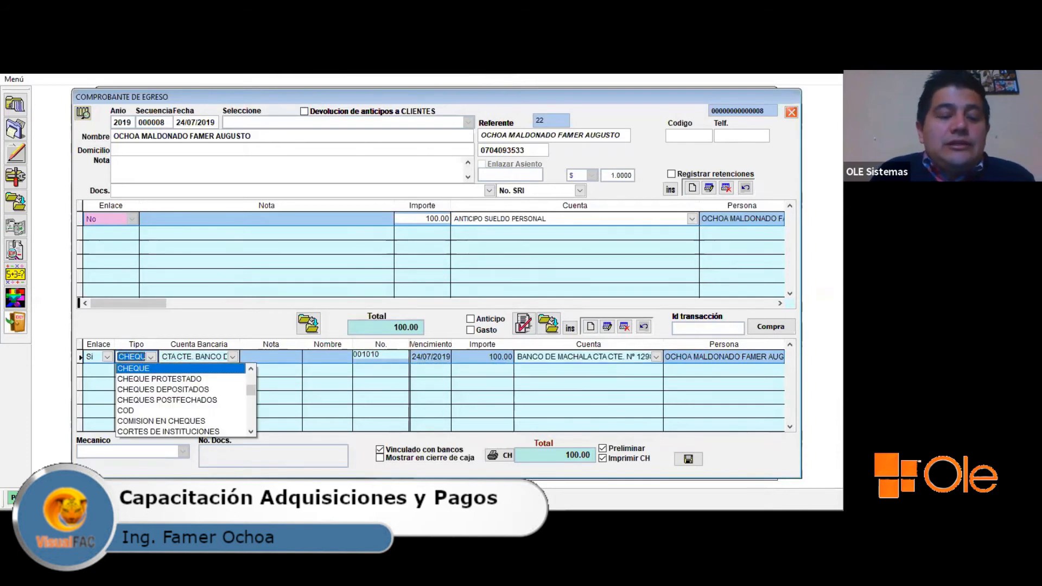
pyautogui.write('tr')
pyautogui.press('Return')
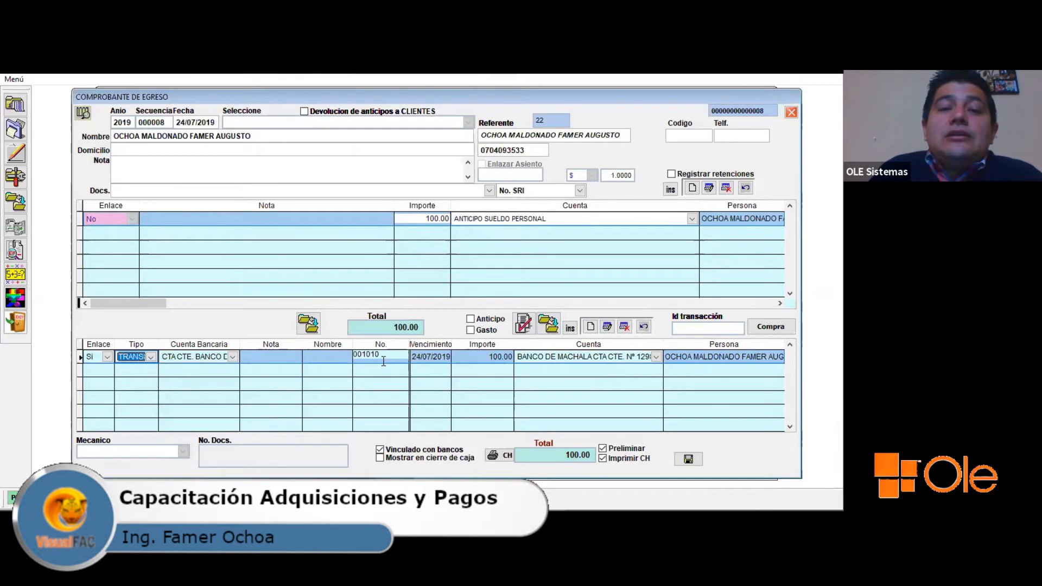
pyautogui.press('Tab')
pyautogui.press('Tab')
pyautogui.press('Tab')
pyautogui.press('Tab')
pyautogui.write('89999')
pyautogui.press('Tab')
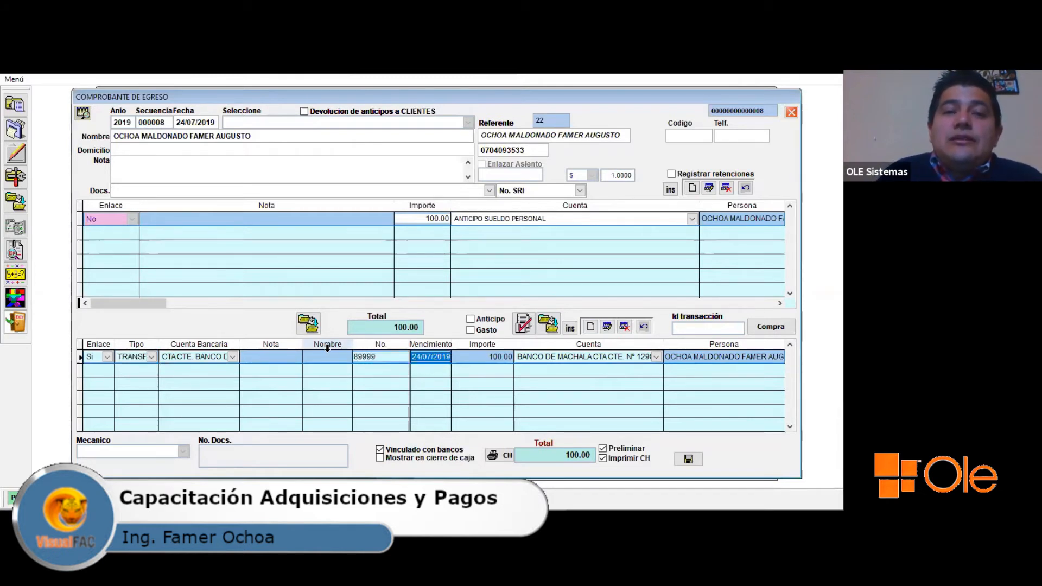
# - Enter the voucher note ANTICIPO SUELDO followed by the employee's full name copied from Nombre, and exit without saving
pyautogui.click(227, 177)
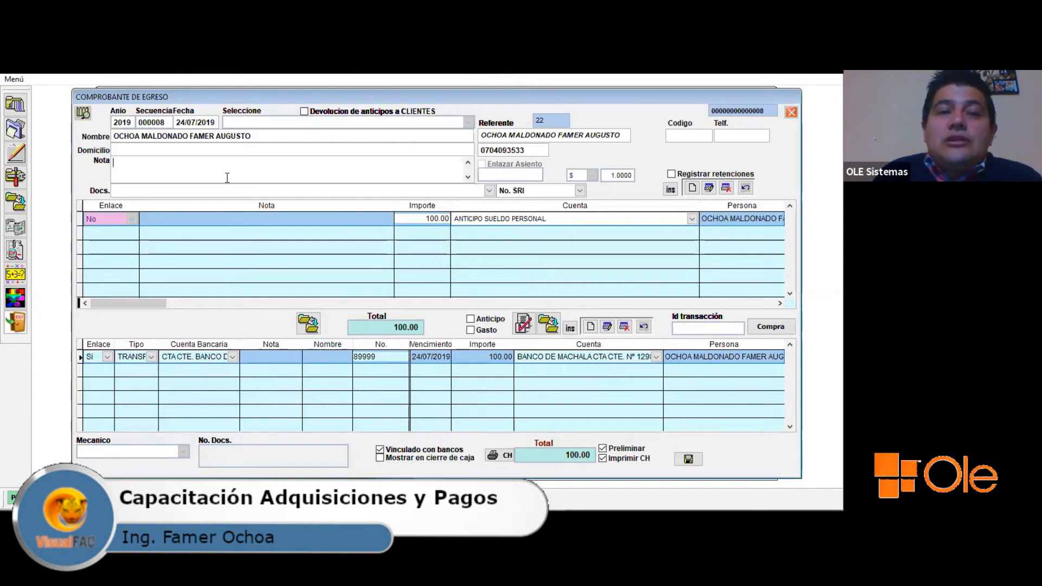
pyautogui.write('ANTICP')
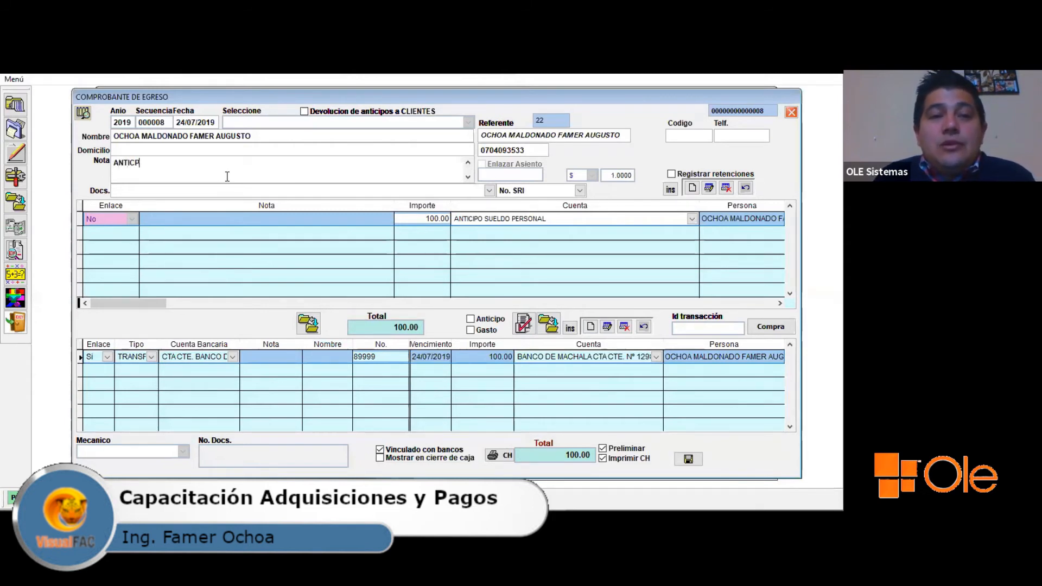
pyautogui.press('BackSpace')
pyautogui.write('IPO SUELDO')
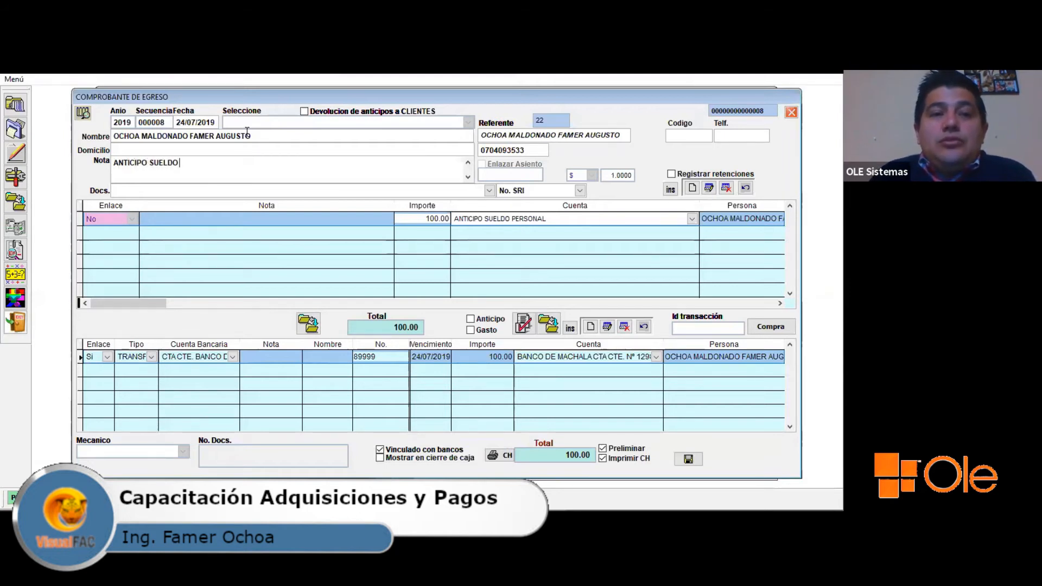
pyautogui.moveTo(250, 135); pyautogui.dragTo(63, 136)
pyautogui.hotkey('ctrl', 'c')
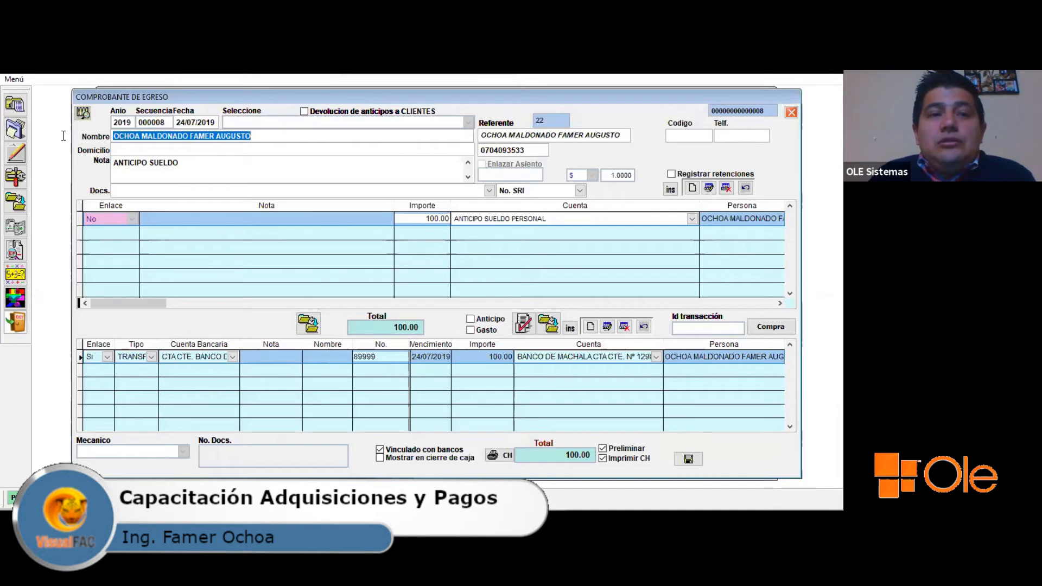
pyautogui.click(182, 164)
pyautogui.hotkey('ctrl', 'v')
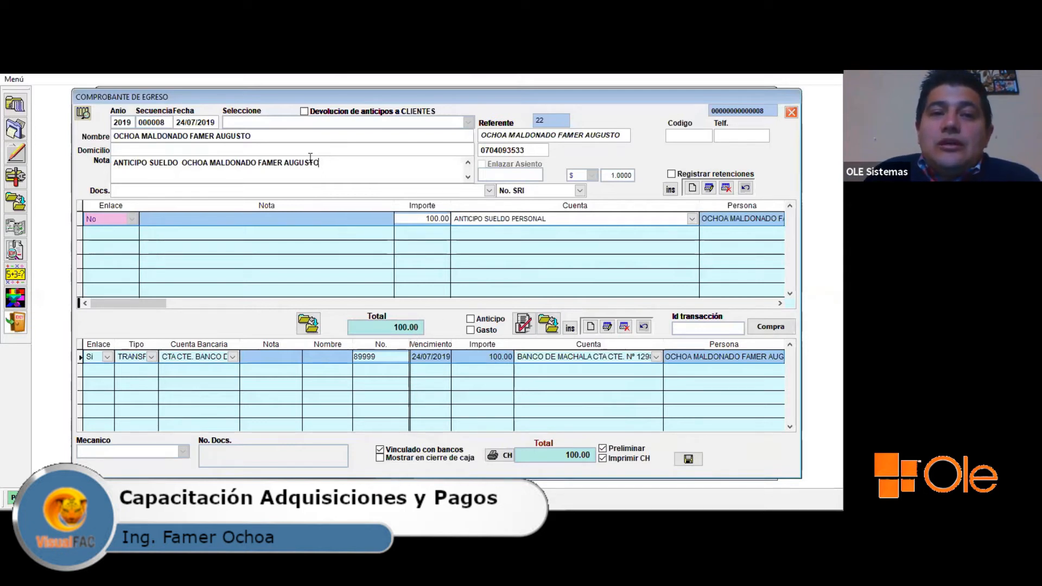
pyautogui.press('Escape')
pyautogui.press('Return')
# - Open voucher 000002 of SISTEMAS Y COMPUTACION SISCONET CIA. LTDA. to examine its linked invoice and cheques, and close it
pyautogui.doubleClick(262, 224)
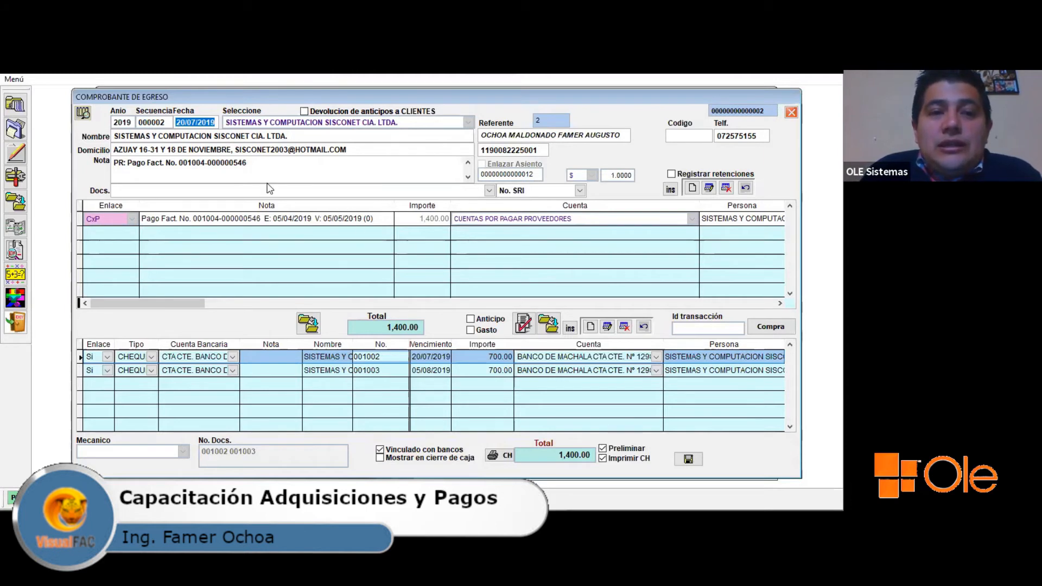
pyautogui.press('Escape')
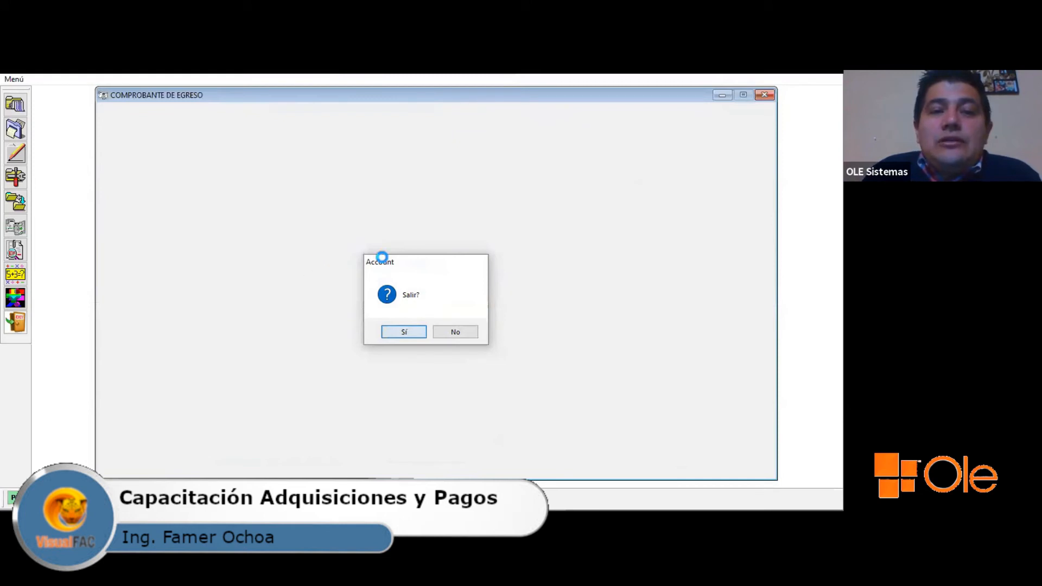
pyautogui.press('Return')
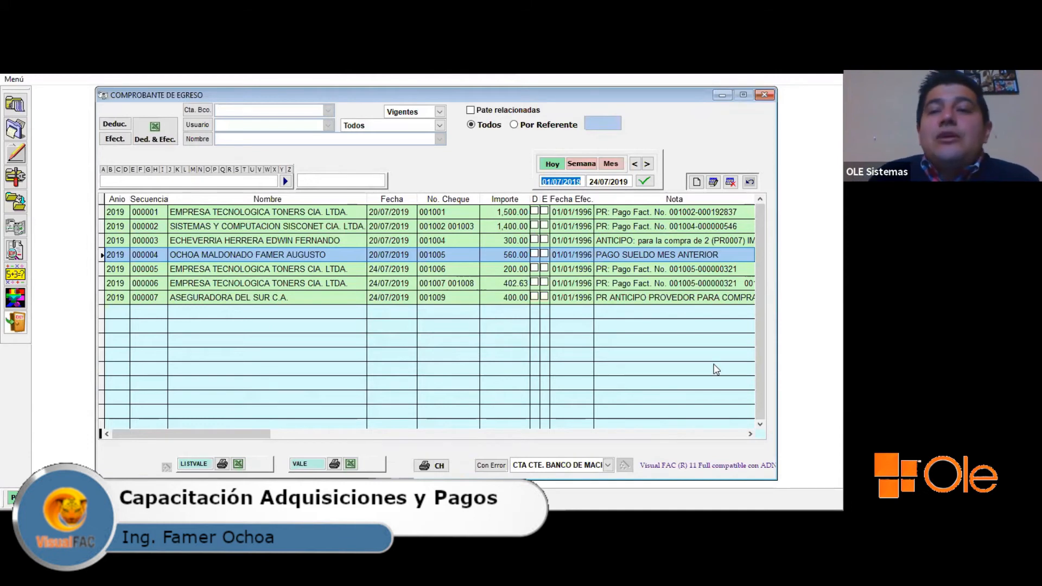
# - Start another new voucher and add an unlinked line without choosing a referente
pyautogui.click(697, 182)
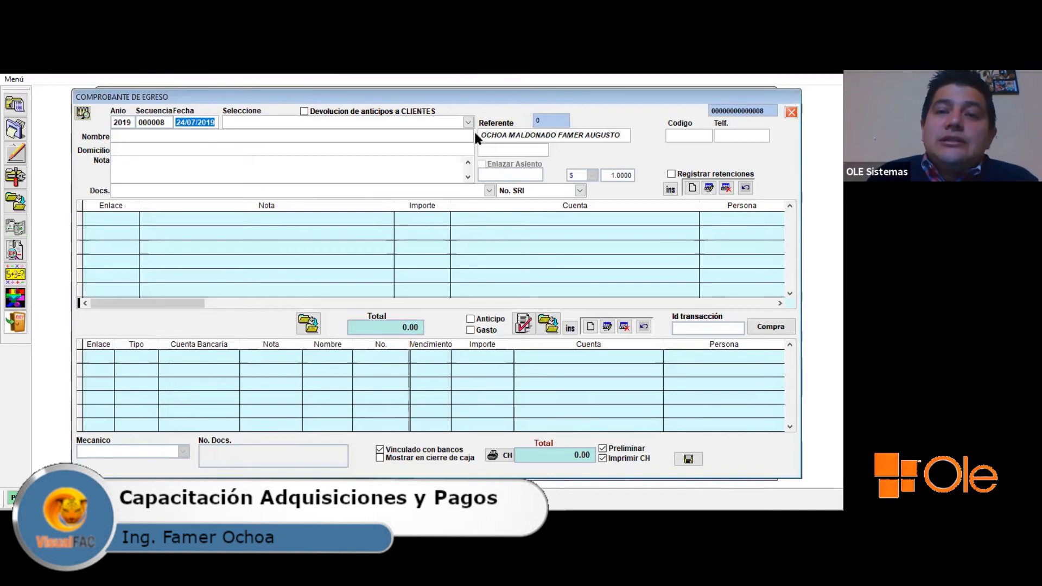
pyautogui.click(593, 135)
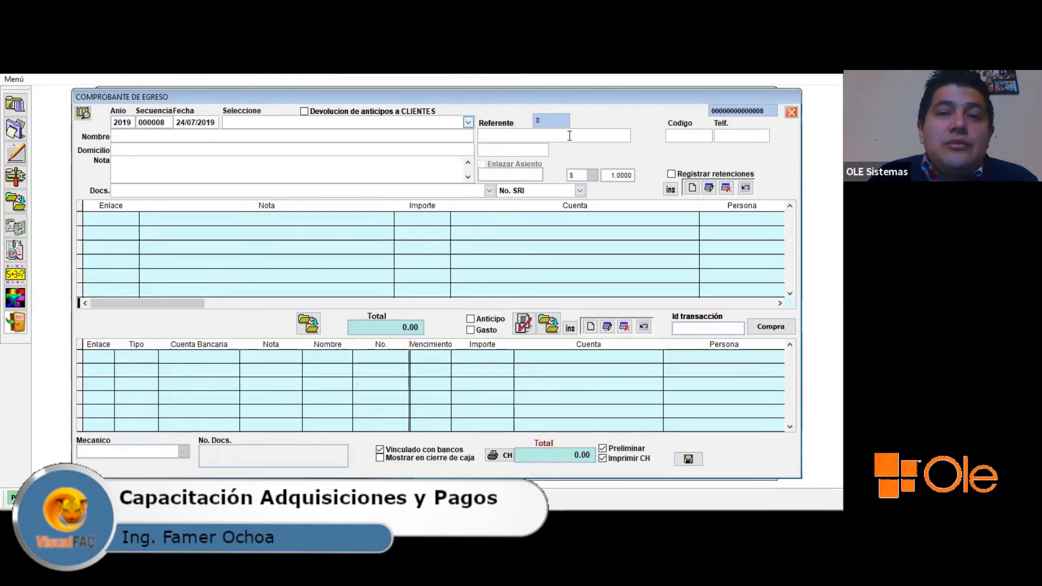
pyautogui.click(671, 189)
pyautogui.click(424, 219)
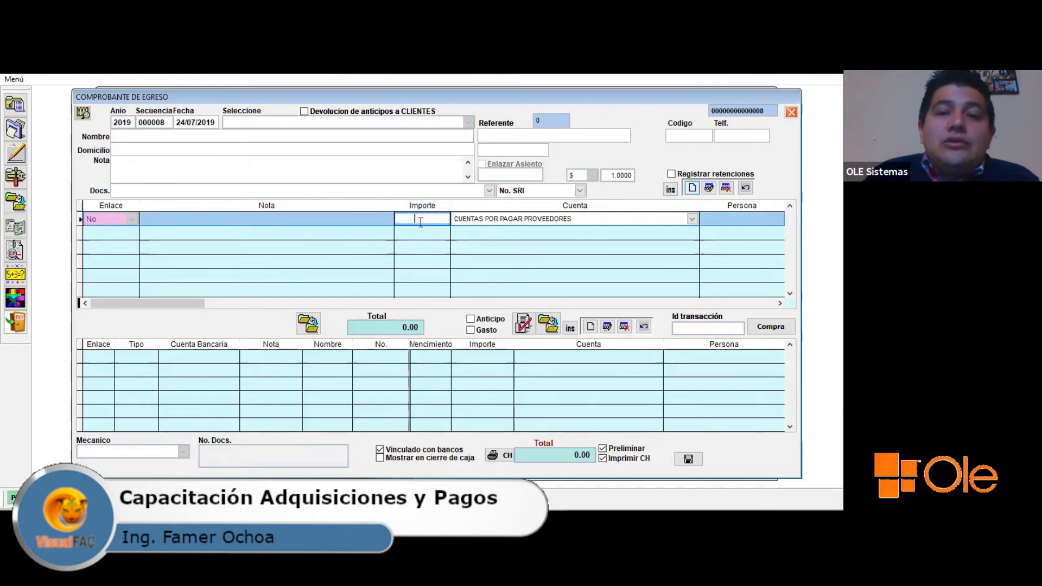
pyautogui.click(512, 220)
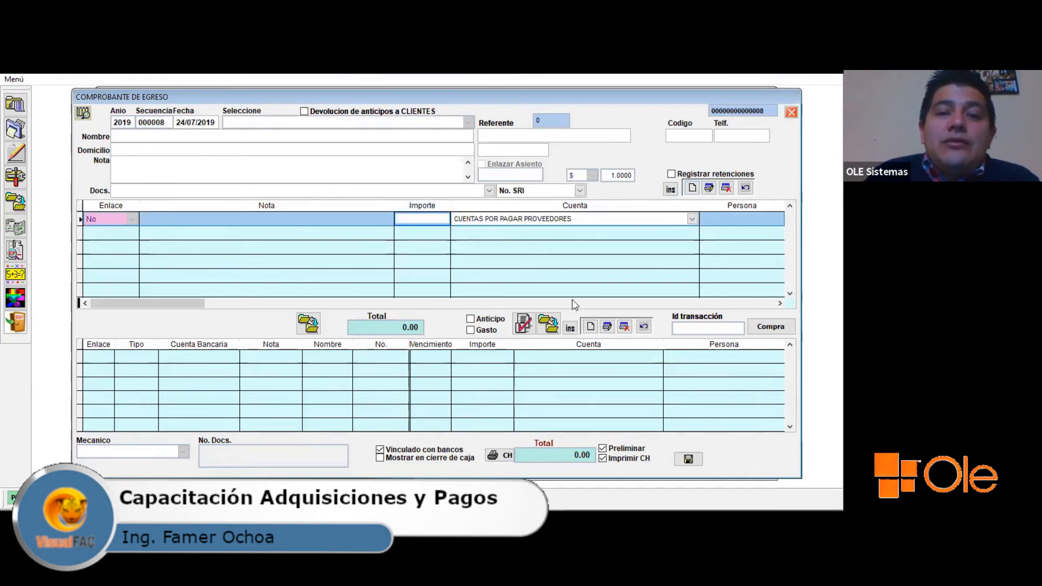
# - Add an unlinked payment line with the Banco de Machala current account, and exit the voucher without saving
pyautogui.click(111, 358)
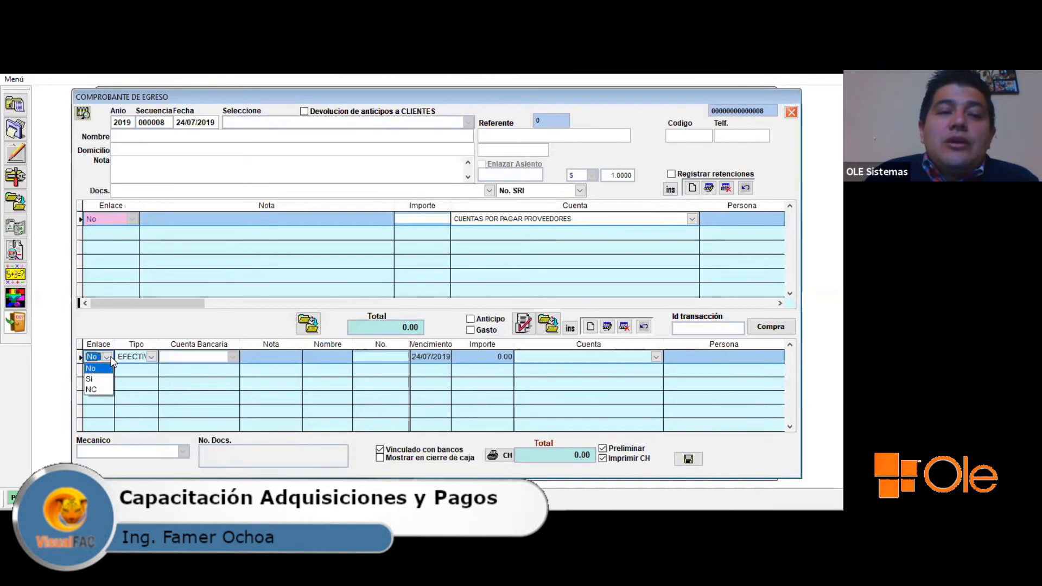
pyautogui.click(112, 361)
pyautogui.click(193, 357)
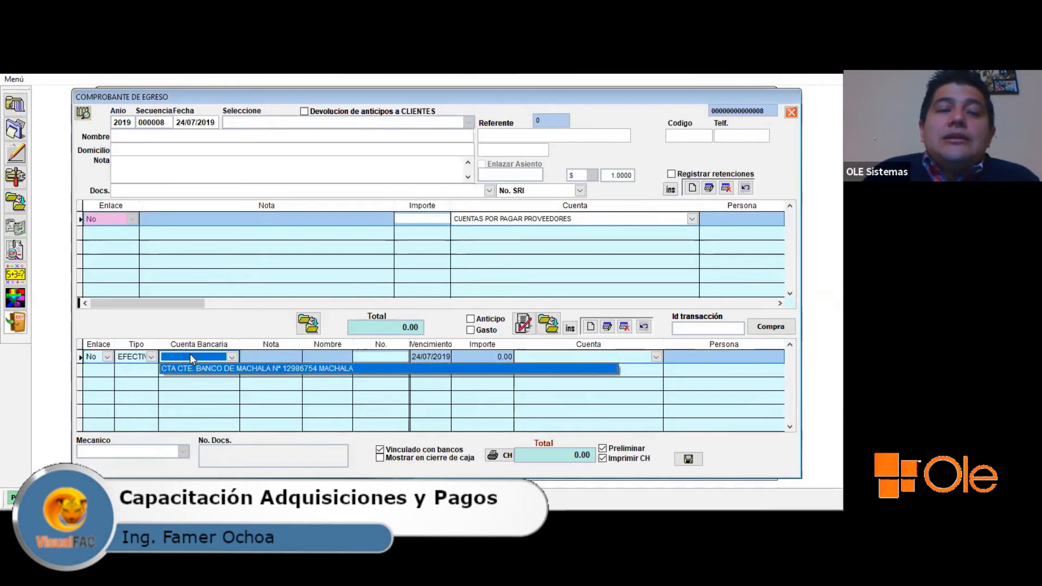
pyautogui.click(391, 368)
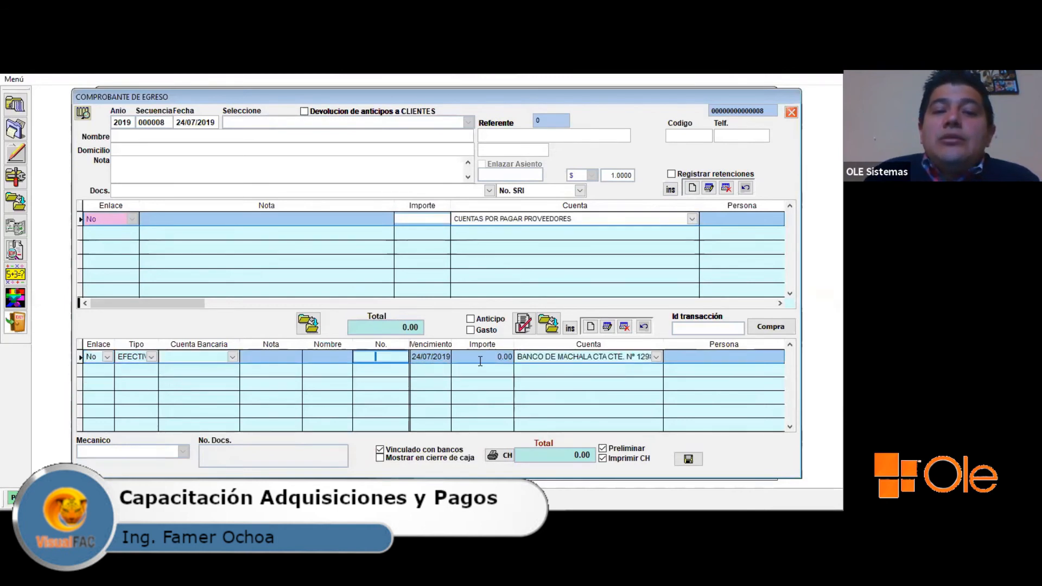
pyautogui.click(506, 357)
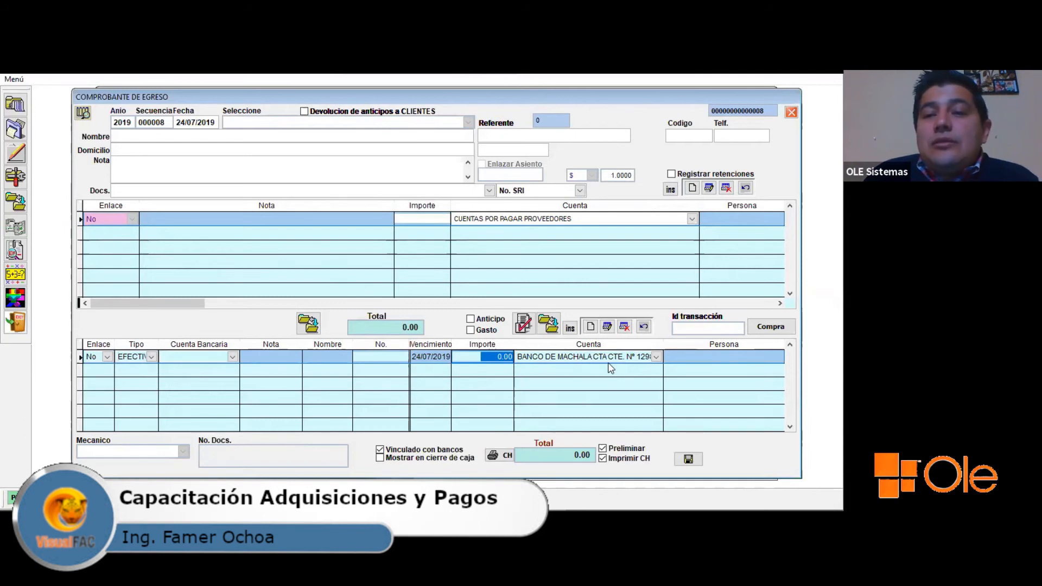
pyautogui.press('Escape')
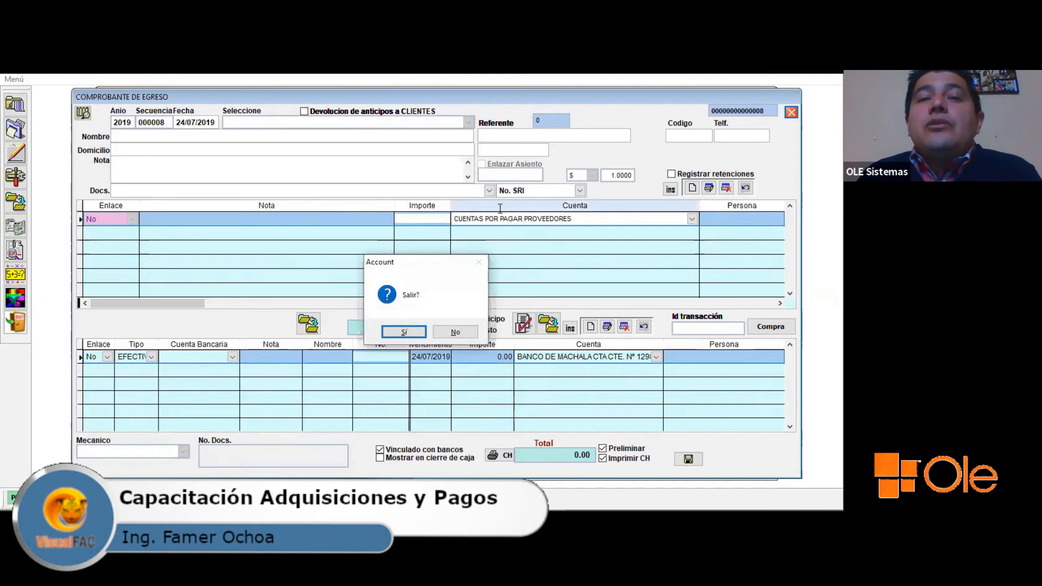
pyautogui.press('Return')
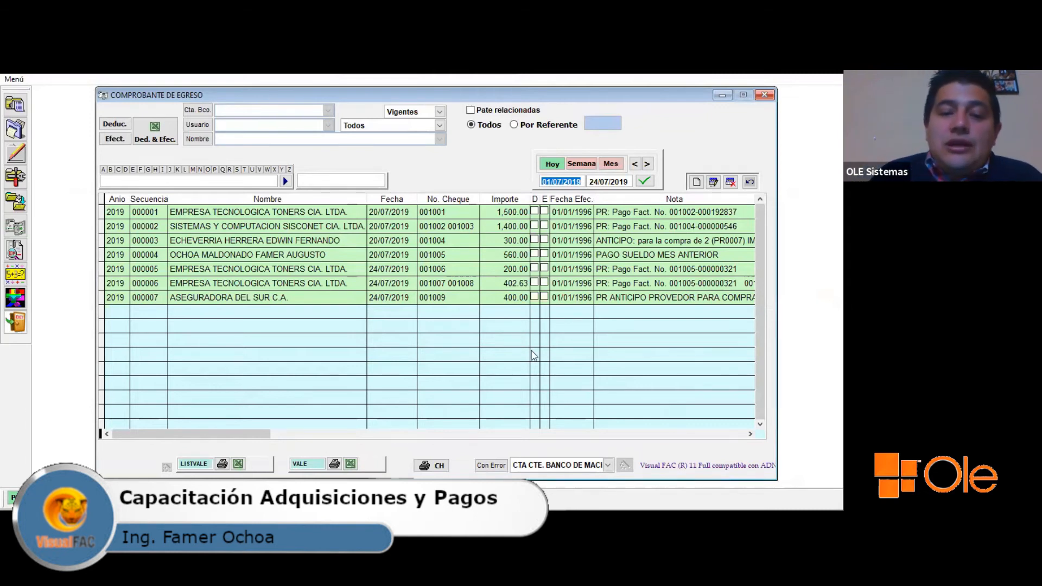
# - Switch to the other open VisualFAC module window and exit that module, confirming the exit
pyautogui.hotkey('alt', 'Tab')
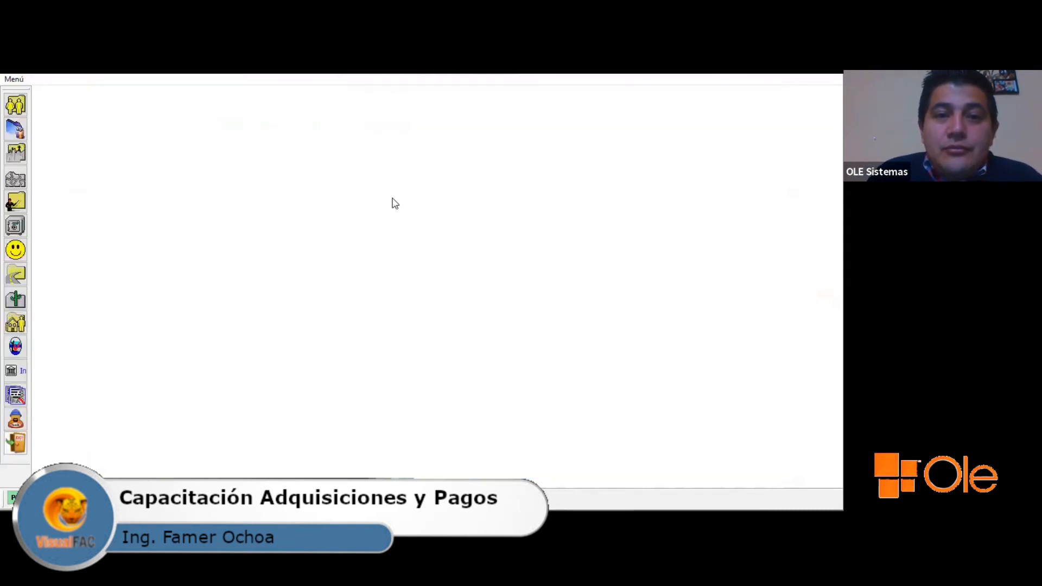
pyautogui.click(15, 443)
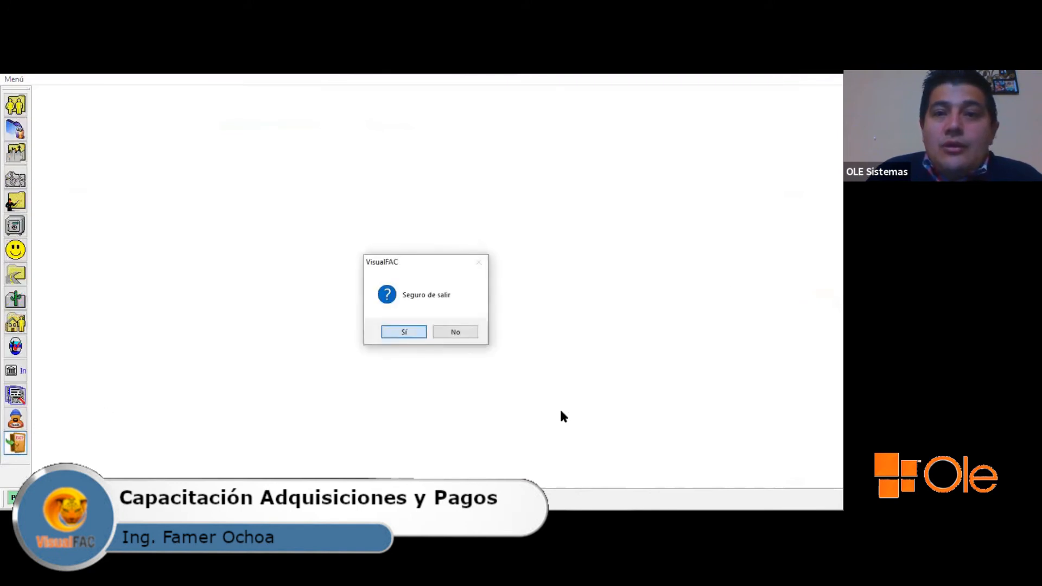
pyautogui.press('Return')
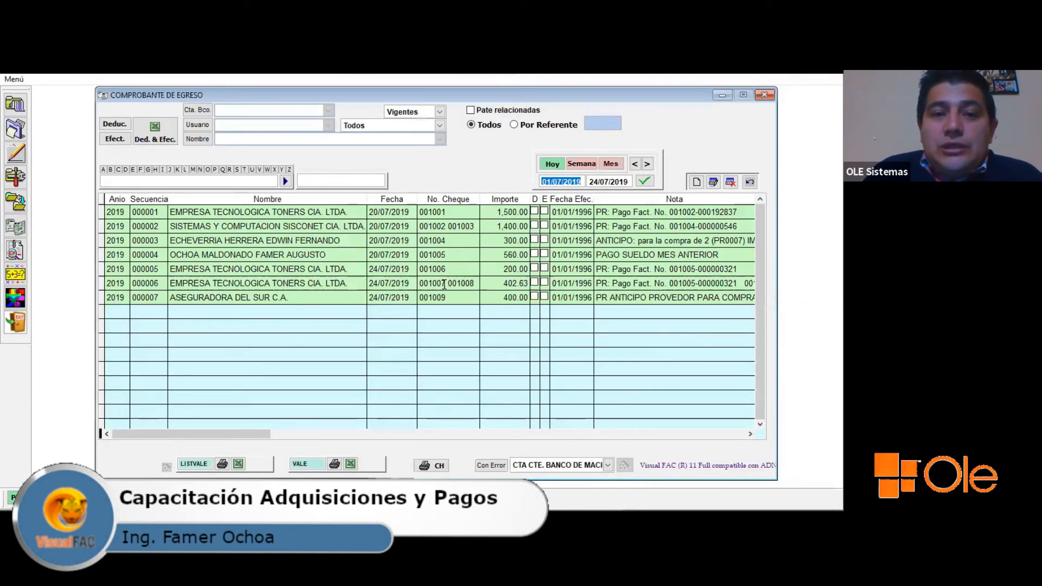
pyautogui.click(576, 381)
pyautogui.click(511, 269)
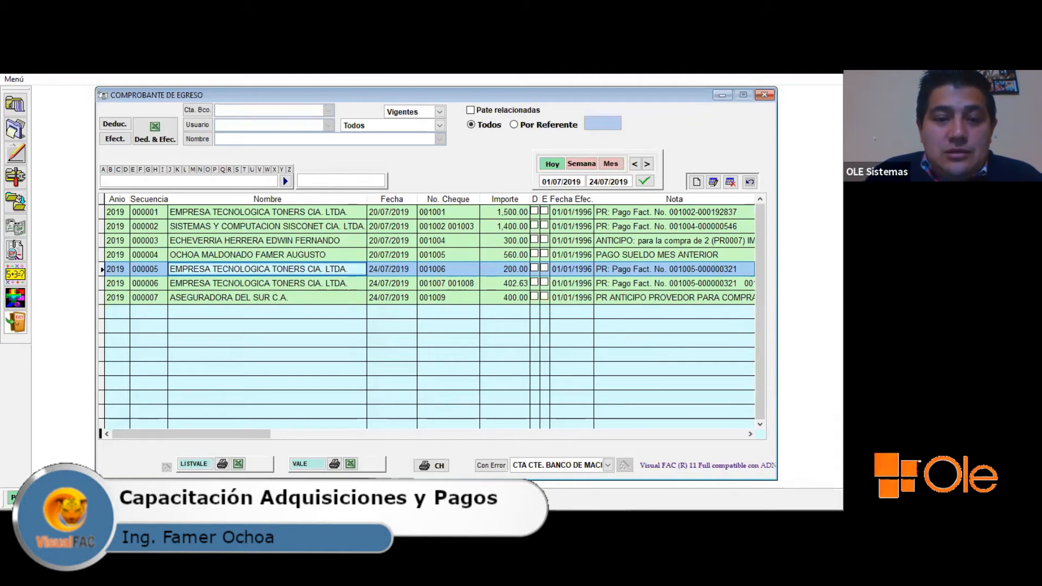
pyautogui.moveTo(289, 500)
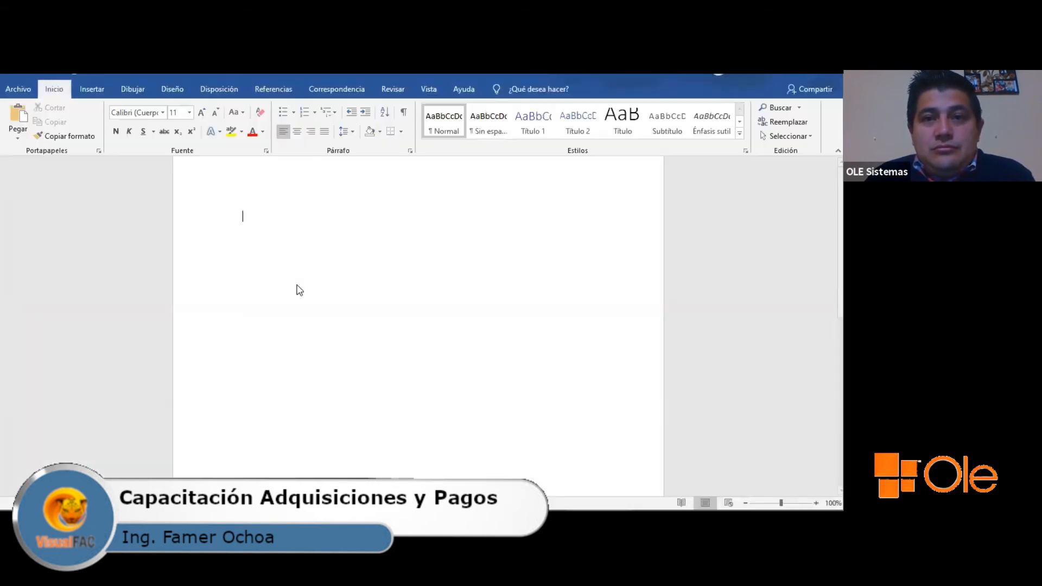
pyautogui.click(571, 412)
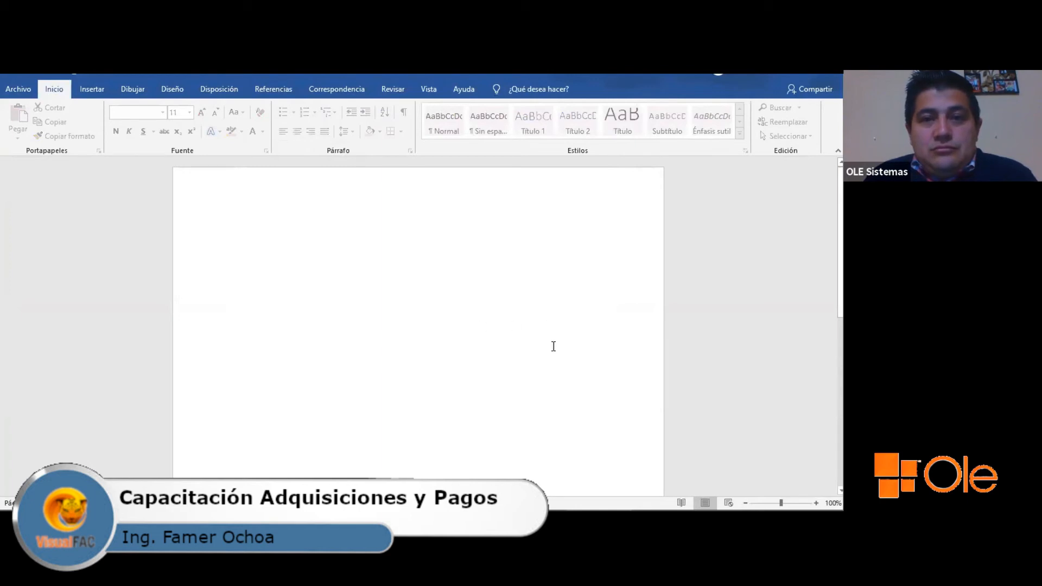
pyautogui.moveTo(491, 474)
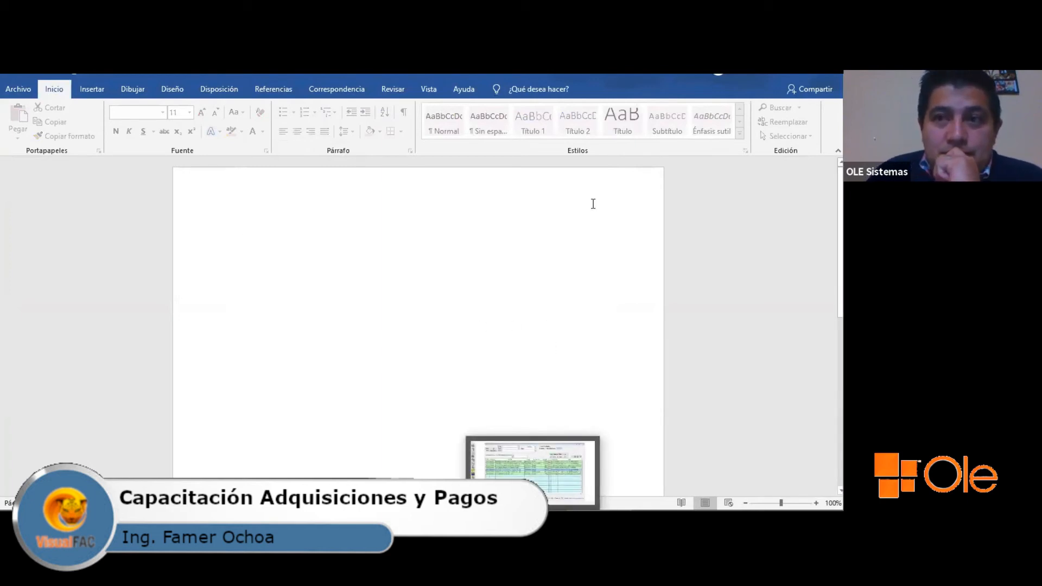
pyautogui.press('super+d')
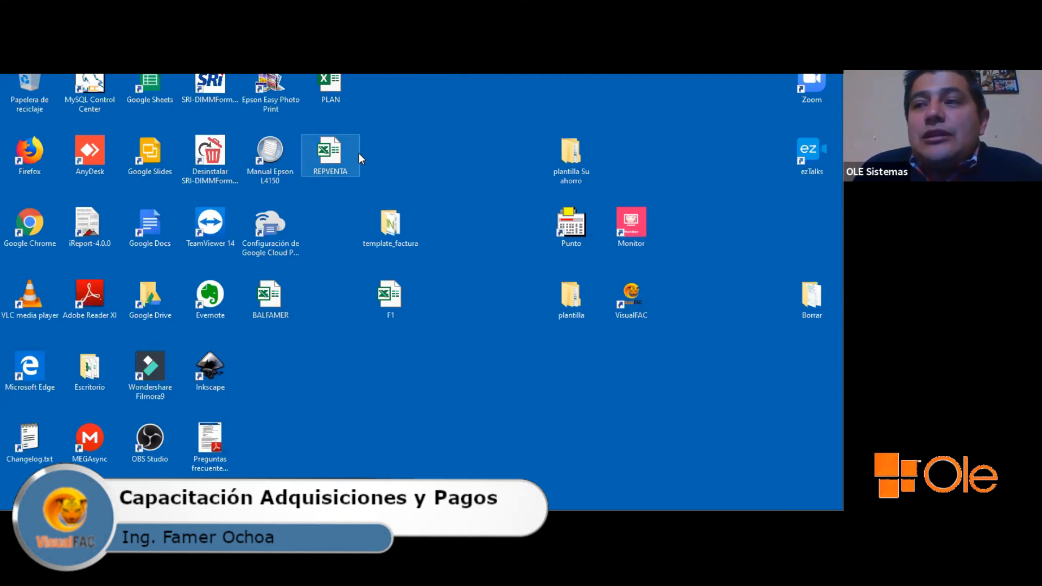
pyautogui.click(407, 125)
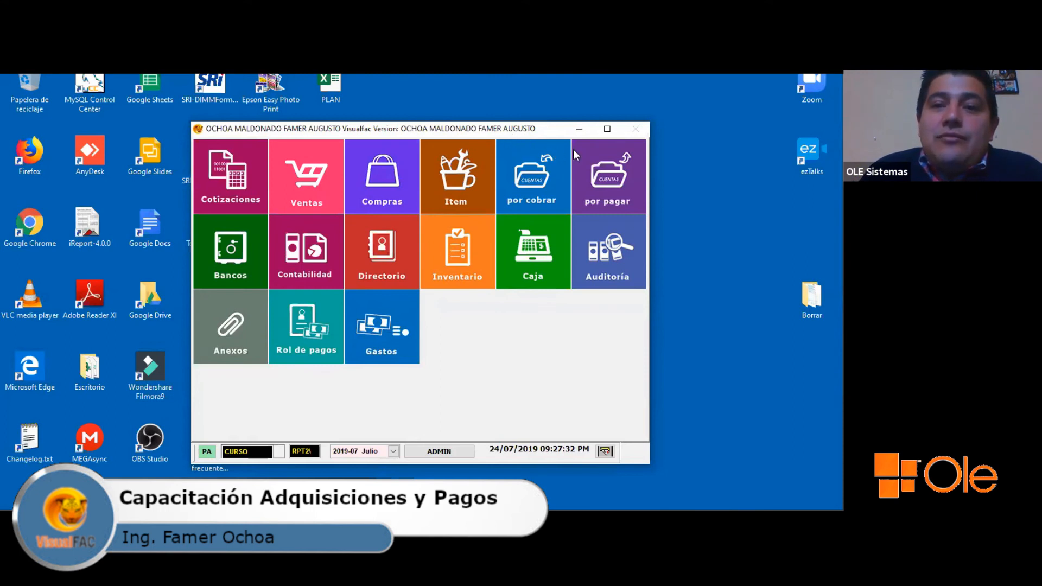
pyautogui.press('super+d')
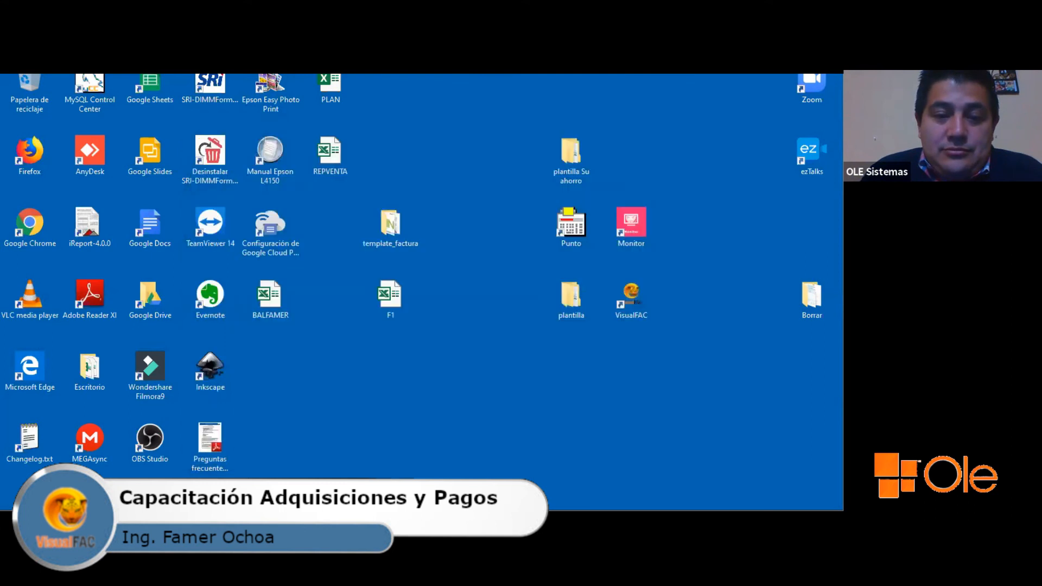